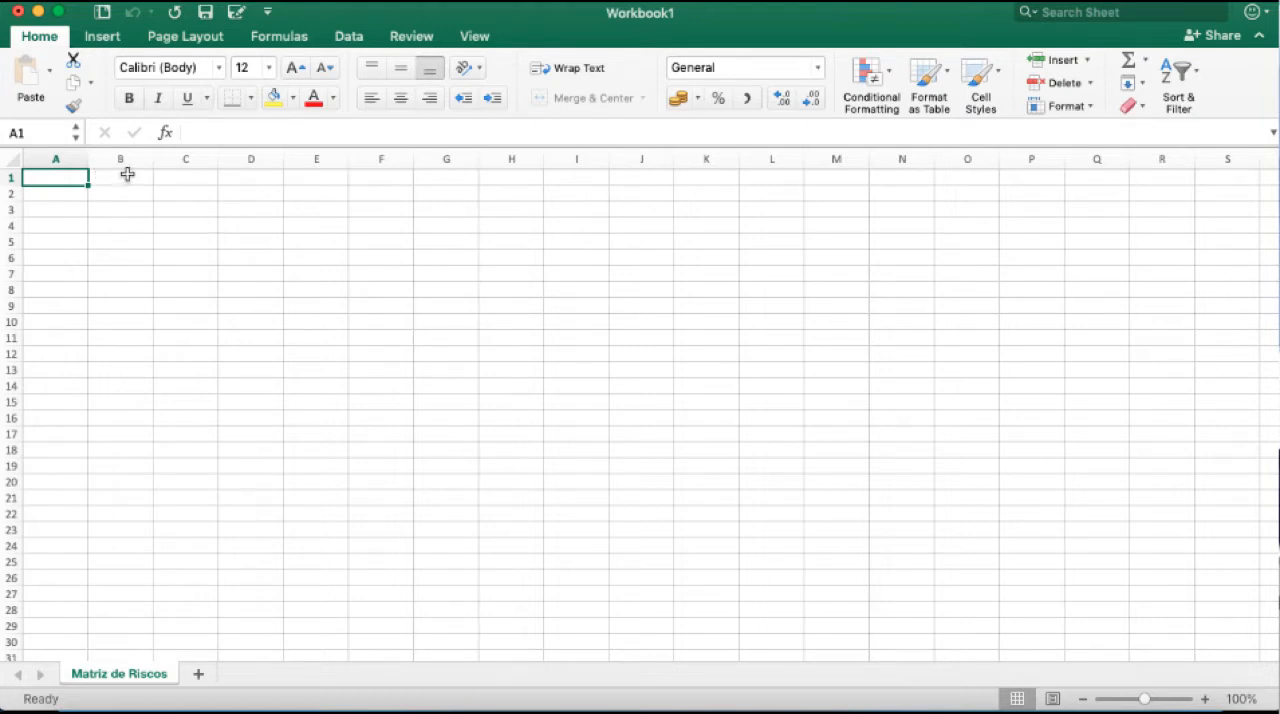
Merge and center cells B2:K3 for the sheet title.
{"action": "left_click", "coordinate": [288, 225]}
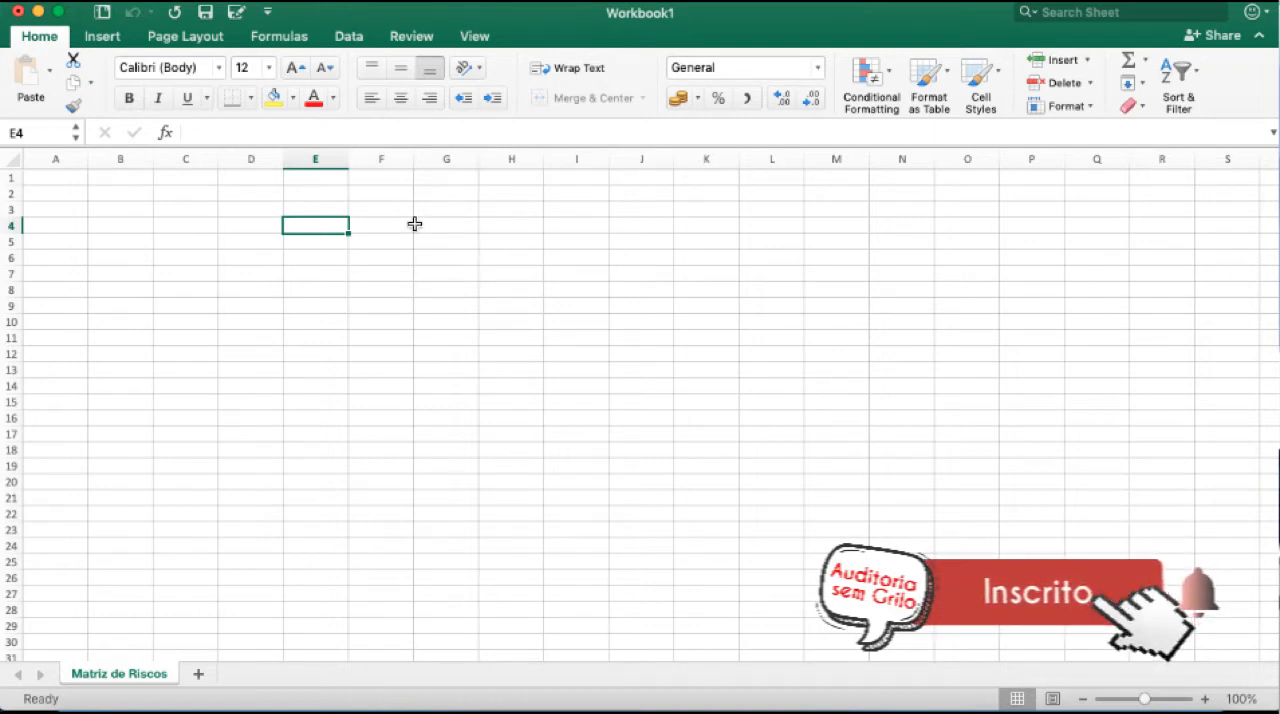
{"action": "left_click_drag", "start_coordinate": [120, 193], "coordinate": [723, 202]}
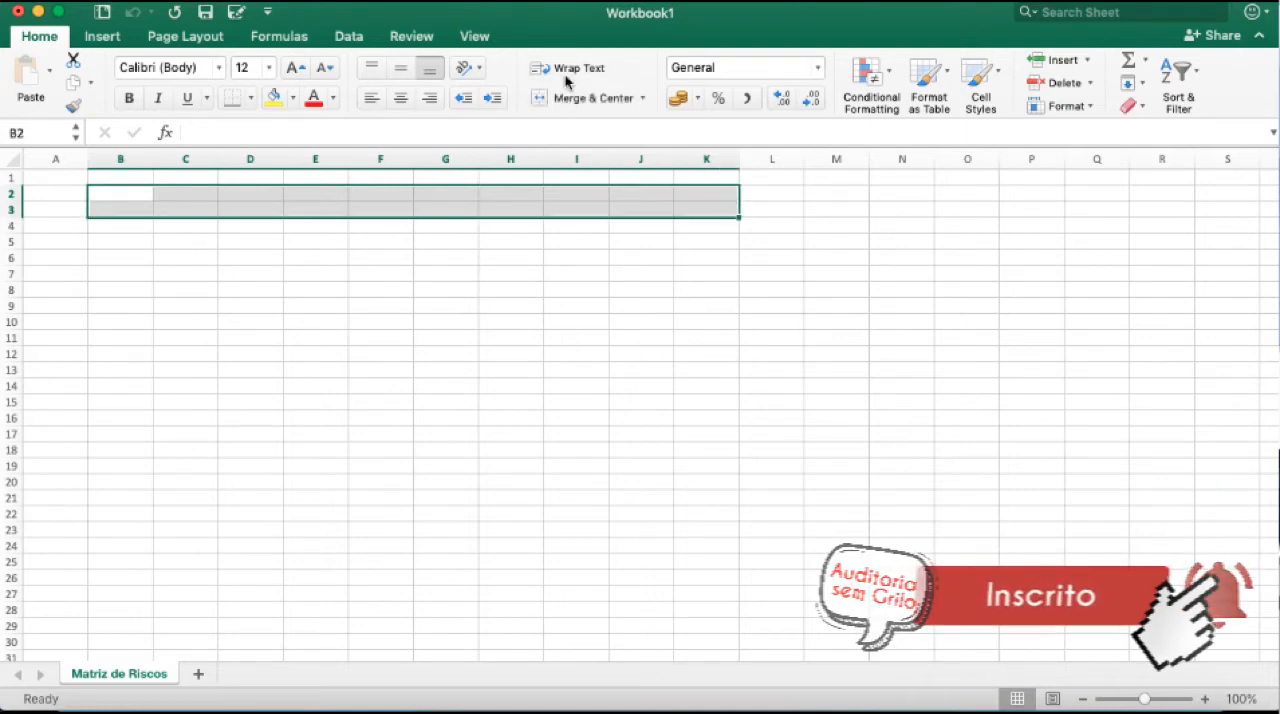
{"action": "left_click", "coordinate": [551, 100]}
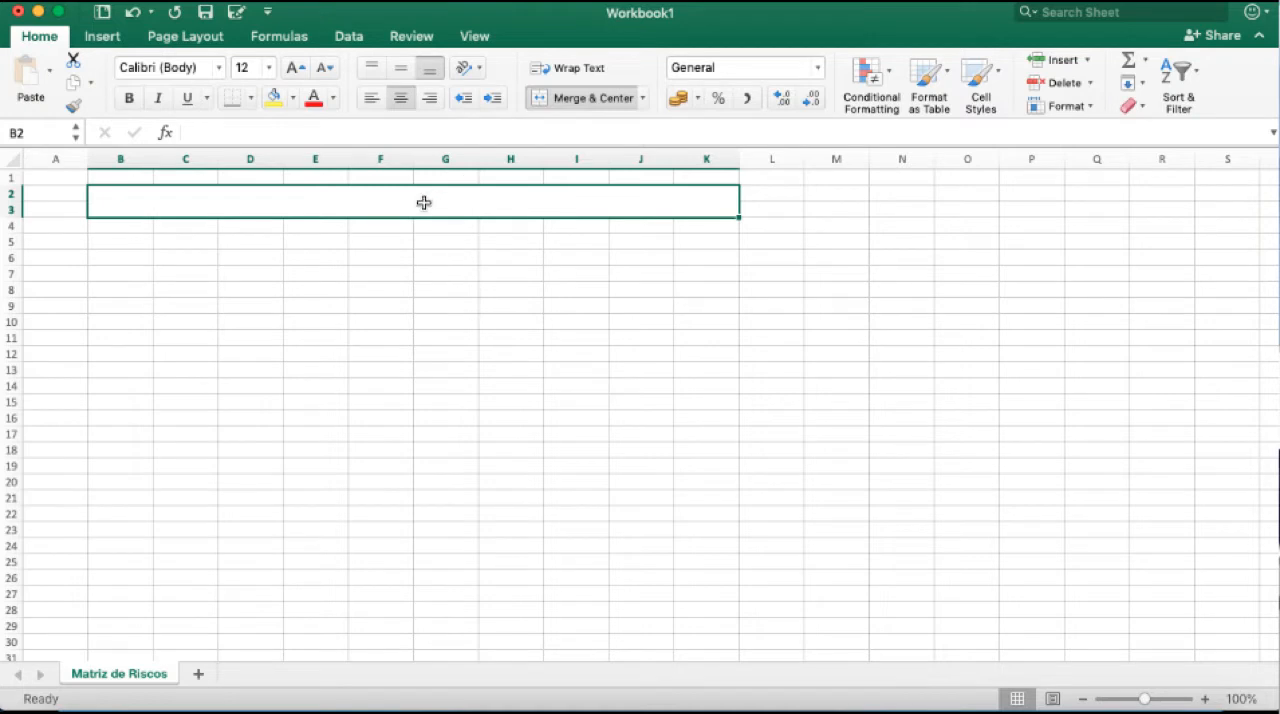
Enter the title "MATRIZ DE RISCOS" in the merged cell B2.
{"action": "type", "text": "matriz"}
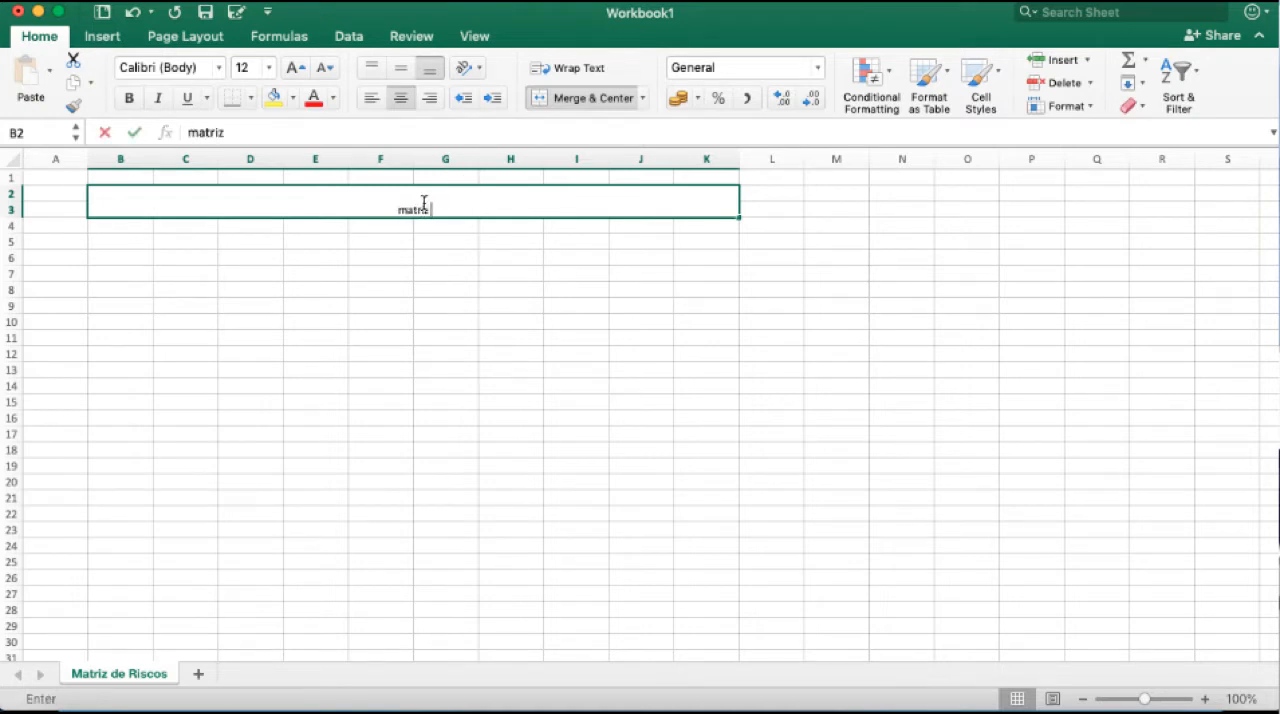
{"action": "key", "text": "BackSpace"}
{"action": "key", "text": "BackSpace"}
{"action": "key", "text": "BackSpace"}
{"action": "key", "text": "BackSpace"}
{"action": "key", "text": "BackSpace"}
{"action": "key", "text": "BackSpace"}
{"action": "type", "text": "matriz"}
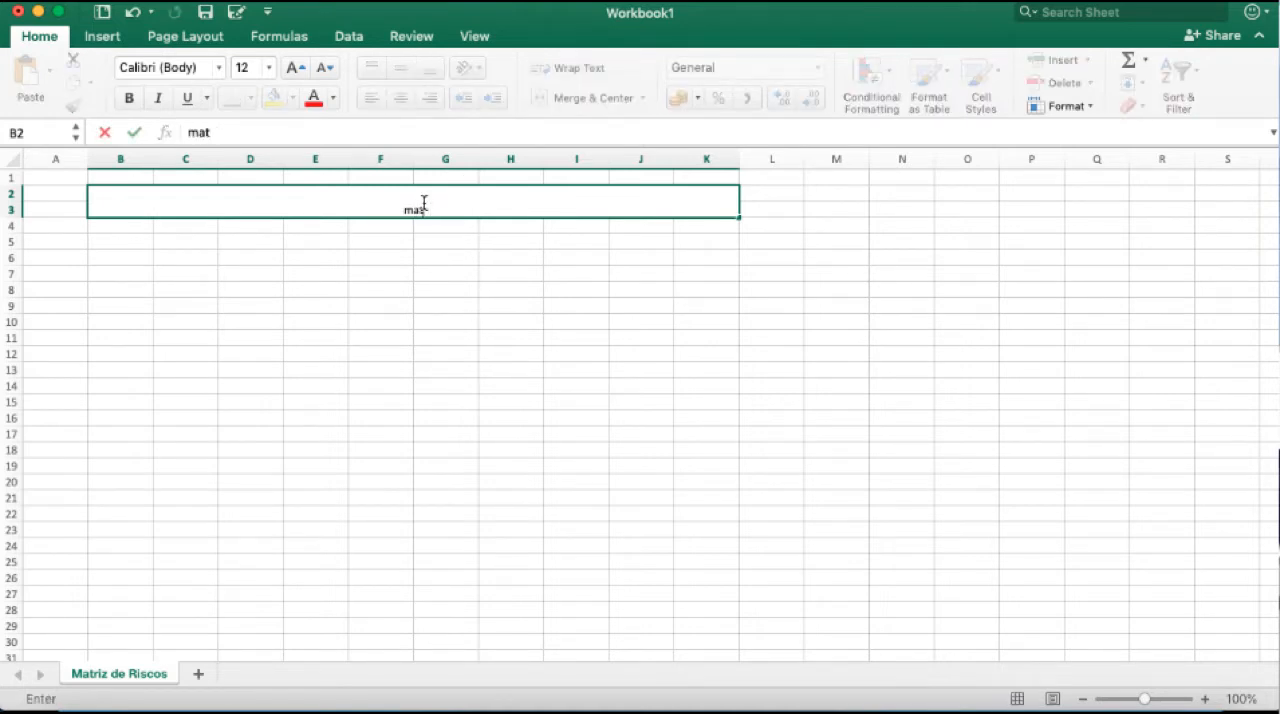
{"action": "key", "text": "BackSpace"}
{"action": "key", "text": "BackSpace"}
{"action": "key", "text": "BackSpace"}
{"action": "key", "text": "BackSpace"}
{"action": "key", "text": "BackSpace"}
{"action": "key", "text": "BackSpace"}
{"action": "type", "text": "MATRIZ DE RISCOS"}
{"action": "key", "text": "Return"}
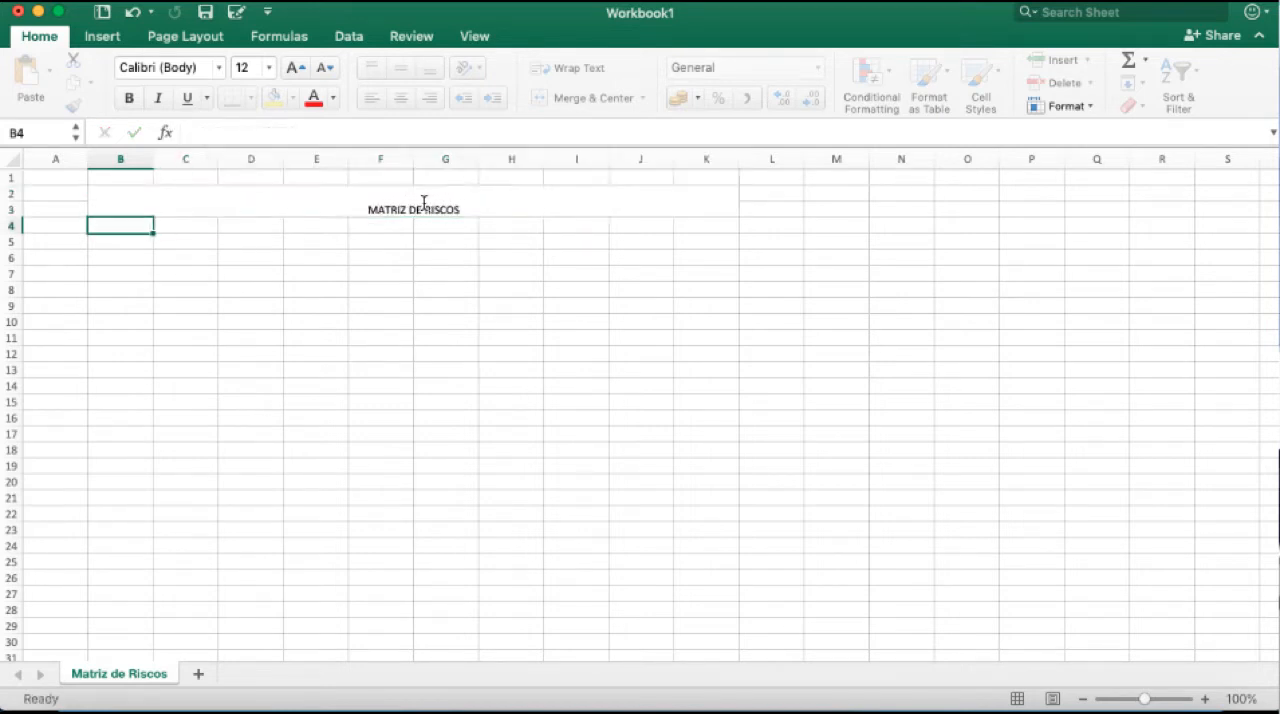
Format the title cell with vertical middle alignment, yellow fill, font size 15 and bold.
{"action": "left_click", "coordinate": [424, 203]}
{"action": "left_click", "coordinate": [403, 66]}
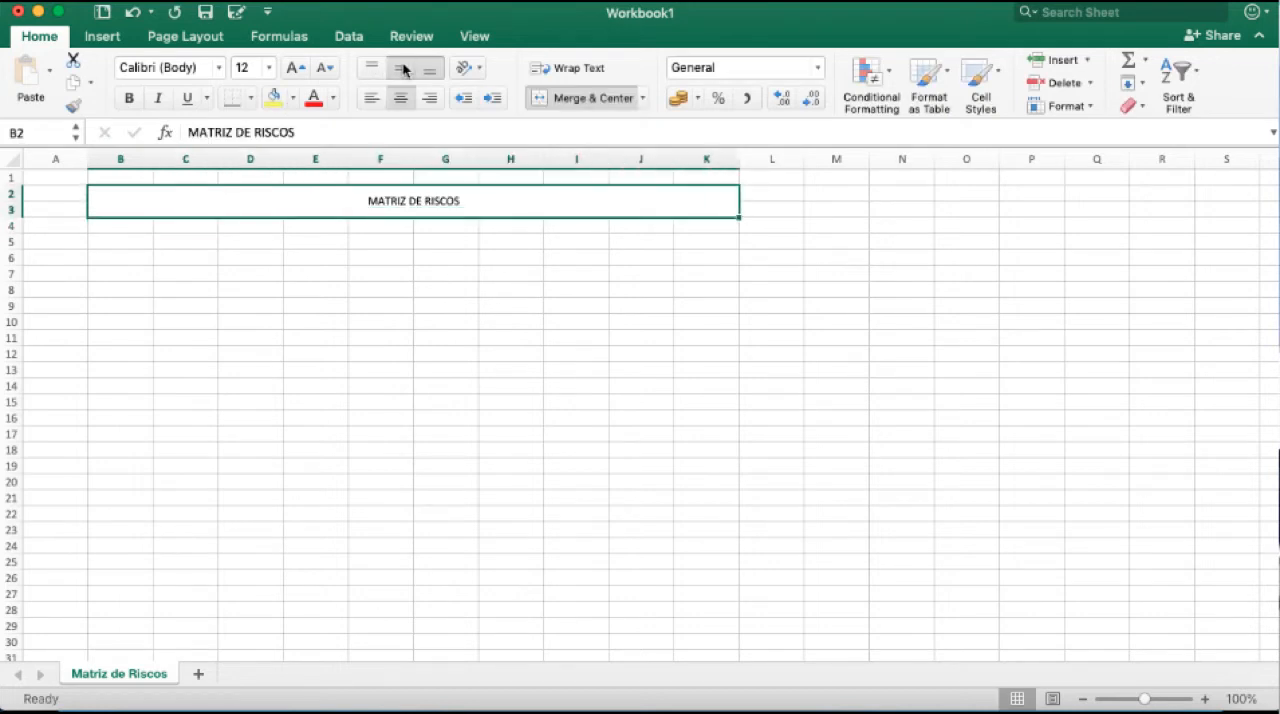
{"action": "left_click", "coordinate": [273, 98]}
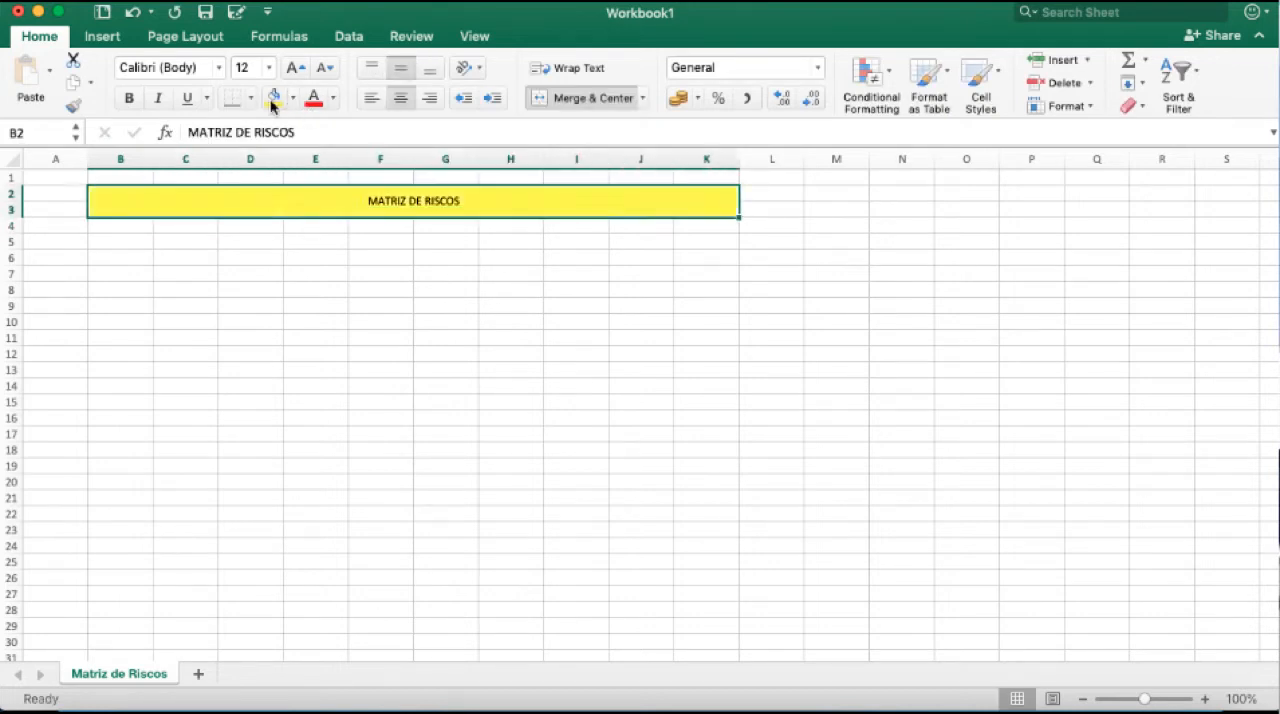
{"action": "left_click", "coordinate": [245, 67]}
{"action": "type", "text": "15"}
{"action": "key", "text": "Return"}
{"action": "left_click", "coordinate": [129, 98]}
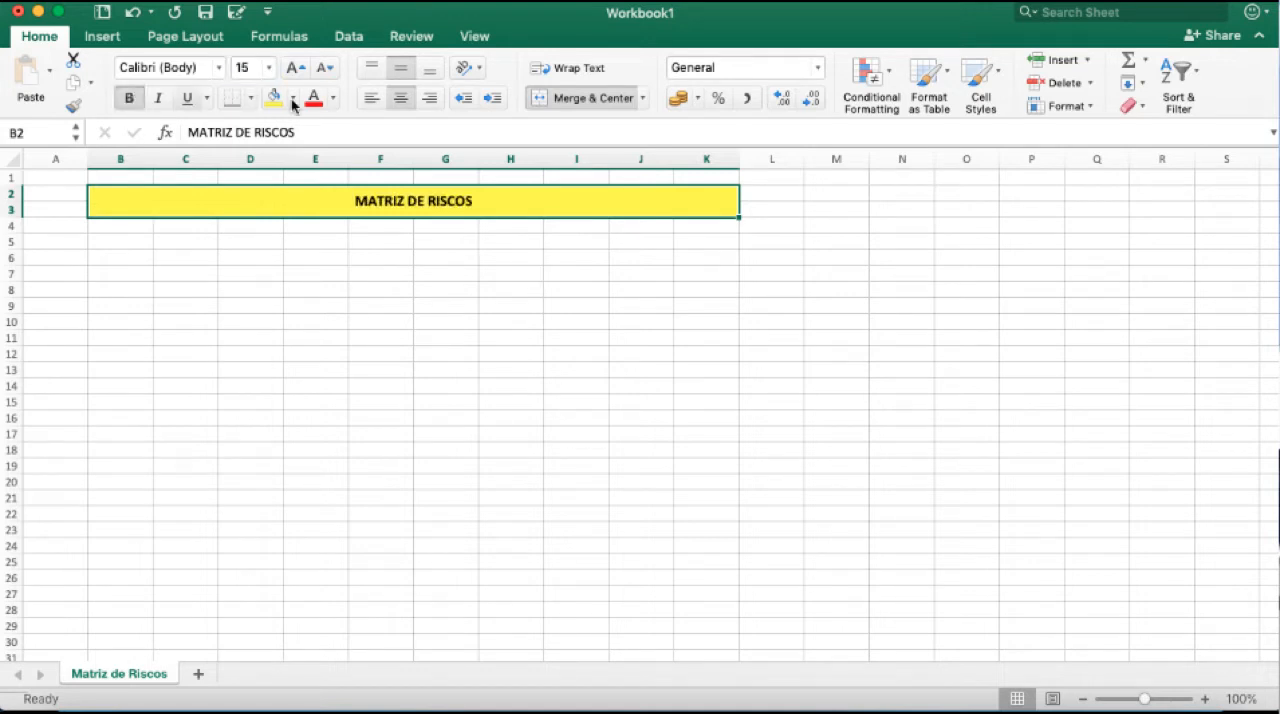
{"action": "left_click", "coordinate": [306, 272]}
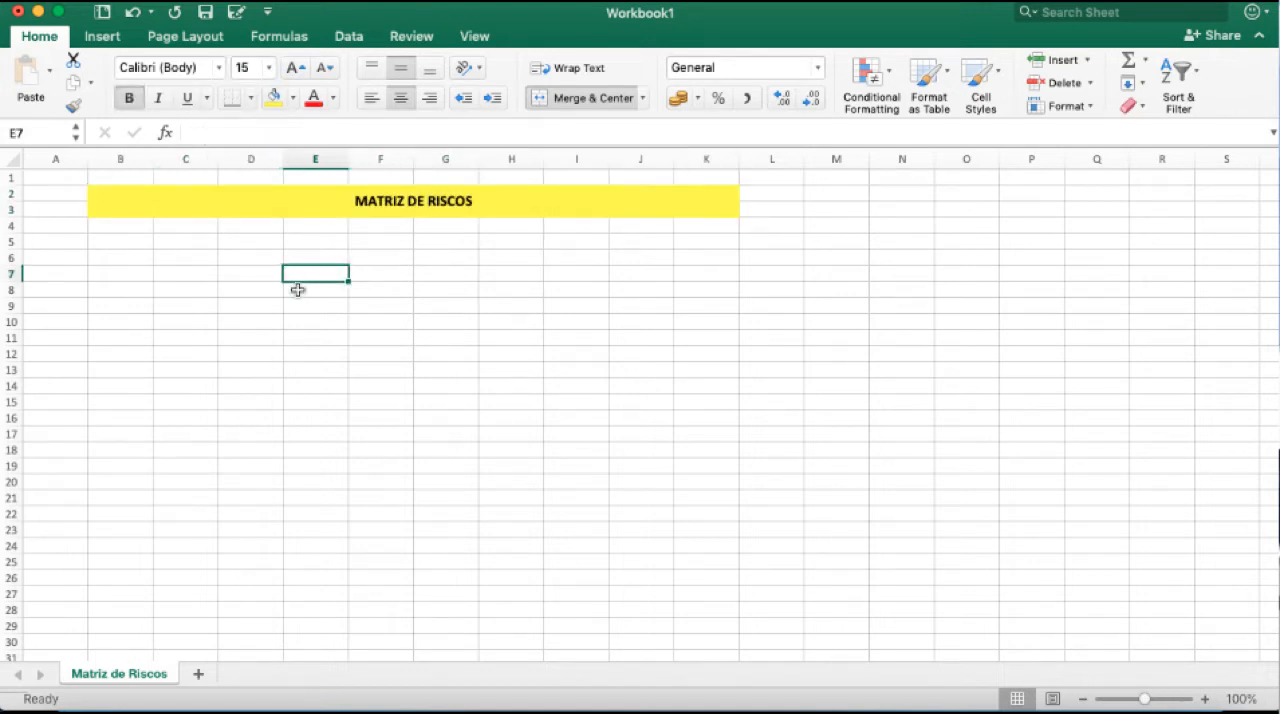
Enter the label "Objetivos do Processo" in cell B5.
{"action": "left_click", "coordinate": [136, 243]}
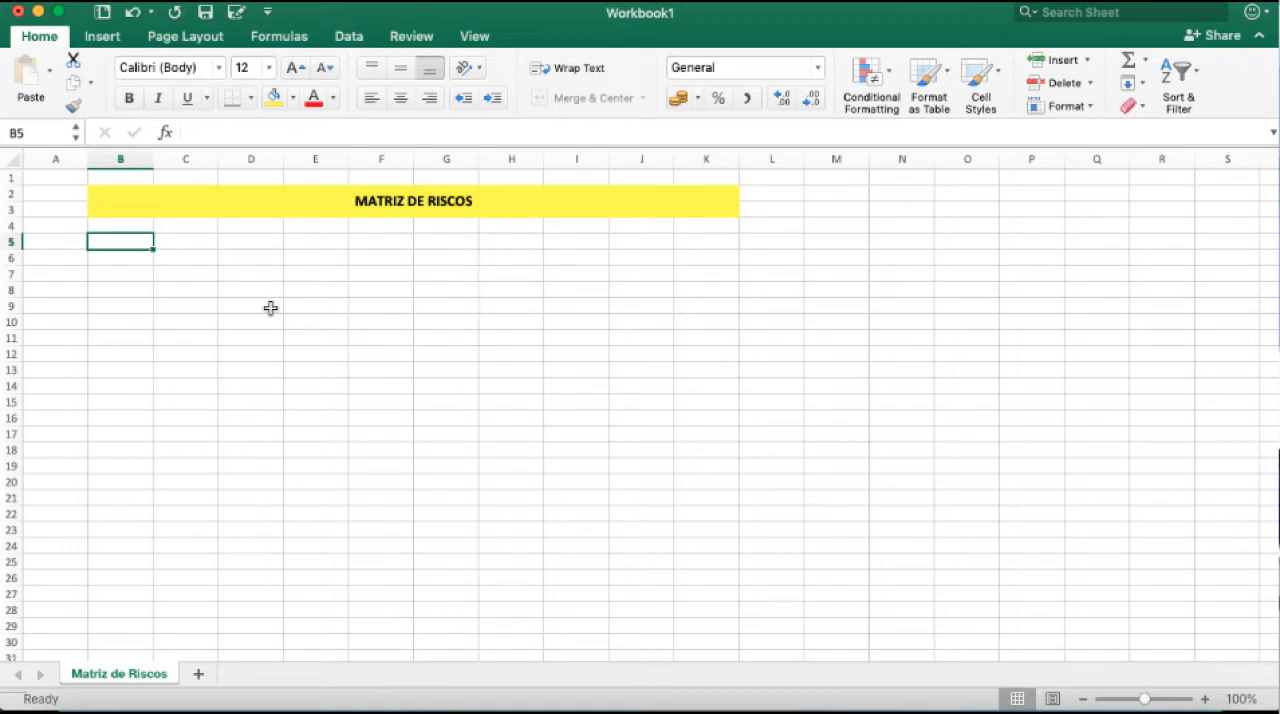
{"action": "type", "text": "Objetivos do Processos"}
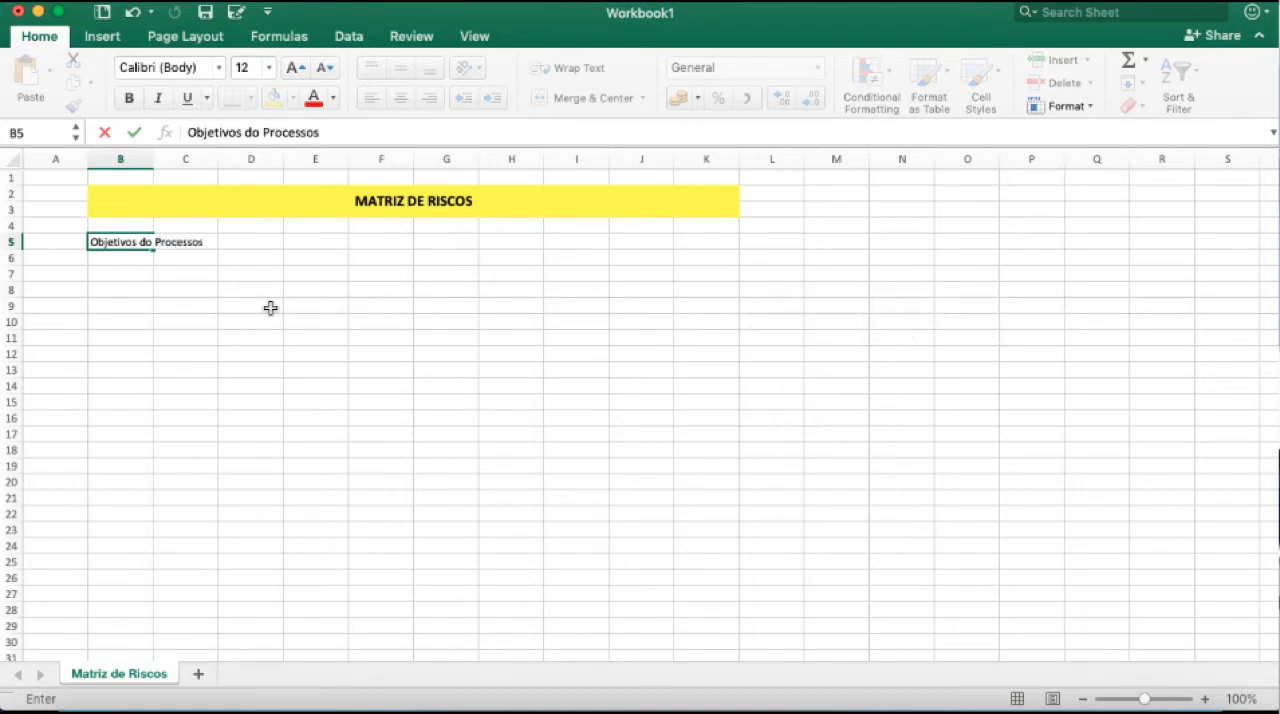
{"action": "key", "text": "Return"}
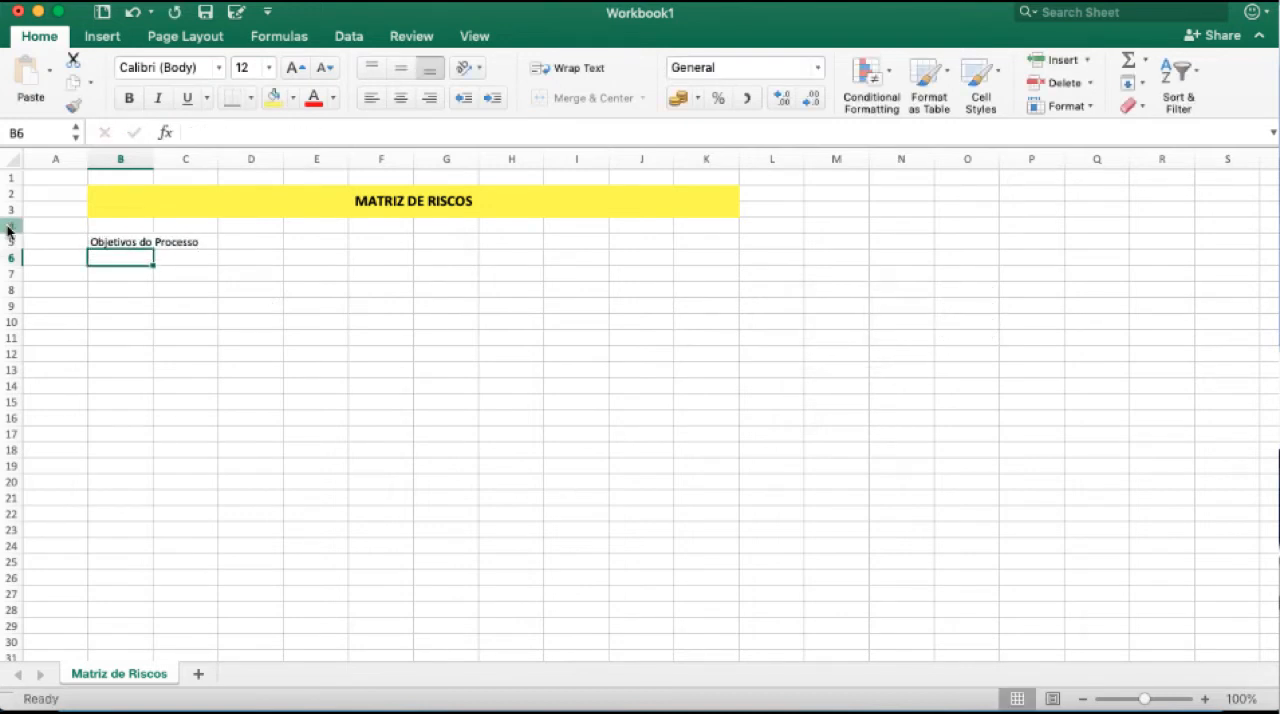
Insert two rows between the yellow title and the "Objetivos do Processo" label.
{"action": "right_click", "coordinate": [8, 225]}
{"action": "left_click", "coordinate": [33, 320]}
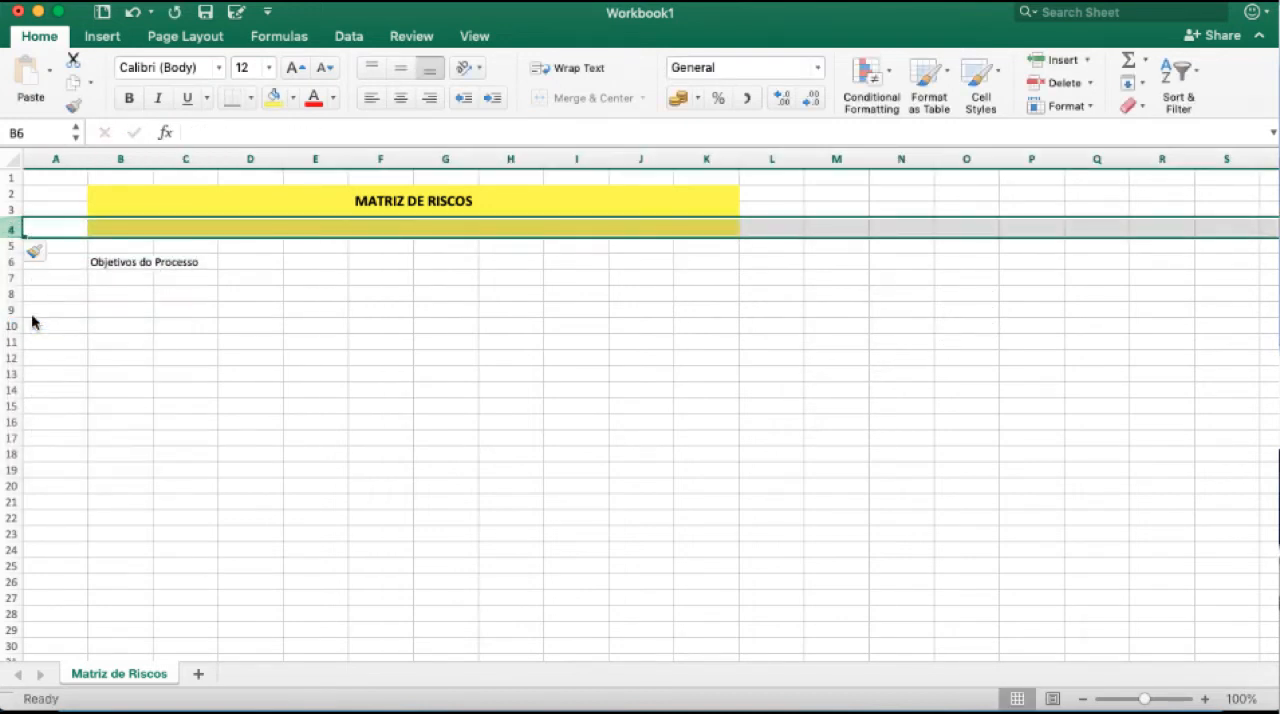
{"action": "right_click", "coordinate": [10, 245]}
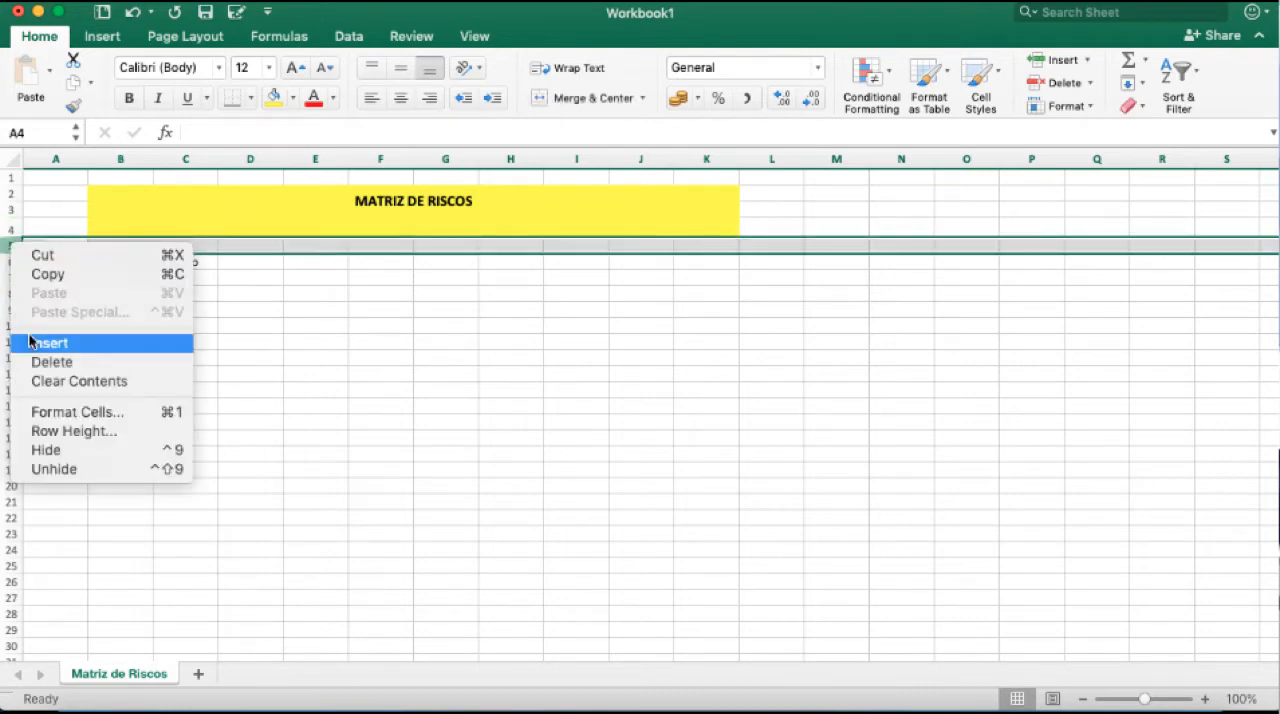
{"action": "left_click", "coordinate": [45, 343]}
{"action": "left_click", "coordinate": [185, 329]}
Remove the yellow fill from cells B4:K5 in the inserted rows.
{"action": "left_click_drag", "start_coordinate": [105, 235], "coordinate": [694, 240]}
{"action": "left_click", "coordinate": [295, 98]}
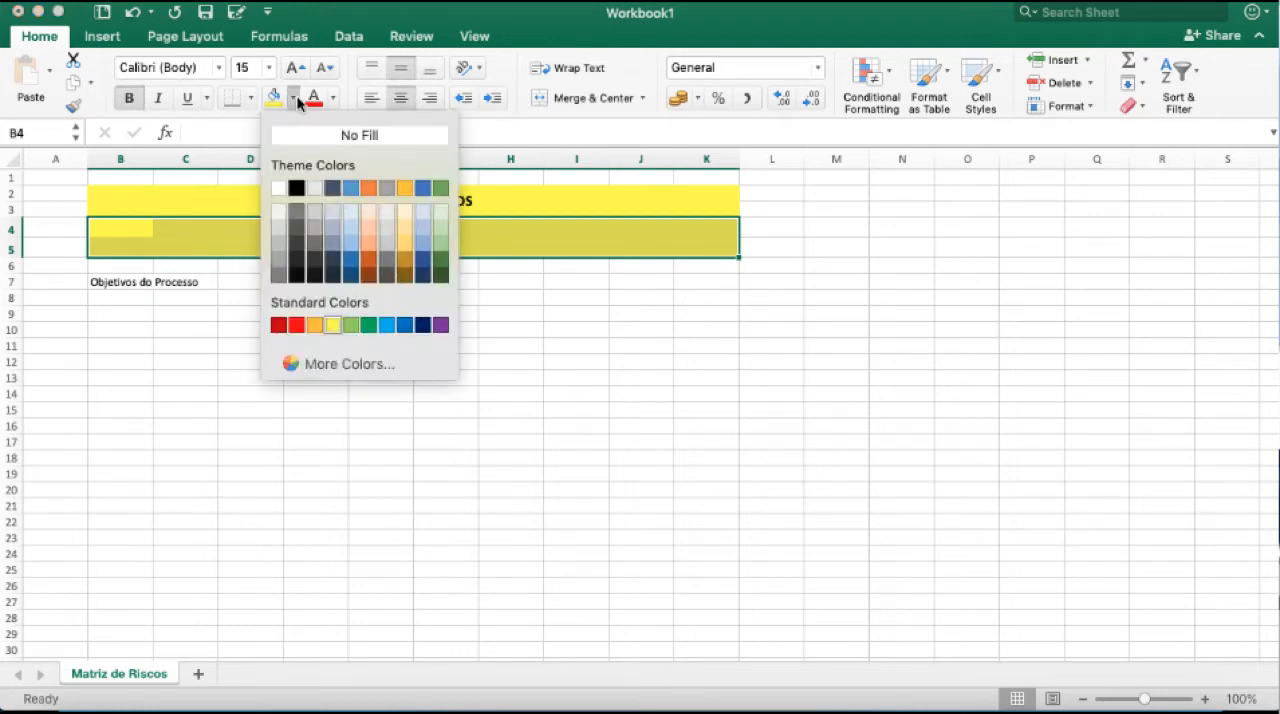
{"action": "left_click", "coordinate": [318, 135]}
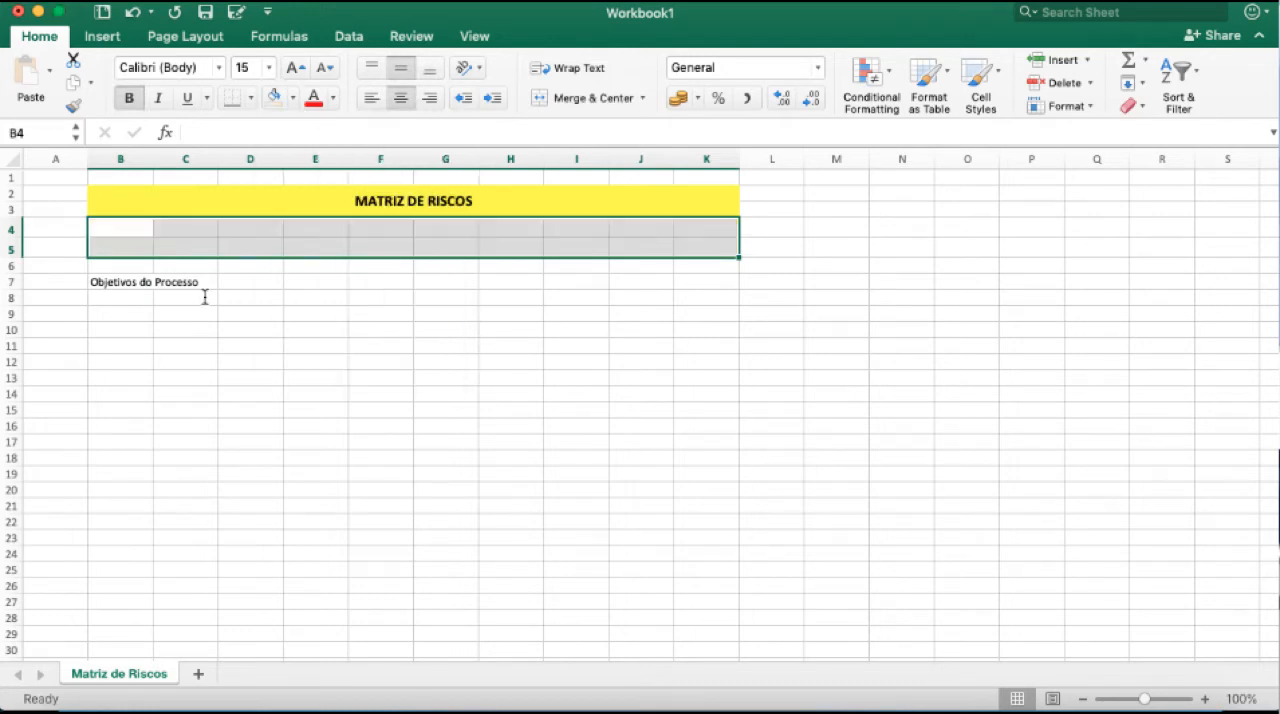
{"action": "left_click", "coordinate": [205, 297]}
Enter the label "Processo:" in cell B4 below the title.
{"action": "left_click", "coordinate": [123, 228]}
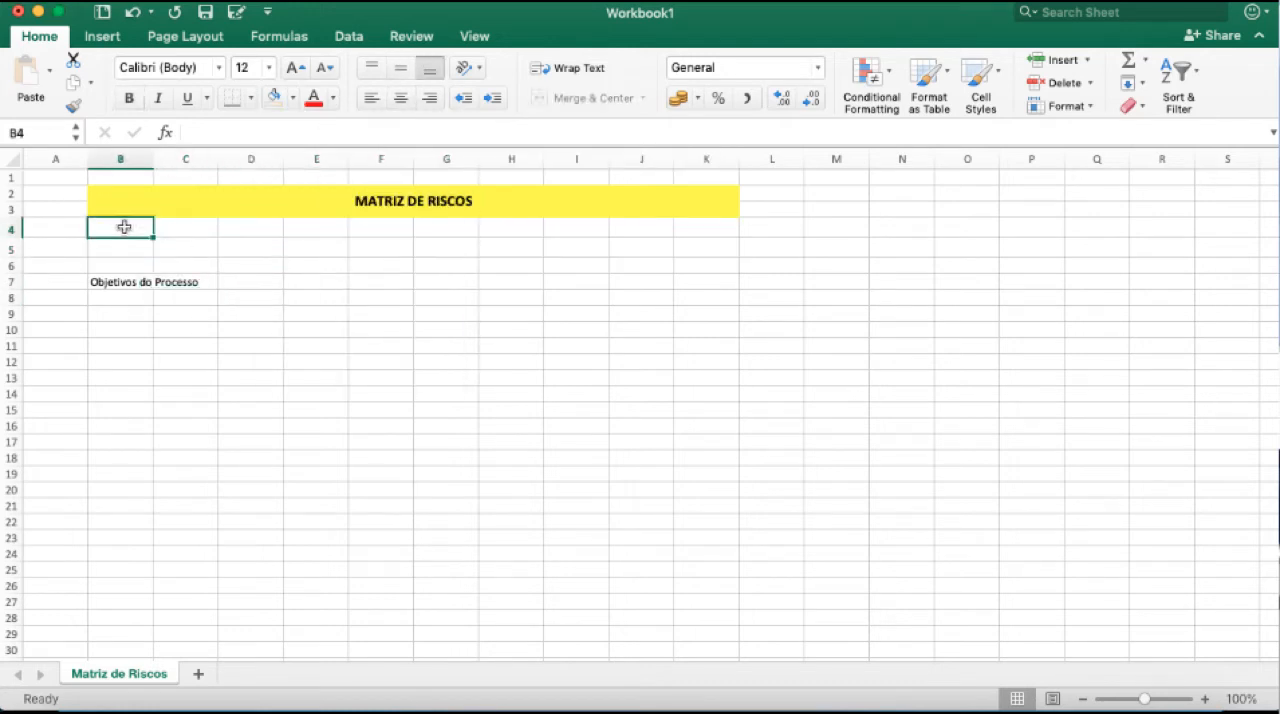
{"action": "type", "text": "Processo:"}
{"action": "key", "text": "Tab"}
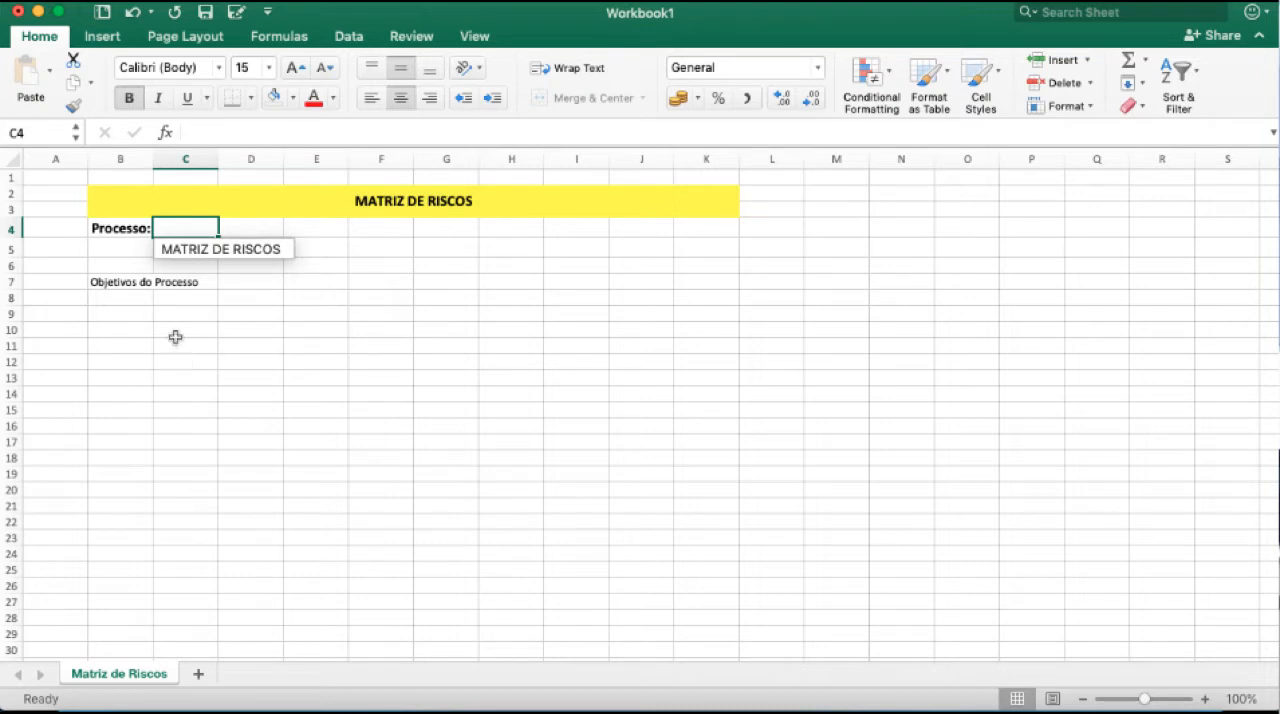
Enter "Compras de Materiais" in cell C4 as the process name.
{"action": "type", "text": "Compras"}
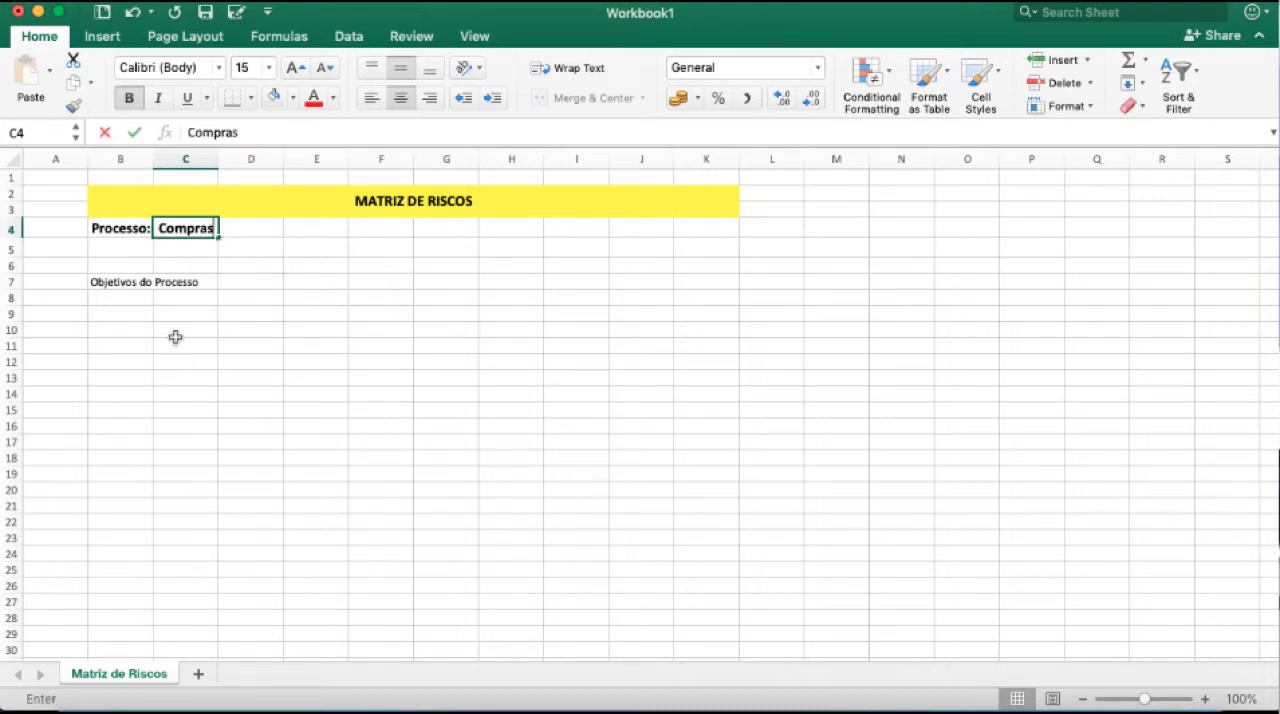
{"action": "type", "text": " de Materiais"}
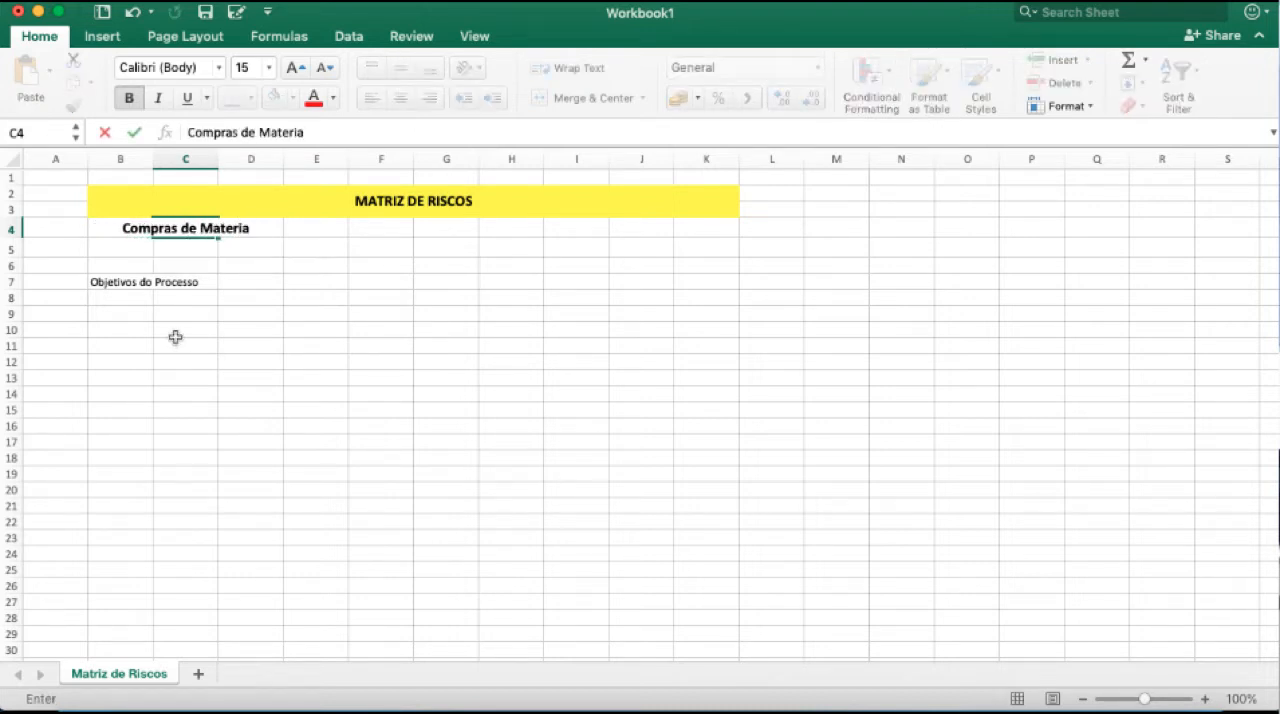
{"action": "left_click", "coordinate": [180, 336]}
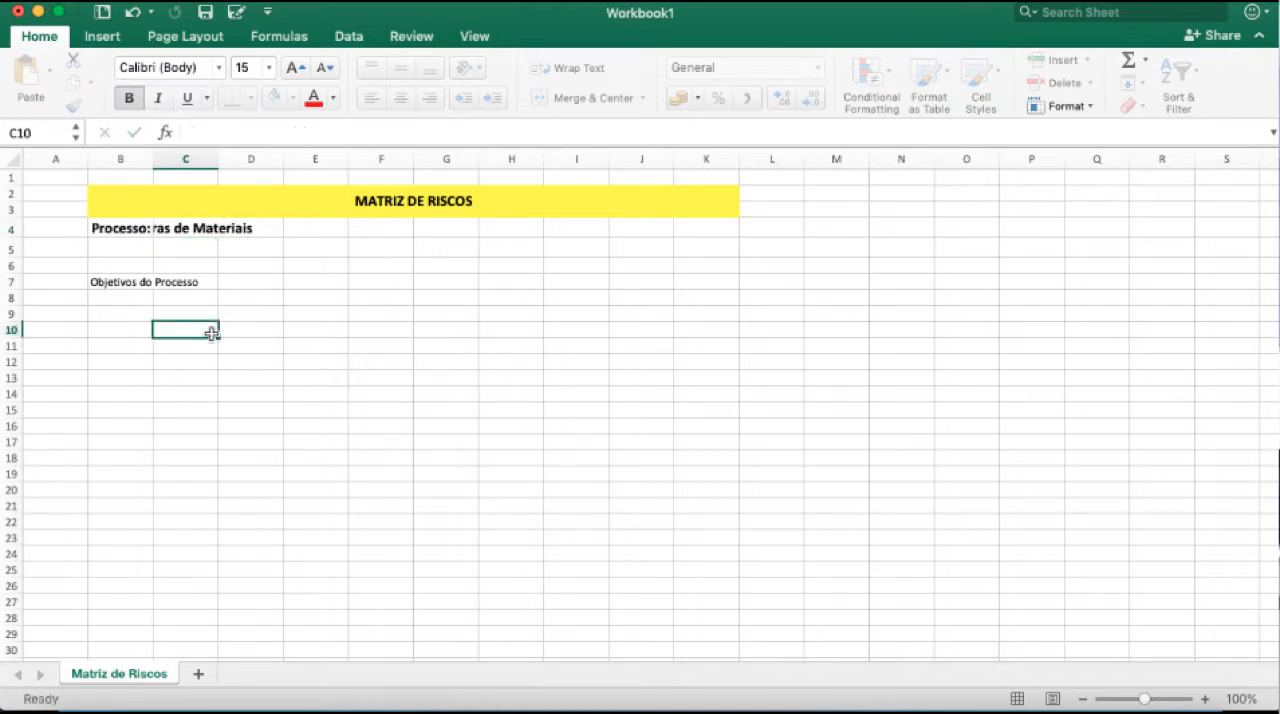
{"action": "left_click", "coordinate": [182, 228]}
{"action": "left_click_drag", "start_coordinate": [327, 226], "coordinate": [174, 220]}
{"action": "type", "text": "Contas a"}
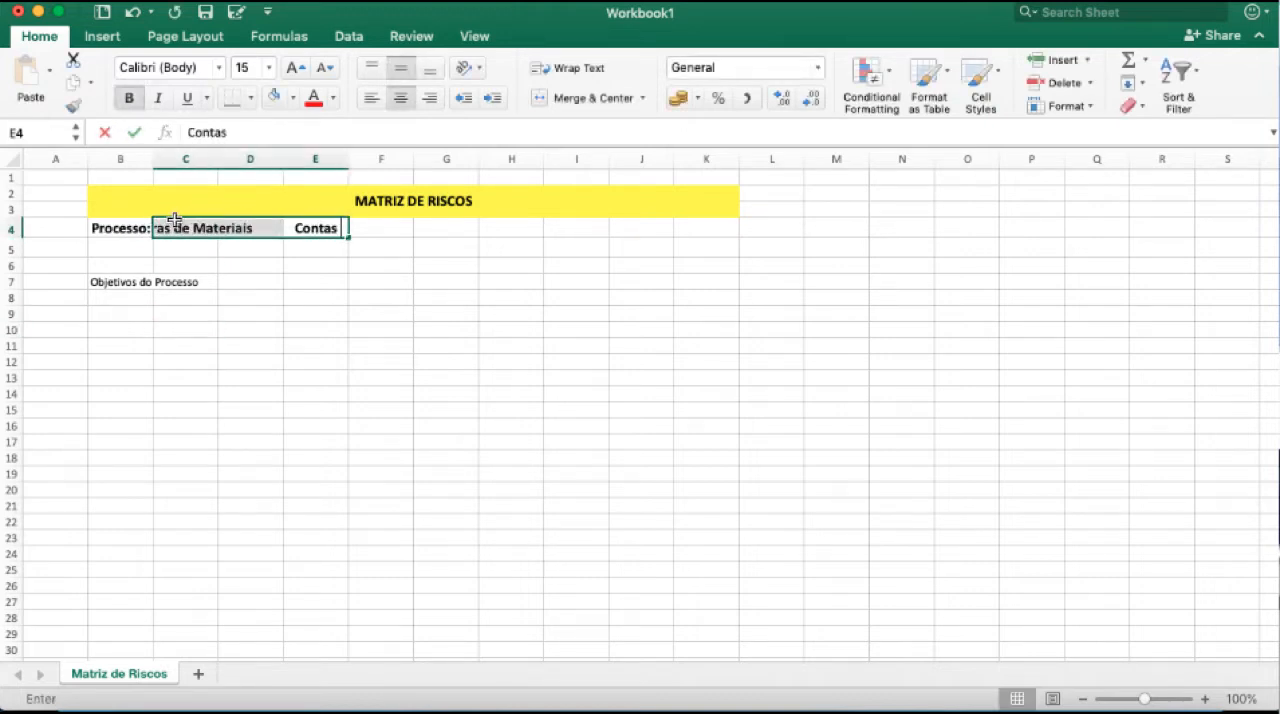
{"action": "left_click", "coordinate": [265, 295]}
Clear cells C4:E4 and enter "Contas a Pagar" in C4 as the process name.
{"action": "left_click_drag", "start_coordinate": [206, 231], "coordinate": [346, 229]}
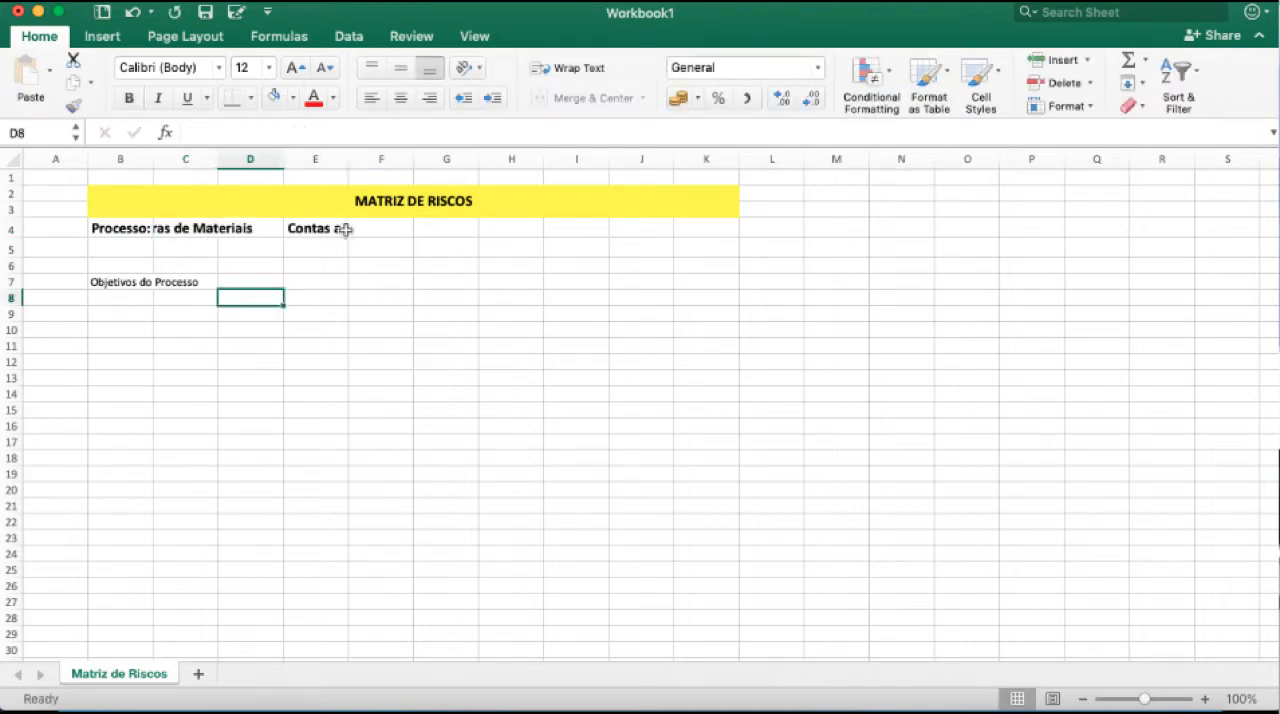
{"action": "key", "text": "Delete"}
{"action": "type", "text": "Contas a"}
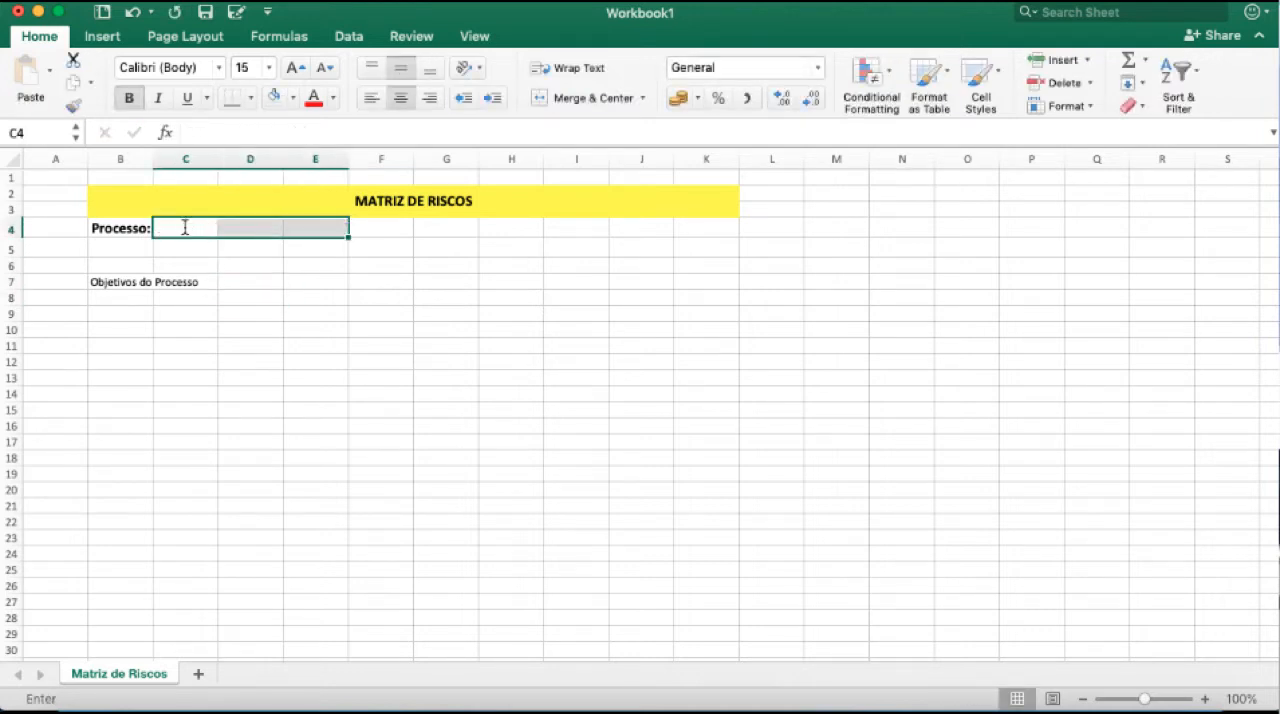
{"action": "type", "text": " Pagar"}
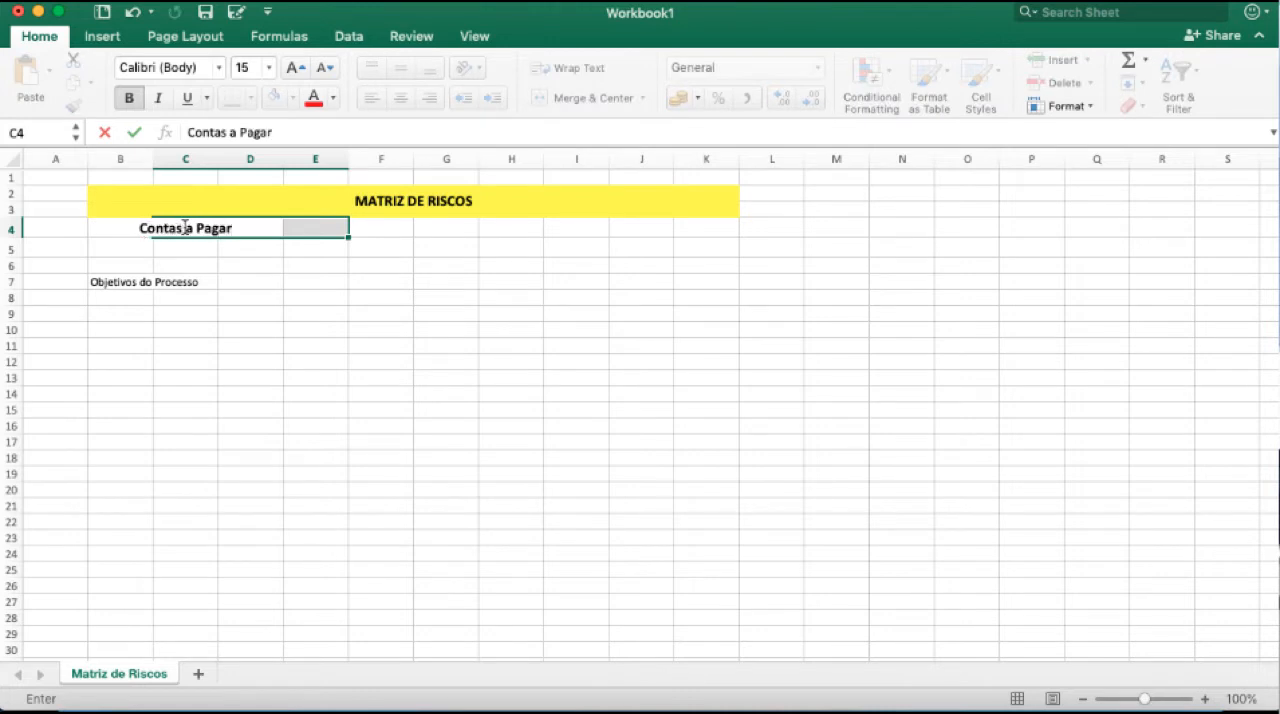
{"action": "key", "text": "Return"}
Format the process name in C4 as non-bold at font size 12 and widen column C to 12,17.
{"action": "left_click", "coordinate": [185, 228]}
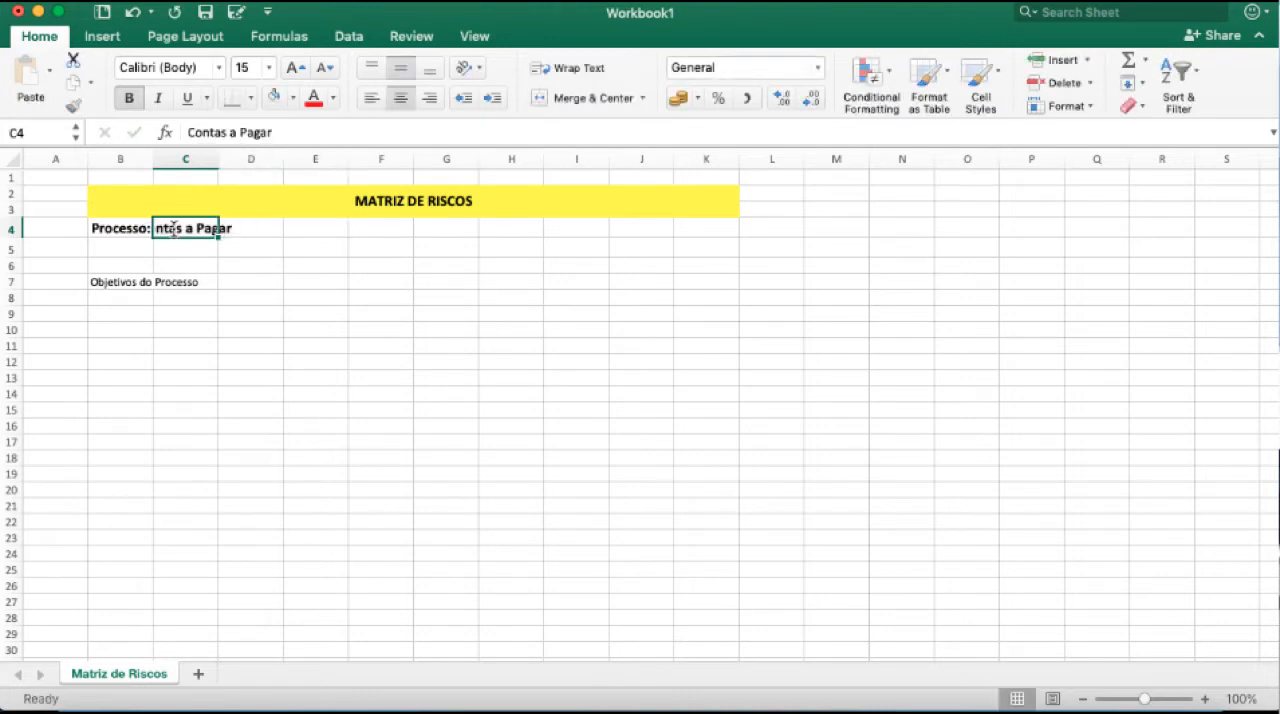
{"action": "left_click", "coordinate": [131, 99]}
{"action": "left_click", "coordinate": [243, 68]}
{"action": "type", "text": "12"}
{"action": "key", "text": "Return"}
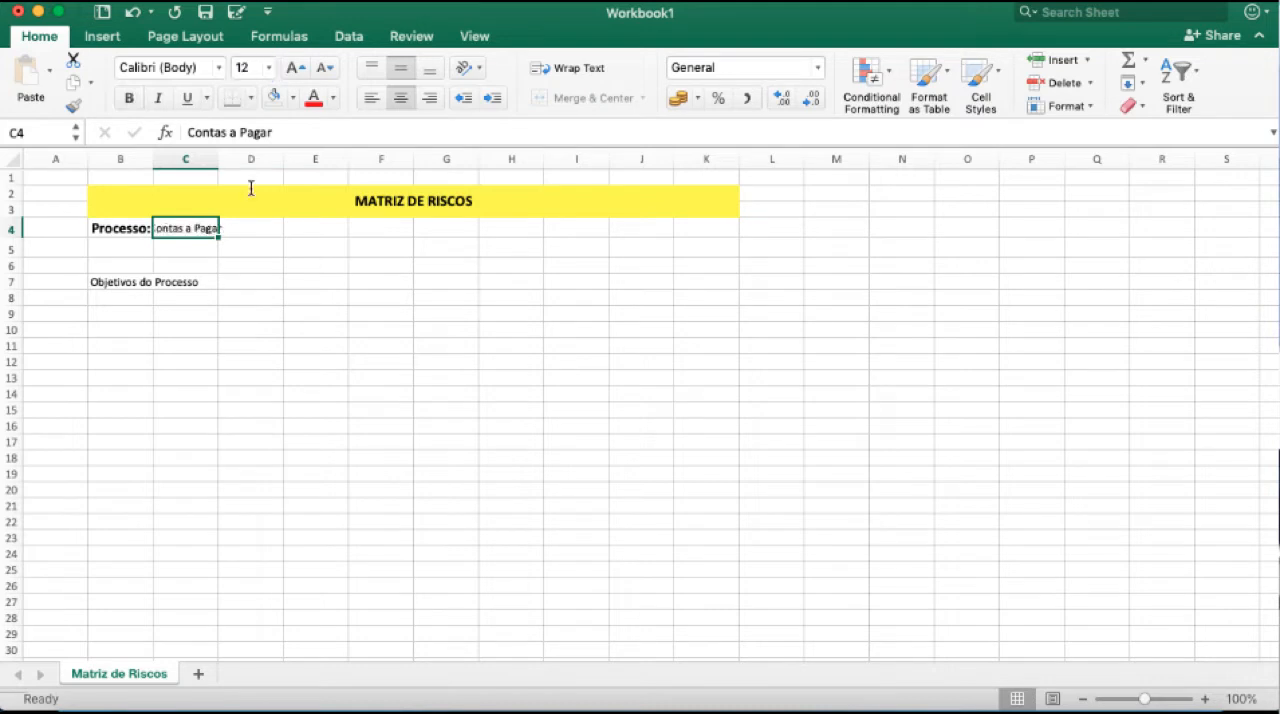
{"action": "left_click_drag", "start_coordinate": [219, 159], "coordinate": [231, 159]}
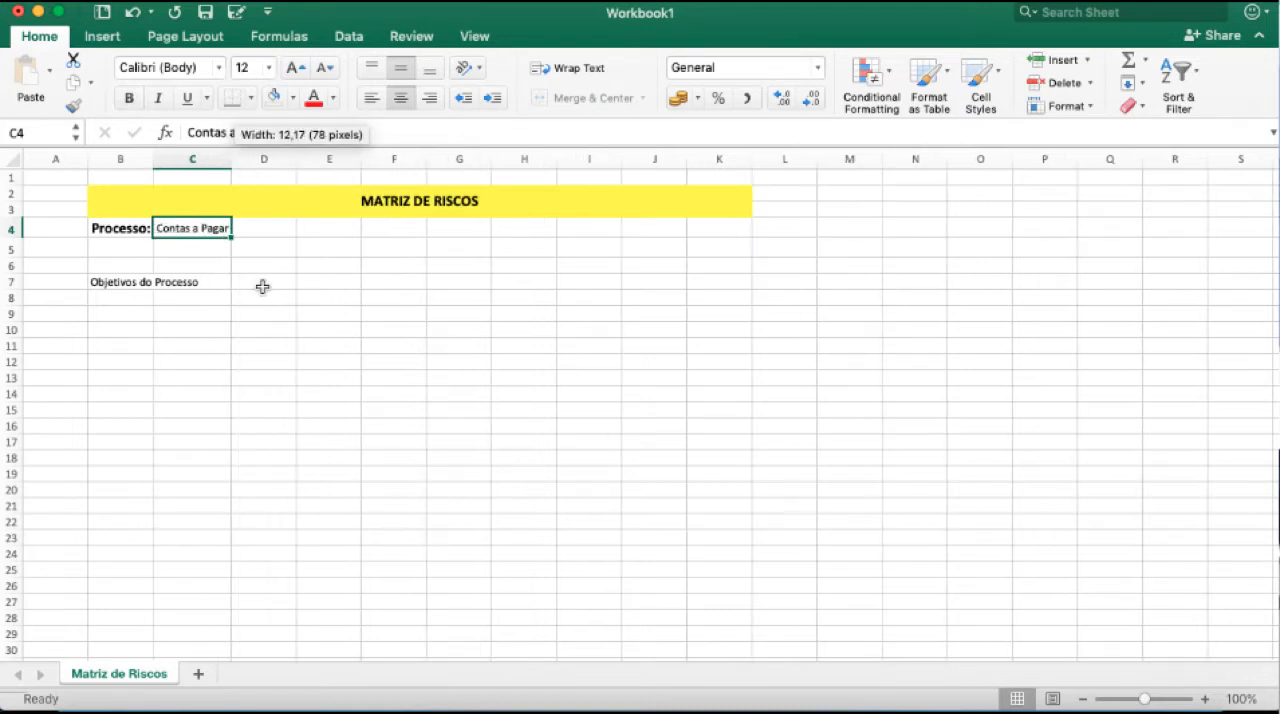
{"action": "left_click", "coordinate": [262, 268]}
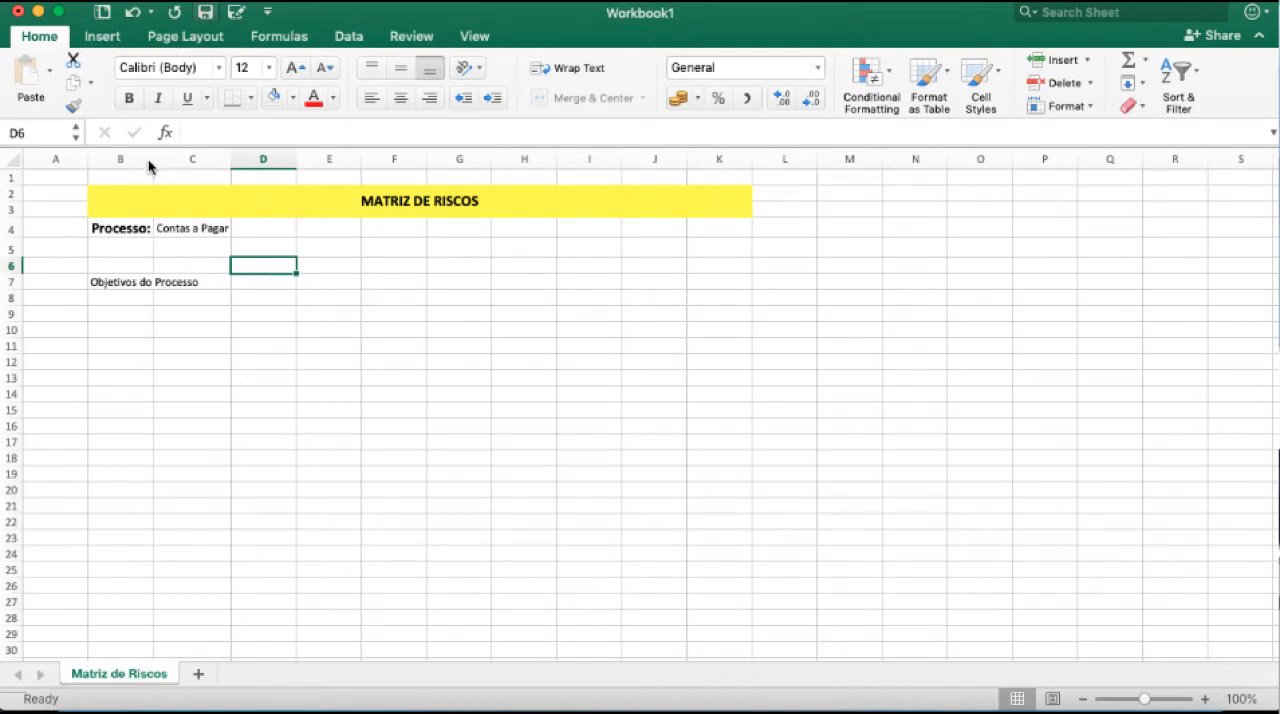
Widen column B so the "Objetivos do Processo" label fits inside its cell.
{"action": "key", "text": "super+s"}
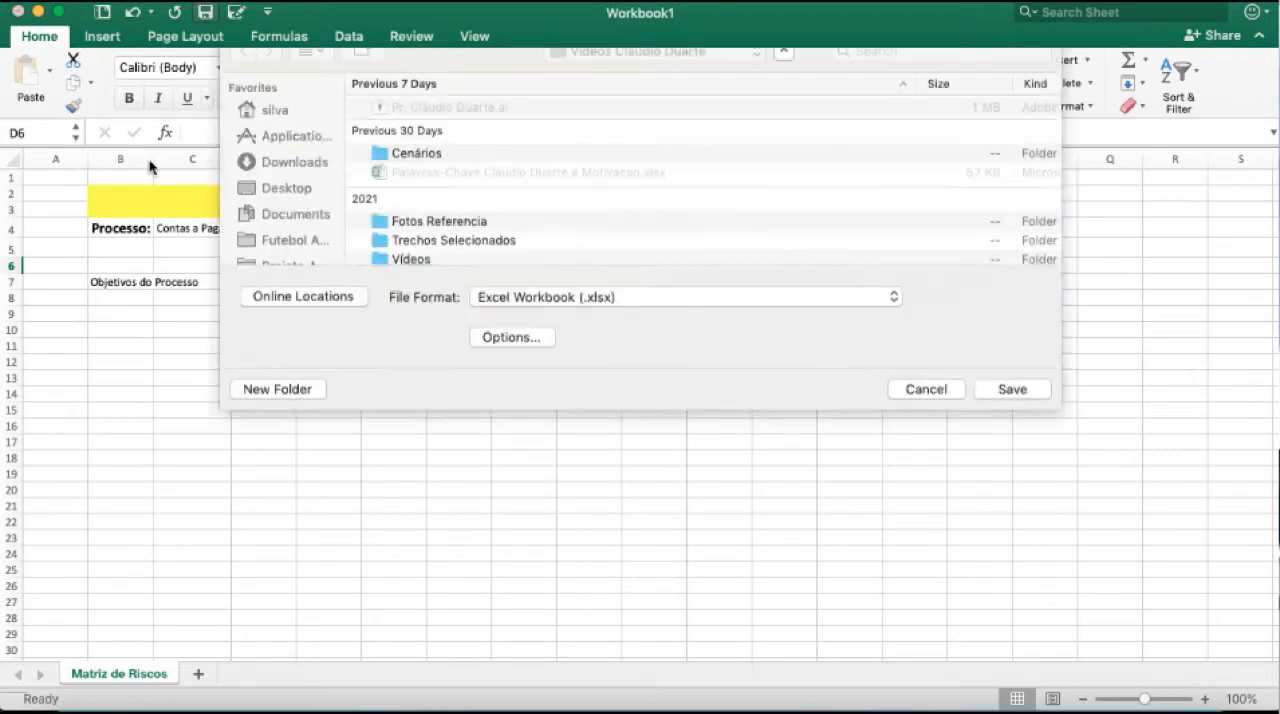
{"action": "left_click", "coordinate": [938, 484]}
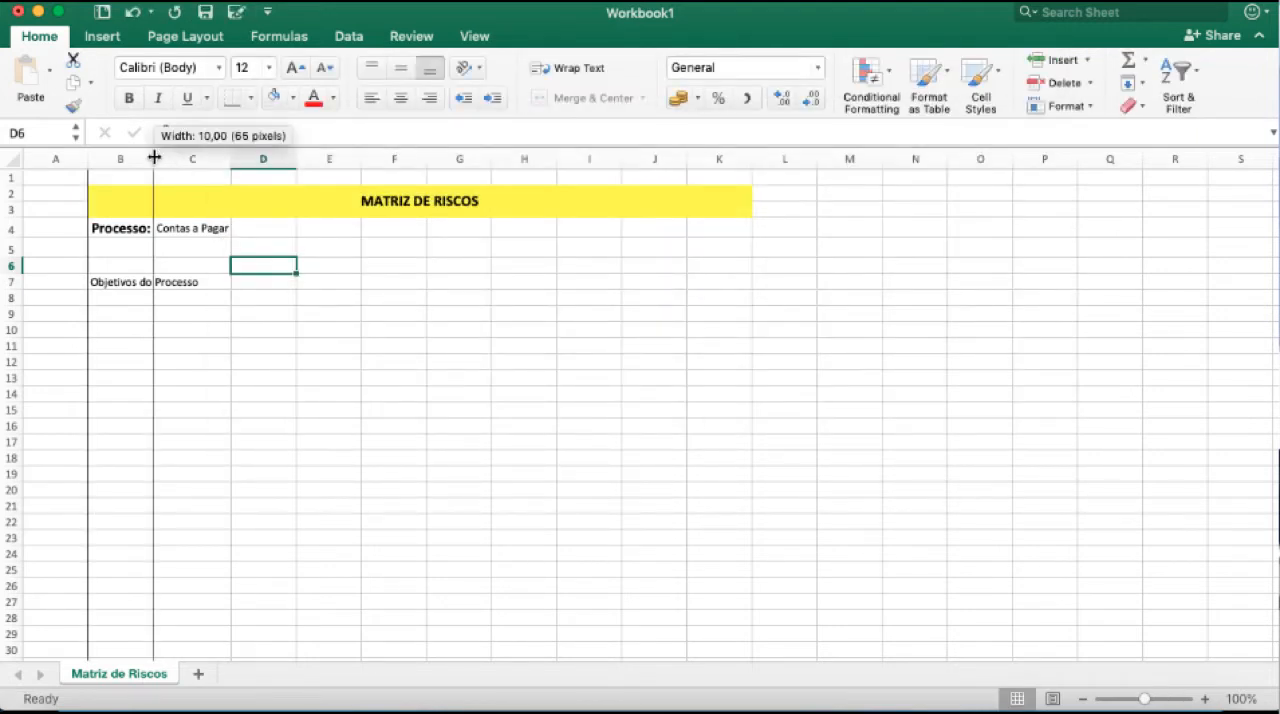
{"action": "left_click_drag", "start_coordinate": [154, 157], "coordinate": [216, 158]}
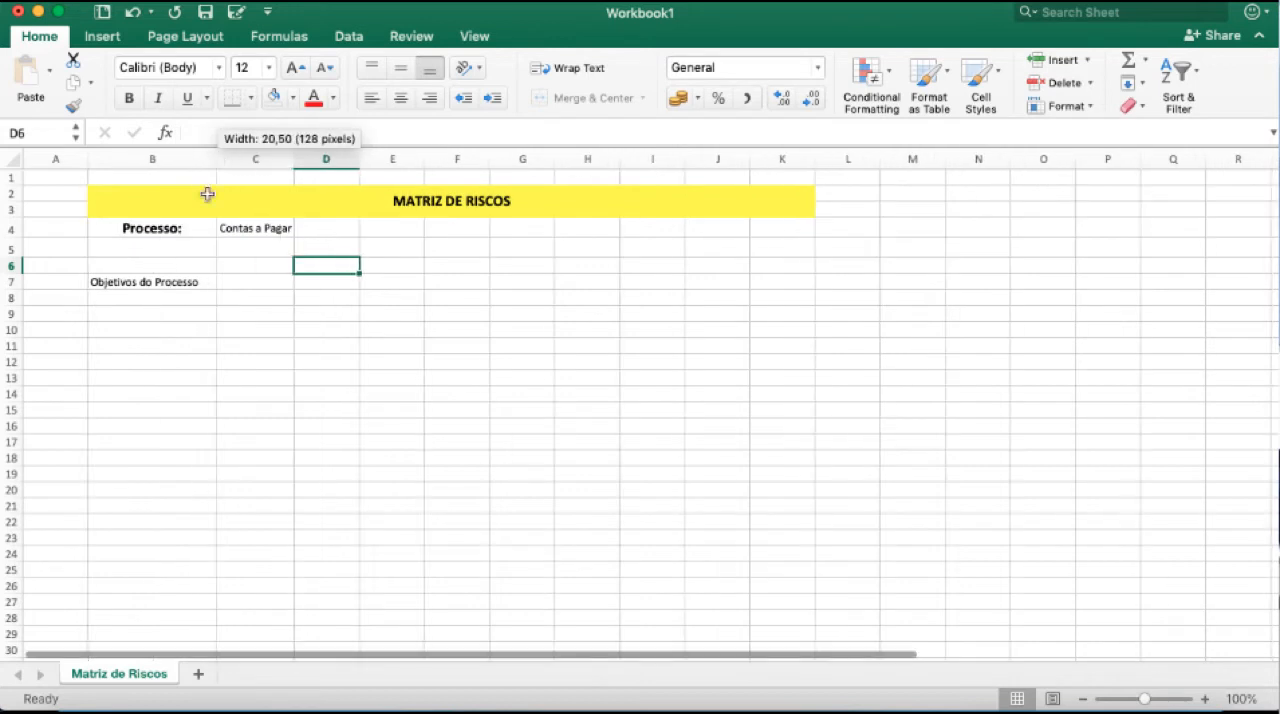
{"action": "left_click_drag", "start_coordinate": [195, 153], "coordinate": [207, 154]}
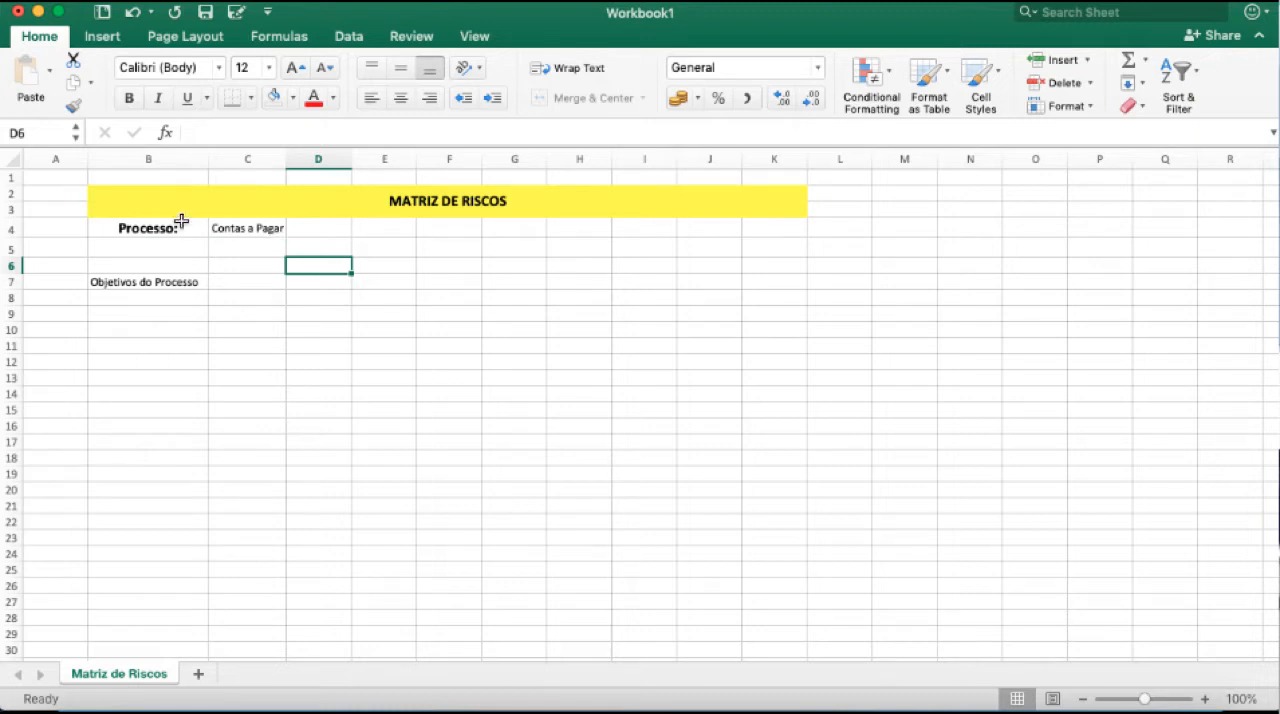
{"action": "left_click", "coordinate": [233, 228]}
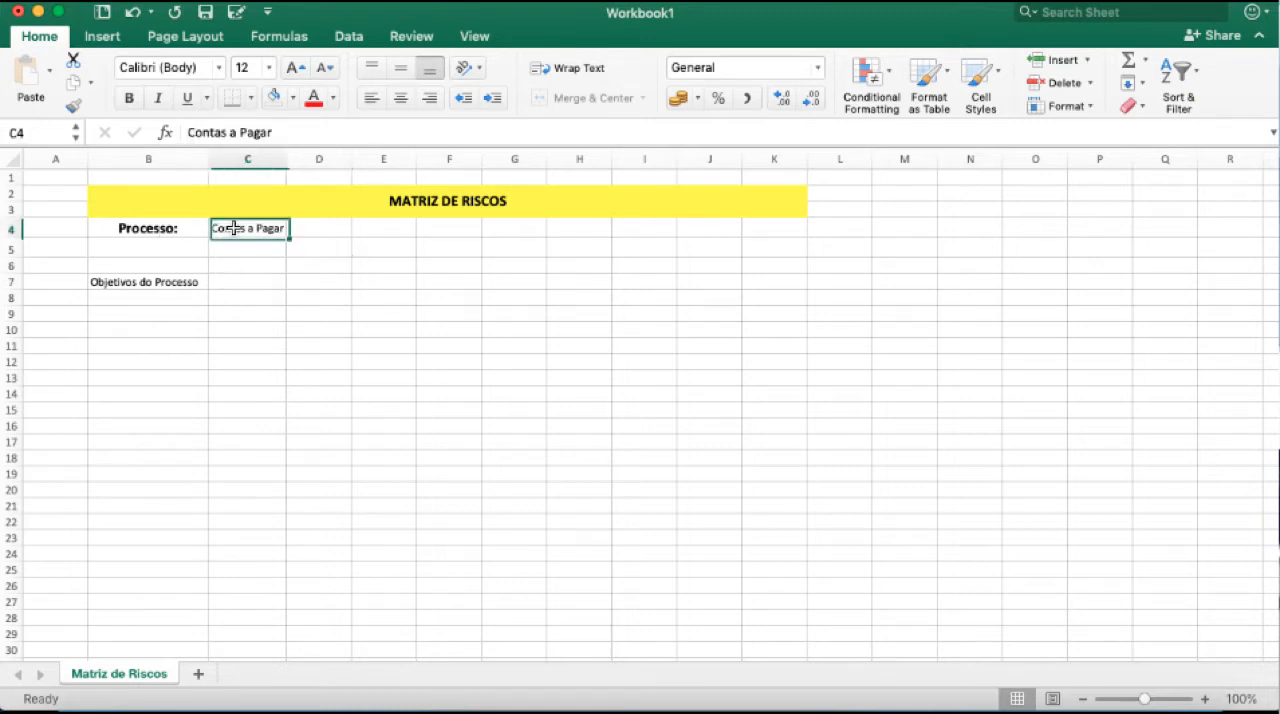
Clear the process name from cell C4 and narrow column B.
{"action": "key", "text": "Delete"}
{"action": "left_click_drag", "start_coordinate": [208, 160], "coordinate": [175, 160]}
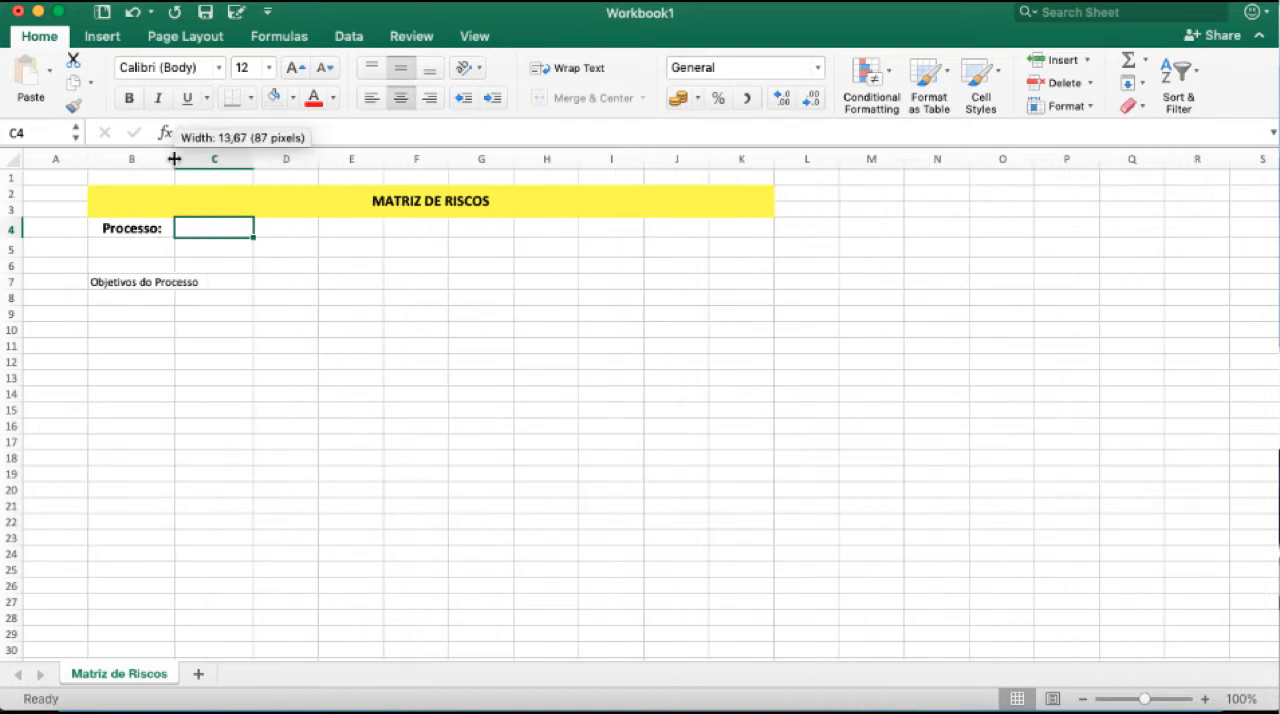
Turn on text wrapping for row 7 and centre its contents horizontally.
{"action": "left_click", "coordinate": [12, 282]}
{"action": "left_click", "coordinate": [550, 70]}
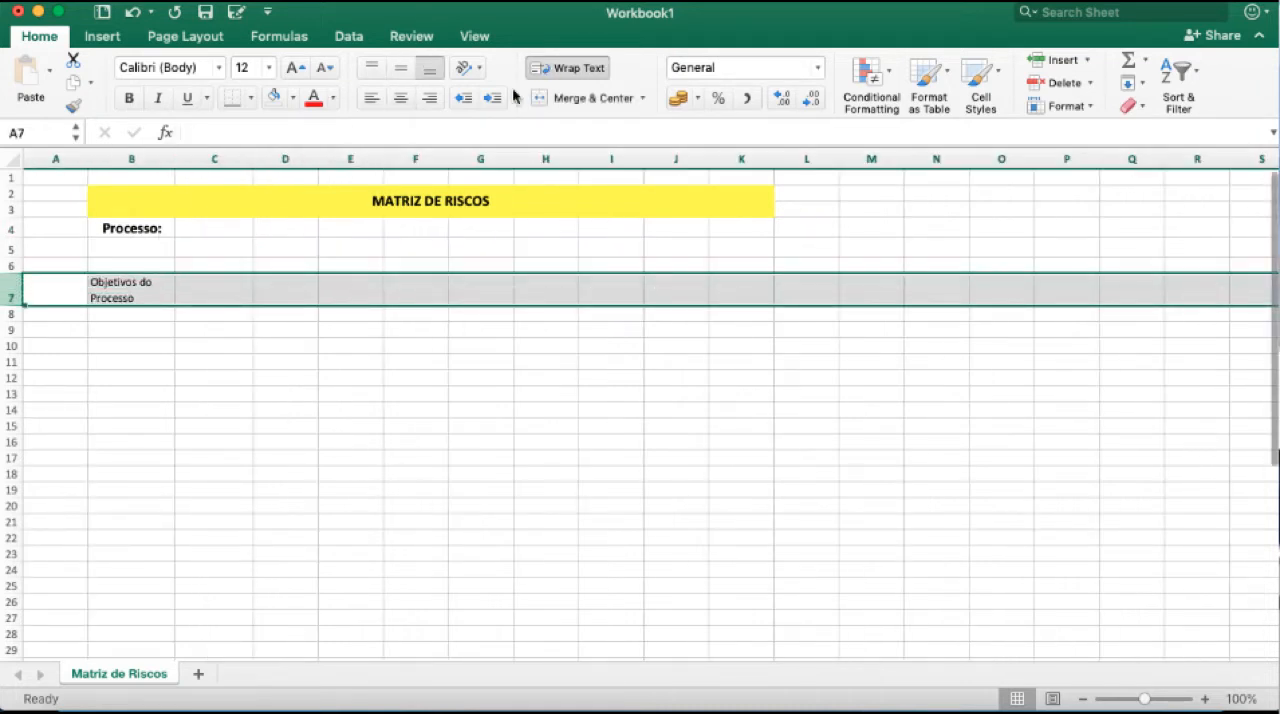
{"action": "left_click", "coordinate": [399, 98]}
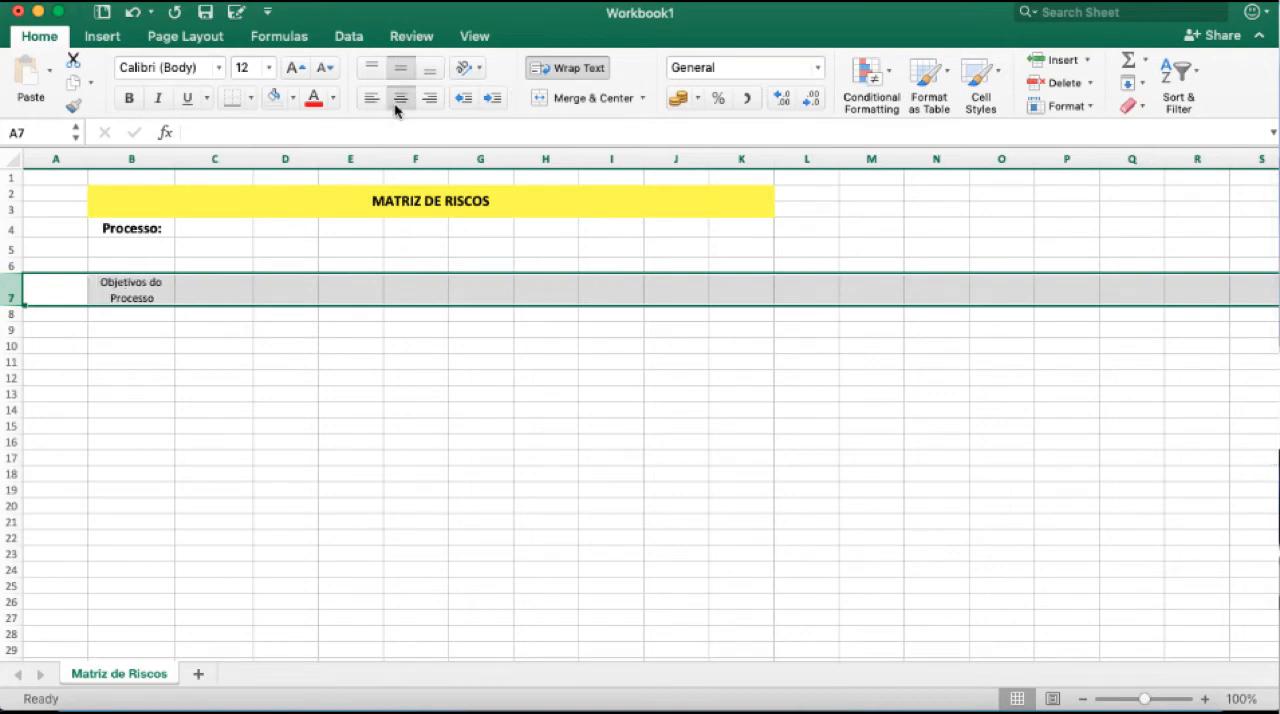
{"action": "left_click", "coordinate": [145, 288]}
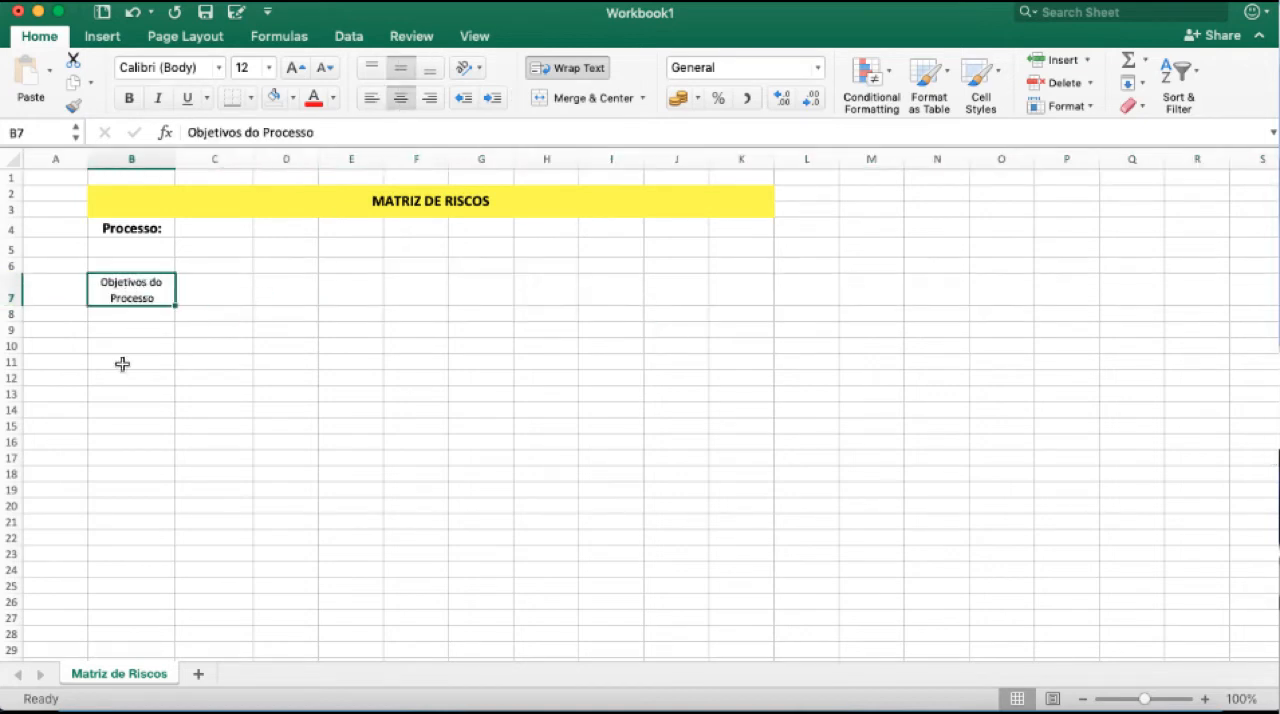
{"action": "left_click_drag", "start_coordinate": [134, 312], "coordinate": [114, 578]}
{"action": "left_click", "coordinate": [134, 332]}
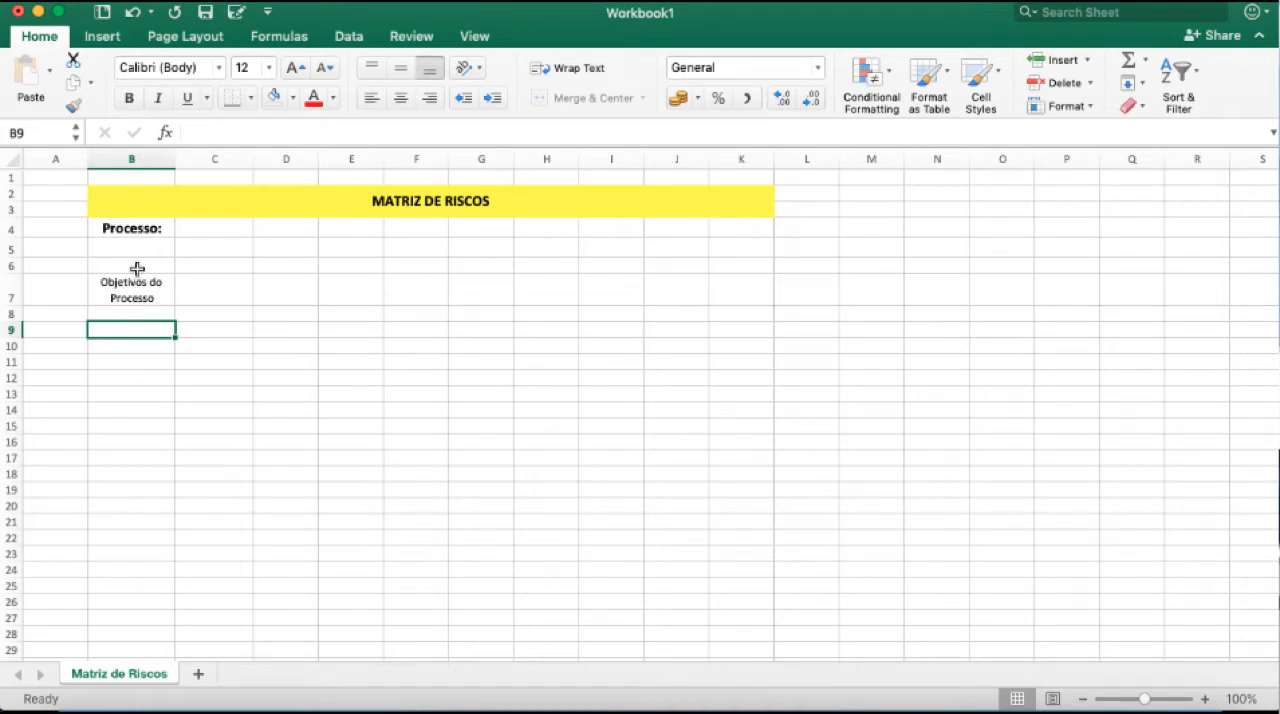
Enter "Contas a Pagar" in C4 as the process name and widen column C slightly.
{"action": "left_click", "coordinate": [178, 230]}
{"action": "type", "text": "Contas a Pagar"}
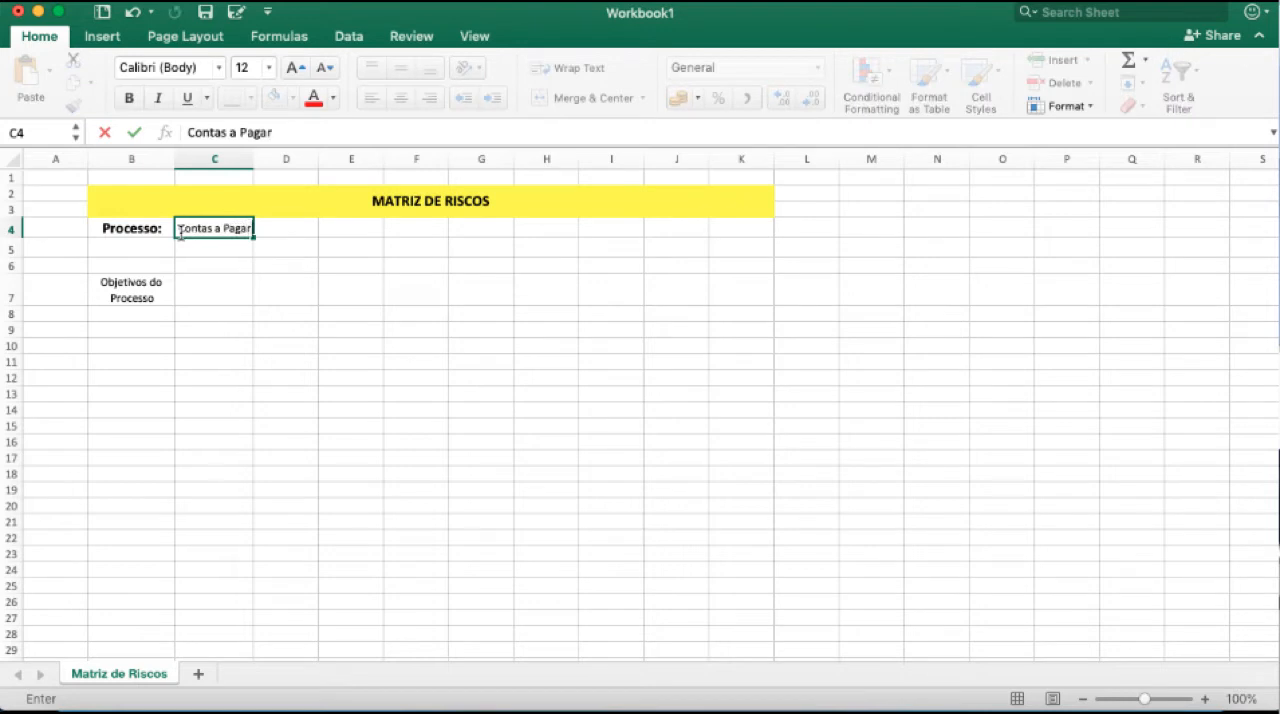
{"action": "key", "text": "Return"}
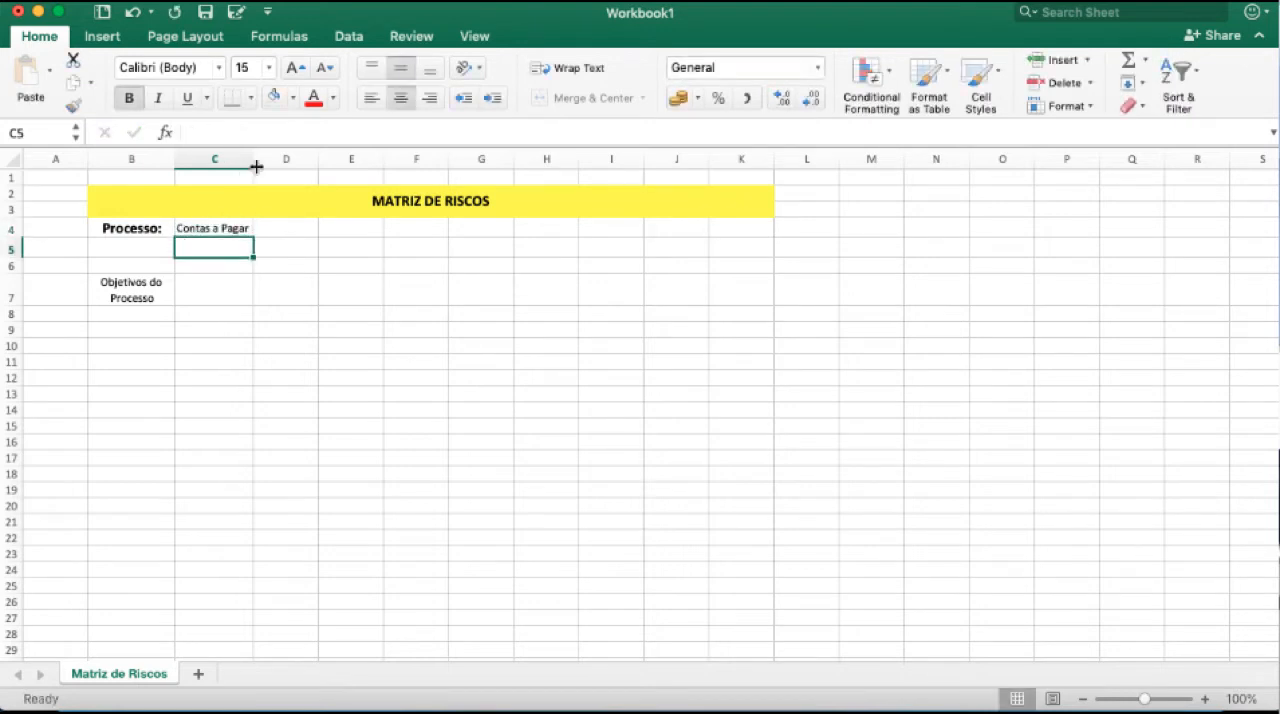
{"action": "left_click_drag", "start_coordinate": [256, 167], "coordinate": [268, 167]}
Enter the objective "Pagar corretamente as contas empresa" in B8 and widen column B so it fits.
{"action": "left_click_drag", "start_coordinate": [120, 316], "coordinate": [103, 456]}
{"action": "left_click", "coordinate": [122, 309]}
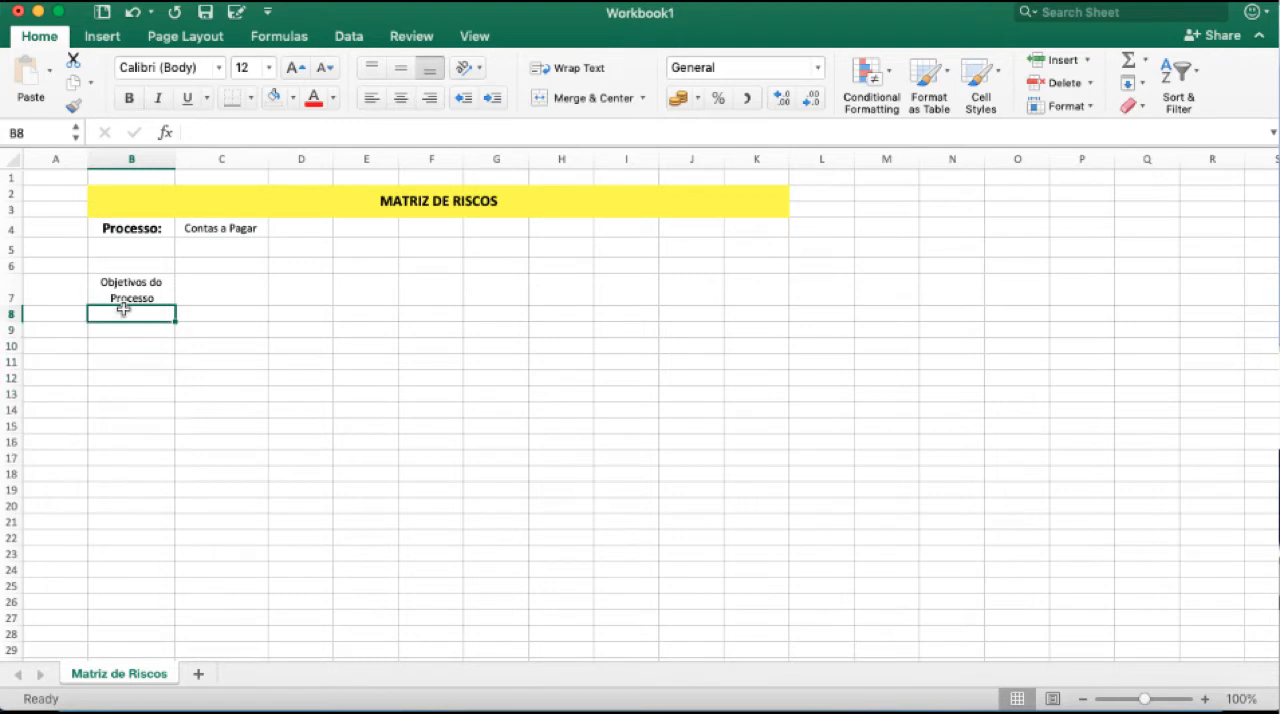
{"action": "type", "text": "Pagar"}
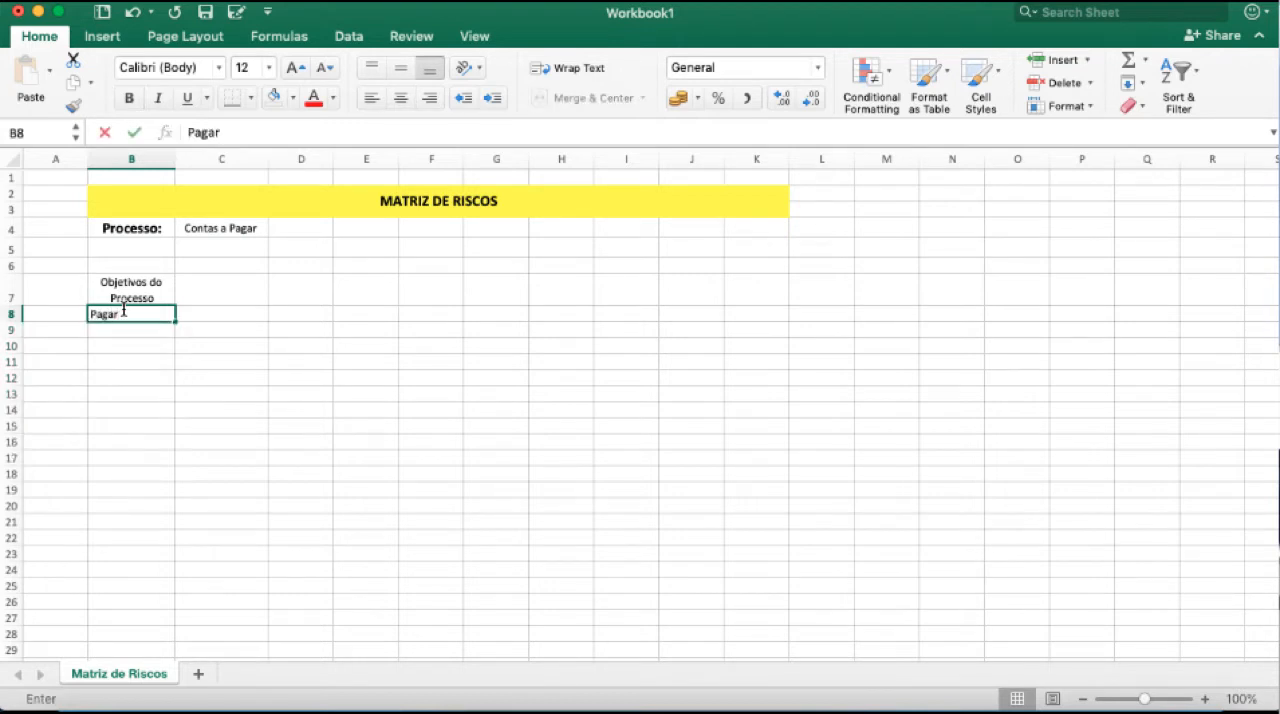
{"action": "type", "text": " corretamente as"}
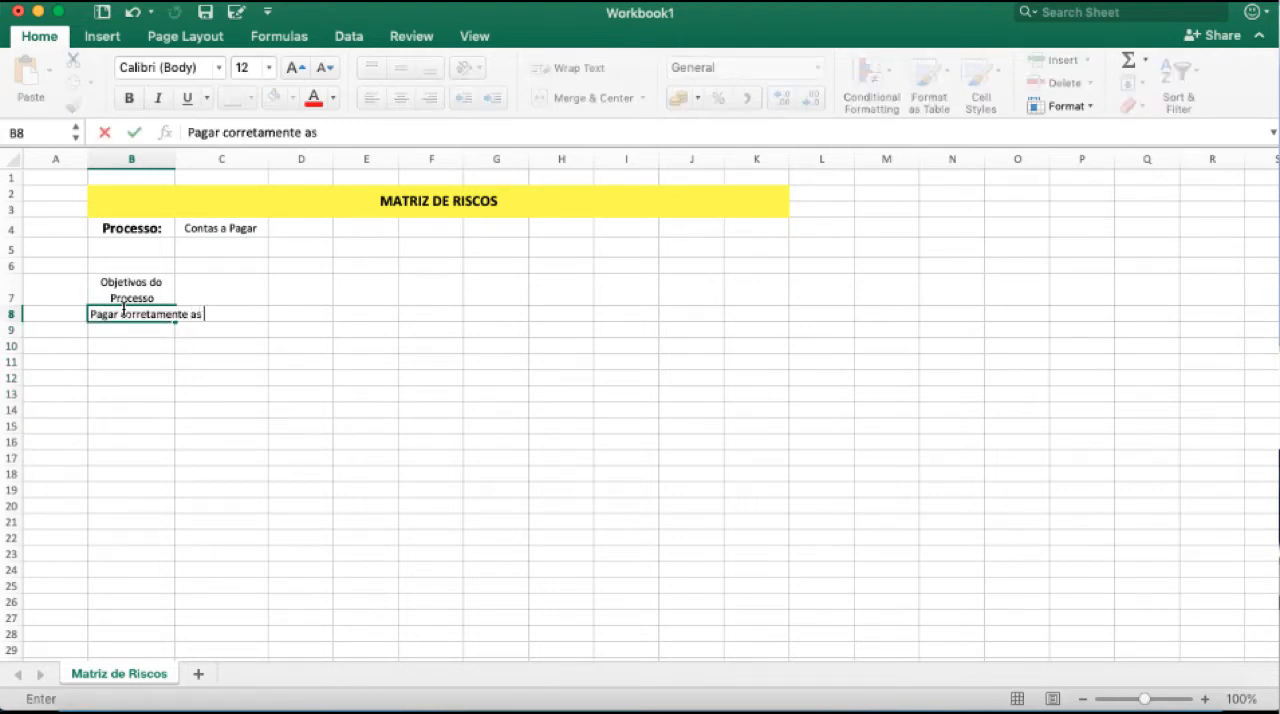
{"action": "type", "text": " contas empresa"}
{"action": "key", "text": "Return"}
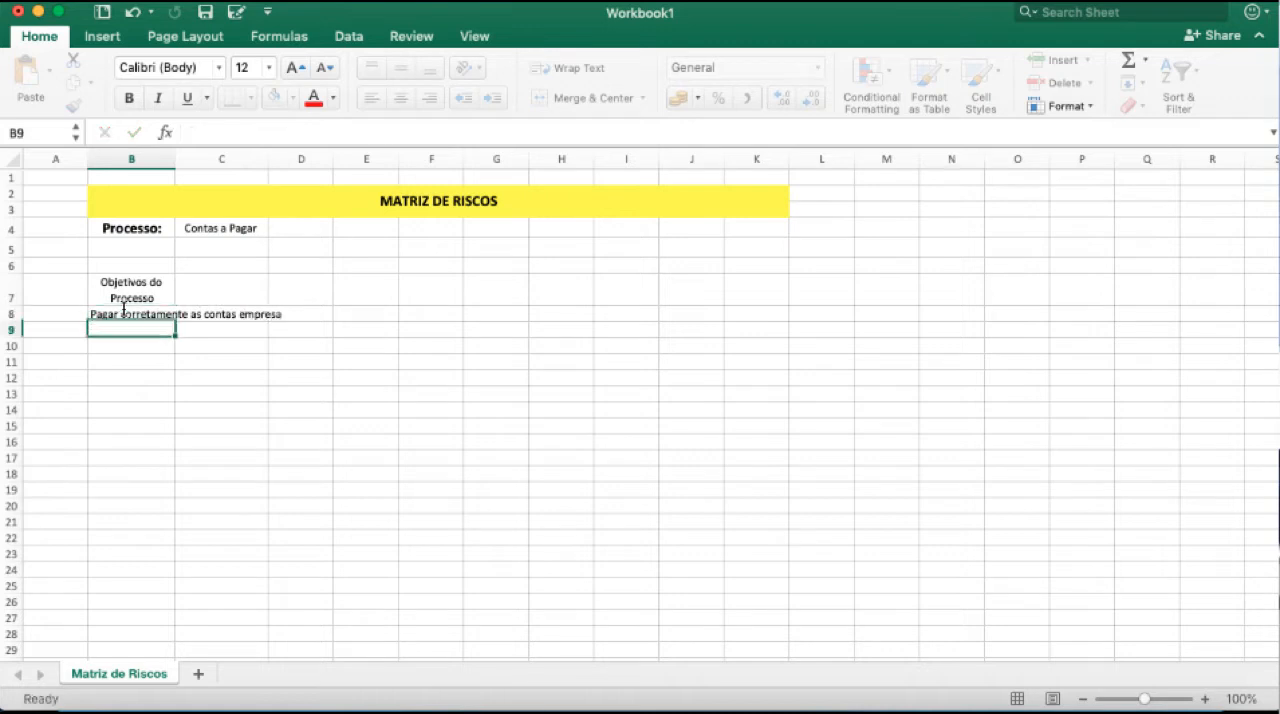
{"action": "left_click_drag", "start_coordinate": [175, 159], "coordinate": [296, 159]}
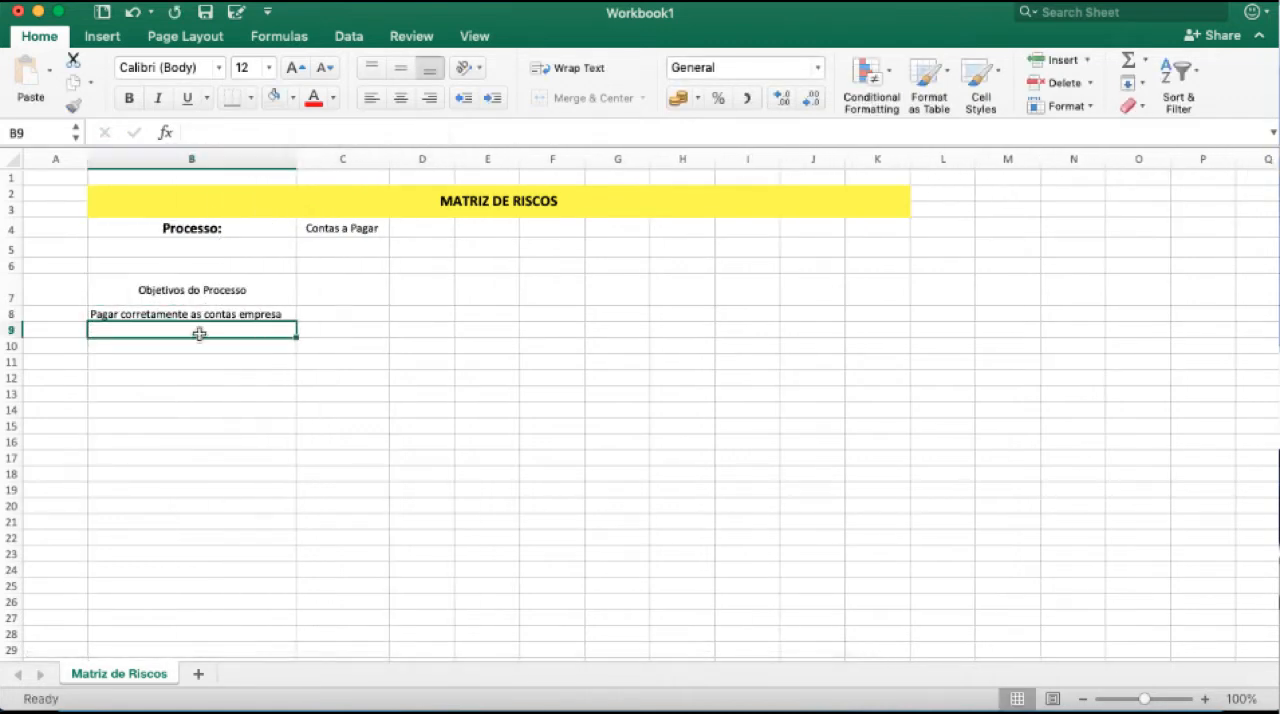
Enter "Pagar tempestivamente as contas da emrpesa" in B9 as the second objective.
{"action": "type", "text": "Pagar "}
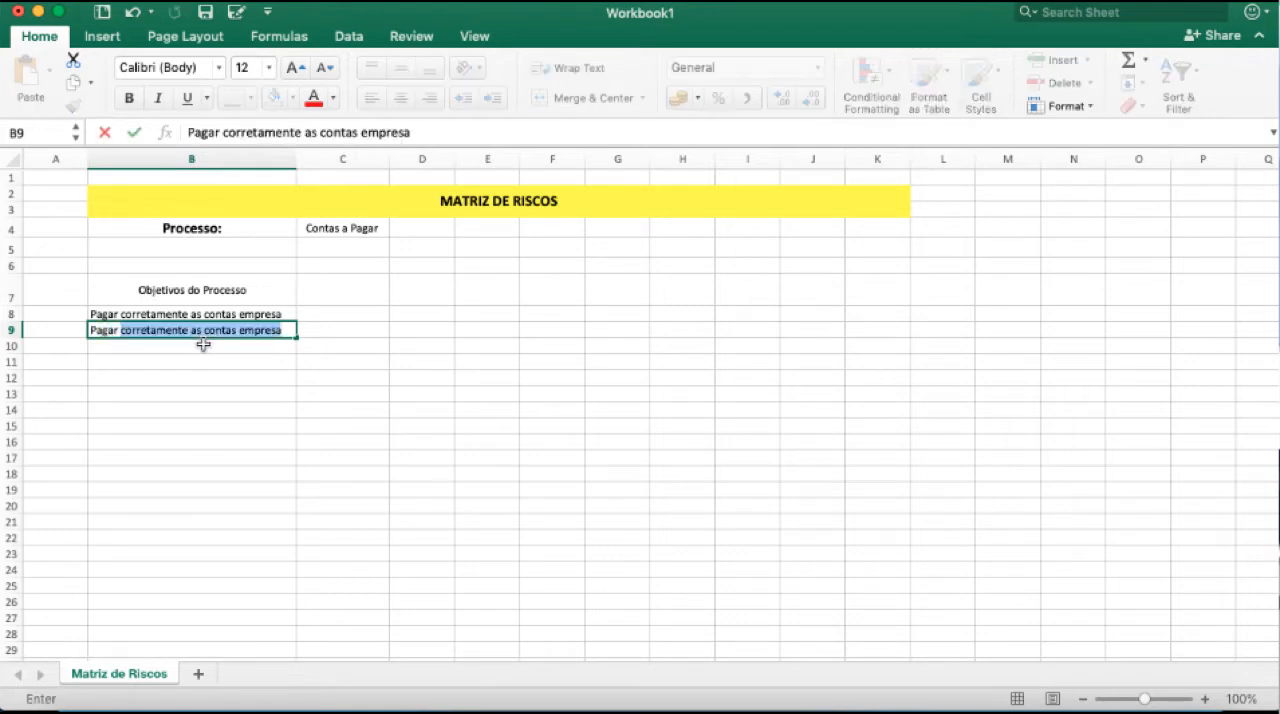
{"action": "type", "text": "tempestivamente "}
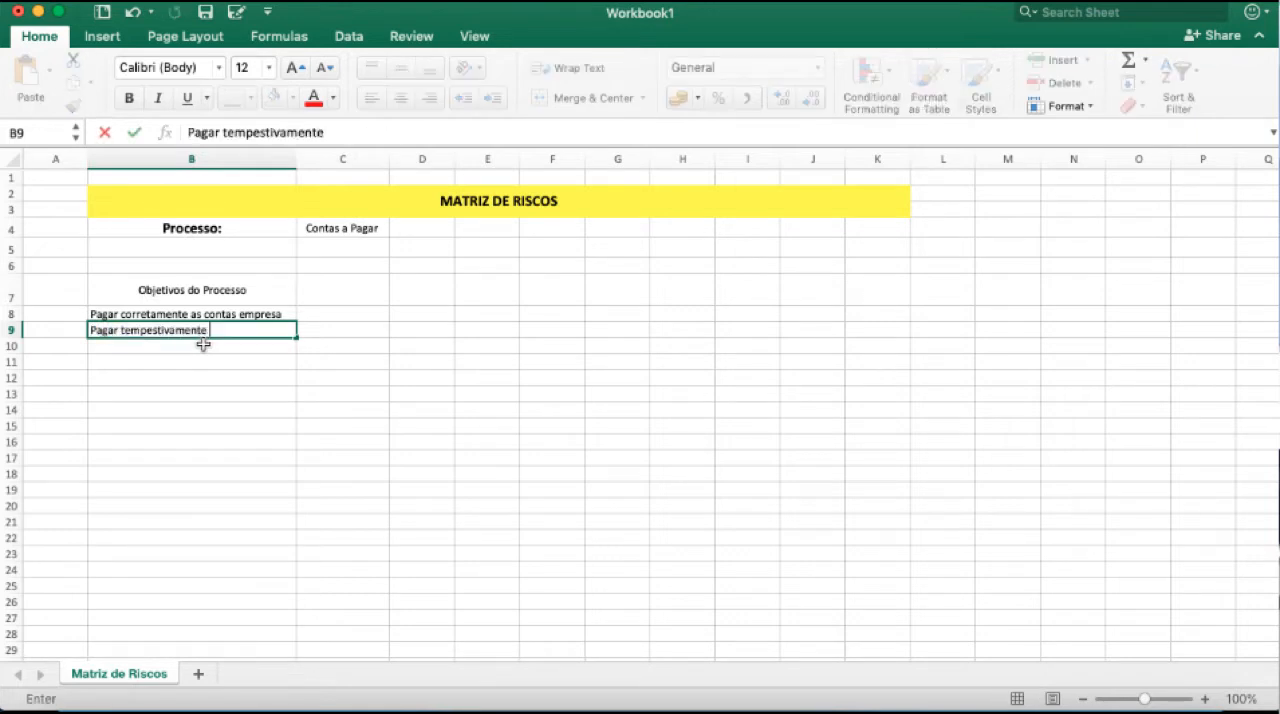
{"action": "type", "text": "as contas da empresa"}
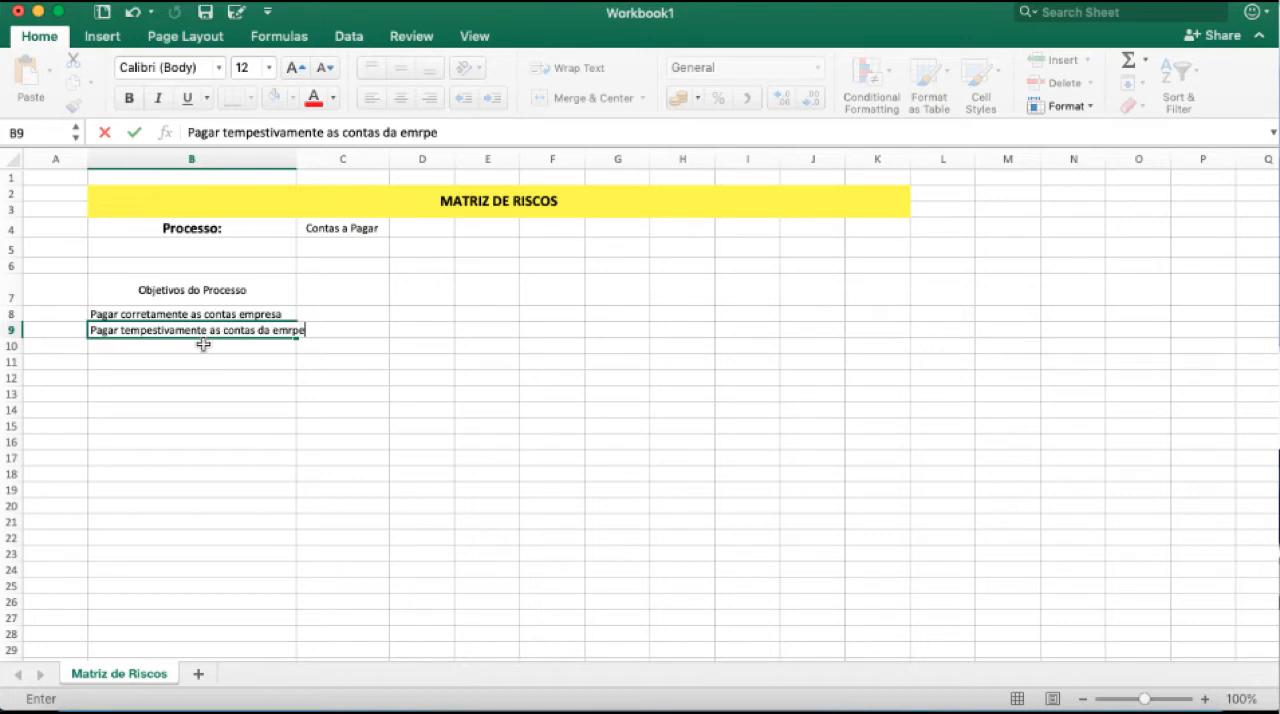
{"action": "key", "text": "Return"}
Edit the last word of B9 so the objective reads "Pagar tempestivamente as contas da empesa".
{"action": "left_click", "coordinate": [178, 332]}
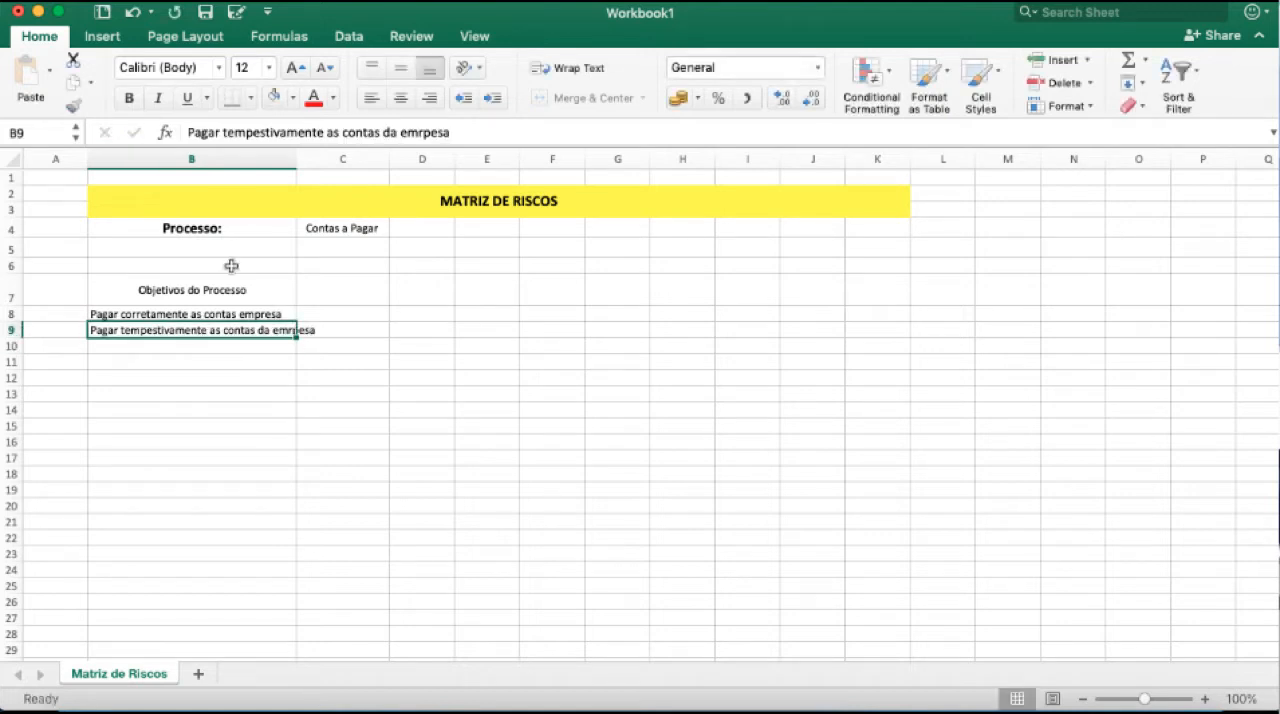
{"action": "left_click", "coordinate": [426, 131]}
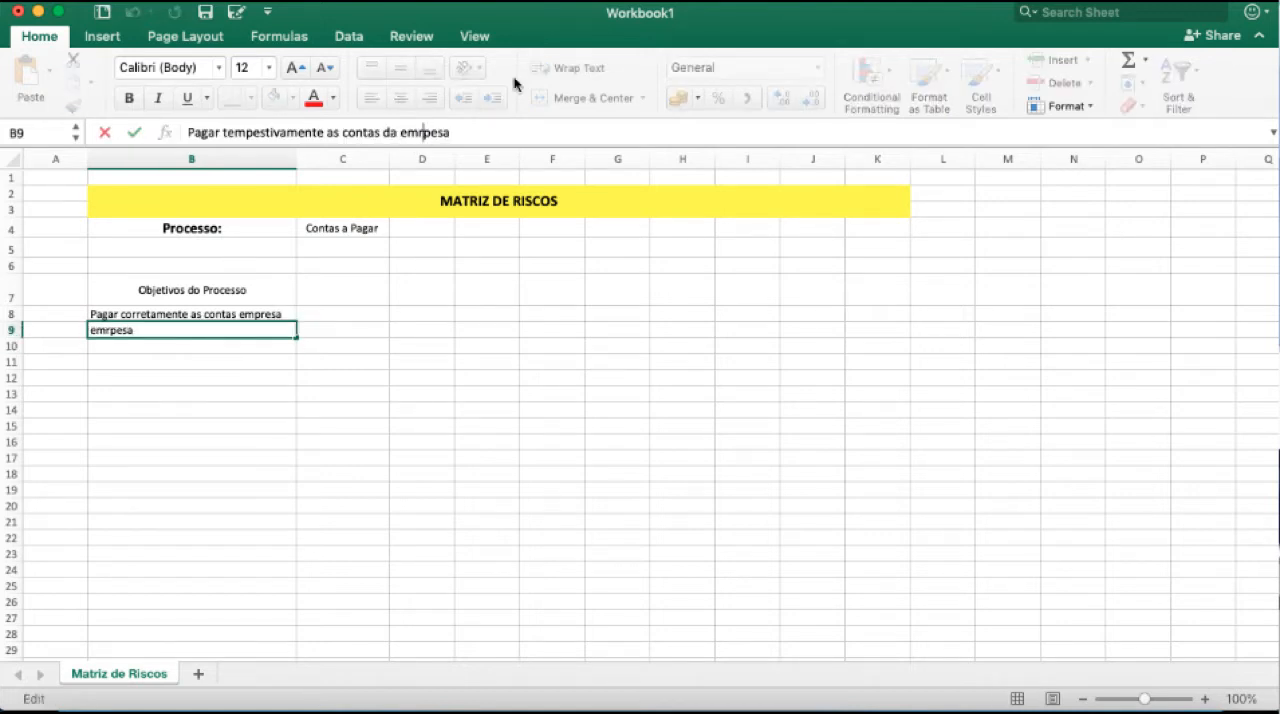
{"action": "key", "text": "BackSpace"}
{"action": "key", "text": "BackSpace"}
{"action": "type", "text": "m"}
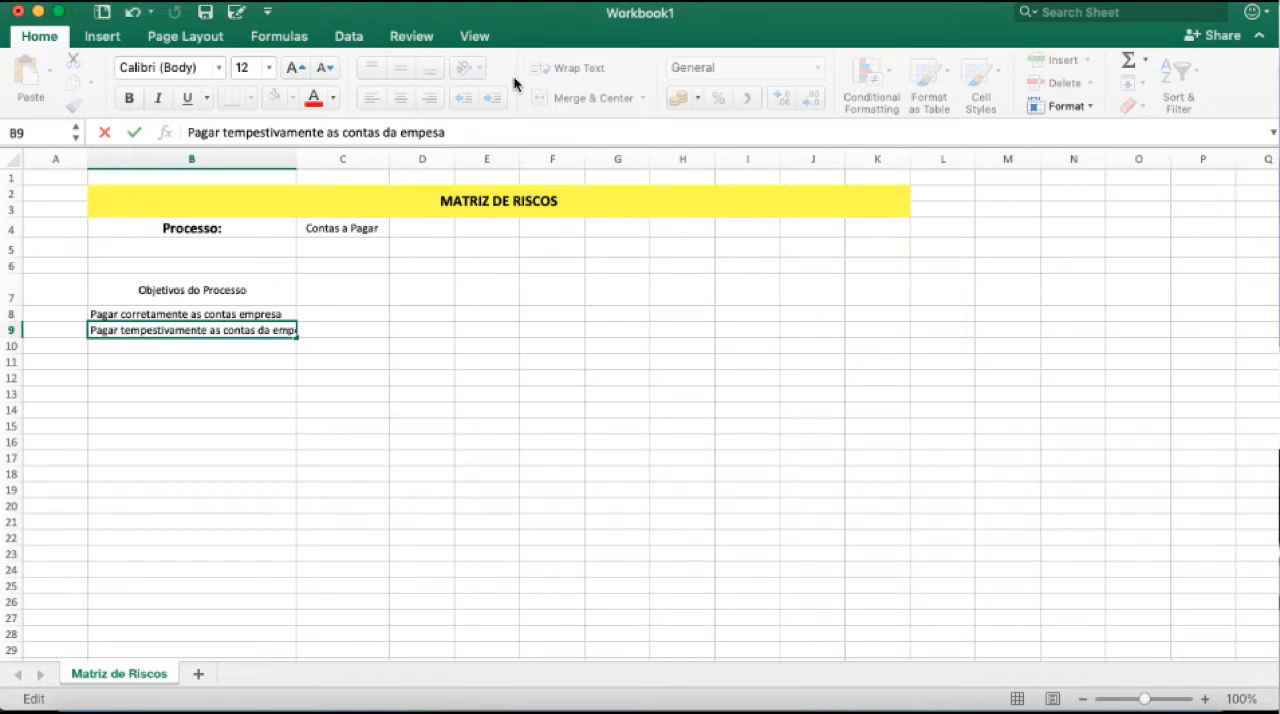
{"action": "key", "text": "Return"}
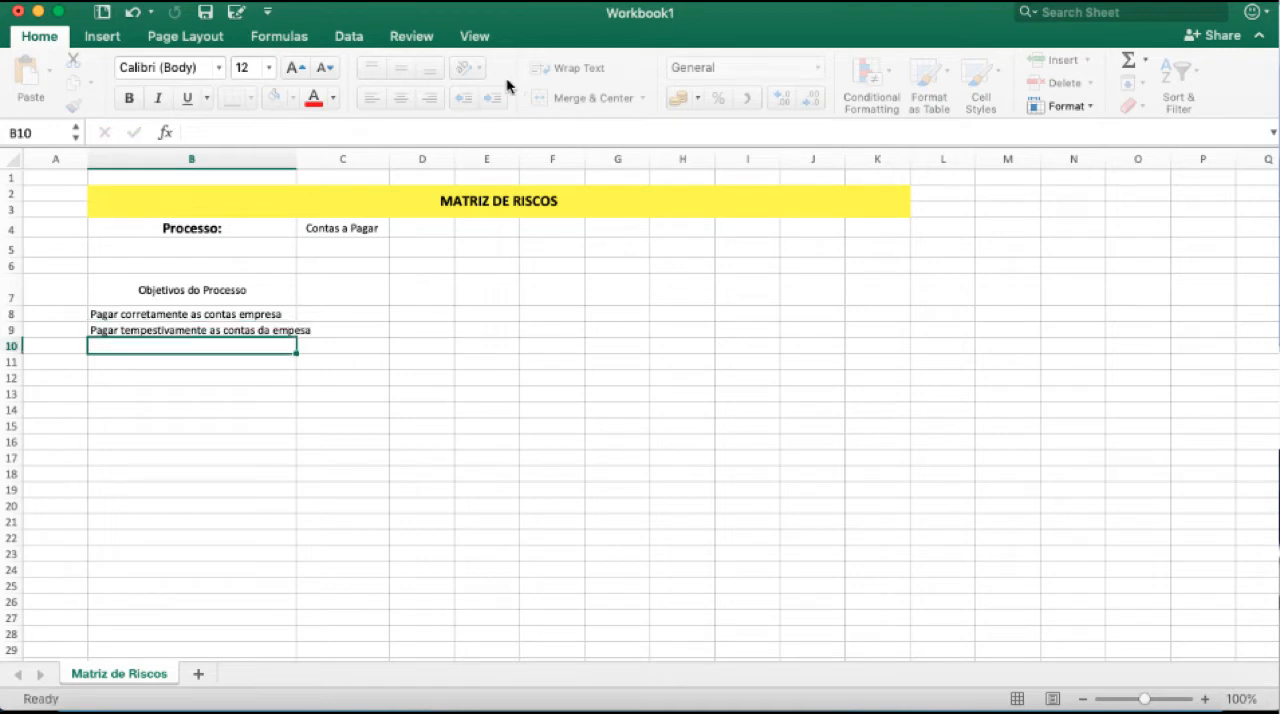
Turn on text wrapping for the objectives range B8:B15.
{"action": "left_click_drag", "start_coordinate": [170, 315], "coordinate": [173, 420]}
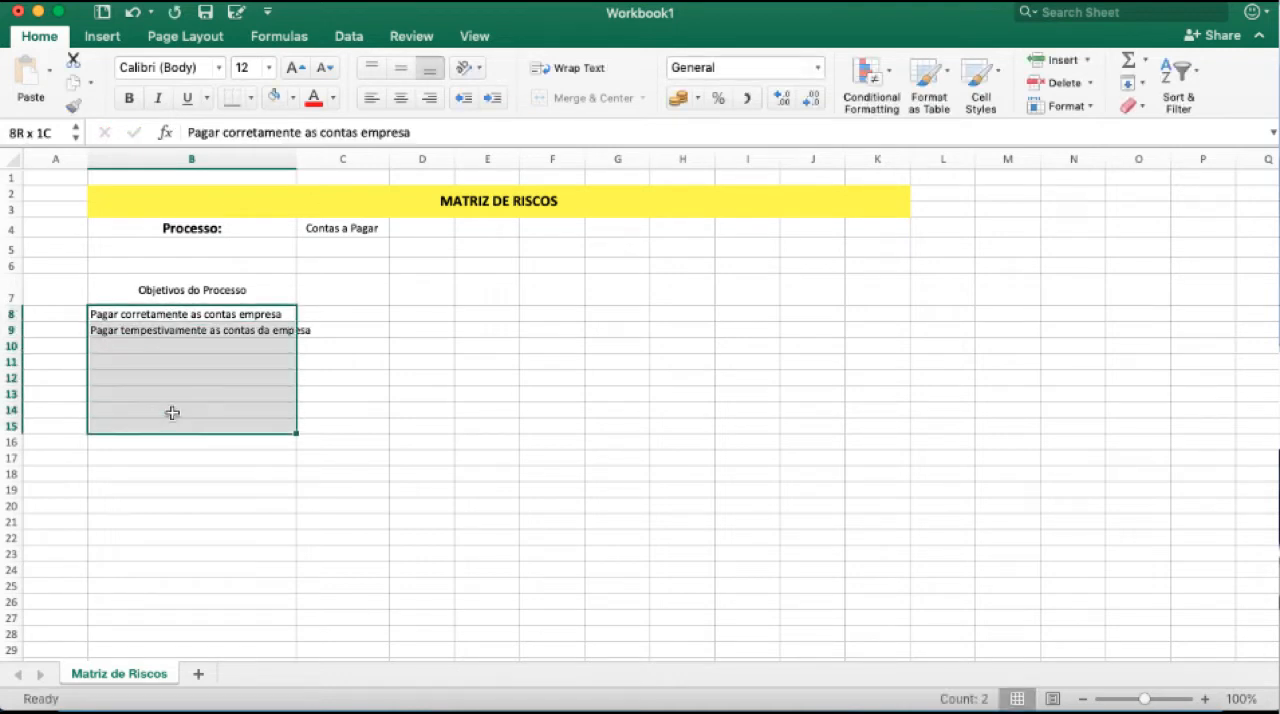
{"action": "left_click", "coordinate": [551, 70]}
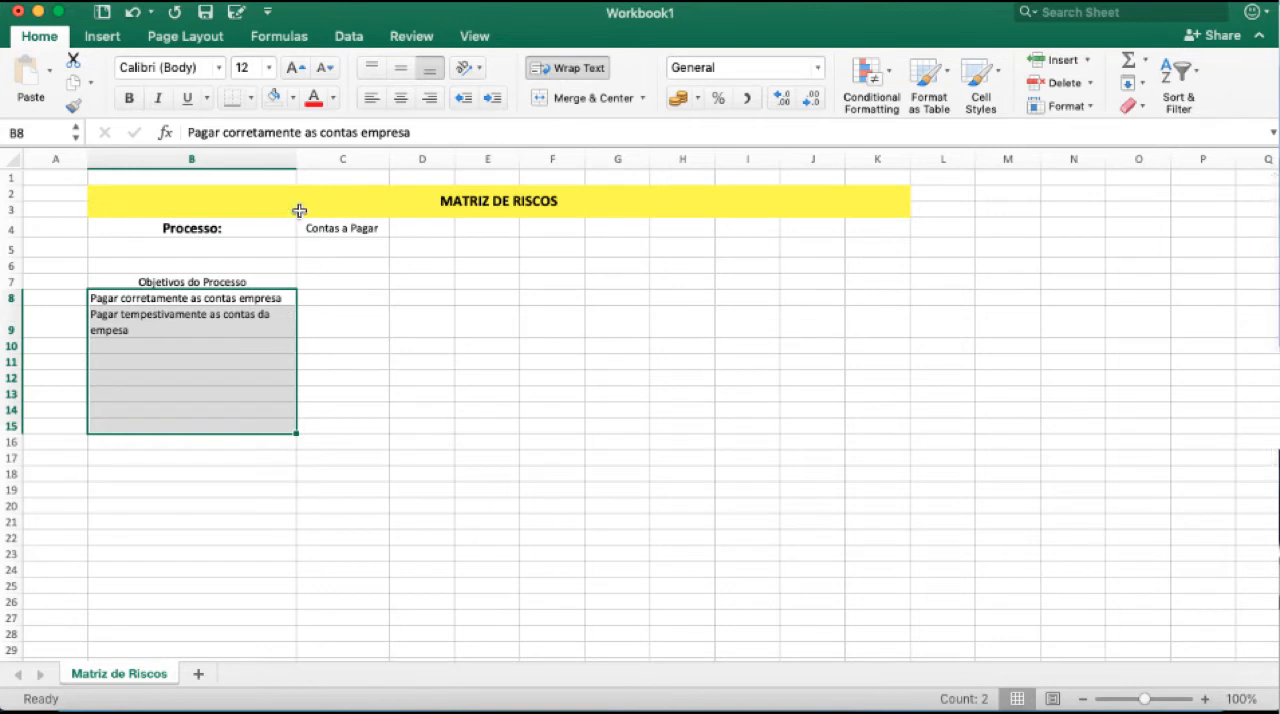
{"action": "left_click", "coordinate": [204, 360]}
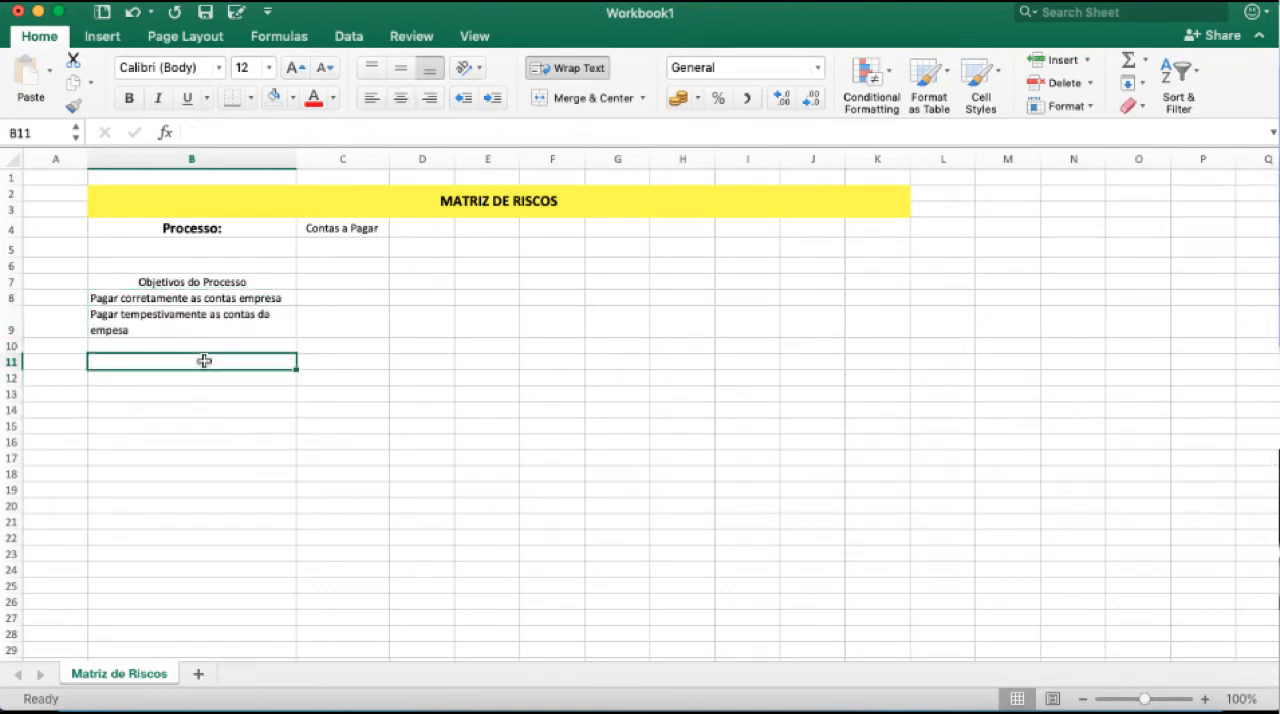
{"action": "left_click", "coordinate": [333, 229]}
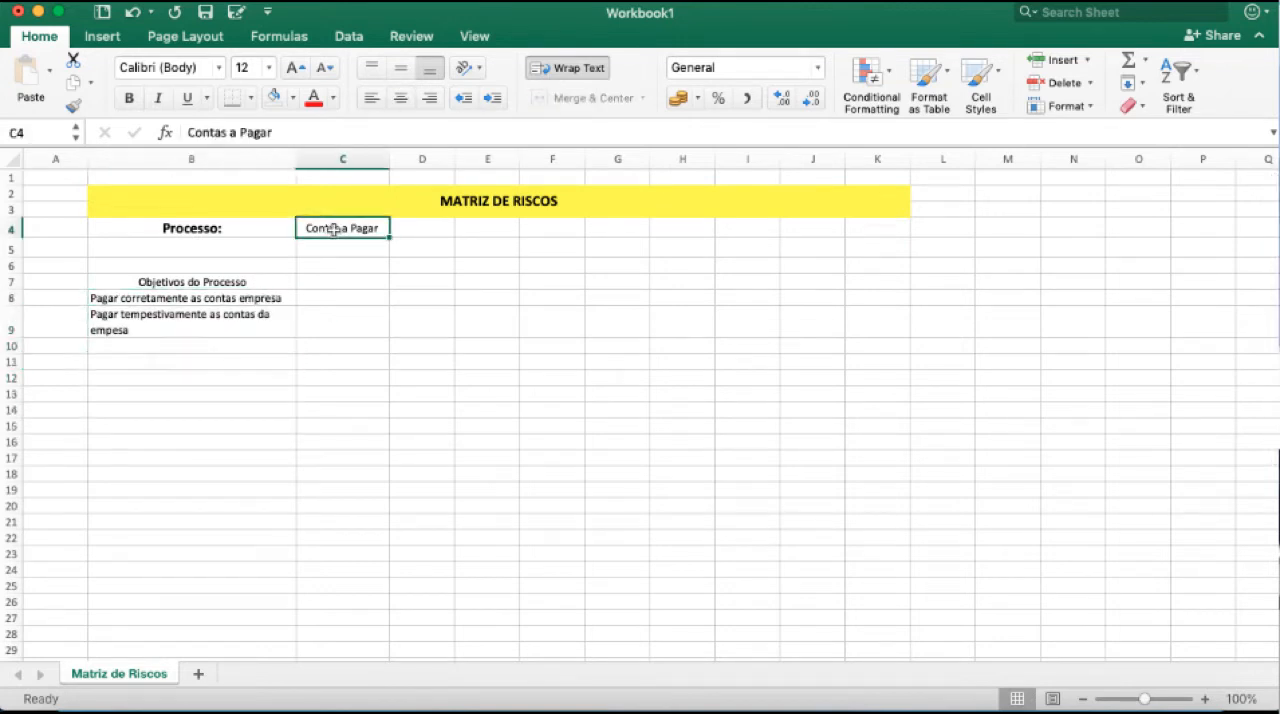
{"action": "left_click", "coordinate": [188, 342]}
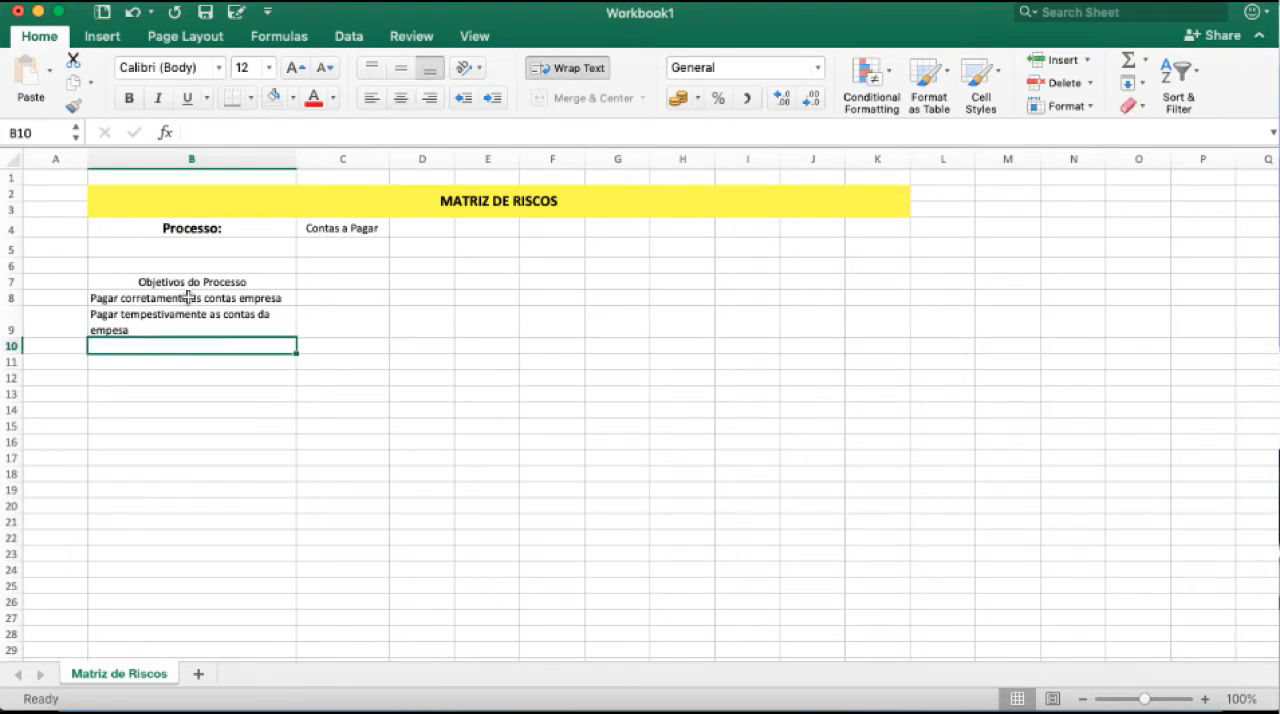
{"action": "left_click", "coordinate": [223, 279]}
Format row 7 as bold at font size 14.
{"action": "left_click", "coordinate": [10, 281]}
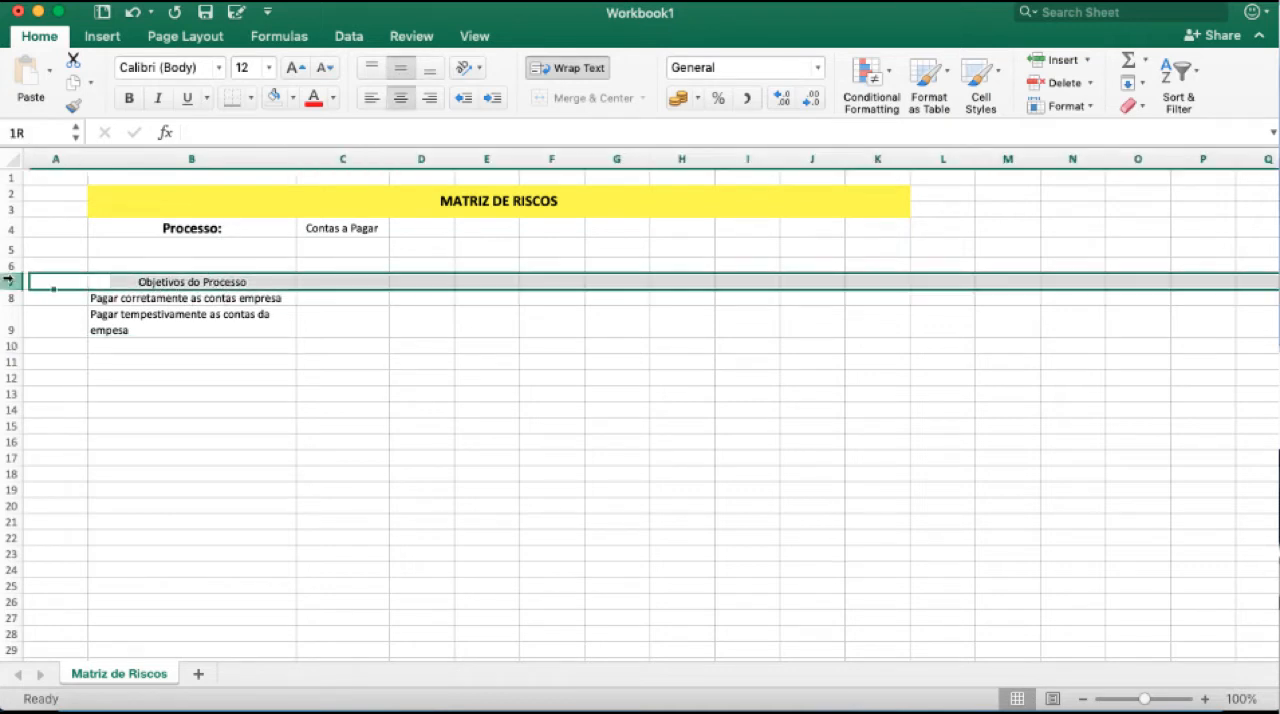
{"action": "left_click", "coordinate": [129, 98]}
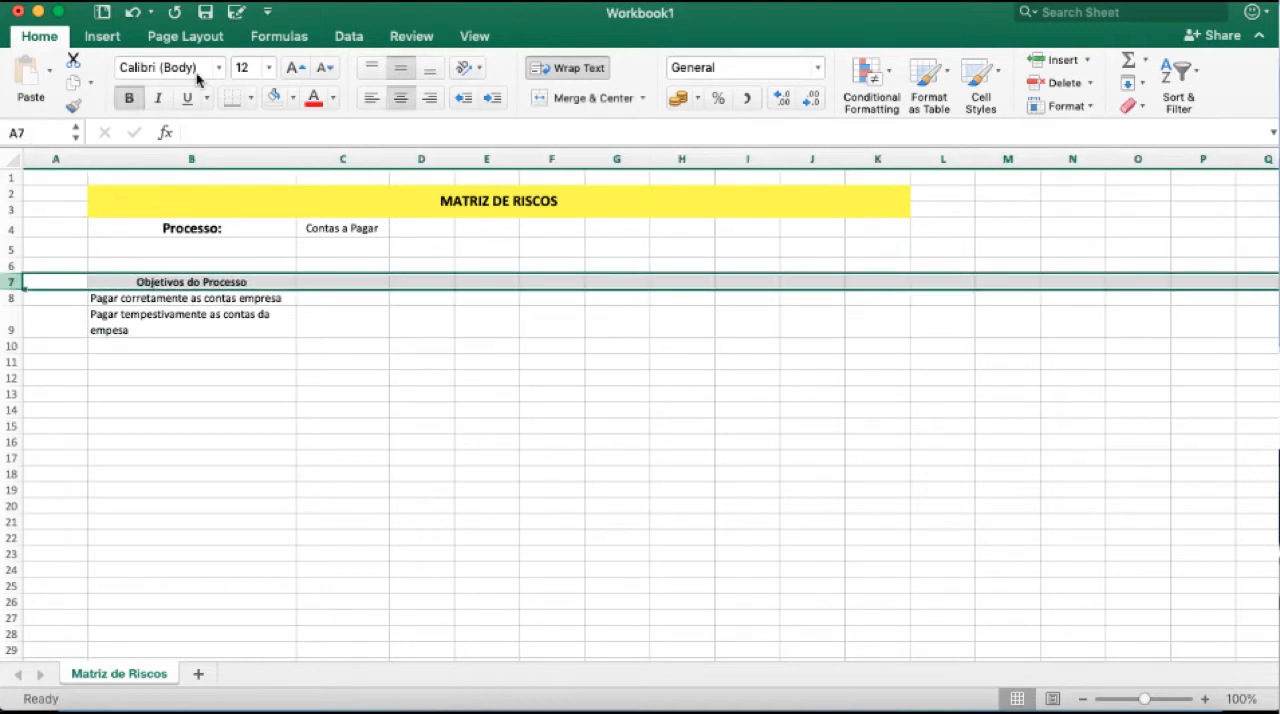
{"action": "left_click", "coordinate": [243, 67]}
{"action": "type", "text": "14"}
{"action": "key", "text": "Return"}
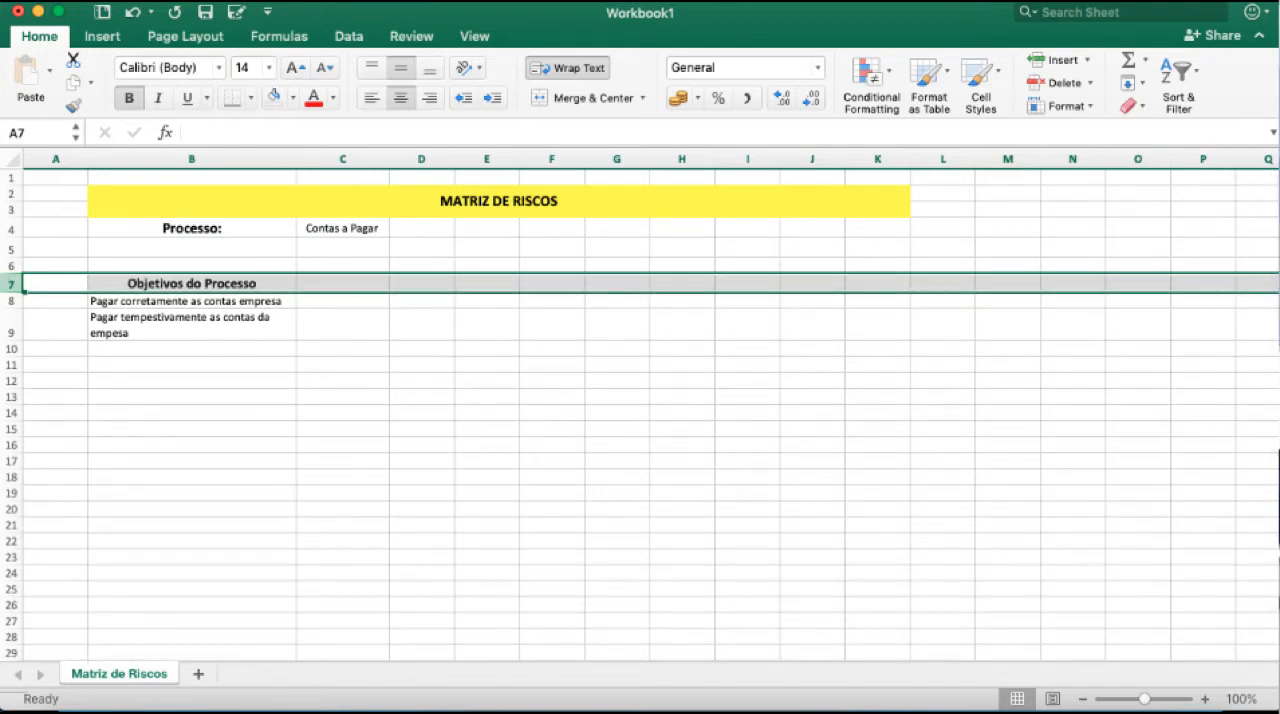
Enter the heading "Riscos Interentes" in C7 and widen column C so it fits on one line.
{"action": "left_click", "coordinate": [192, 284]}
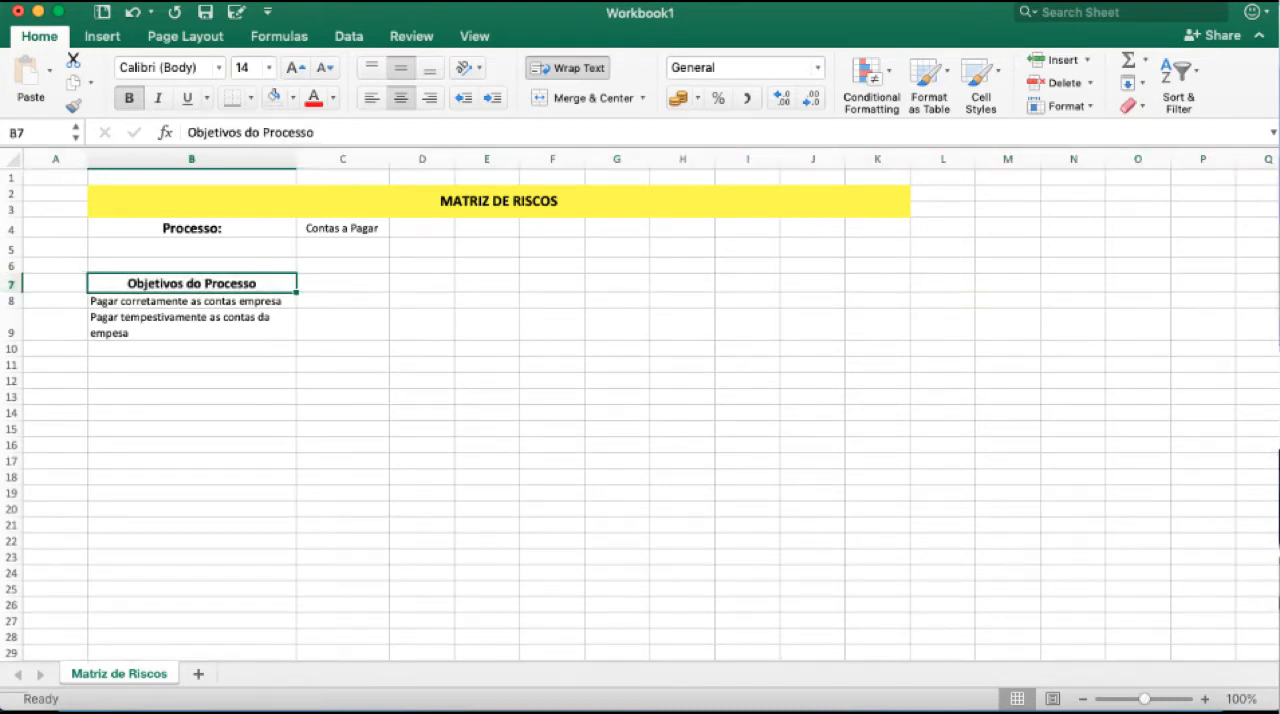
{"action": "left_click", "coordinate": [342, 284]}
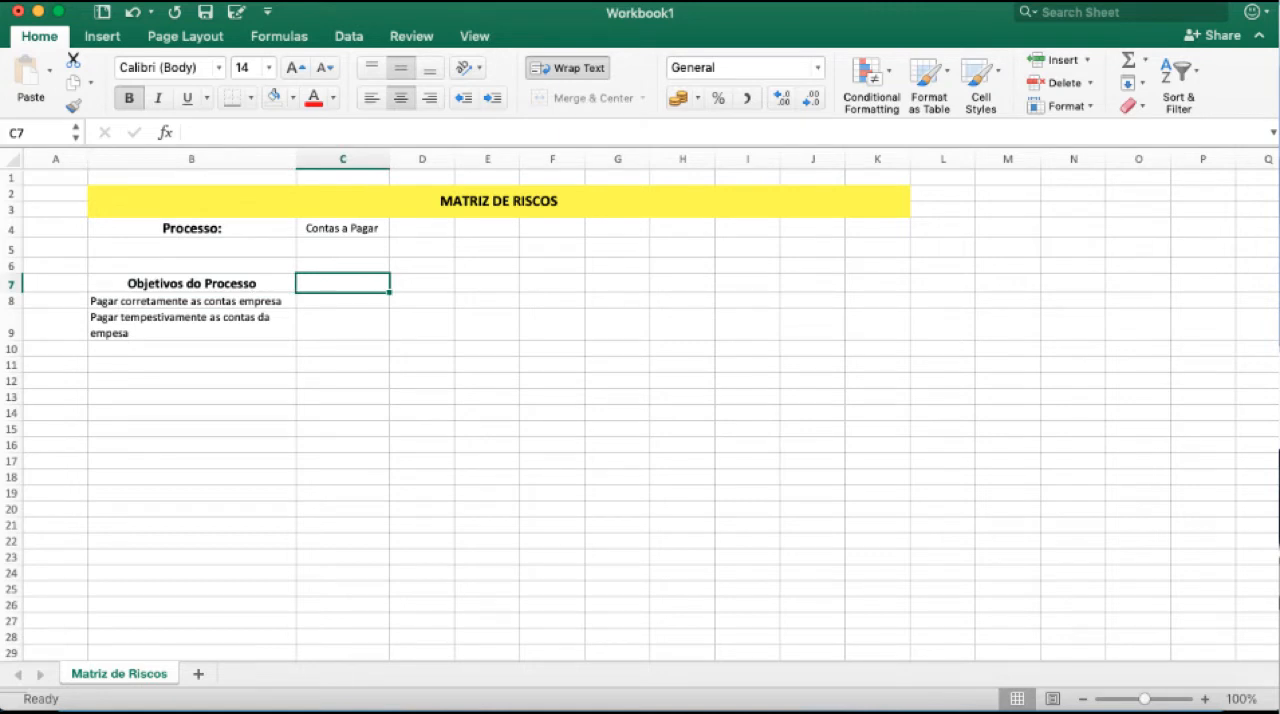
{"action": "type", "text": "riscos"}
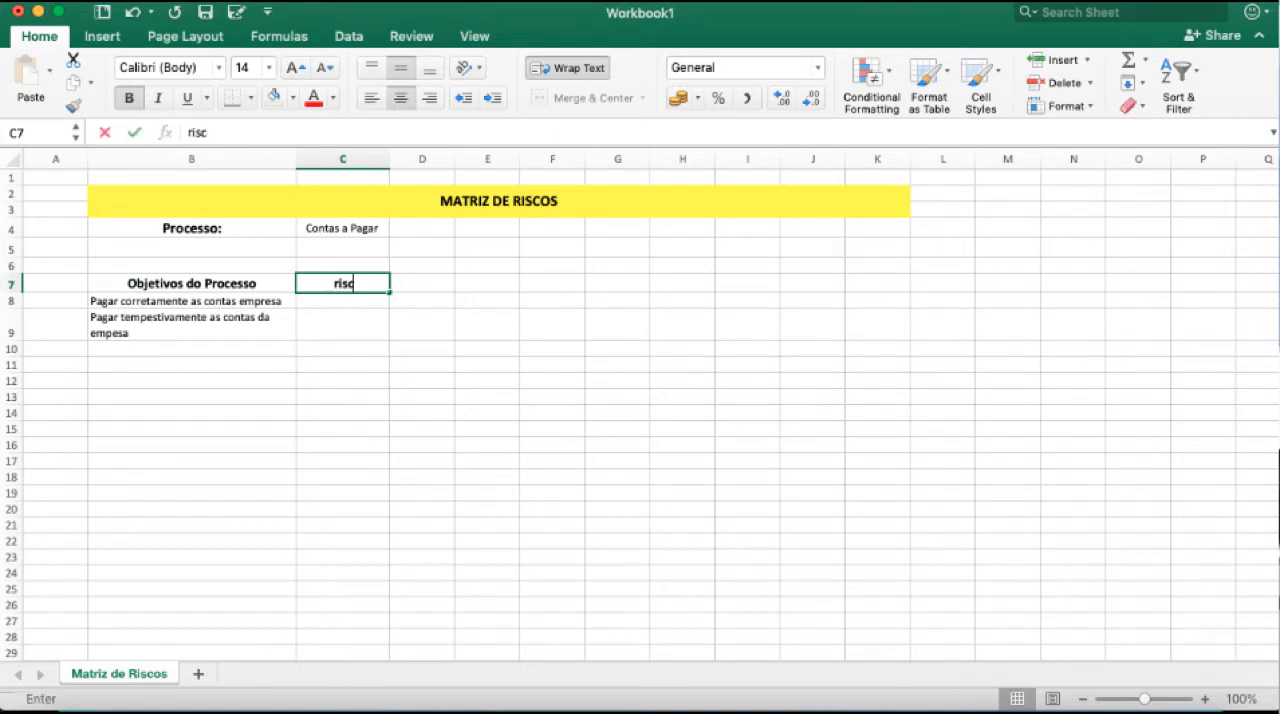
{"action": "key", "text": "BackSpace"}
{"action": "key", "text": "BackSpace"}
{"action": "key", "text": "BackSpace"}
{"action": "key", "text": "BackSpace"}
{"action": "key", "text": "BackSpace"}
{"action": "key", "text": "BackSpace"}
{"action": "type", "text": "riscos"}
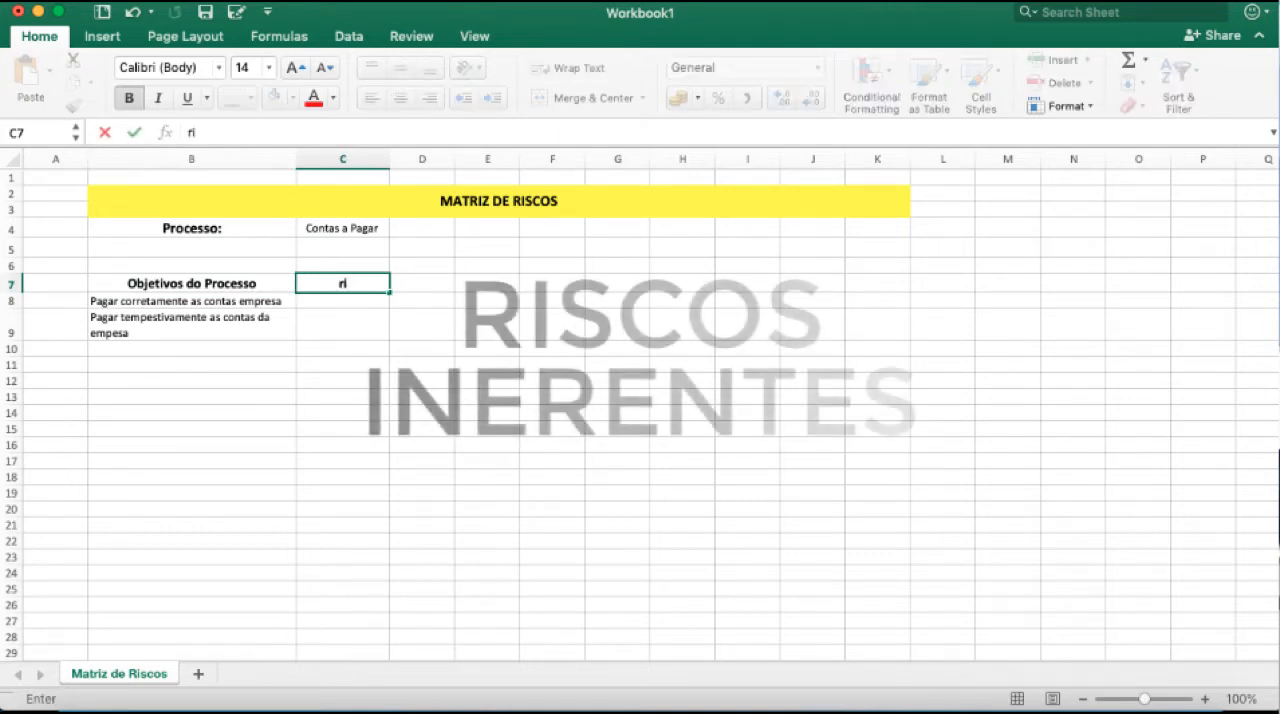
{"action": "key", "text": "BackSpace"}
{"action": "key", "text": "BackSpace"}
{"action": "key", "text": "BackSpace"}
{"action": "key", "text": "BackSpace"}
{"action": "key", "text": "BackSpace"}
{"action": "key", "text": "BackSpace"}
{"action": "type", "text": "Riscos Intenrente"}
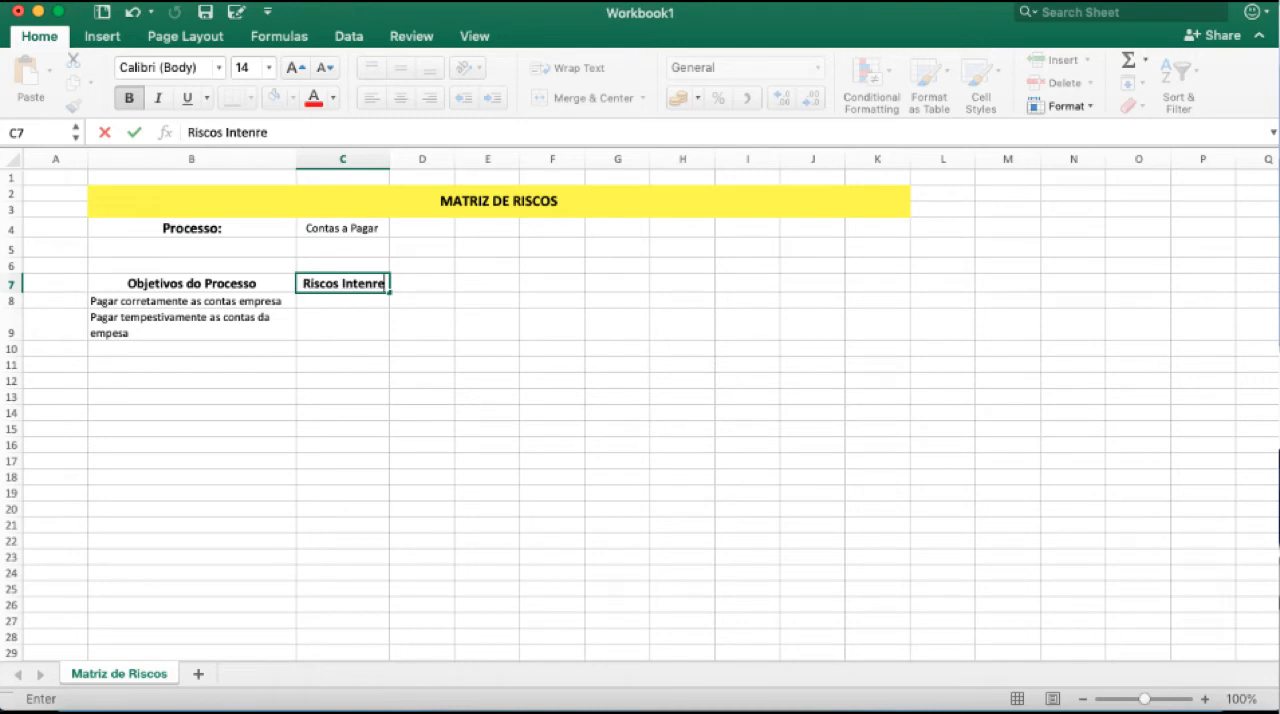
{"action": "key", "text": "BackSpace"}
{"action": "key", "text": "BackSpace"}
{"action": "key", "text": "BackSpace"}
{"action": "key", "text": "BackSpace"}
{"action": "key", "text": "BackSpace"}
{"action": "key", "text": "BackSpace"}
{"action": "type", "text": "rentes"}
{"action": "key", "text": "Return"}
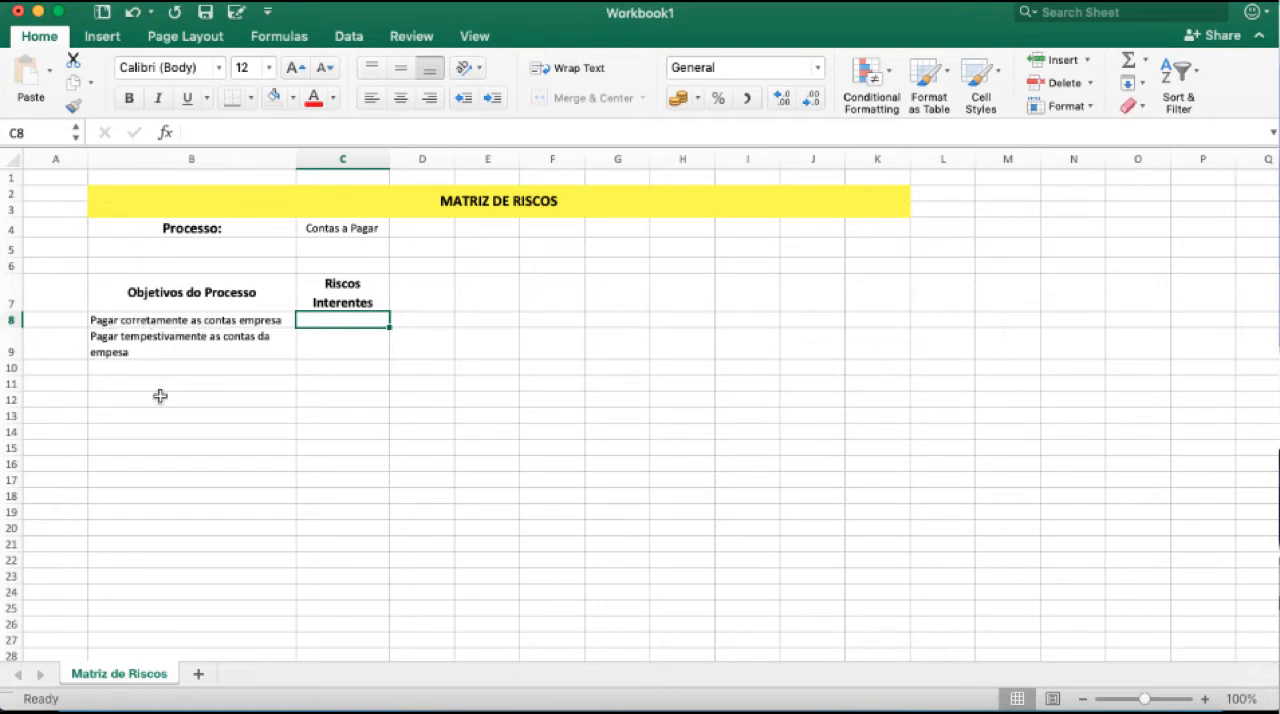
{"action": "left_click_drag", "start_coordinate": [390, 159], "coordinate": [436, 159]}
Enter the risk "Pagar incorretamente as contas da empresa" in C8 and wrap its text.
{"action": "type", "text": "P"}
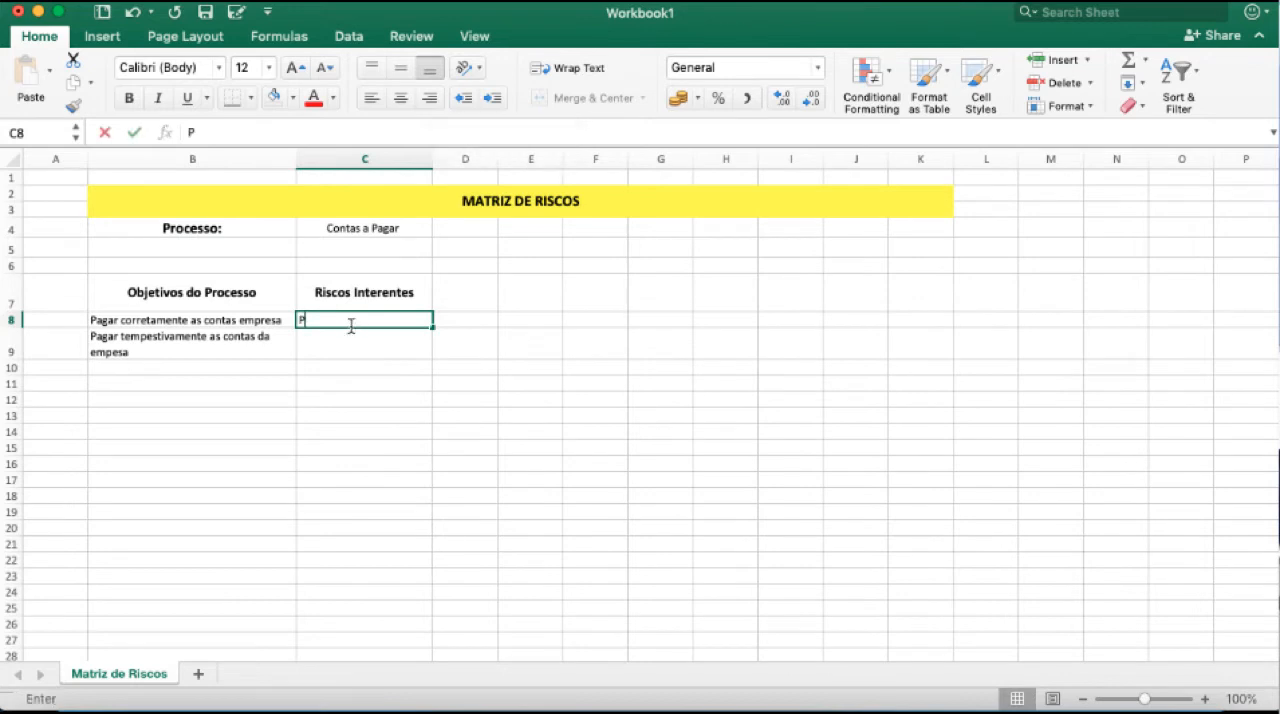
{"action": "type", "text": "agar incorretamn"}
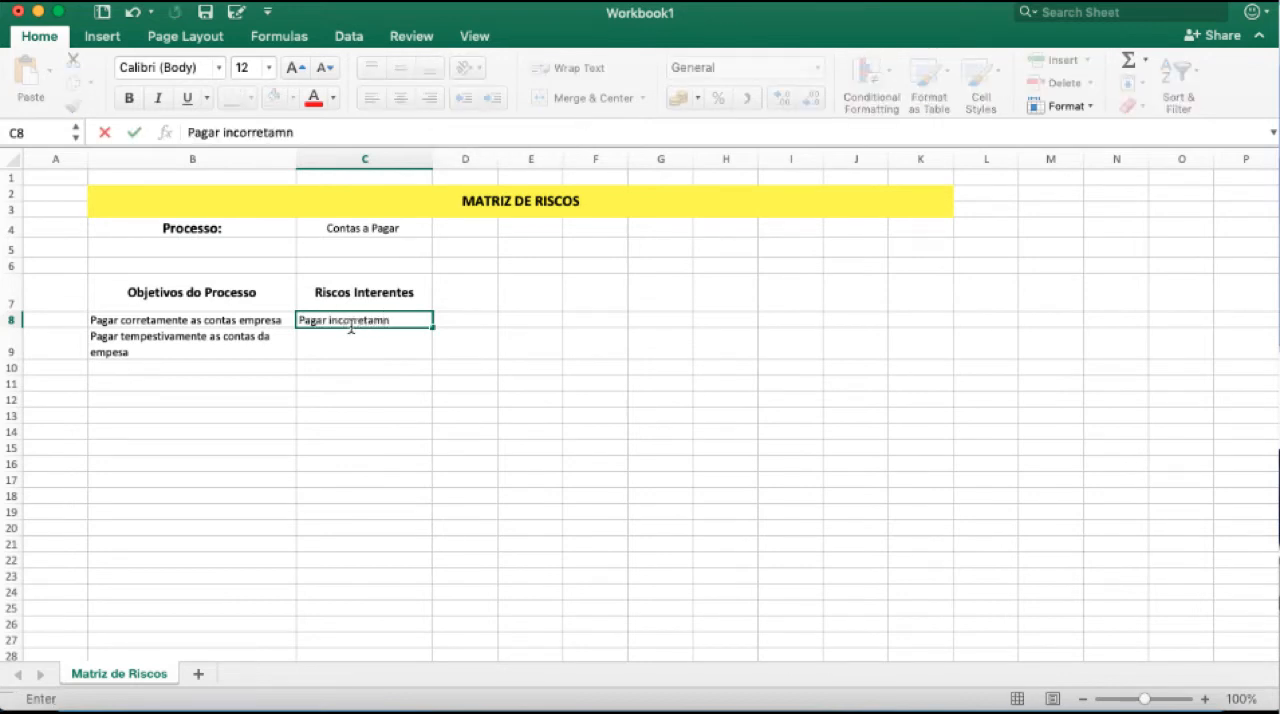
{"action": "key", "text": "BackSpace"}
{"action": "type", "text": "mente as contas da empresa"}
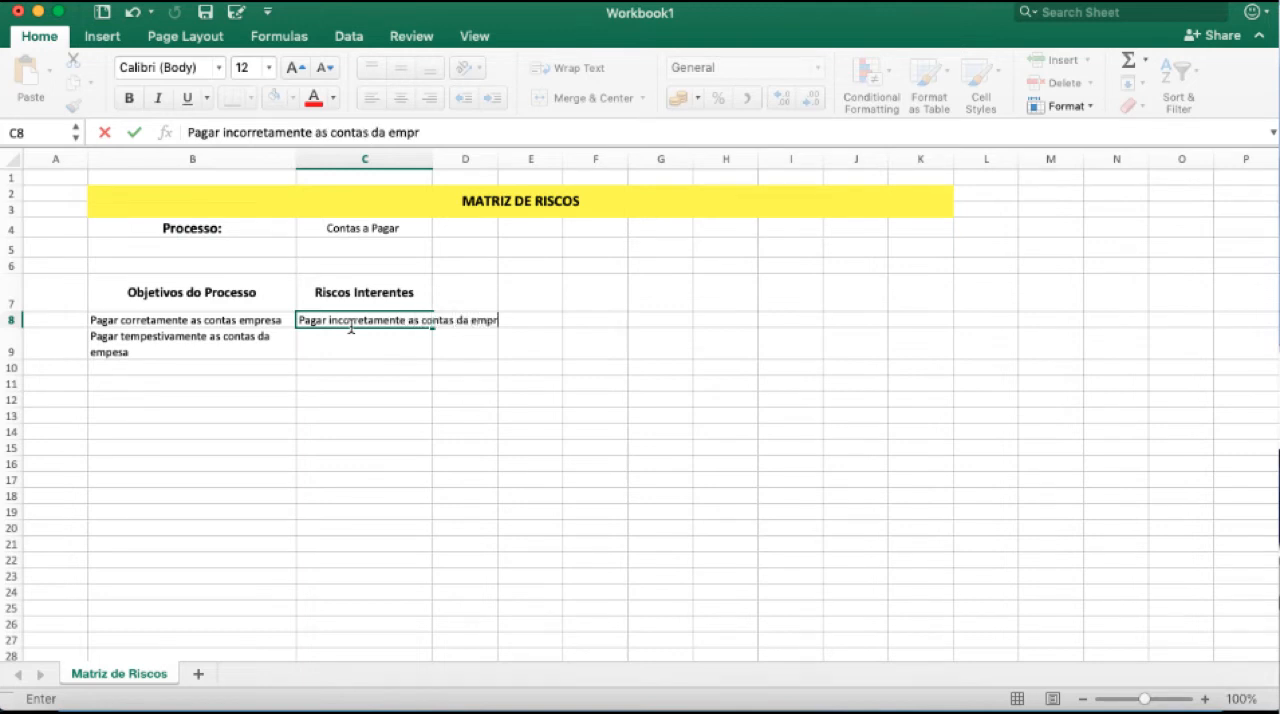
{"action": "key", "text": "BackSpace"}
{"action": "type", "text": "a"}
{"action": "key", "text": "Return"}
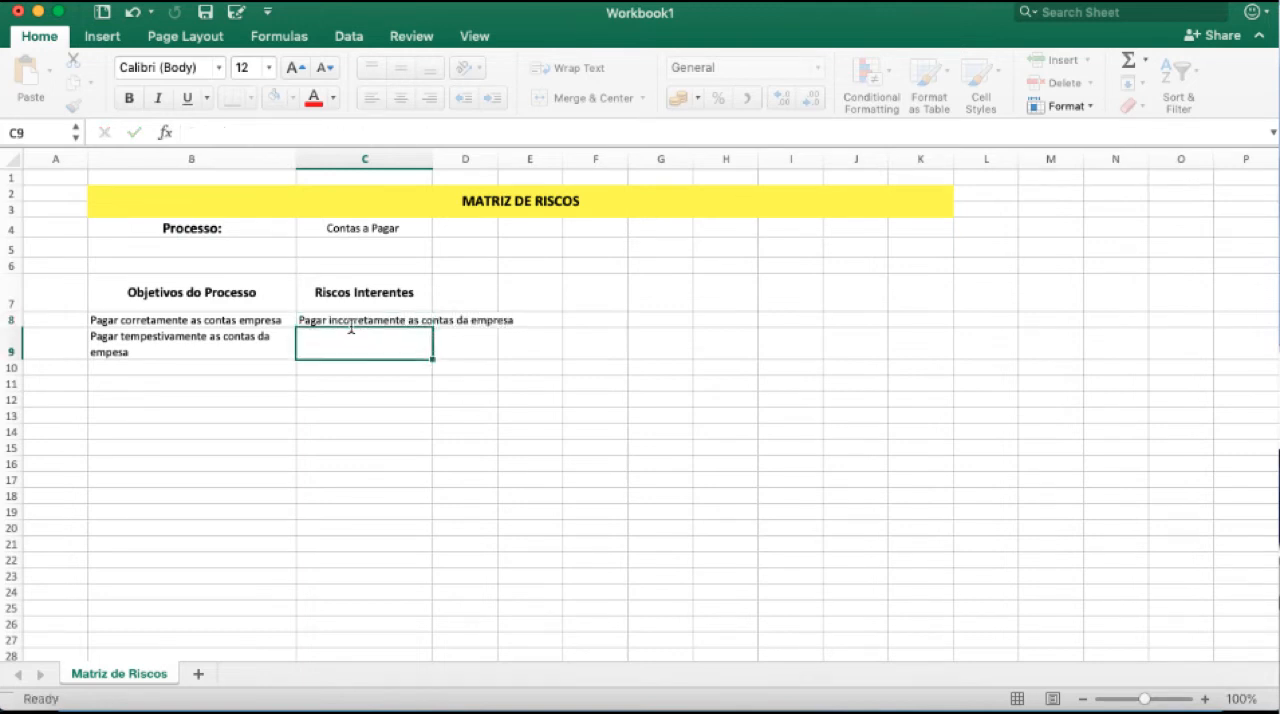
{"action": "left_click", "coordinate": [352, 320]}
{"action": "left_click", "coordinate": [538, 69]}
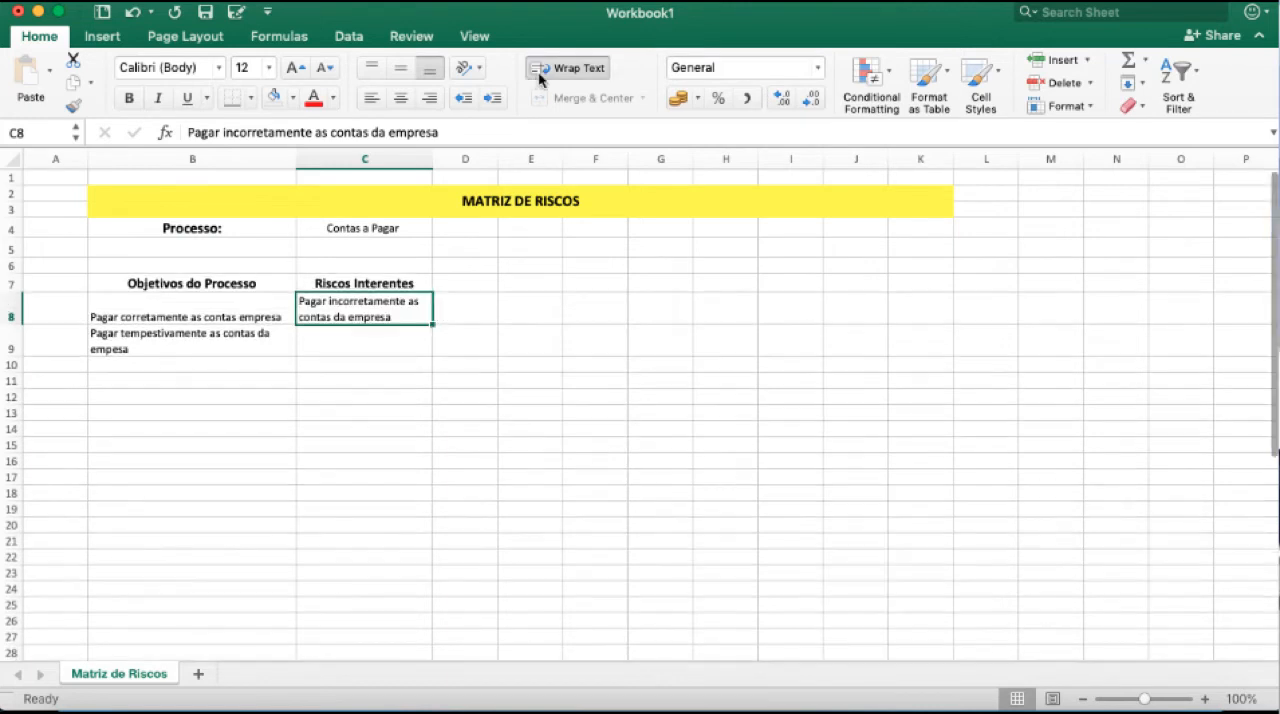
Center the cells B8:E9 vertically and horizontally, and widen column C to about 26.17.
{"action": "left_click_drag", "start_coordinate": [177, 298], "coordinate": [522, 352]}
{"action": "left_click", "coordinate": [409, 66]}
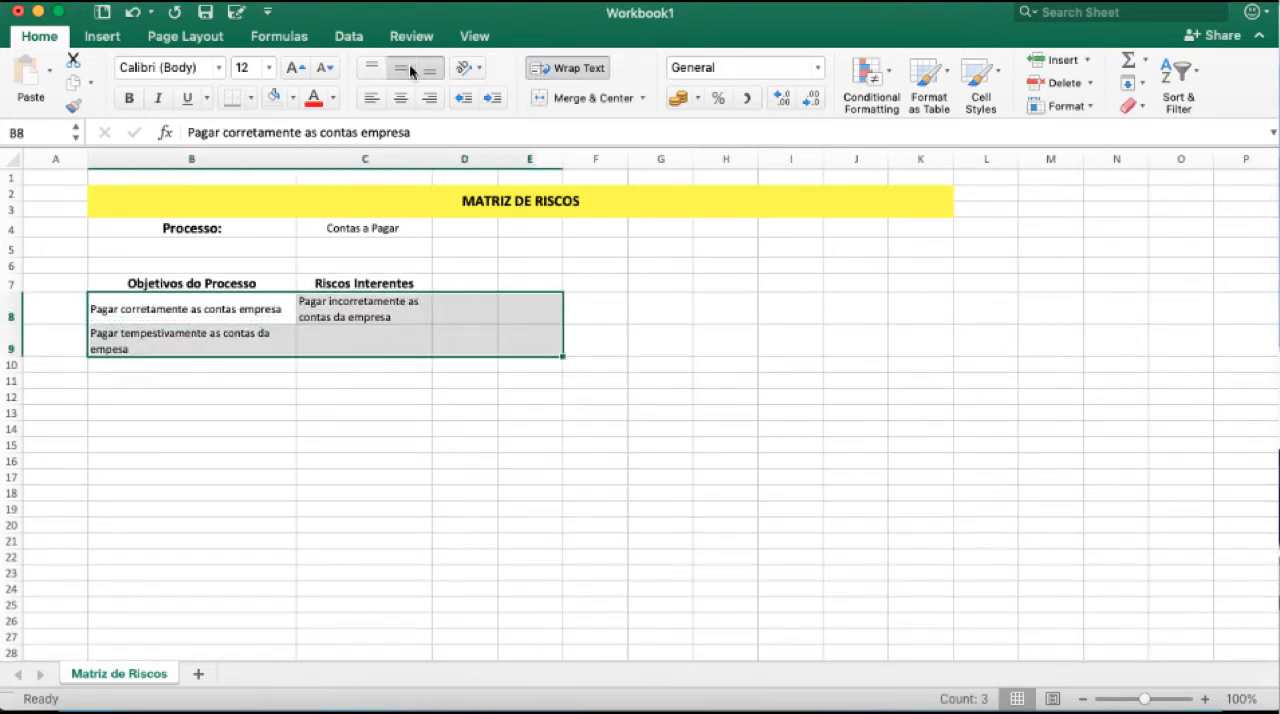
{"action": "left_click", "coordinate": [396, 102]}
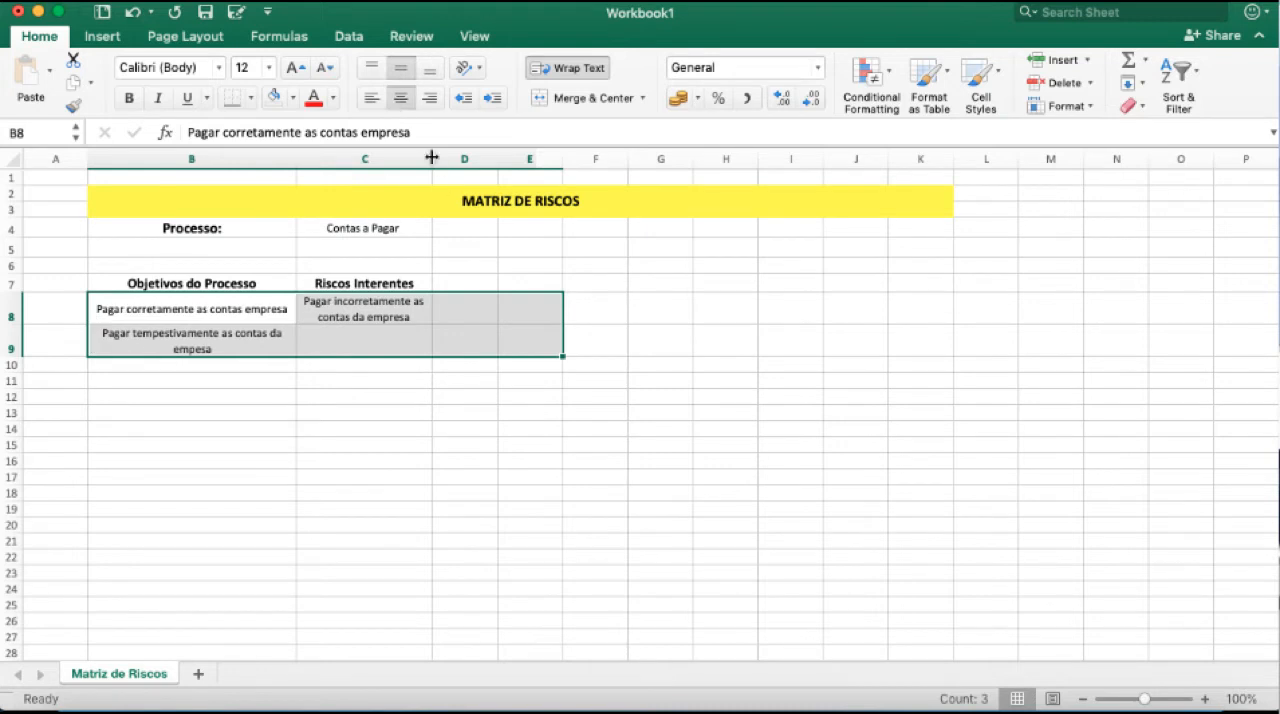
{"action": "left_click_drag", "start_coordinate": [432, 159], "coordinate": [459, 160]}
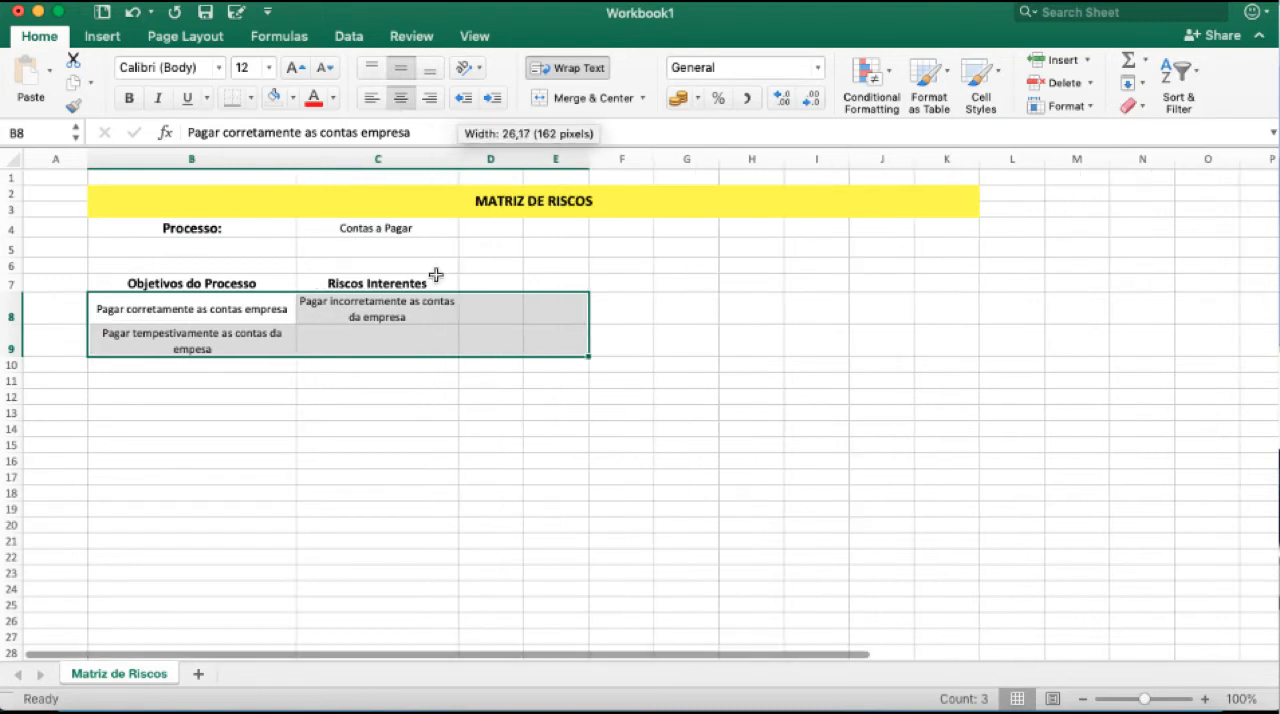
Enter the risk "Pagar imtempestivamente as contas da empresa" in C9 and wrap its text.
{"action": "left_click", "coordinate": [383, 343]}
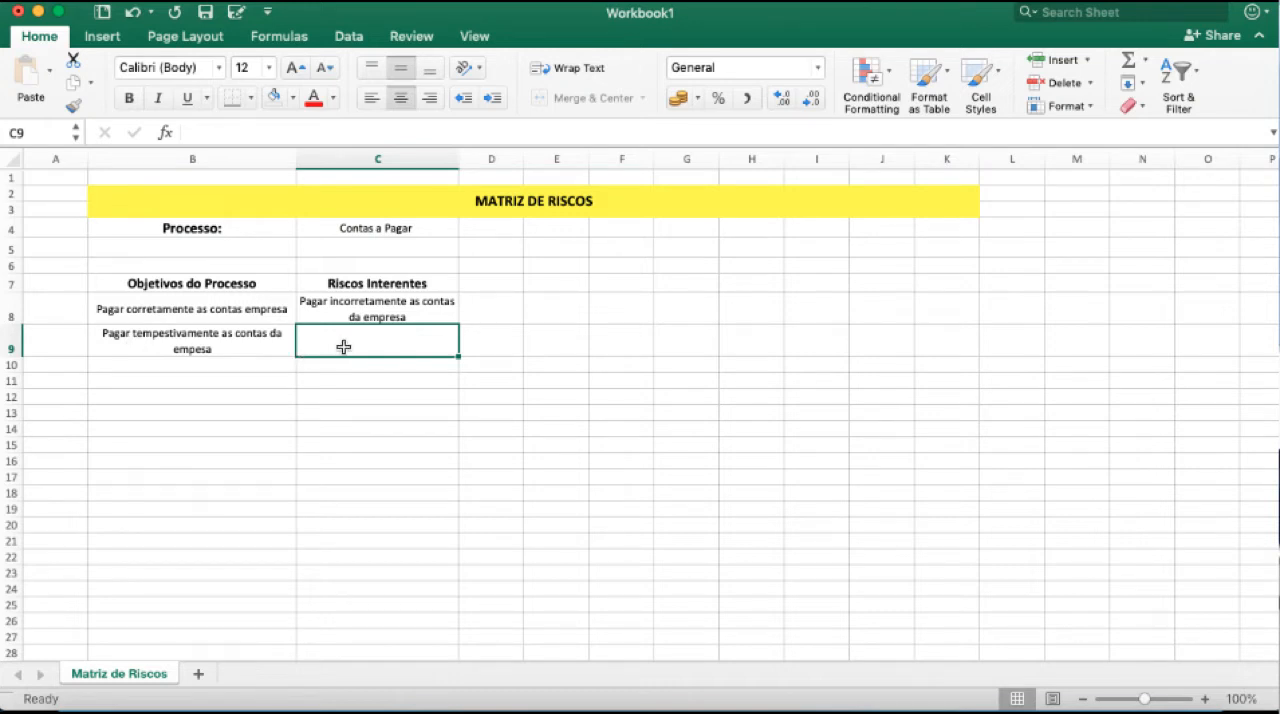
{"action": "type", "text": "Pagar im"}
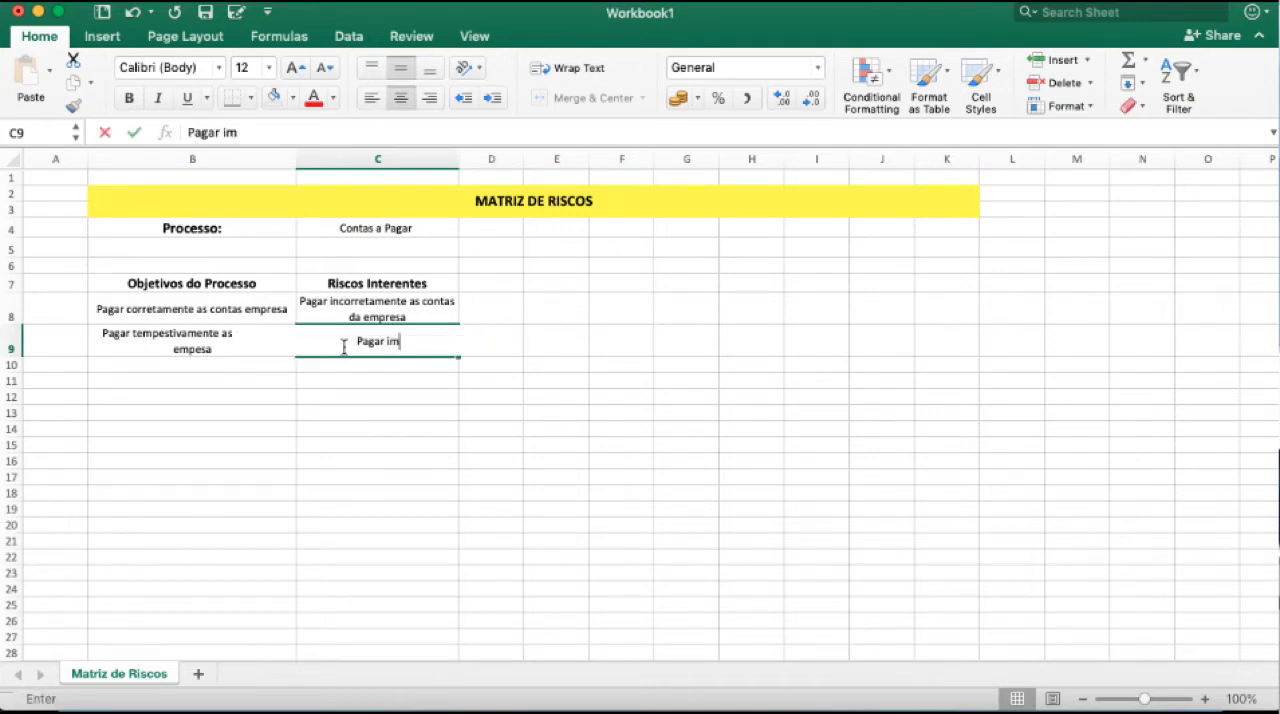
{"action": "type", "text": "tempestivamente as"}
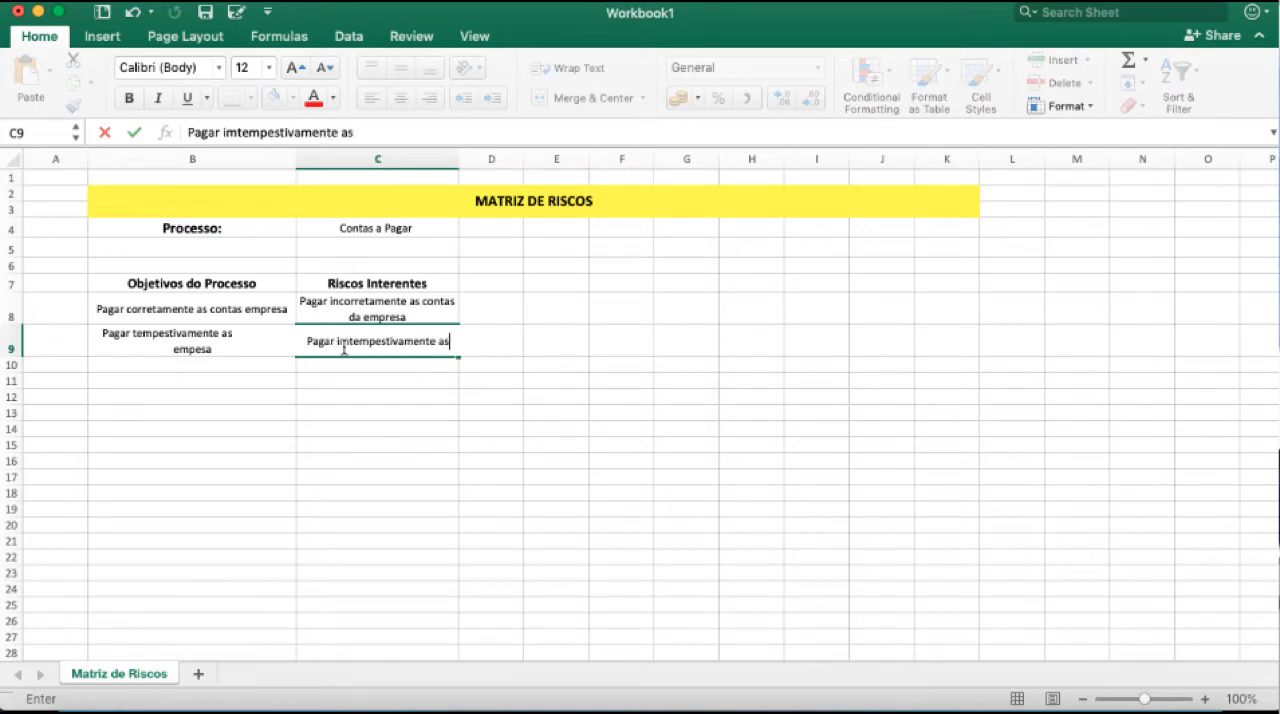
{"action": "type", "text": " contas da empresa"}
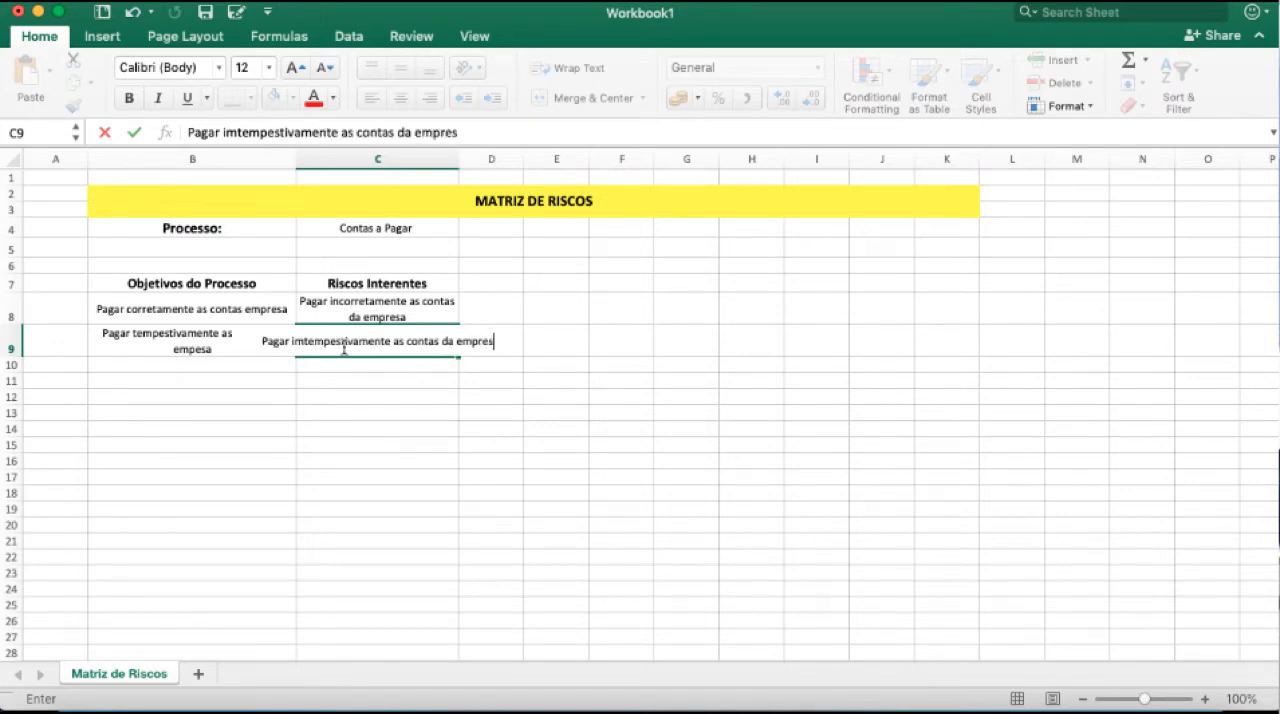
{"action": "key", "text": "Return"}
{"action": "left_click", "coordinate": [344, 348]}
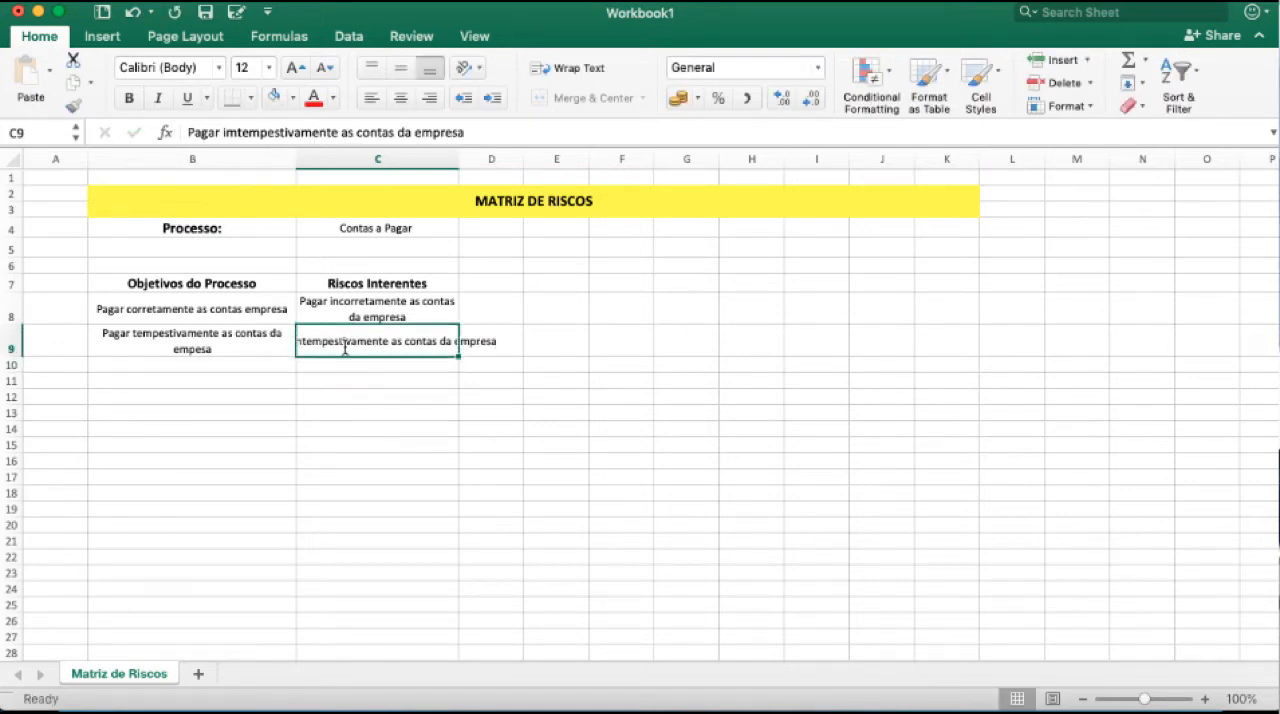
{"action": "left_click", "coordinate": [570, 70]}
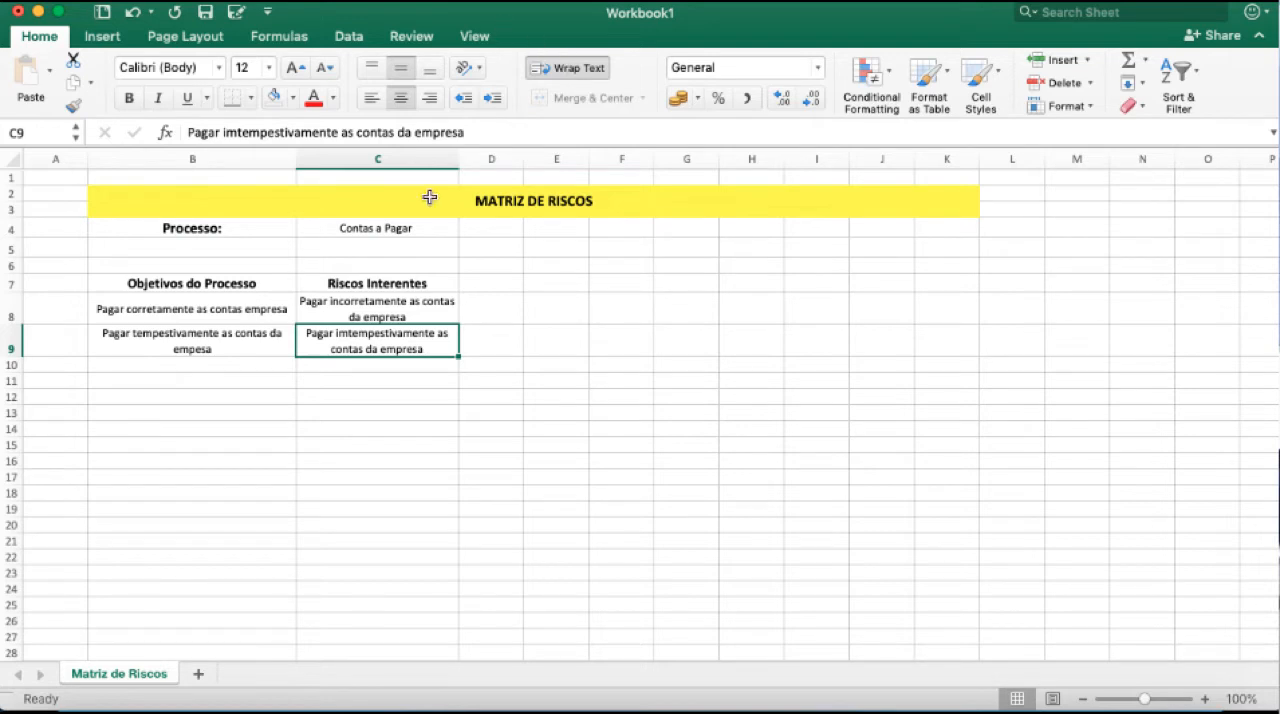
Correct the spelling in C9 so the risk reads "Pagar intempestivamente as contas da empresa".
{"action": "double_click", "coordinate": [346, 333]}
{"action": "key", "text": "BackSpace"}
{"action": "type", "text": "n"}
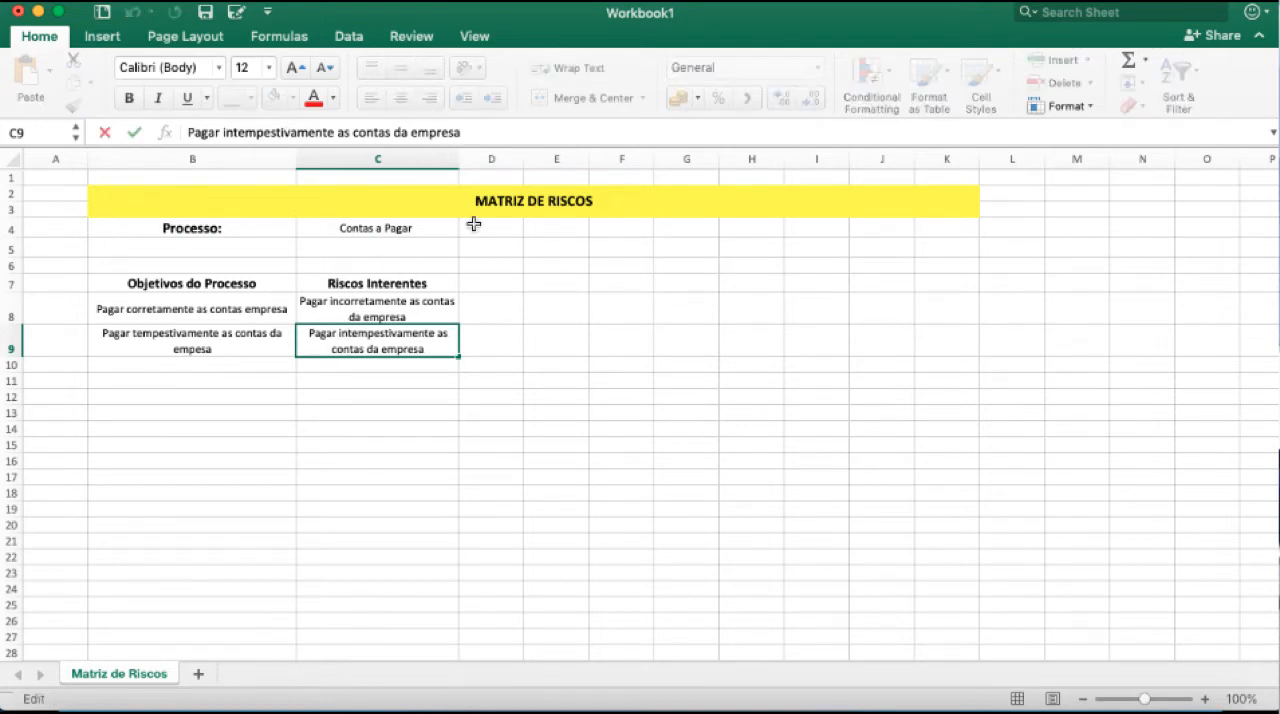
{"action": "key", "text": "Return"}
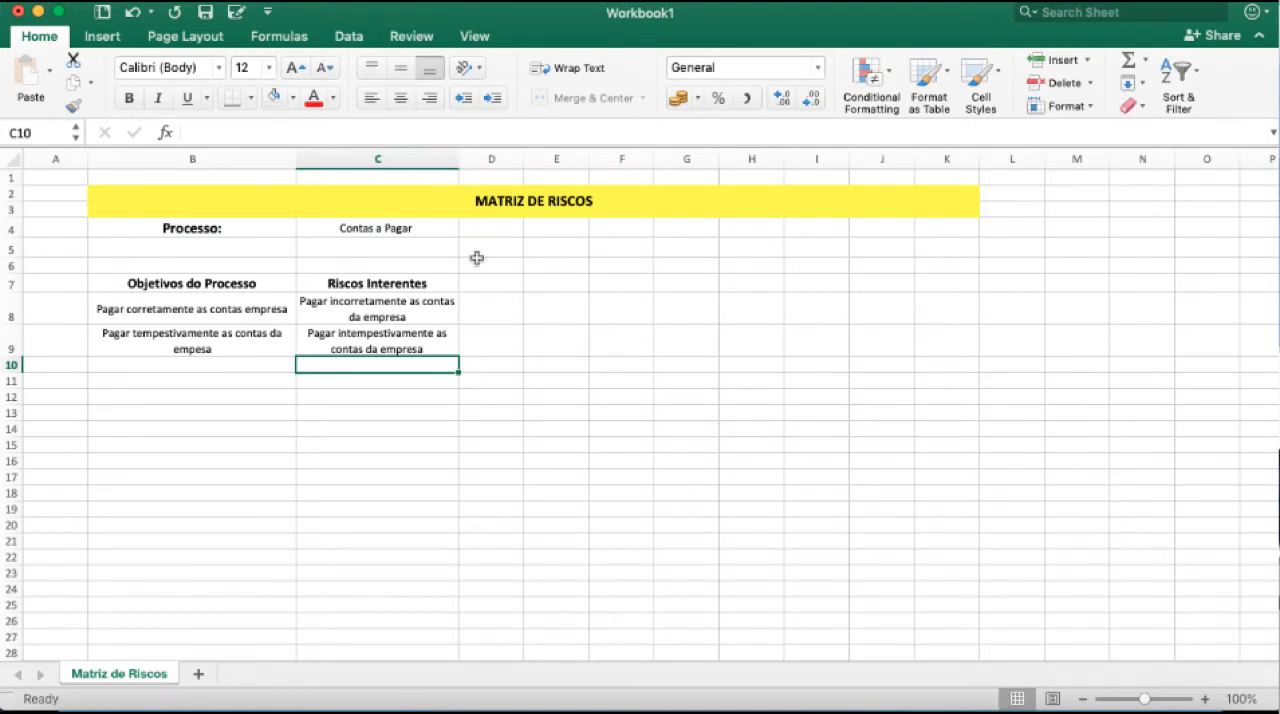
{"action": "left_click", "coordinate": [372, 395]}
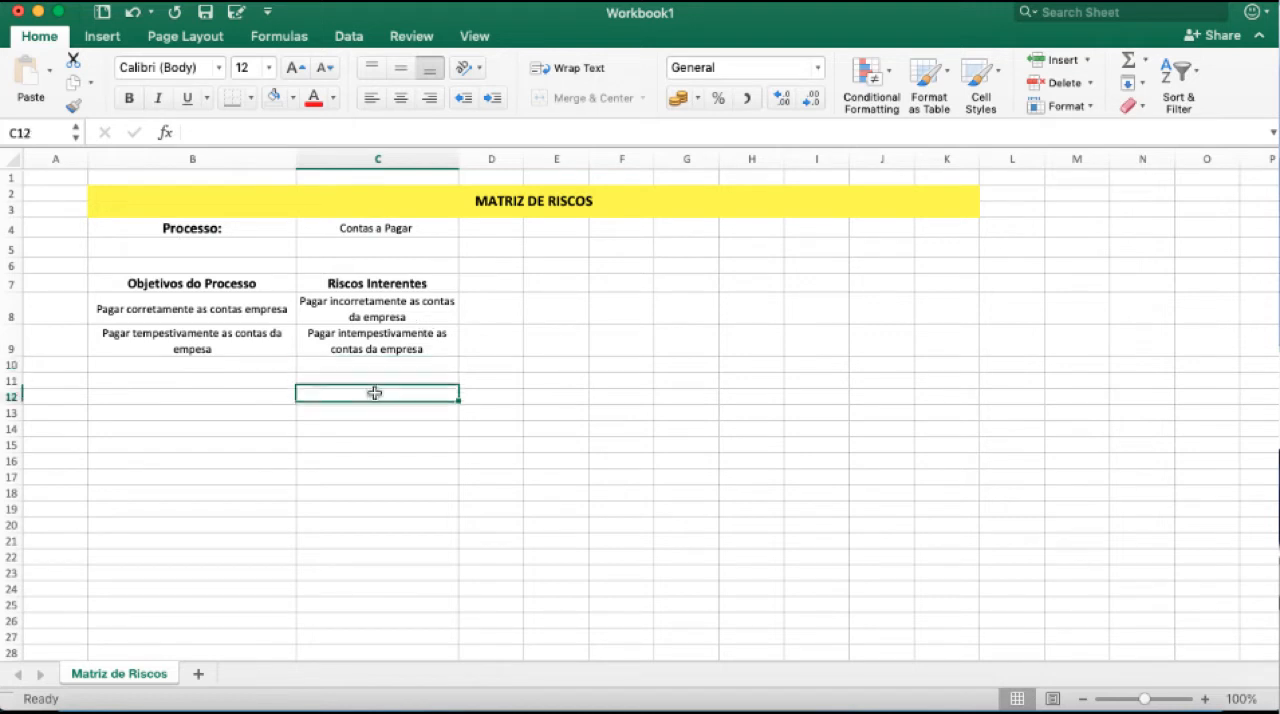
{"action": "left_click_drag", "start_coordinate": [240, 282], "coordinate": [197, 483]}
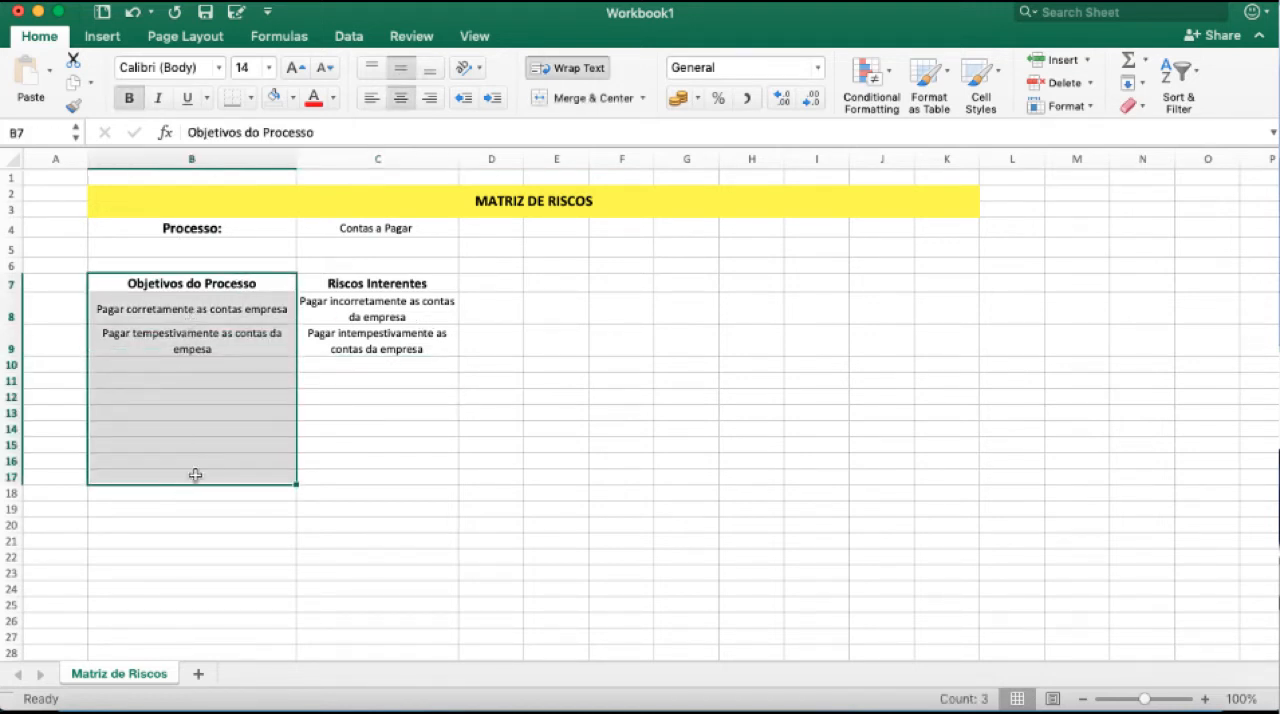
{"action": "left_click", "coordinate": [361, 229]}
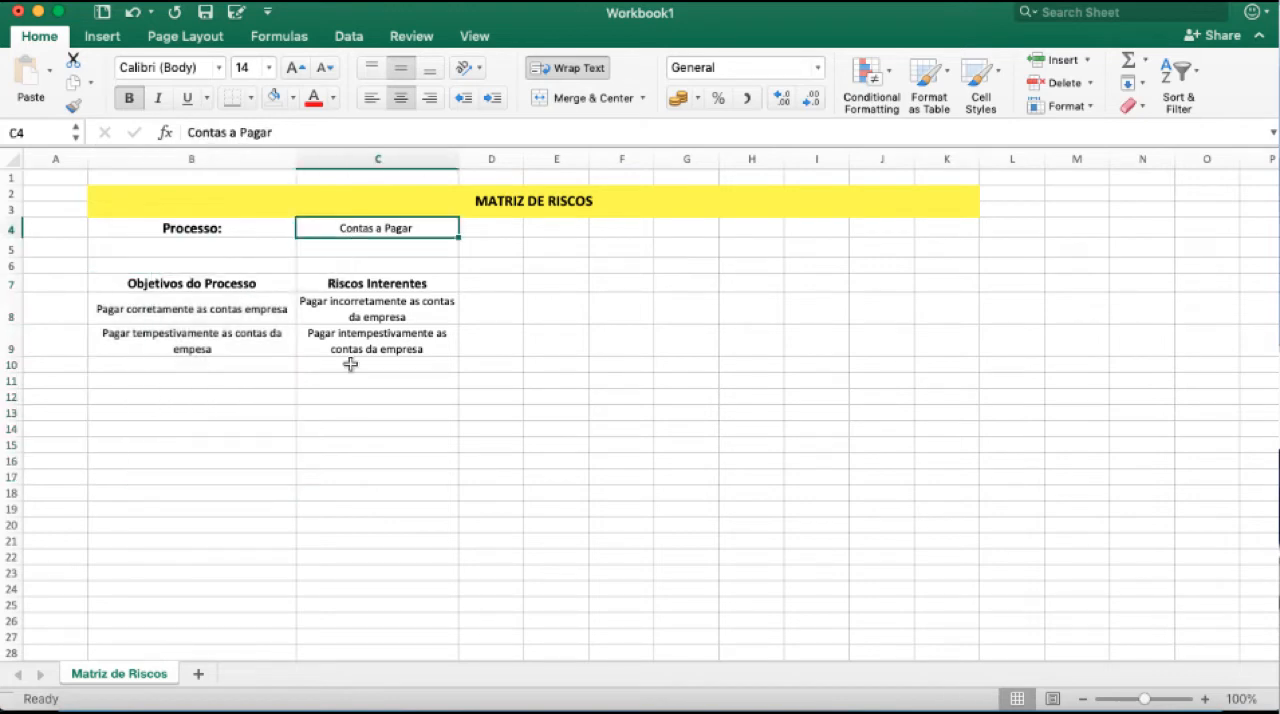
{"action": "left_click_drag", "start_coordinate": [358, 300], "coordinate": [354, 563]}
{"action": "left_click", "coordinate": [356, 320]}
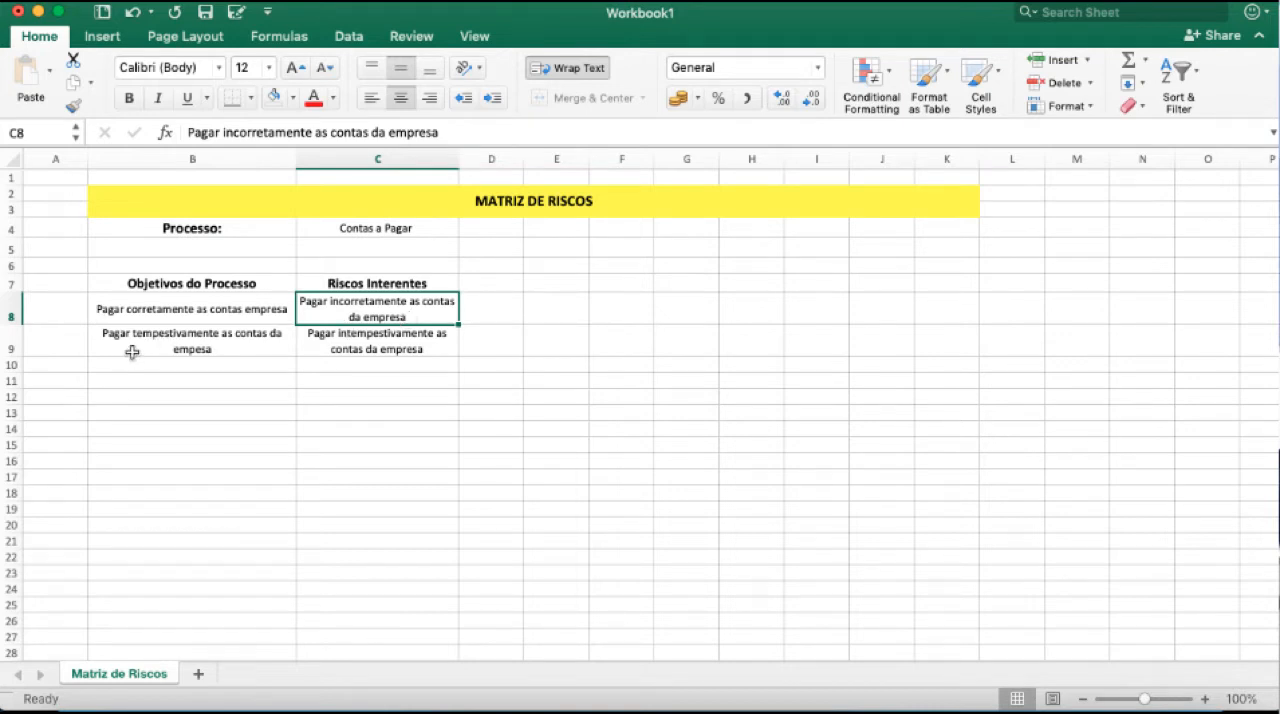
{"action": "left_click", "coordinate": [383, 341]}
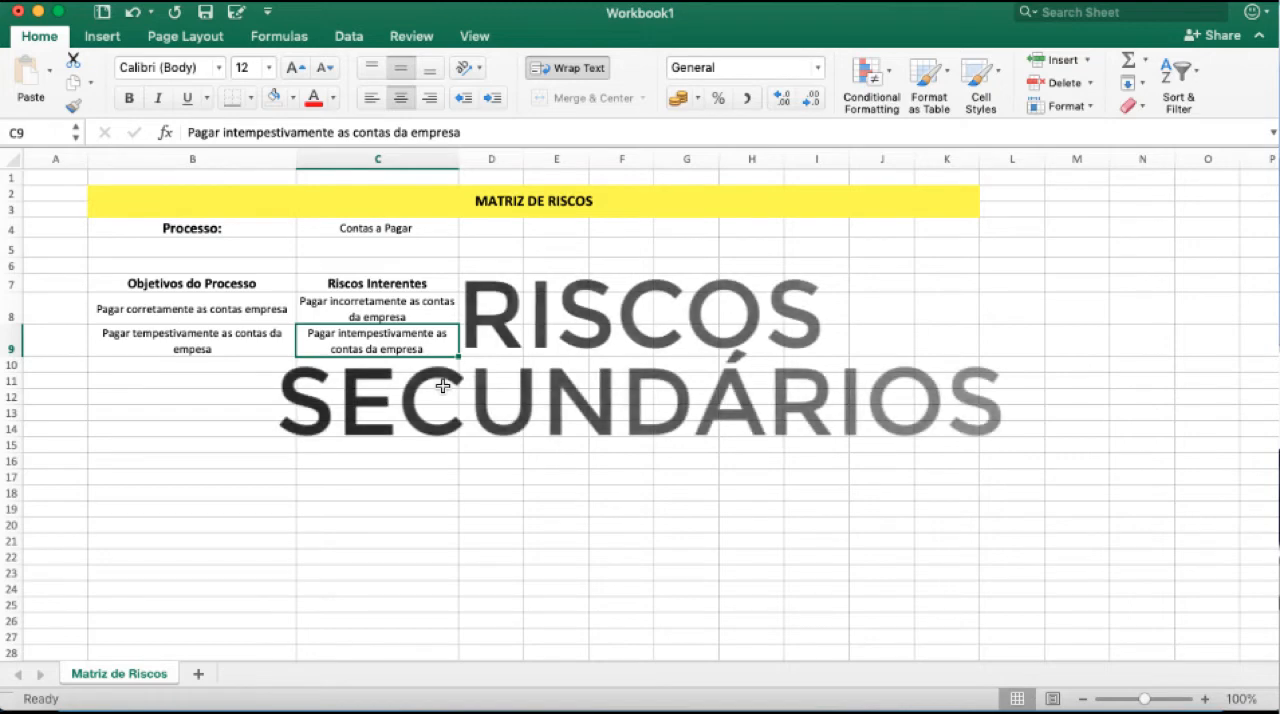
Enter the heading "Riscos Secundários" in D7 and widen column D so it fits on one line with room to spare.
{"action": "left_click", "coordinate": [491, 283]}
{"action": "type", "text": "Riscos Secu"}
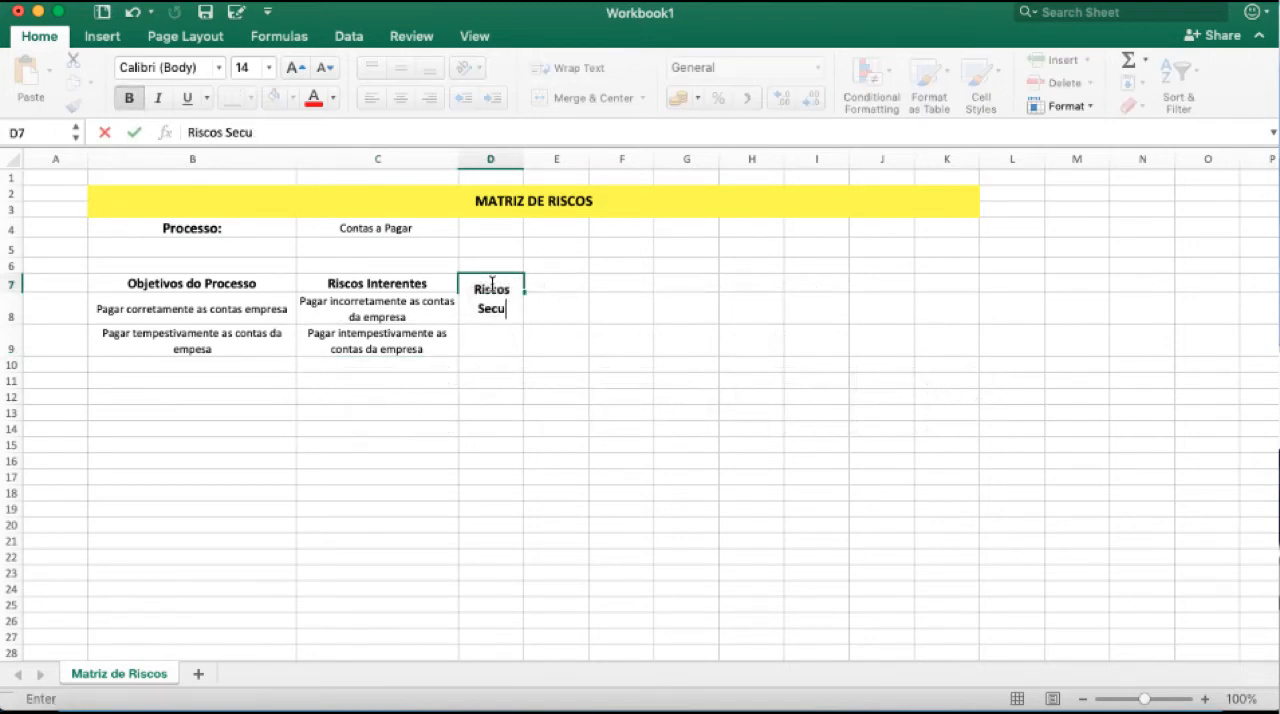
{"action": "type", "text": "ndários"}
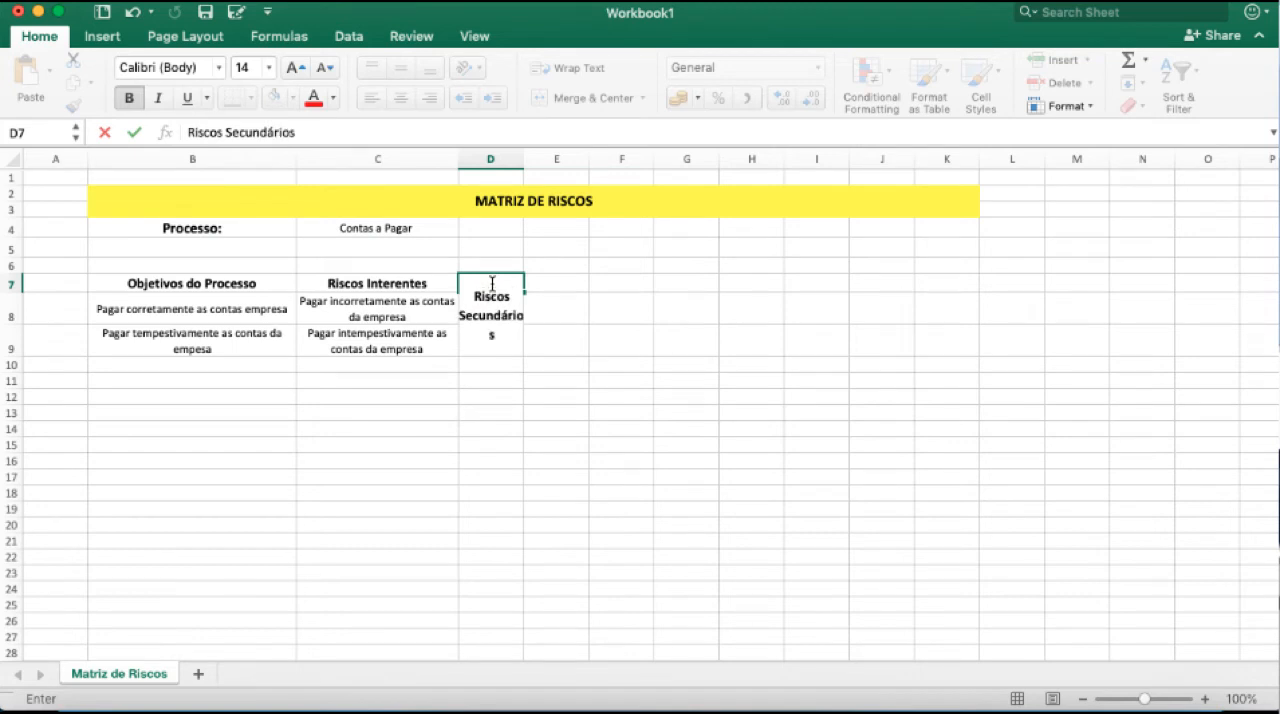
{"action": "key", "text": "Return"}
{"action": "left_click_drag", "start_coordinate": [525, 158], "coordinate": [598, 158]}
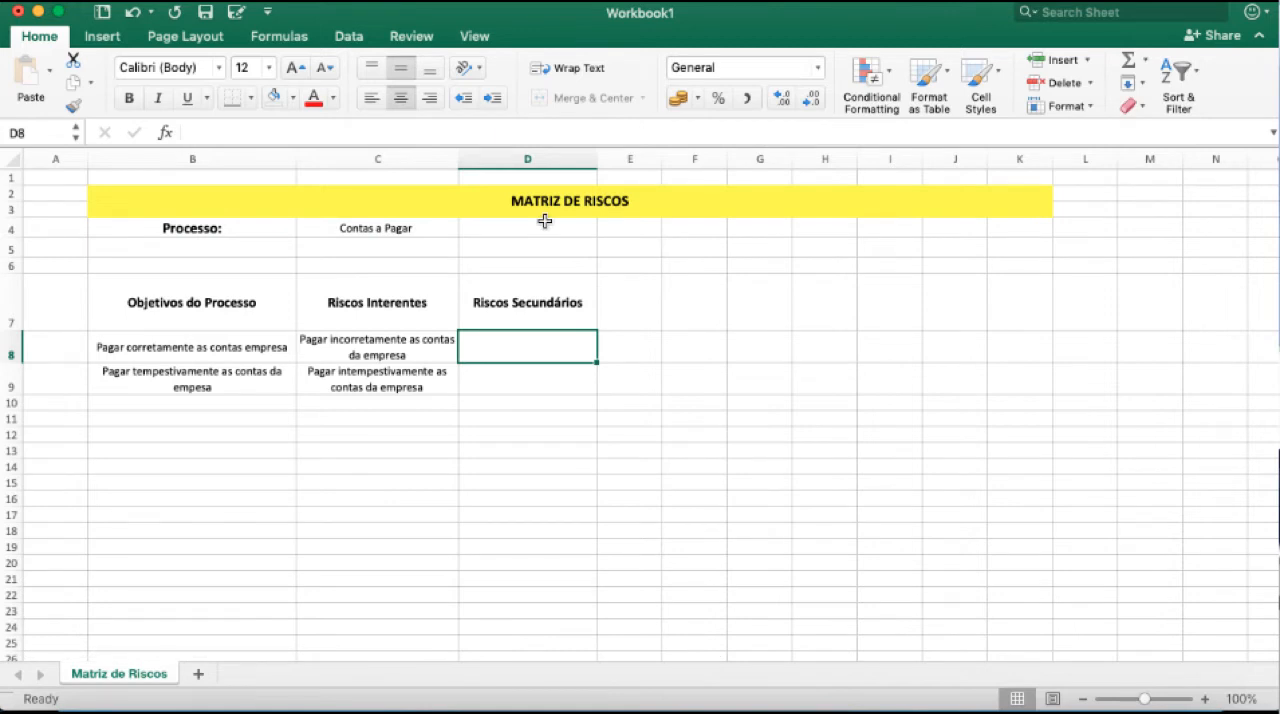
{"action": "left_click", "coordinate": [364, 338]}
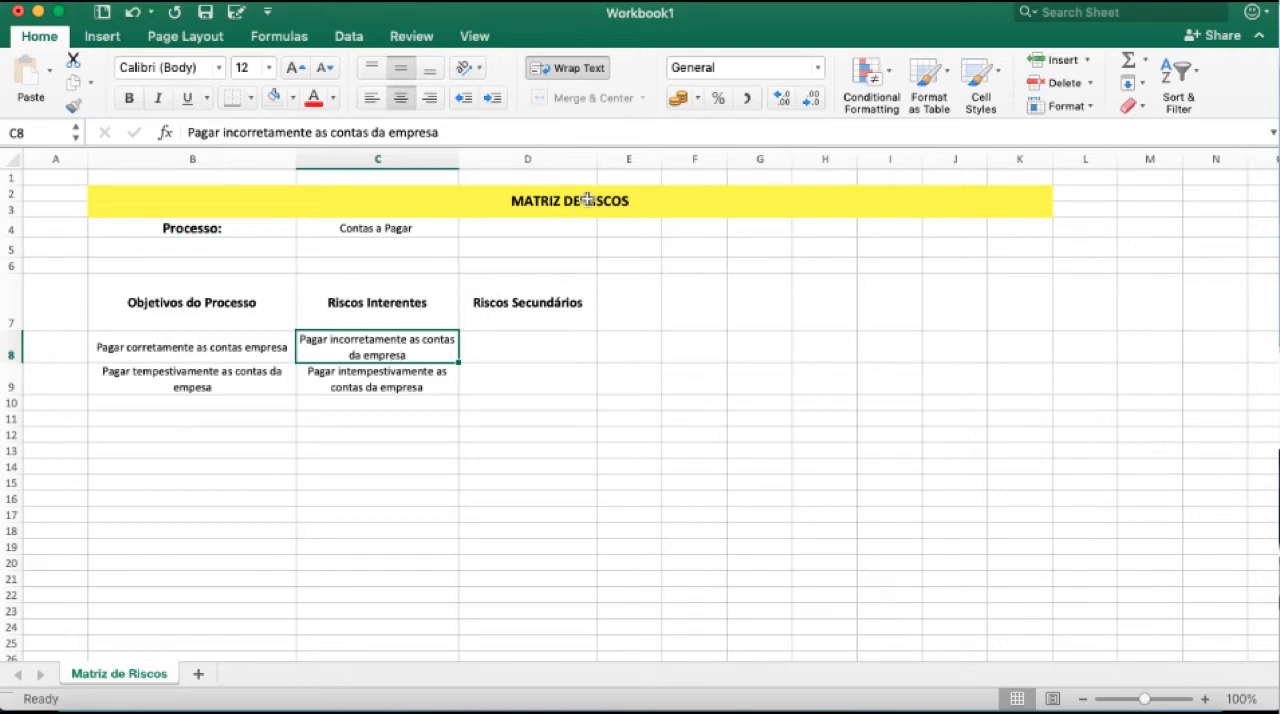
{"action": "left_click_drag", "start_coordinate": [597, 159], "coordinate": [617, 159]}
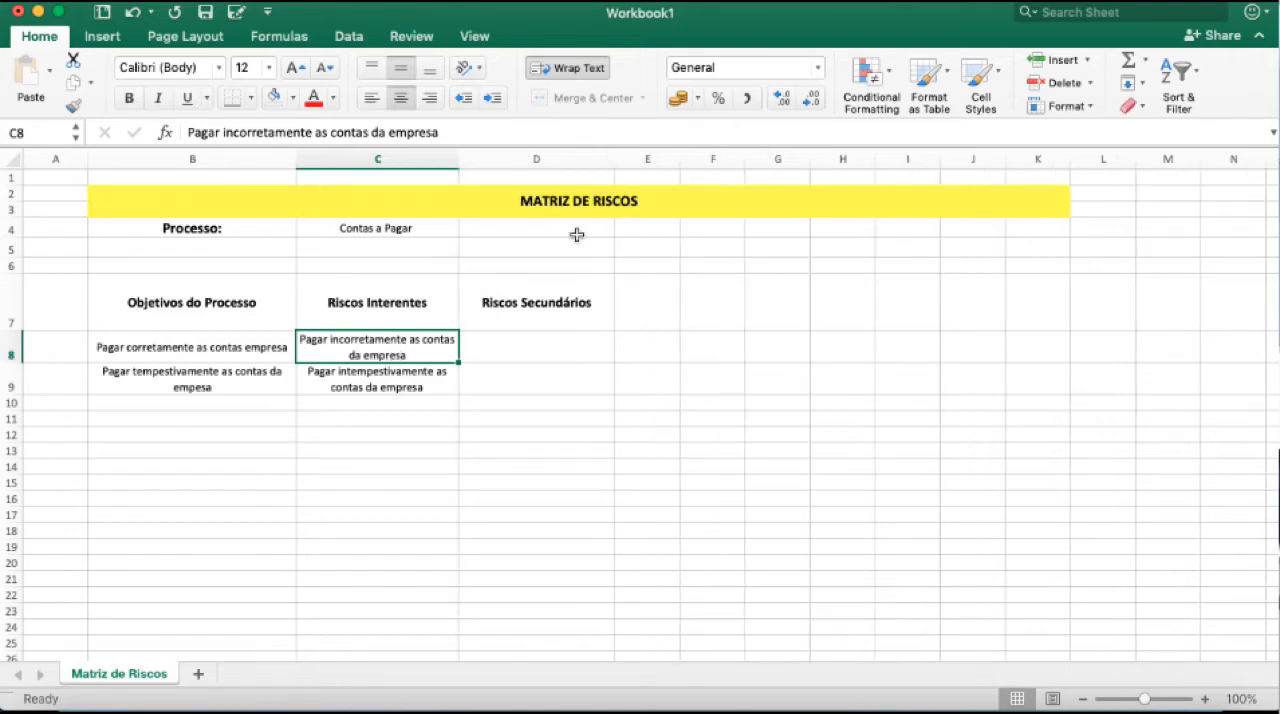
Enter the secondary risks "- Emitir fatura fraudulenta, - Pagar em duplicidade, - Pagar clientes fictícios, etc." in D8.
{"action": "left_click", "coordinate": [541, 310]}
{"action": "left_click", "coordinate": [527, 349]}
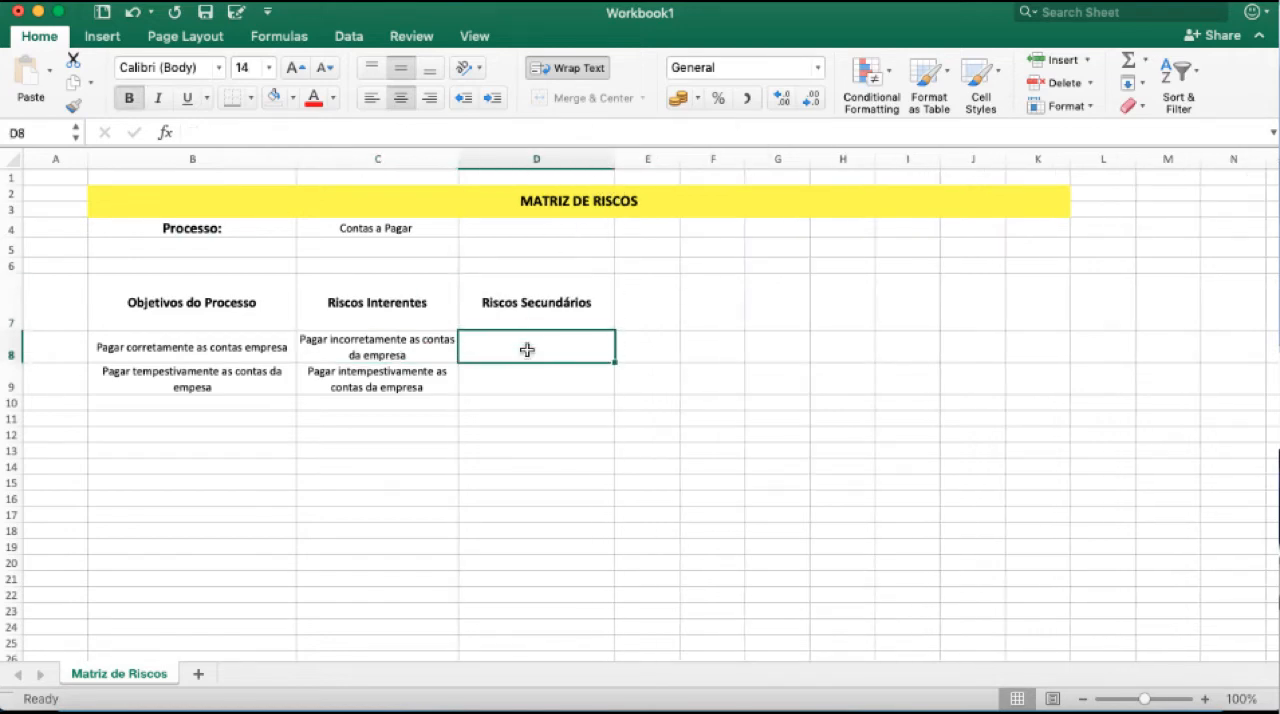
{"action": "type", "text": "-"}
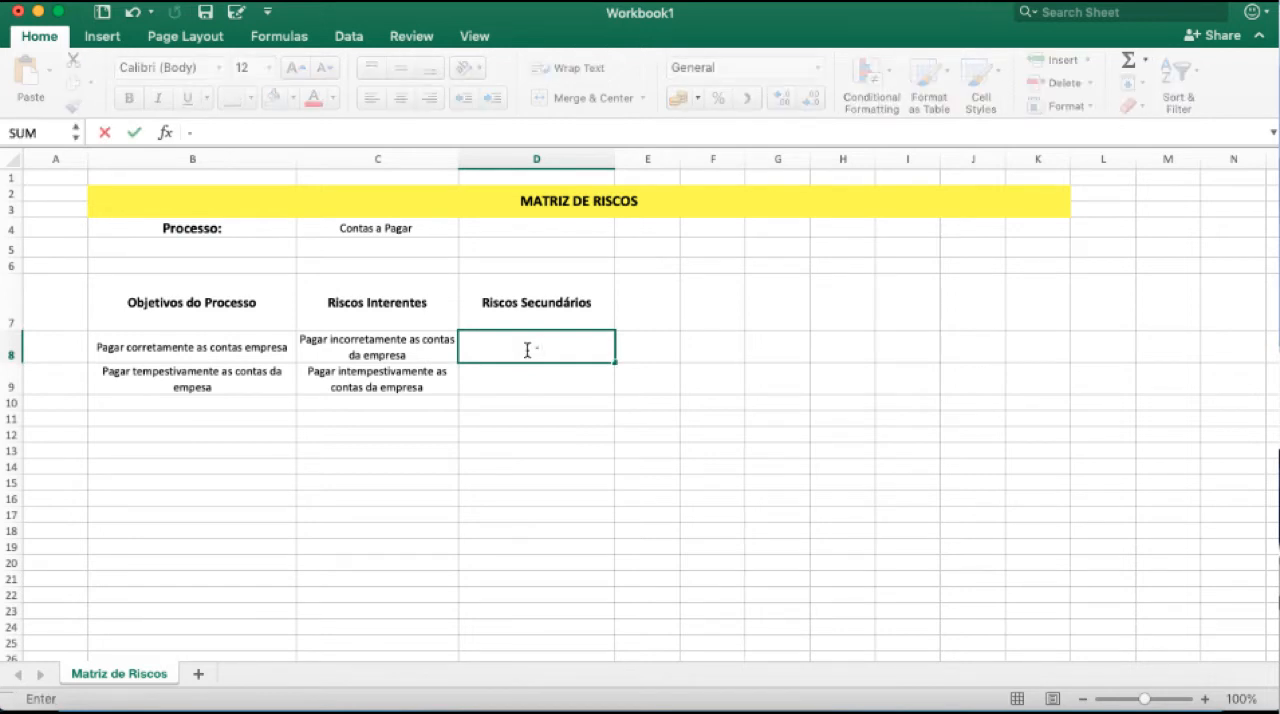
{"action": "type", "text": "Emitir fatura fraudulenta"}
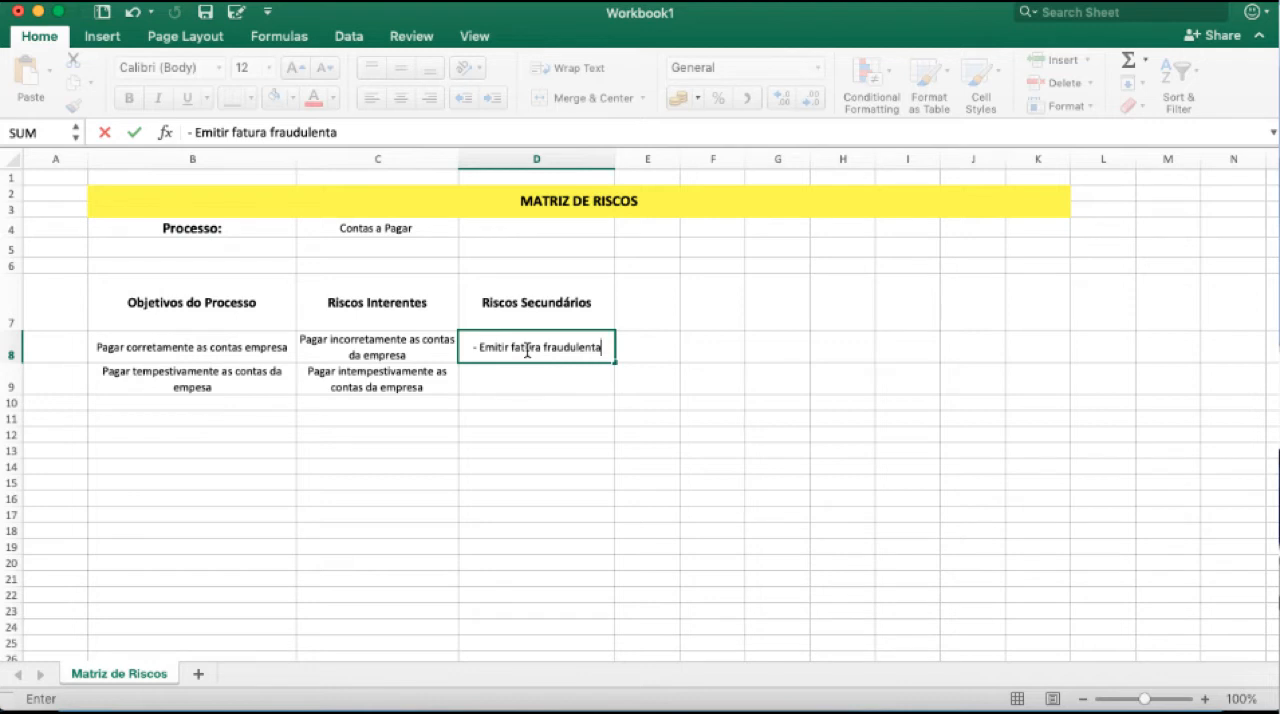
{"action": "type", "text": ", -"}
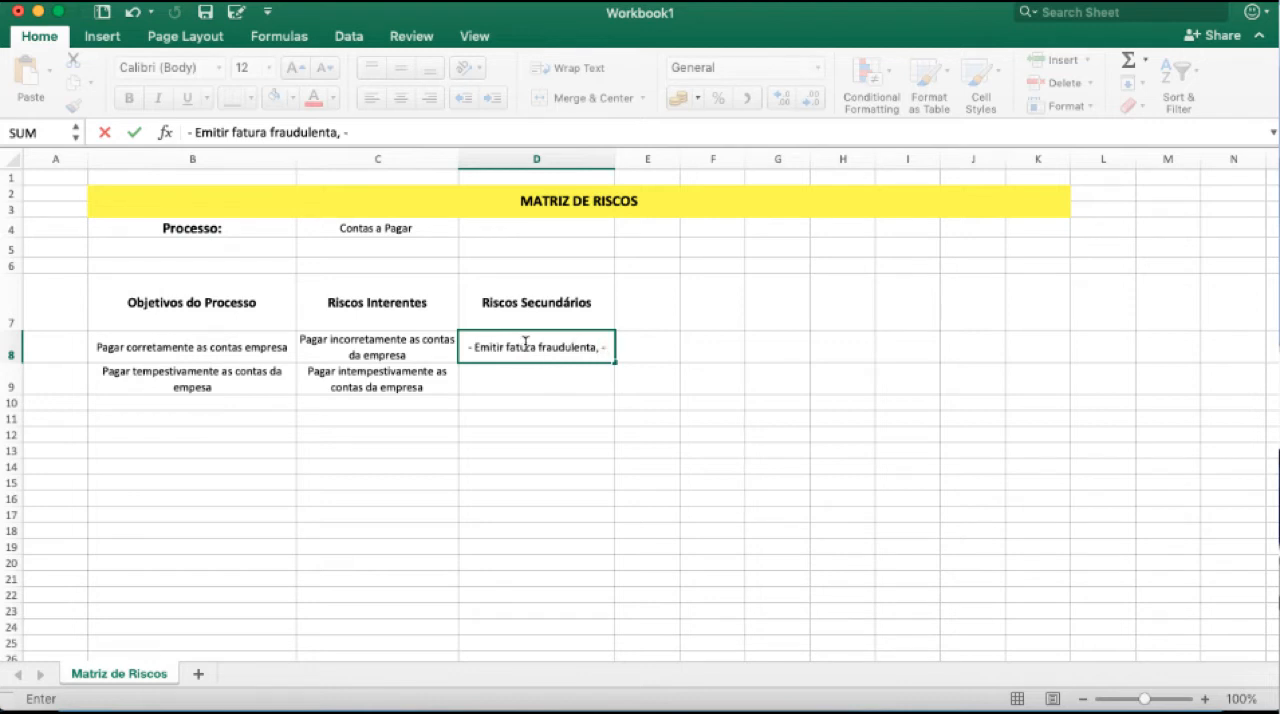
{"action": "type", "text": " Paga"}
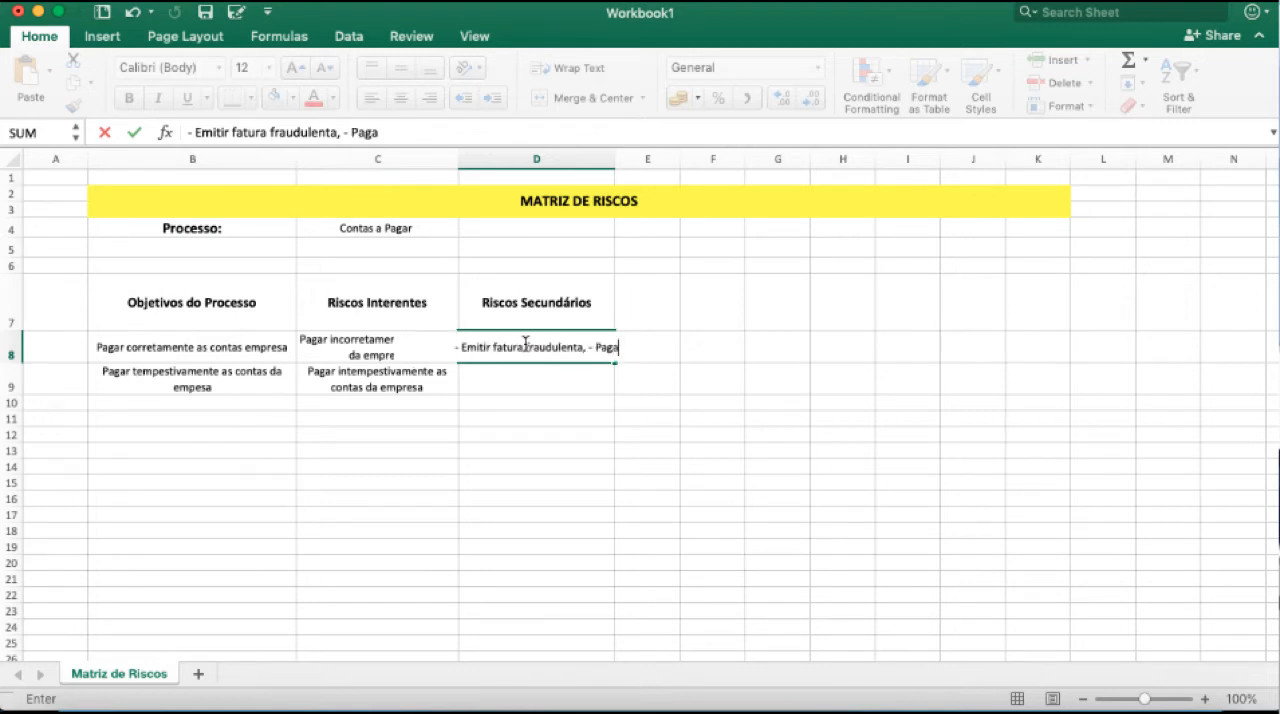
{"action": "type", "text": "r em duplicida"}
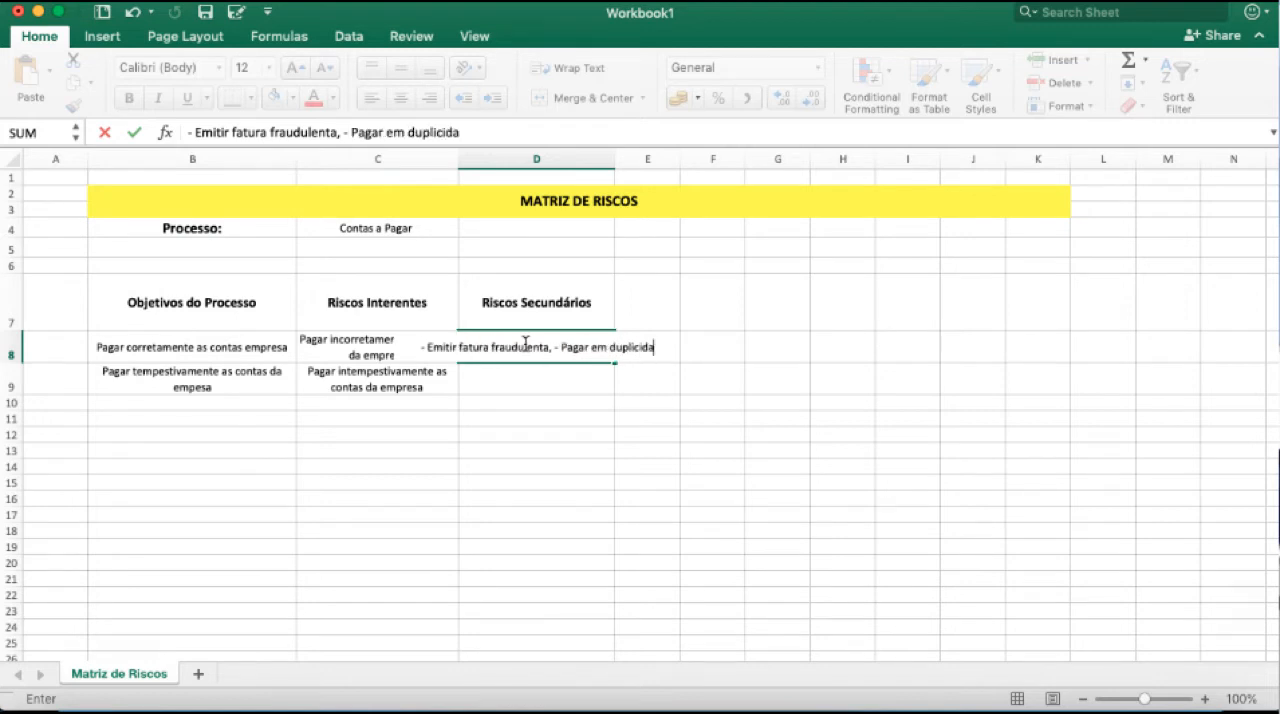
{"action": "type", "text": "de,"}
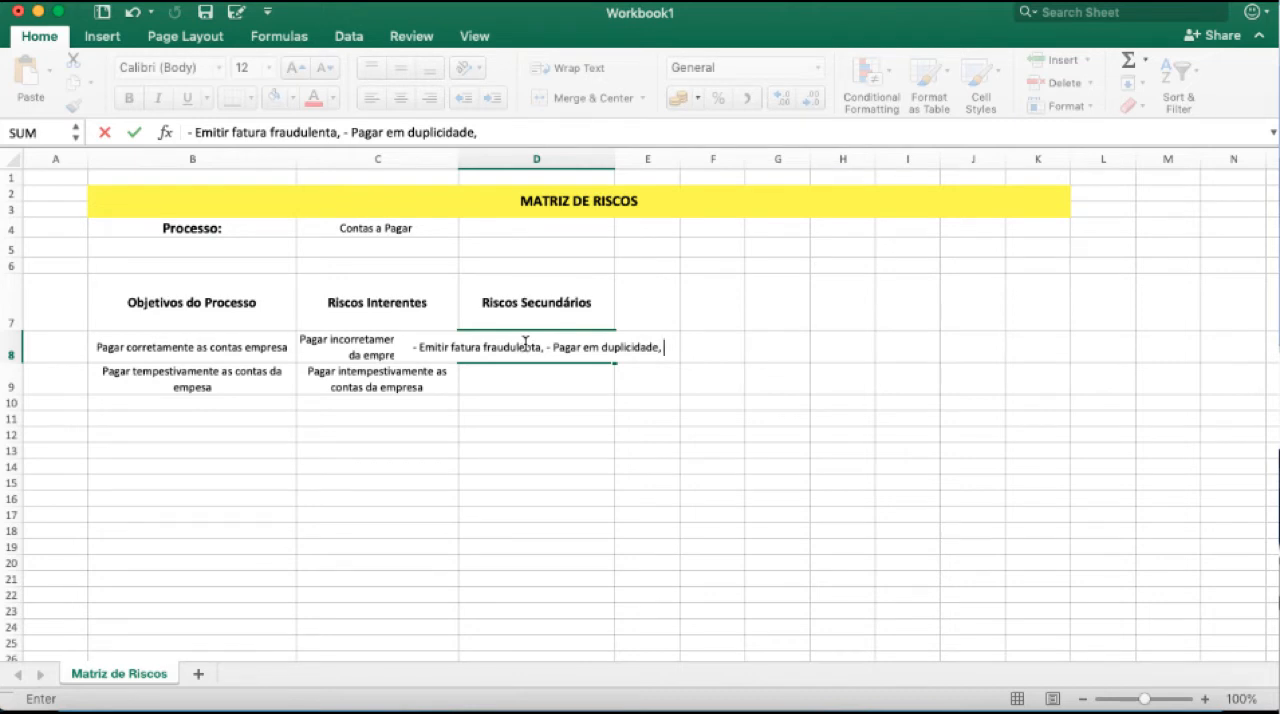
{"action": "type", "text": " - P"}
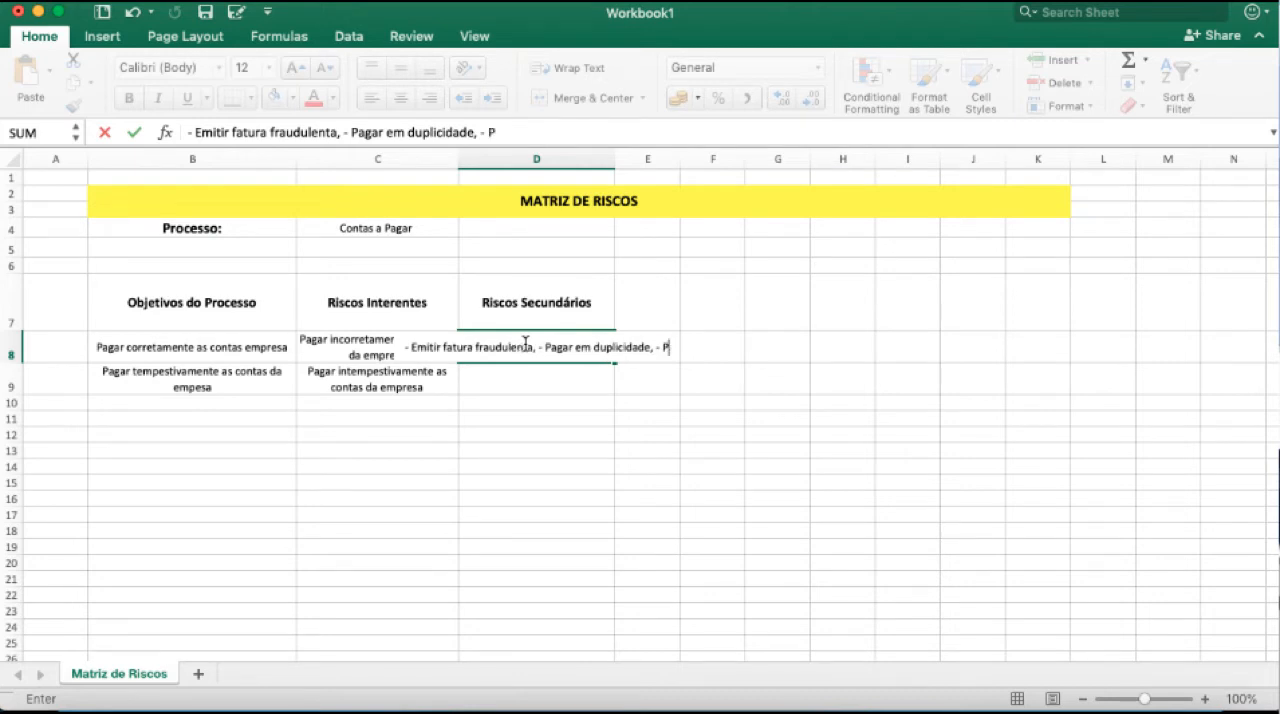
{"action": "type", "text": "agar"}
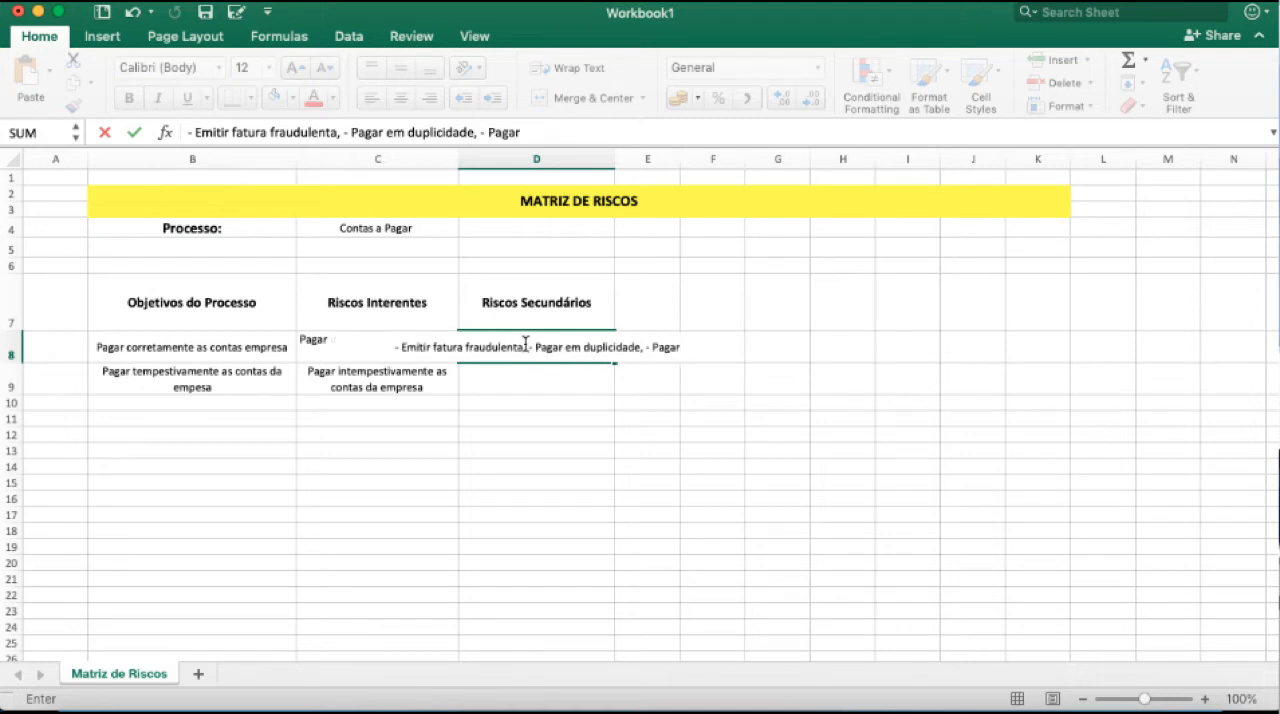
{"action": "type", "text": " clientes fictíc"}
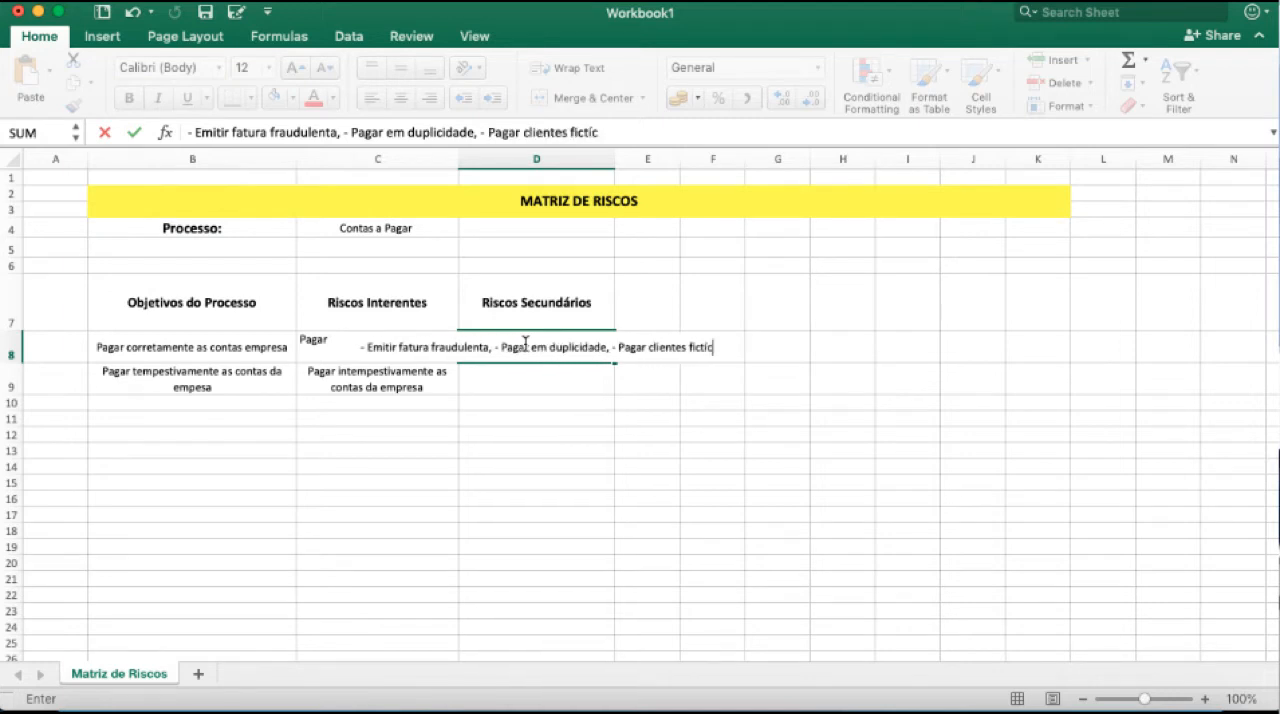
{"action": "type", "text": "ios,"}
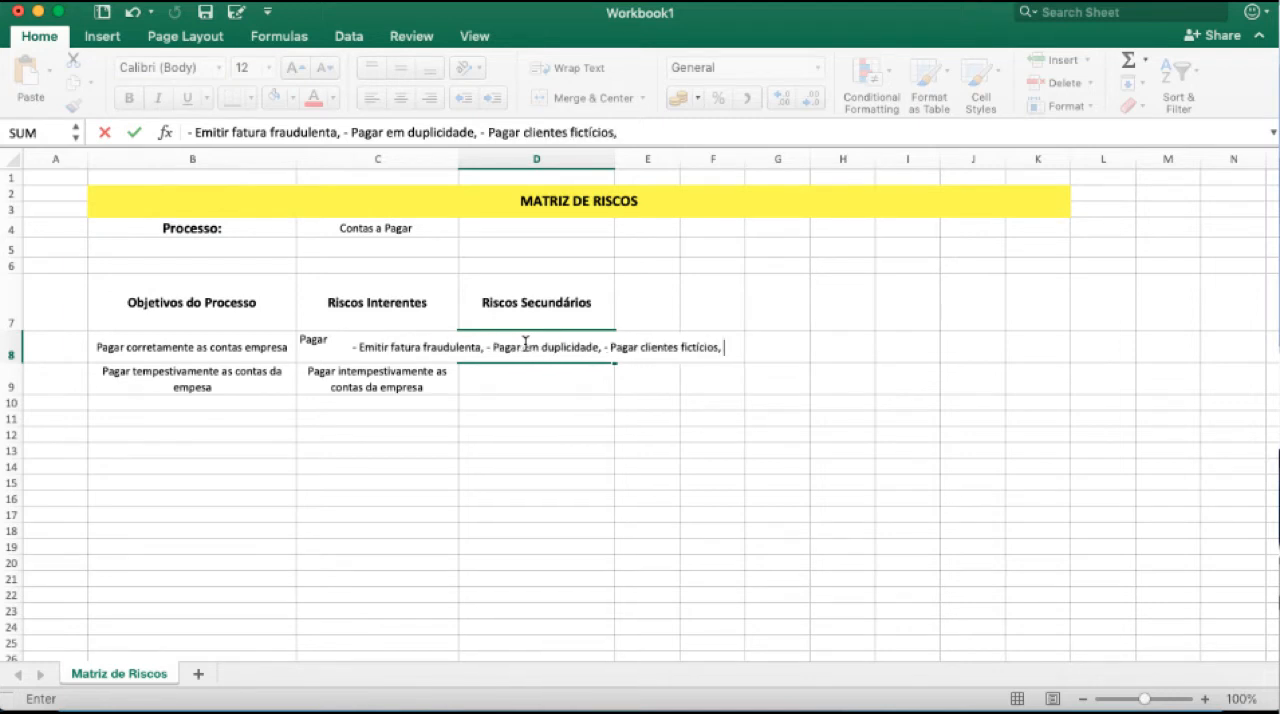
{"action": "type", "text": " etc."}
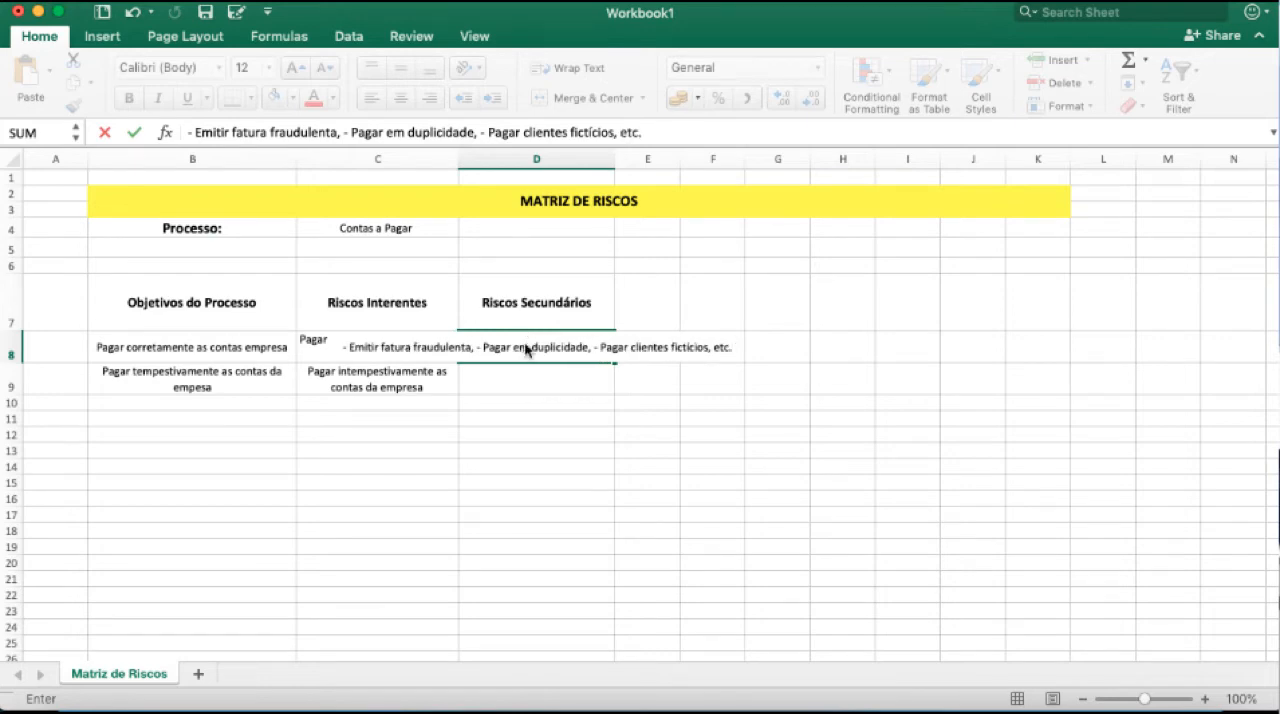
{"action": "key", "text": "Return"}
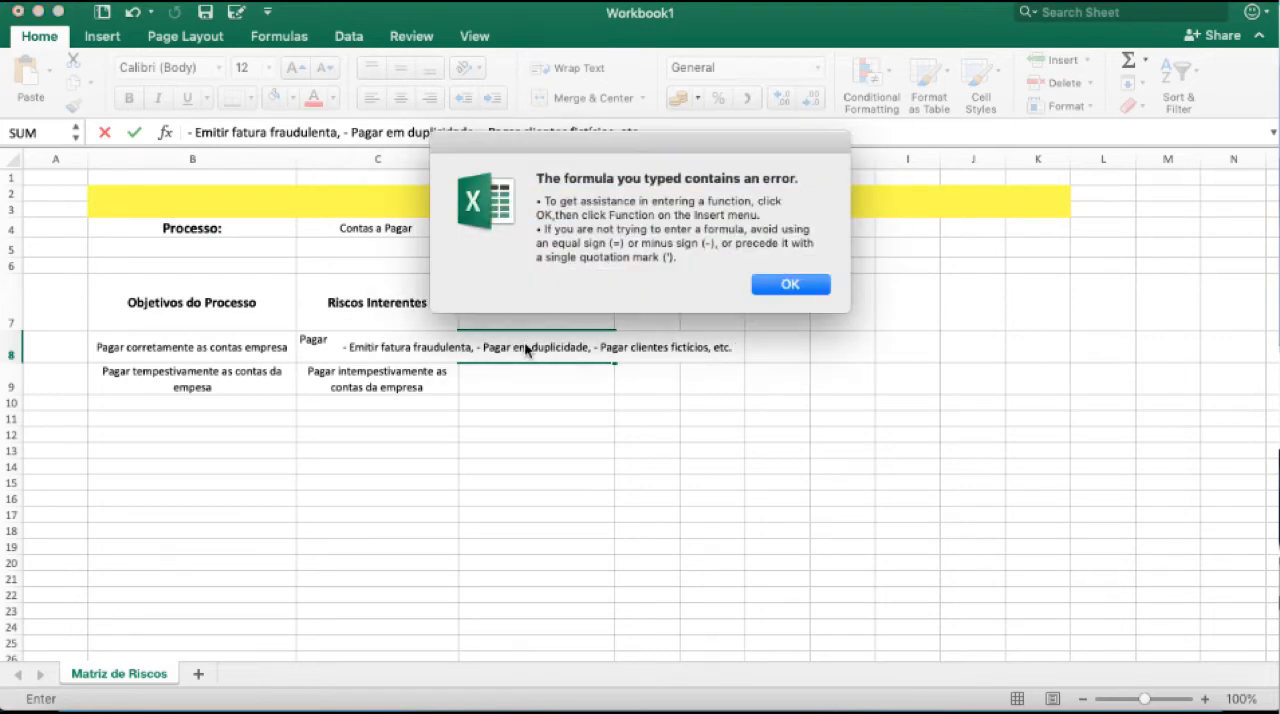
Remove the leading dash from the D8 entry so it starts with "Emitir fatura fraudulenta", and commit it.
{"action": "left_click", "coordinate": [767, 281]}
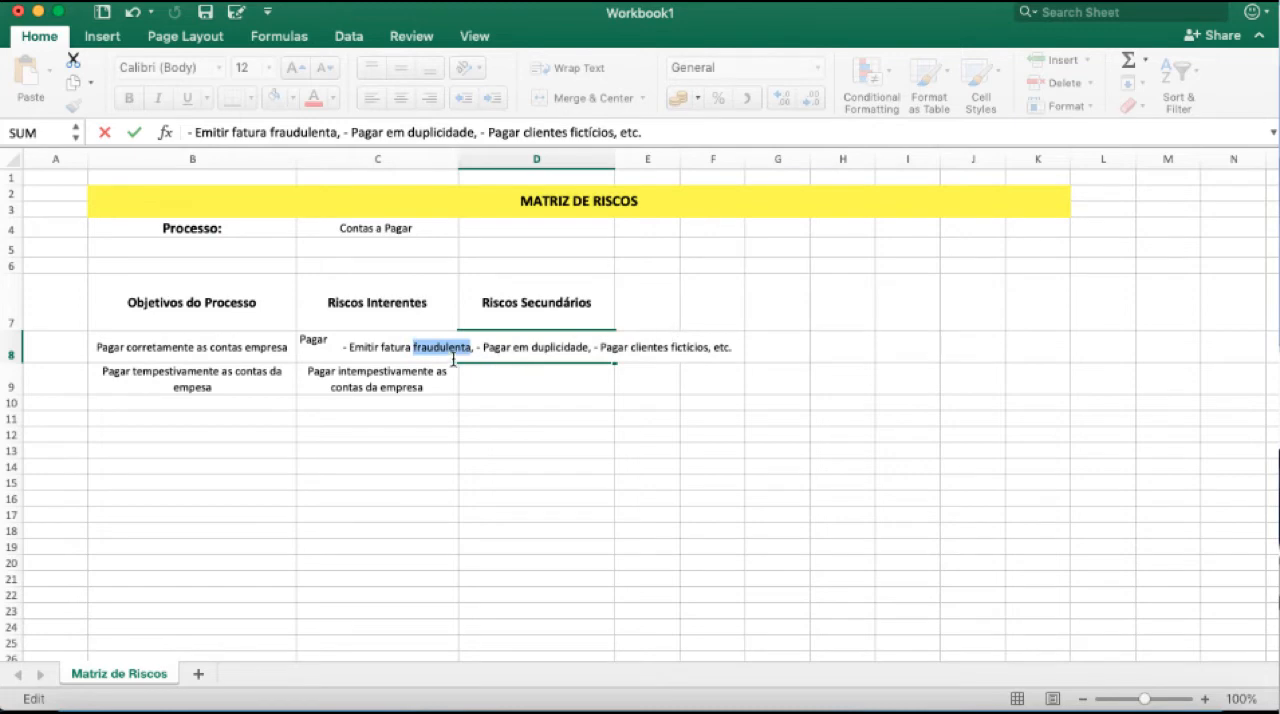
{"action": "left_click", "coordinate": [346, 345]}
{"action": "key", "text": "BackSpace"}
{"action": "key", "text": "BackSpace"}
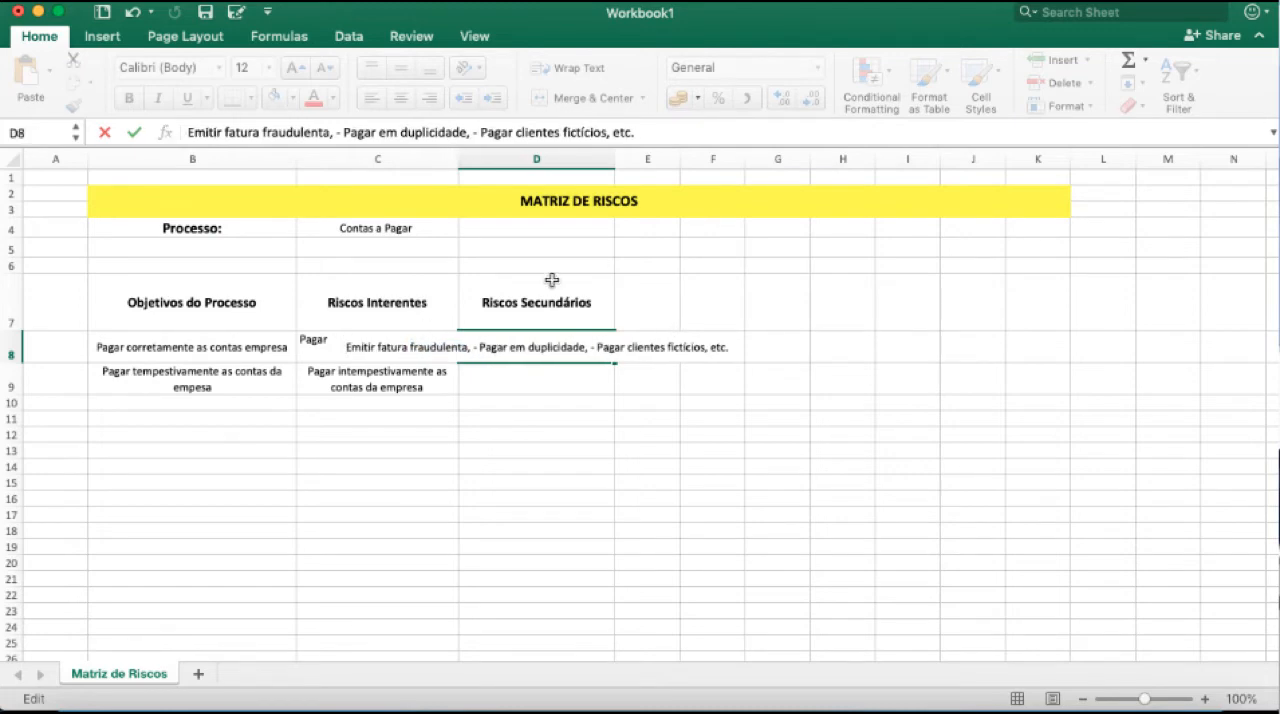
{"action": "key", "text": "Right"}
{"action": "key", "text": "Right"}
{"action": "key", "text": "Right"}
{"action": "key", "text": "Right"}
{"action": "key", "text": "Right"}
{"action": "key", "text": "Right"}
{"action": "key", "text": "Right"}
{"action": "key", "text": "Right"}
{"action": "key", "text": "Right"}
{"action": "key", "text": "Right"}
{"action": "key", "text": "Right"}
{"action": "key", "text": "Right"}
{"action": "key", "text": "Right"}
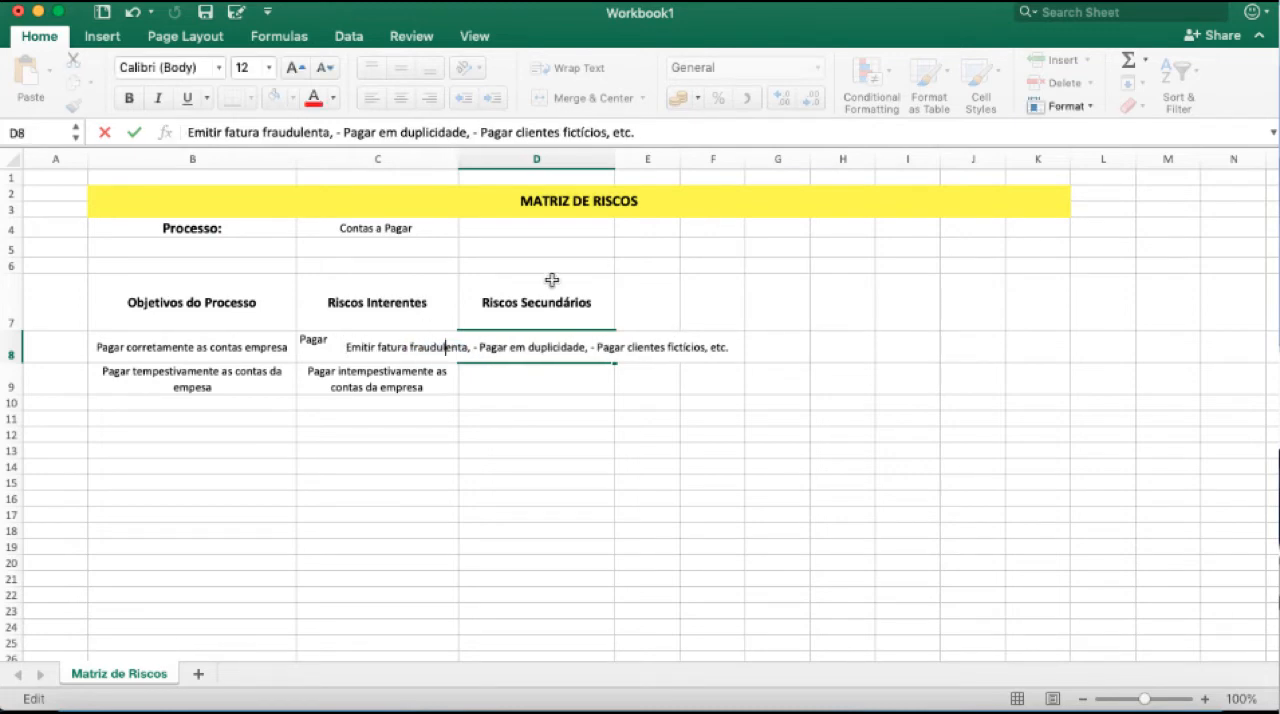
{"action": "key", "text": "Return"}
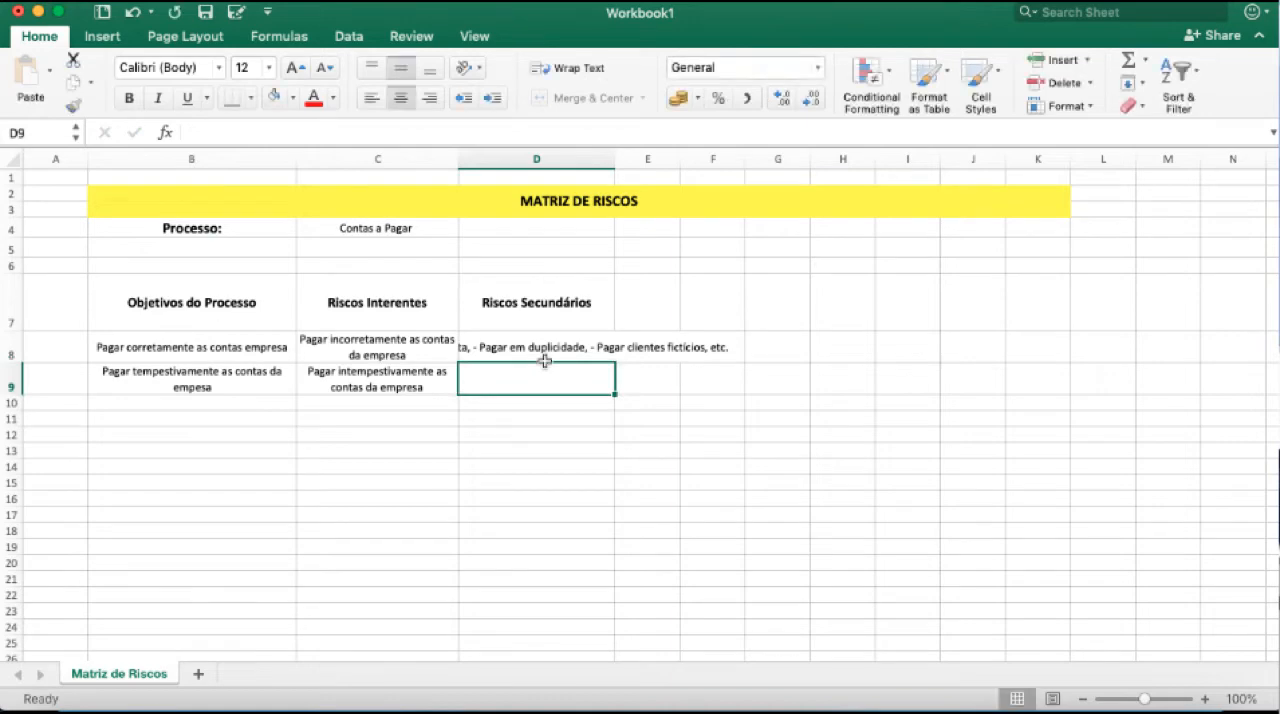
Wrap the text of the secondary risks in D8 and widen column D slightly.
{"action": "left_click", "coordinate": [543, 350]}
{"action": "left_click", "coordinate": [556, 70]}
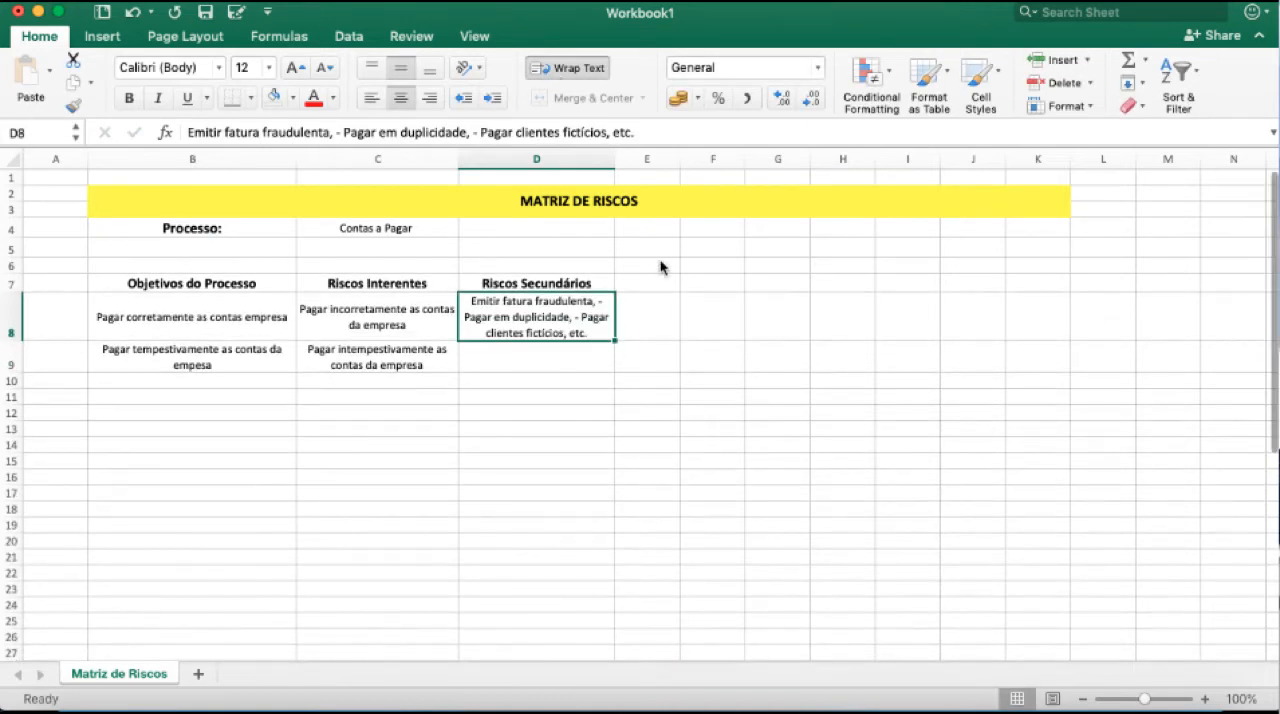
{"action": "left_click_drag", "start_coordinate": [614, 158], "coordinate": [629, 156]}
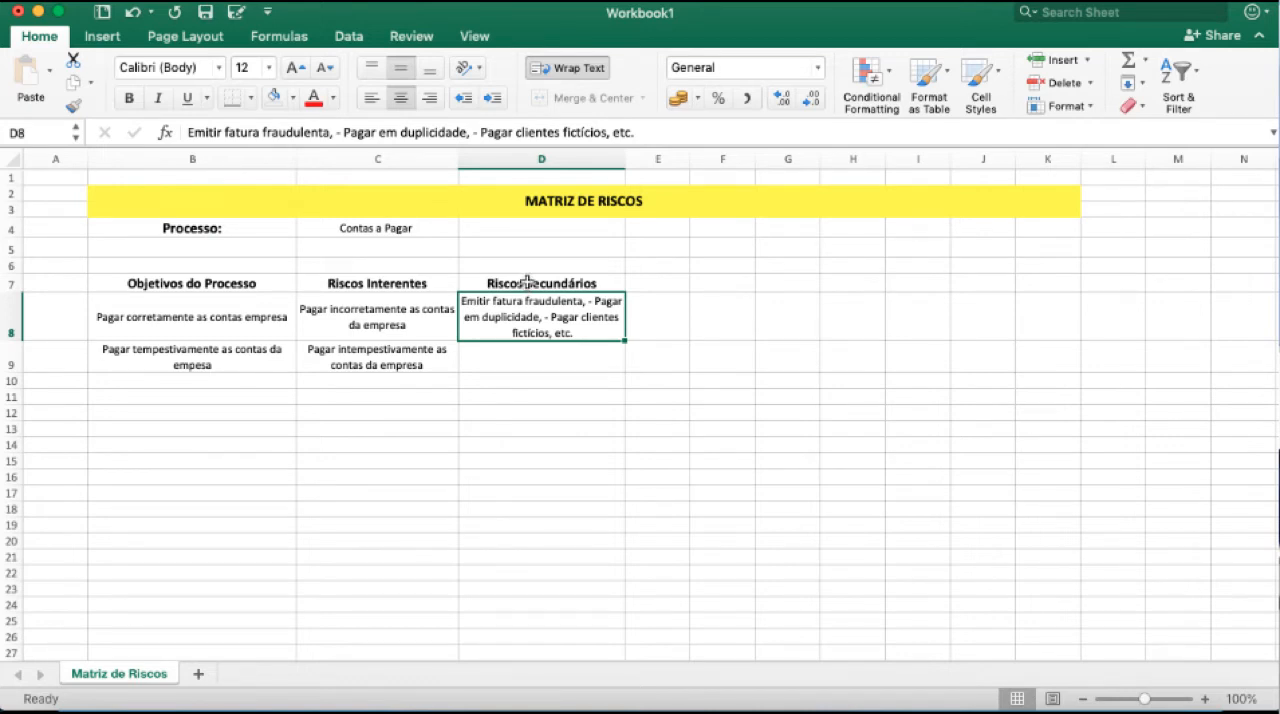
{"action": "left_click", "coordinate": [212, 314]}
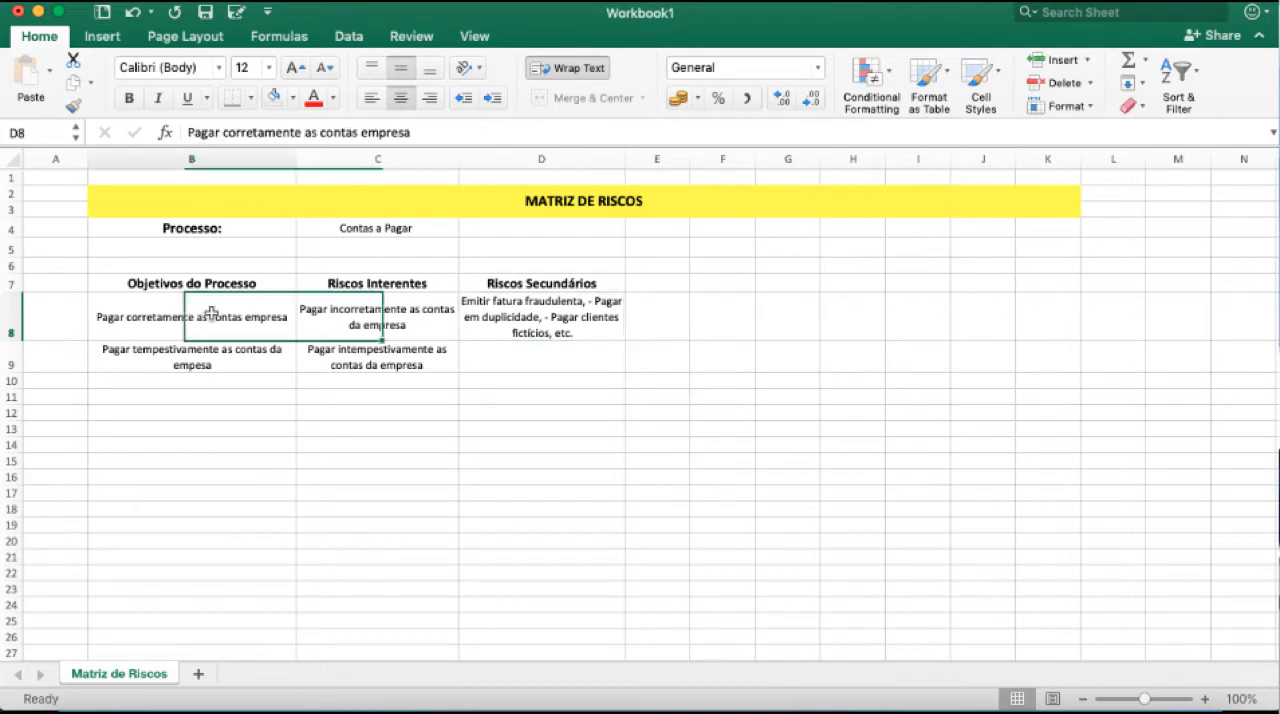
{"action": "left_click", "coordinate": [390, 314]}
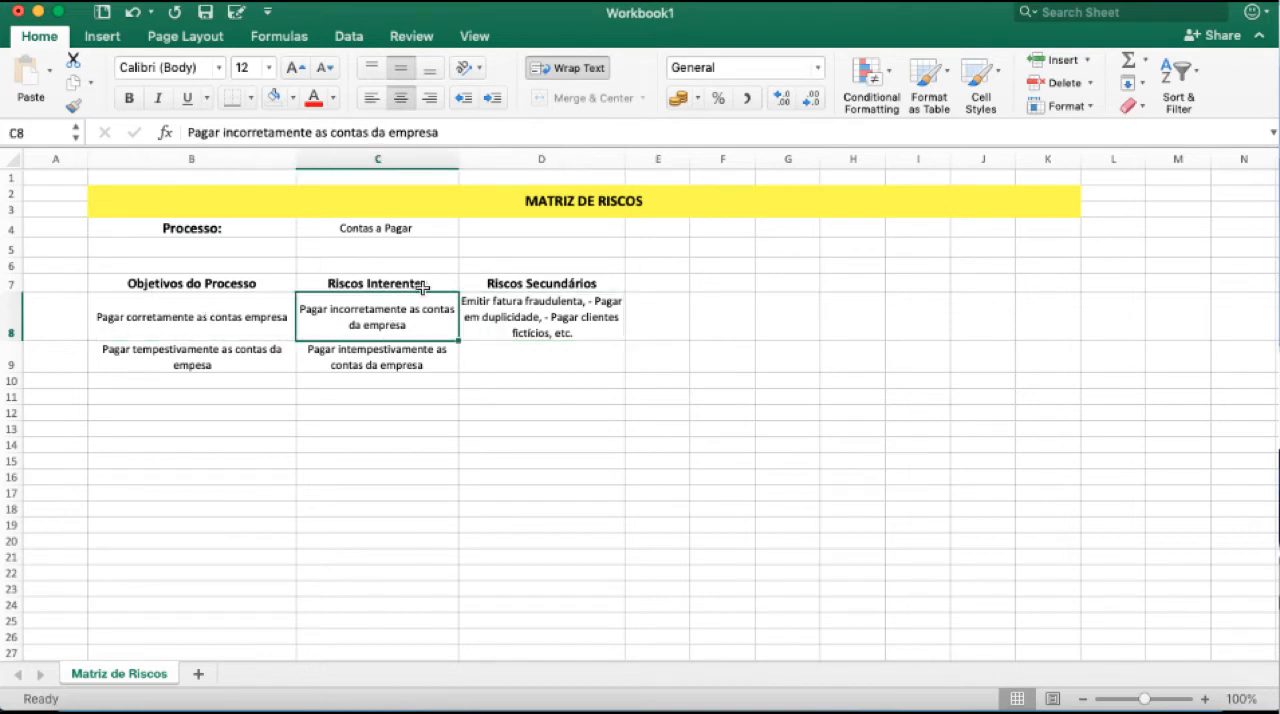
{"action": "left_click", "coordinate": [506, 350]}
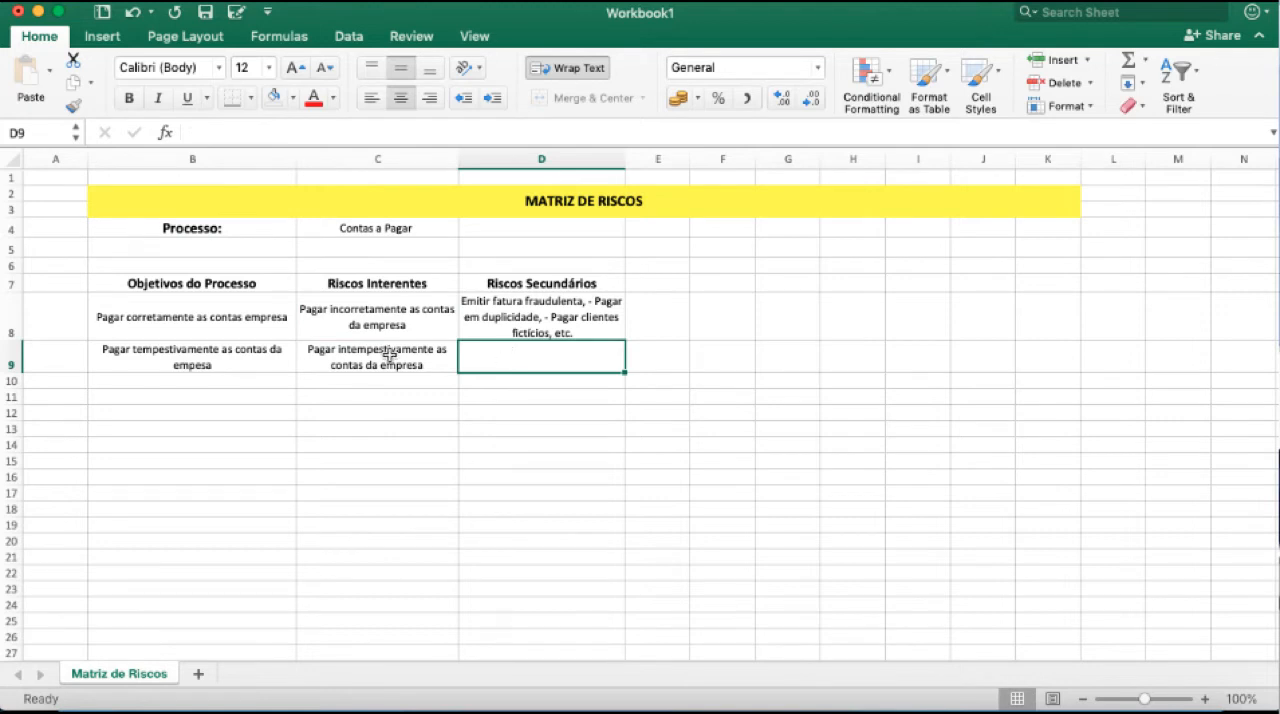
{"action": "key", "text": "Left"}
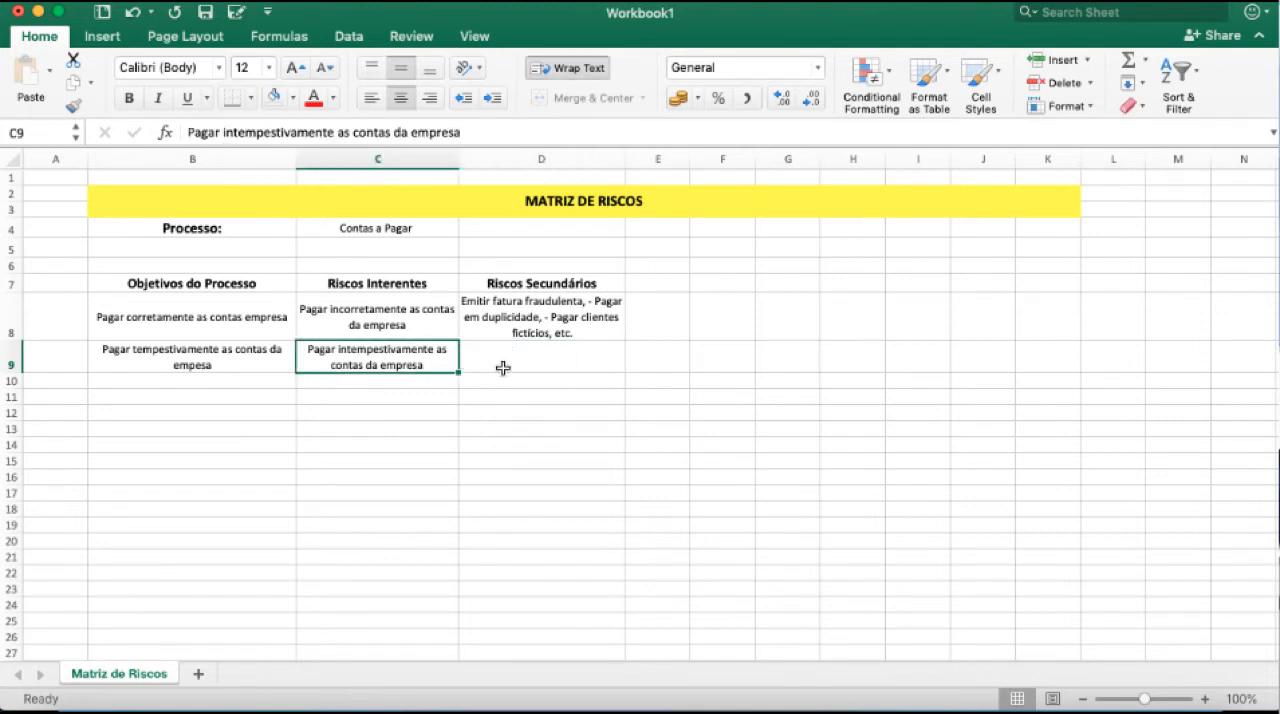
Start the secondary risks in D9 with the text "Perder prazos contábeis de relatórios,".
{"action": "left_click", "coordinate": [505, 363]}
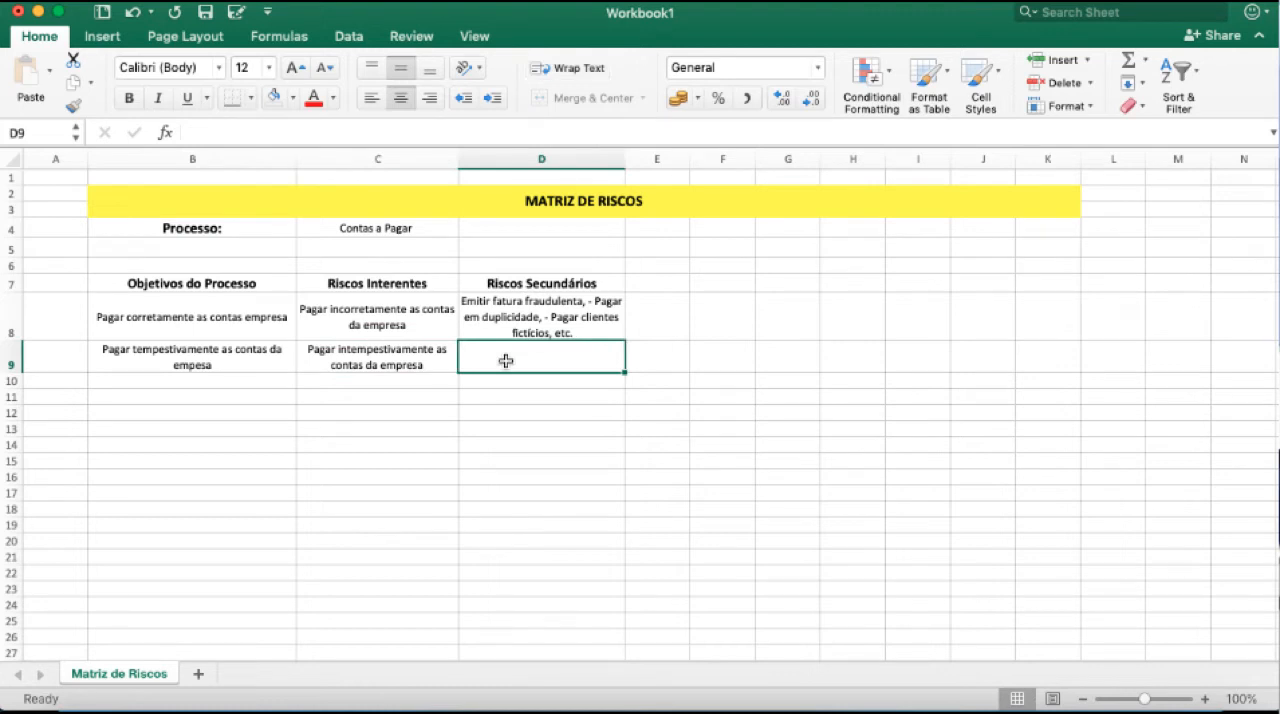
{"action": "type", "text": "Pagar "}
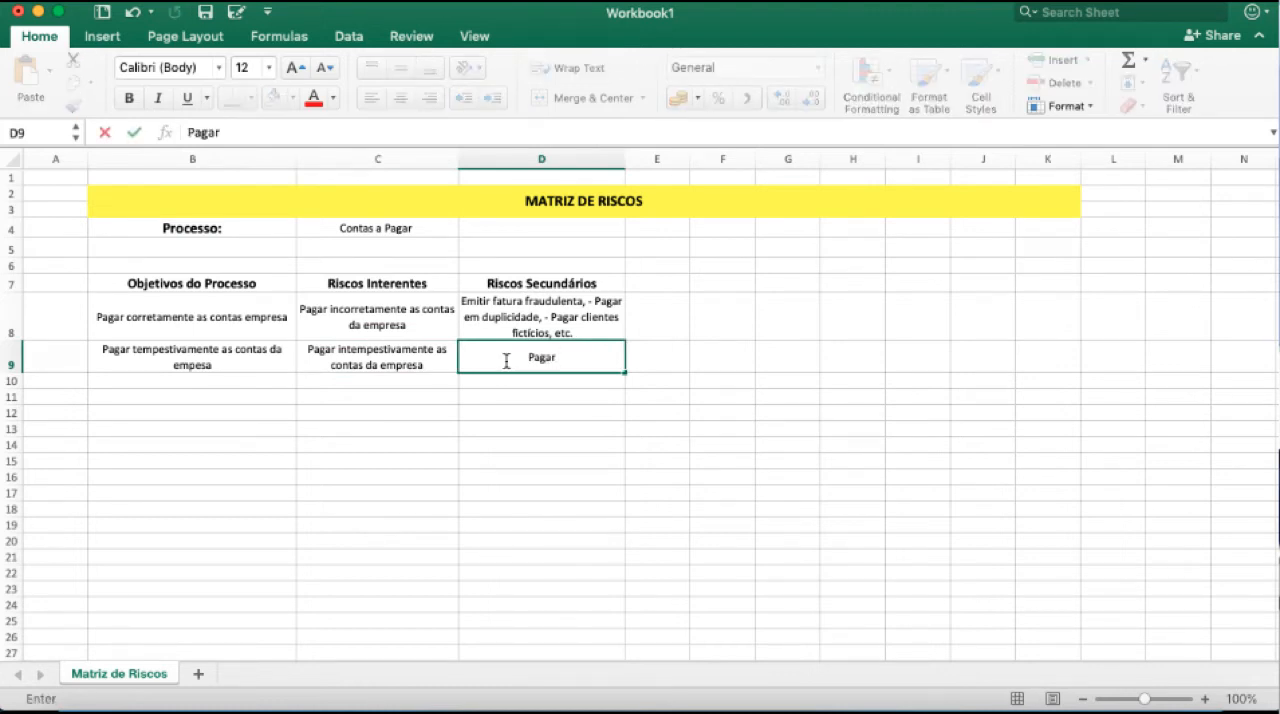
{"action": "type", "text": "com at"}
{"action": "type", "text": "rasos"}
{"action": "key", "text": "BackSpace"}
{"action": "key", "text": "BackSpace"}
{"action": "key", "text": "BackSpace"}
{"action": "key", "text": "BackSpace"}
{"action": "key", "text": "BackSpace"}
{"action": "key", "text": "BackSpace"}
{"action": "key", "text": "BackSpace"}
{"action": "key", "text": "BackSpace"}
{"action": "key", "text": "BackSpace"}
{"action": "key", "text": "BackSpace"}
{"action": "key", "text": "BackSpace"}
{"action": "key", "text": "BackSpace"}
{"action": "key", "text": "BackSpace"}
{"action": "key", "text": "BackSpace"}
{"action": "key", "text": "BackSpace"}
{"action": "key", "text": "BackSpace"}
{"action": "type", "text": "erder prazos contábeis de relatórios,"}
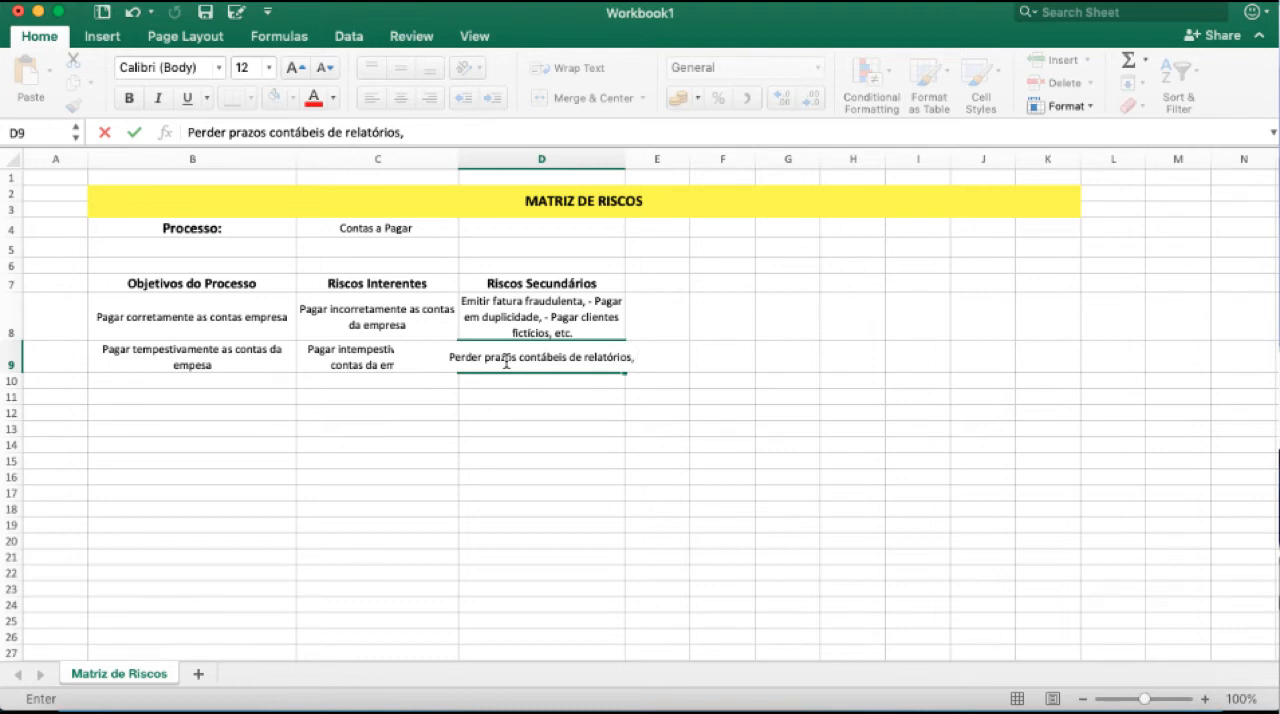
Complete the D9 entry with "Pagar montantes de multas e juros consideráveis, etc." and commit it.
{"action": "type", "text": "P"}
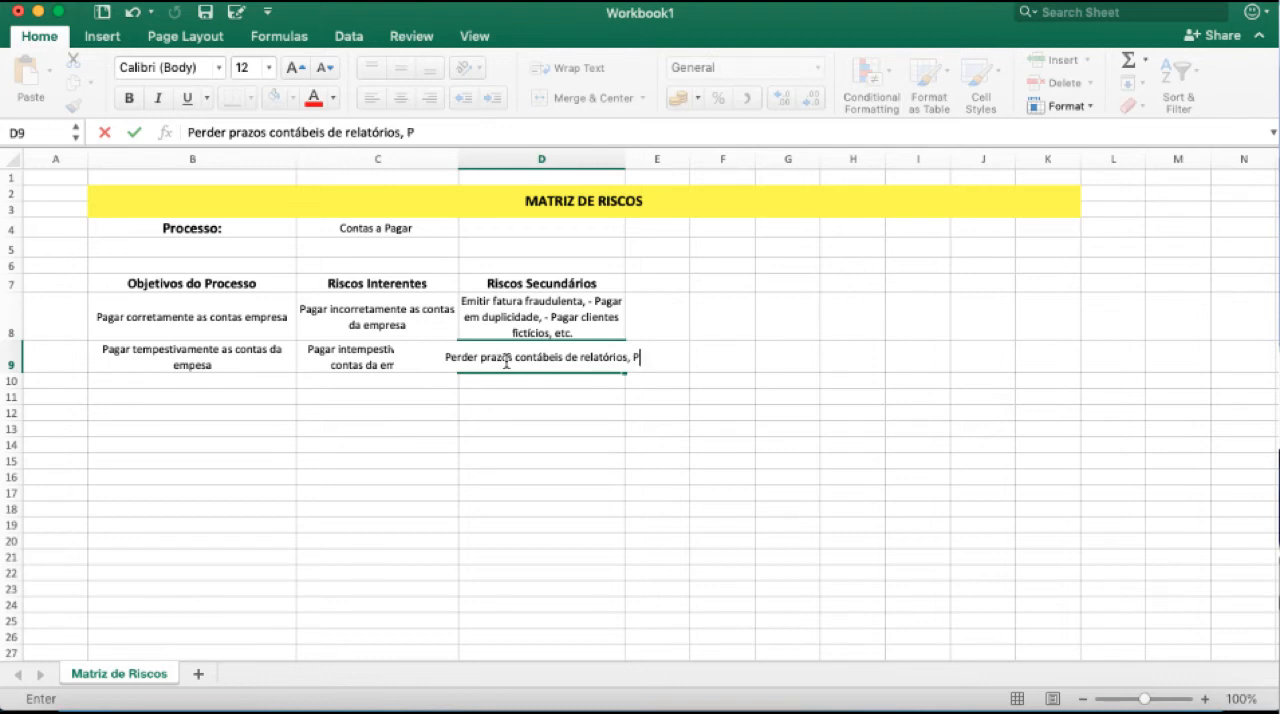
{"action": "type", "text": "agar montantes d"}
{"action": "key", "text": "BackSpace"}
{"action": "key", "text": "BackSpace"}
{"action": "type", "text": "s de multa"}
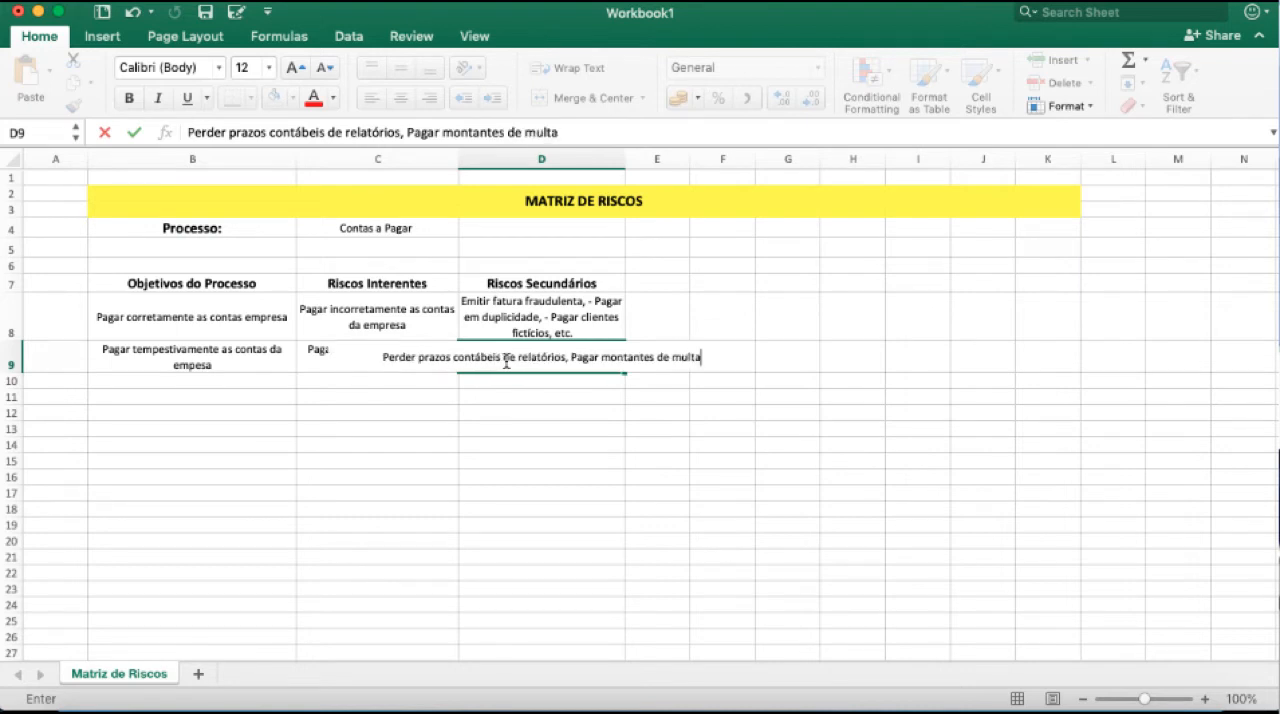
{"action": "type", "text": "s e juros soncsideráveis,"}
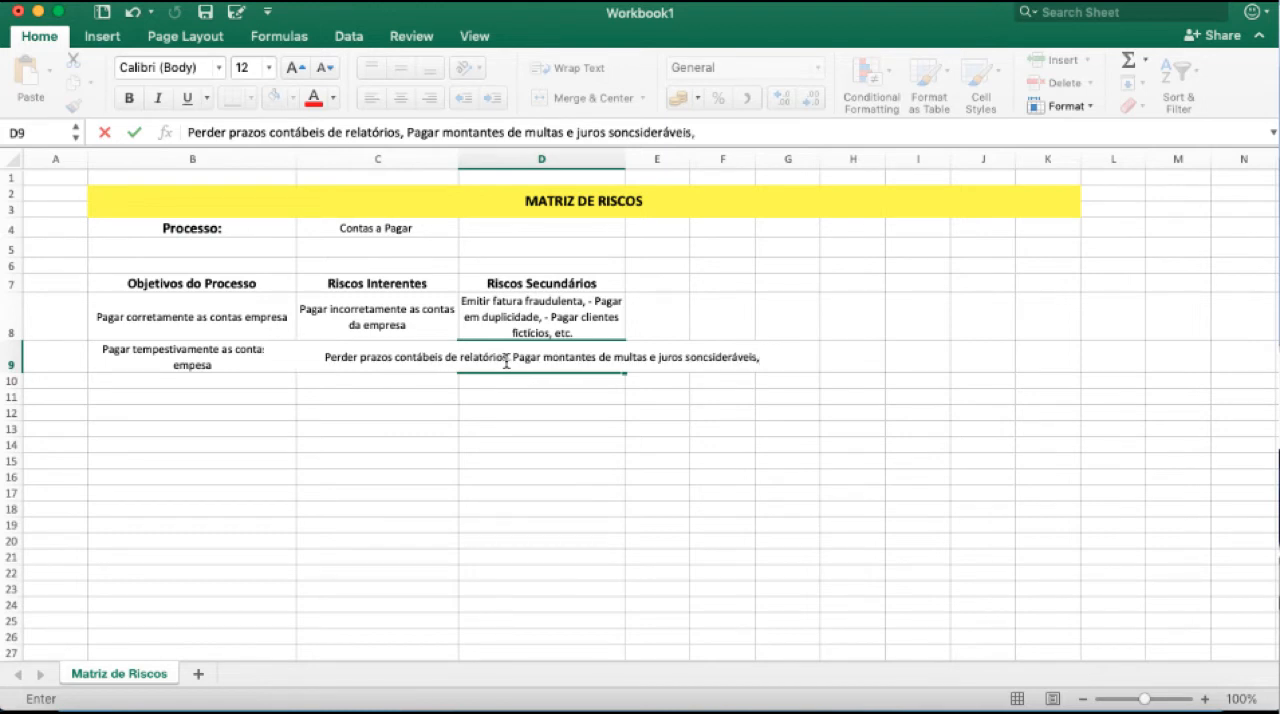
{"action": "key", "text": "BackSpace"}
{"action": "key", "text": "BackSpace"}
{"action": "key", "text": "BackSpace"}
{"action": "key", "text": "BackSpace"}
{"action": "key", "text": "BackSpace"}
{"action": "key", "text": "BackSpace"}
{"action": "key", "text": "BackSpace"}
{"action": "key", "text": "BackSpace"}
{"action": "key", "text": "BackSpace"}
{"action": "key", "text": "BackSpace"}
{"action": "key", "text": "BackSpace"}
{"action": "key", "text": "BackSpace"}
{"action": "key", "text": "BackSpace"}
{"action": "key", "text": "BackSpace"}
{"action": "type", "text": "consideráveis, "}
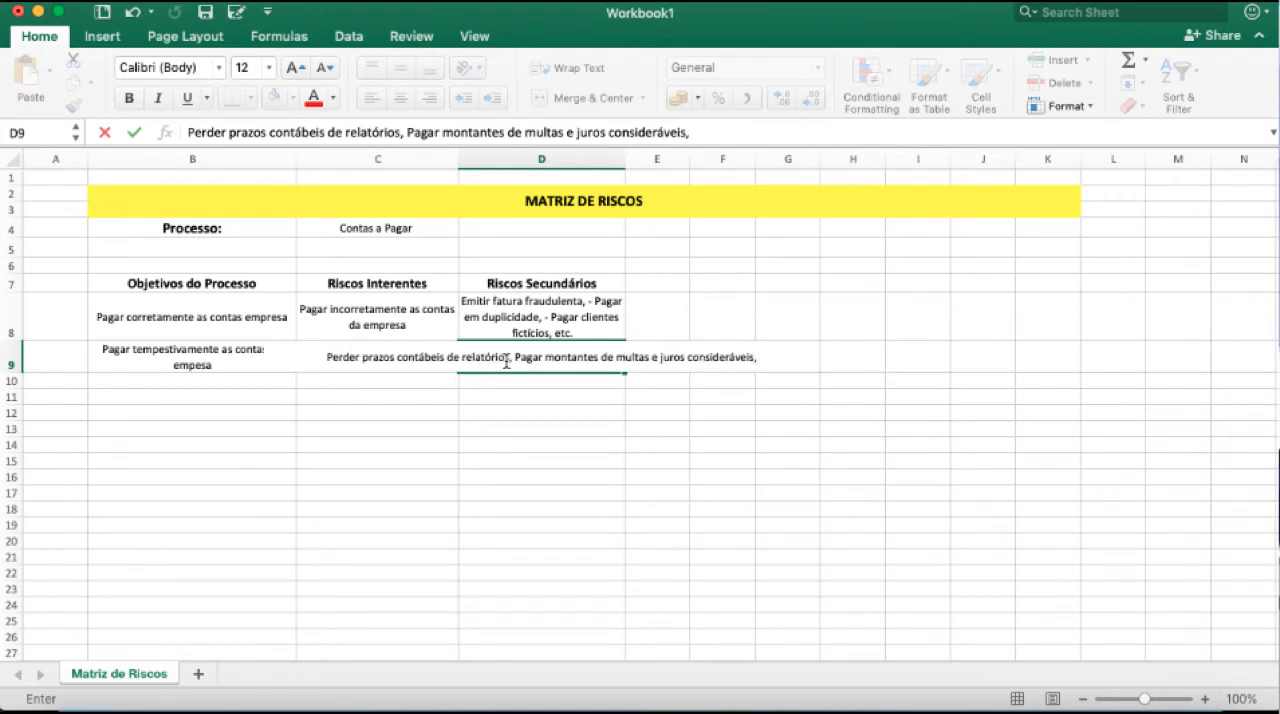
{"action": "type", "text": "etc."}
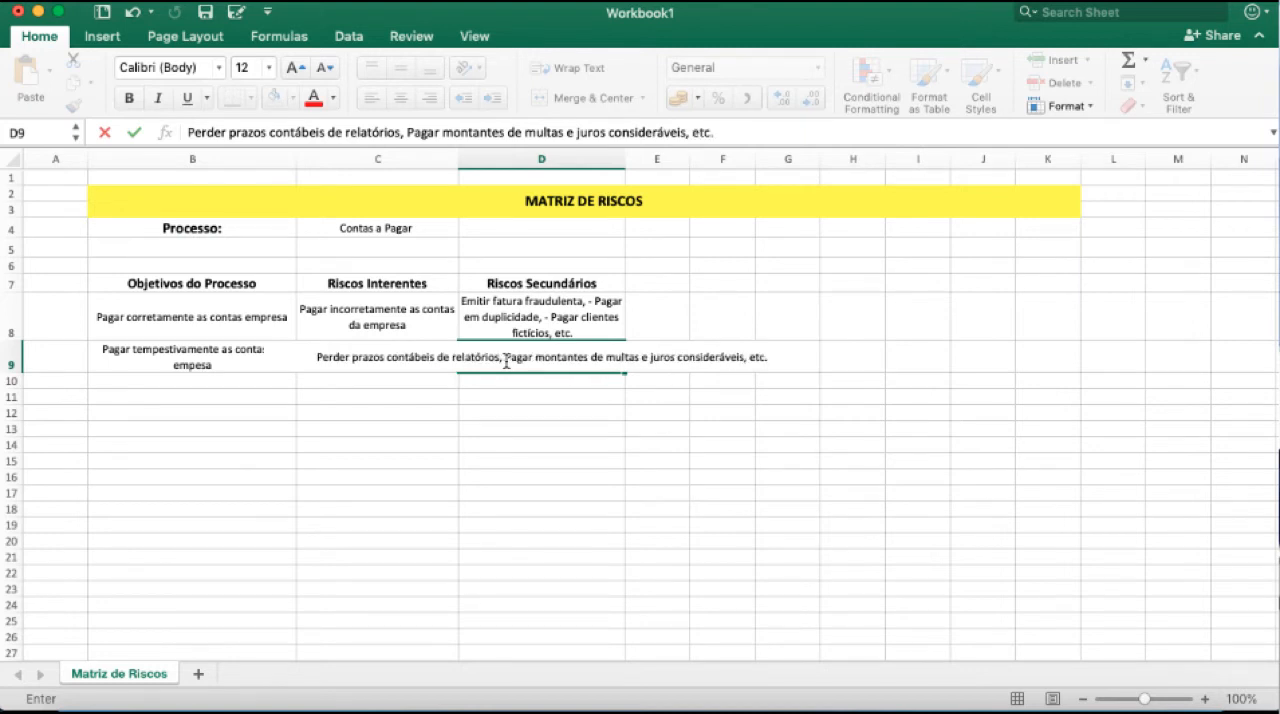
{"action": "left_click", "coordinate": [497, 459]}
Wrap the text of the secondary risks in D9 and widen column D a little more.
{"action": "left_click", "coordinate": [501, 365]}
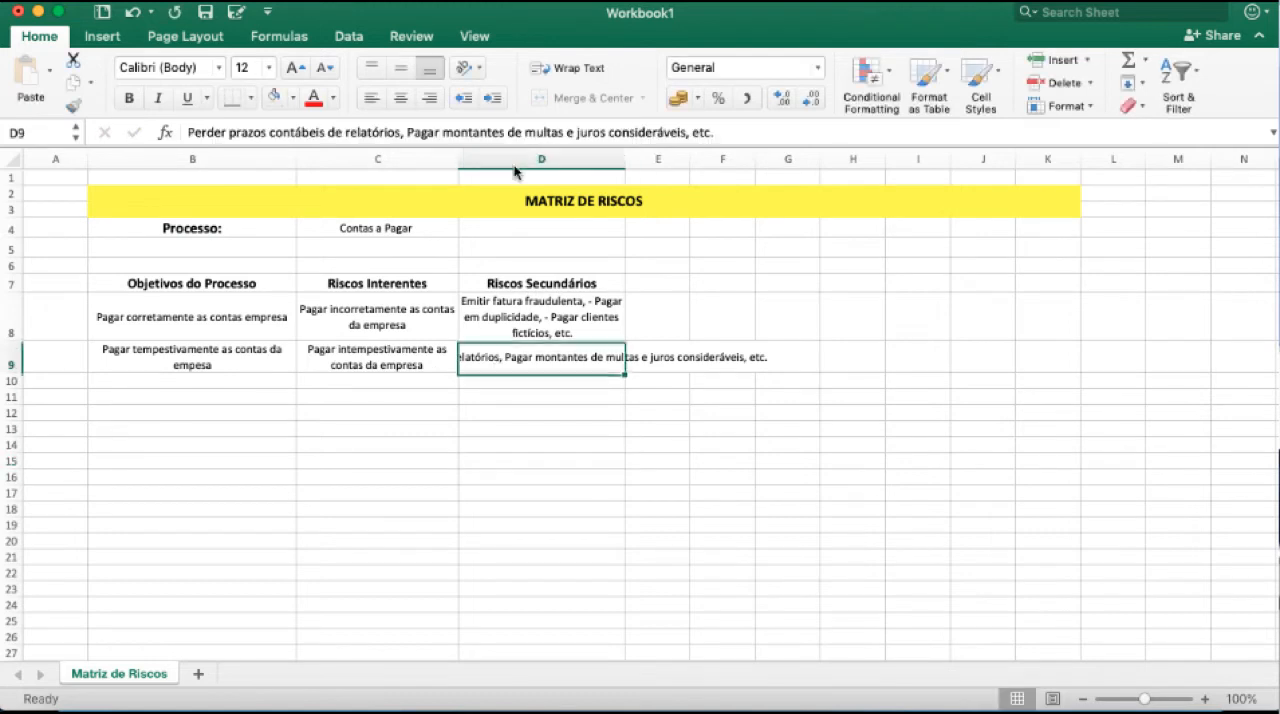
{"action": "left_click", "coordinate": [544, 67]}
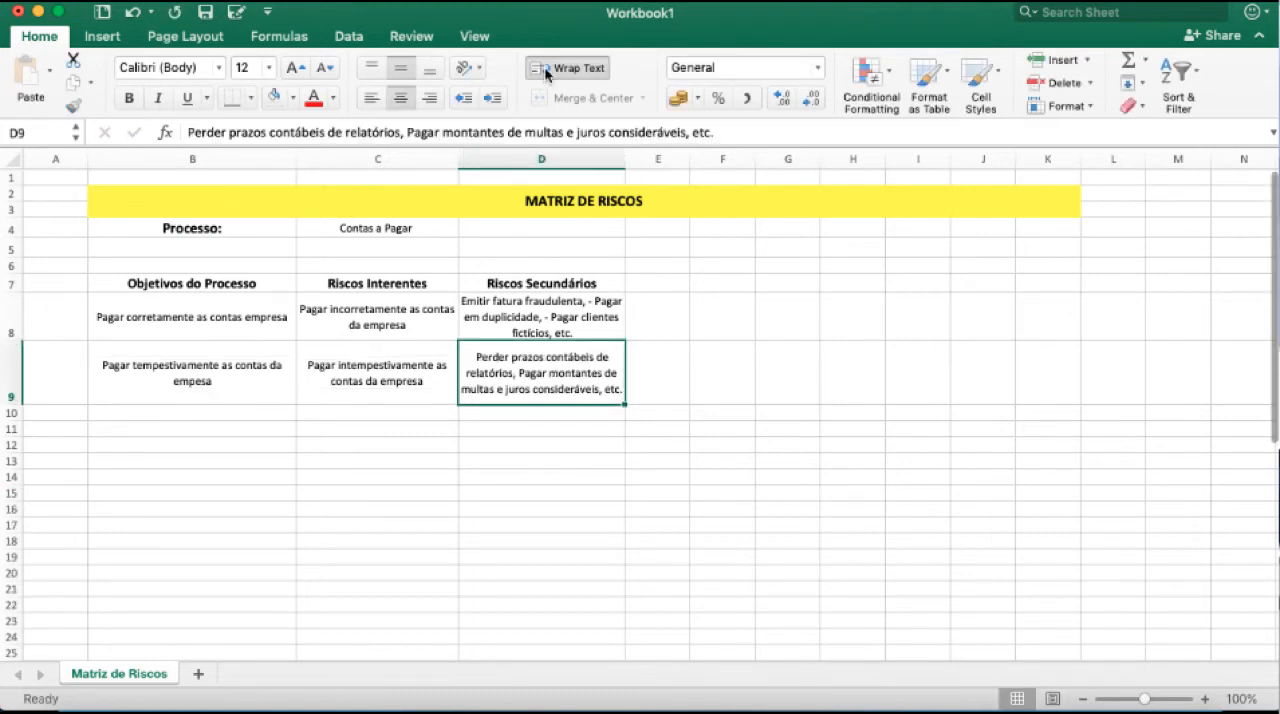
{"action": "key", "text": "Down"}
{"action": "key", "text": "Down"}
{"action": "left_click_drag", "start_coordinate": [627, 158], "coordinate": [645, 158]}
{"action": "left_click_drag", "start_coordinate": [271, 228], "coordinate": [271, 320]}
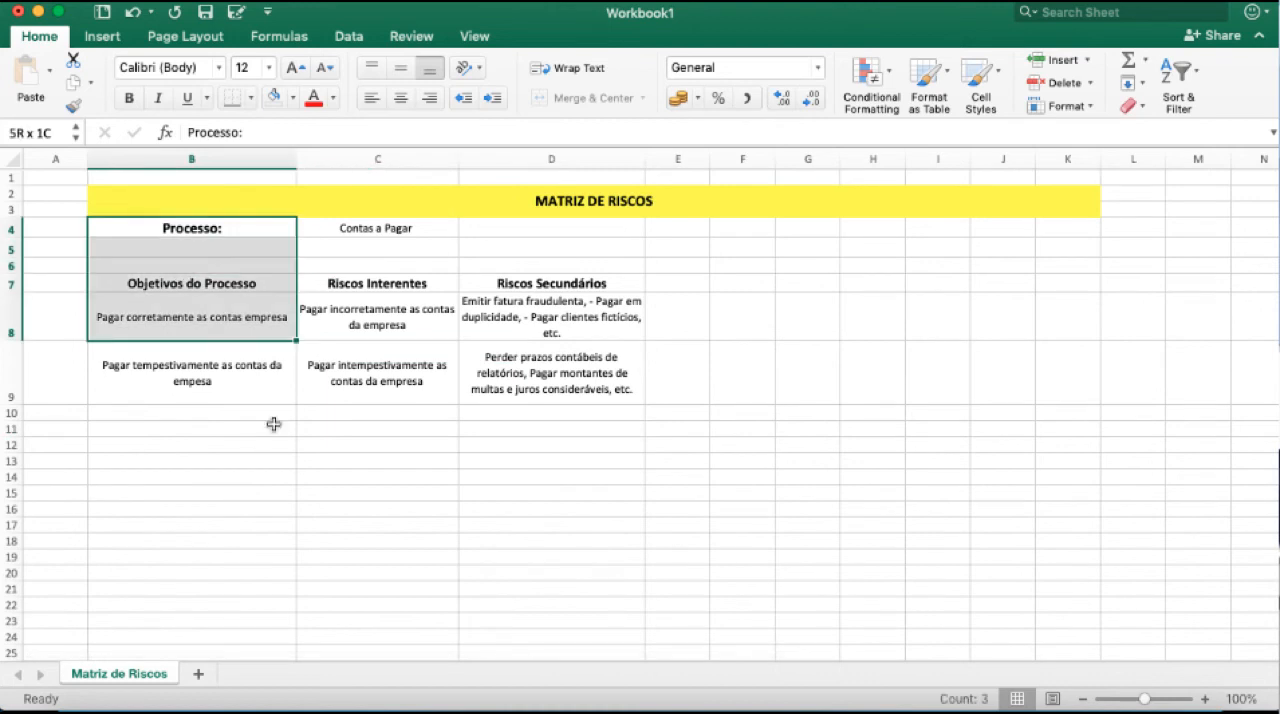
{"action": "left_click_drag", "start_coordinate": [404, 175], "coordinate": [419, 379]}
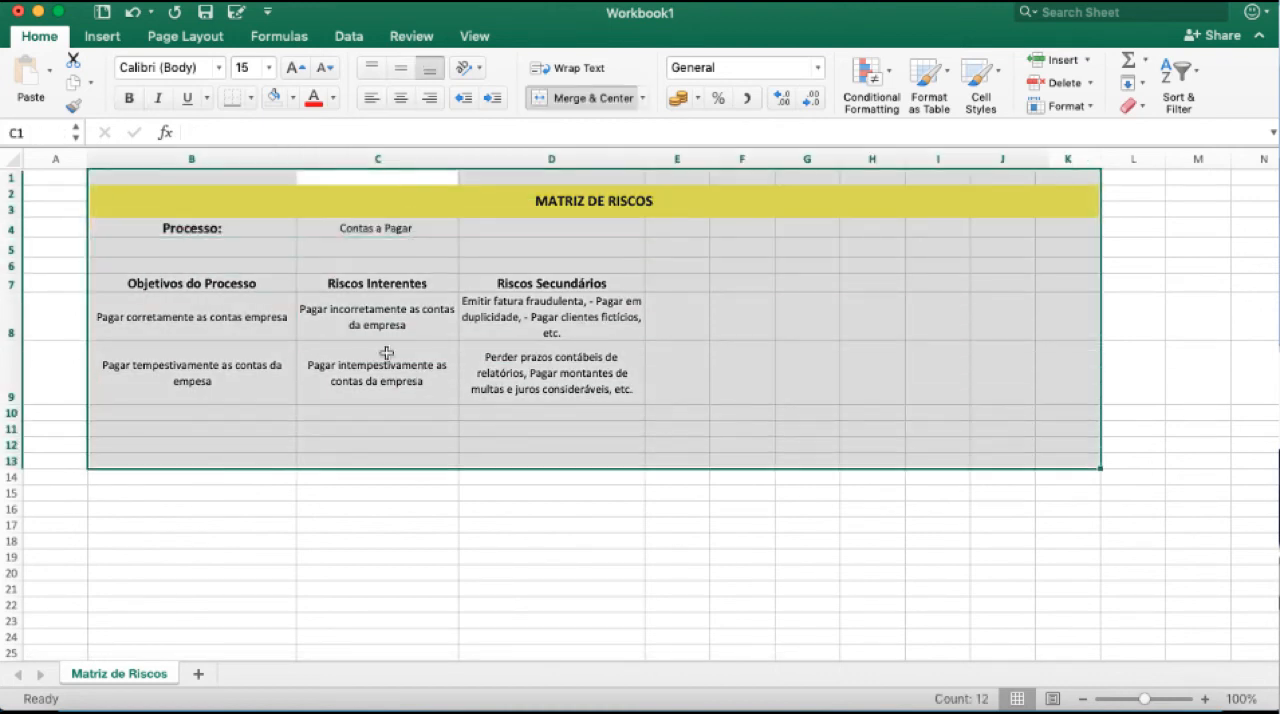
Add the heading "Causa" in E7, beside Riscos Secundários, and widen column E to roughly the width of column D.
{"action": "left_click", "coordinate": [387, 355]}
{"action": "left_click_drag", "start_coordinate": [551, 283], "coordinate": [547, 404]}
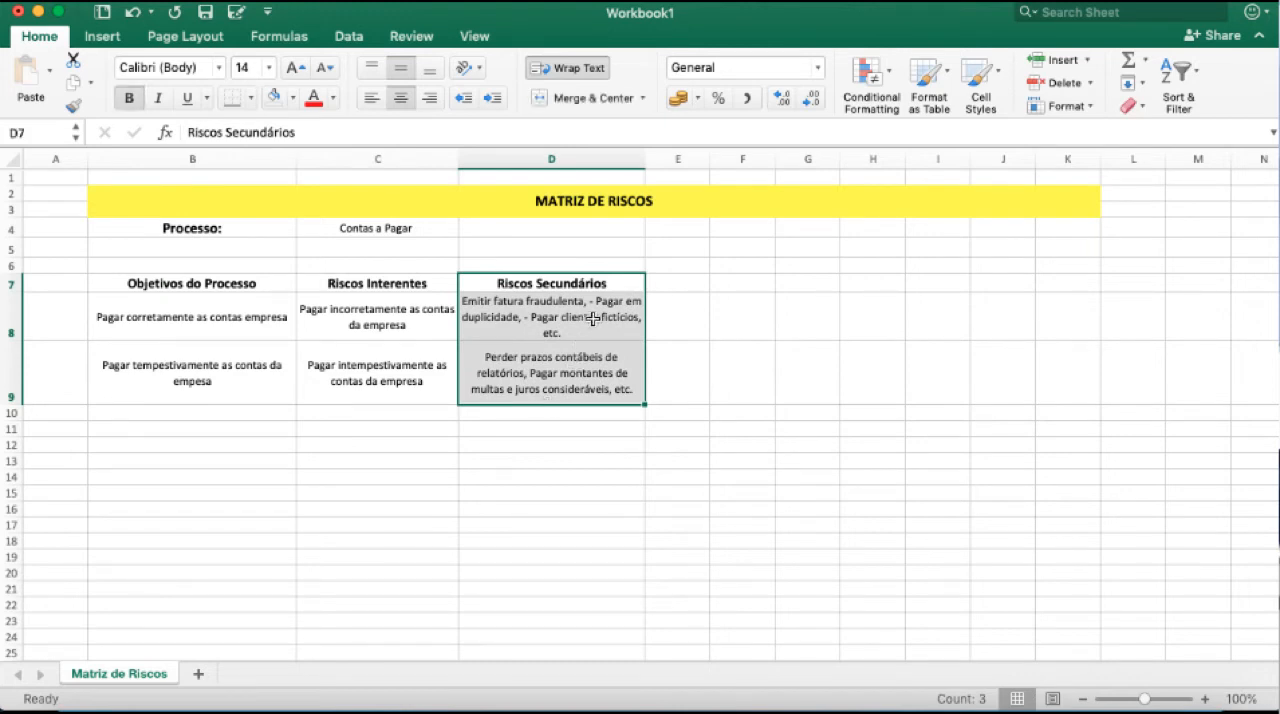
{"action": "left_click", "coordinate": [673, 286]}
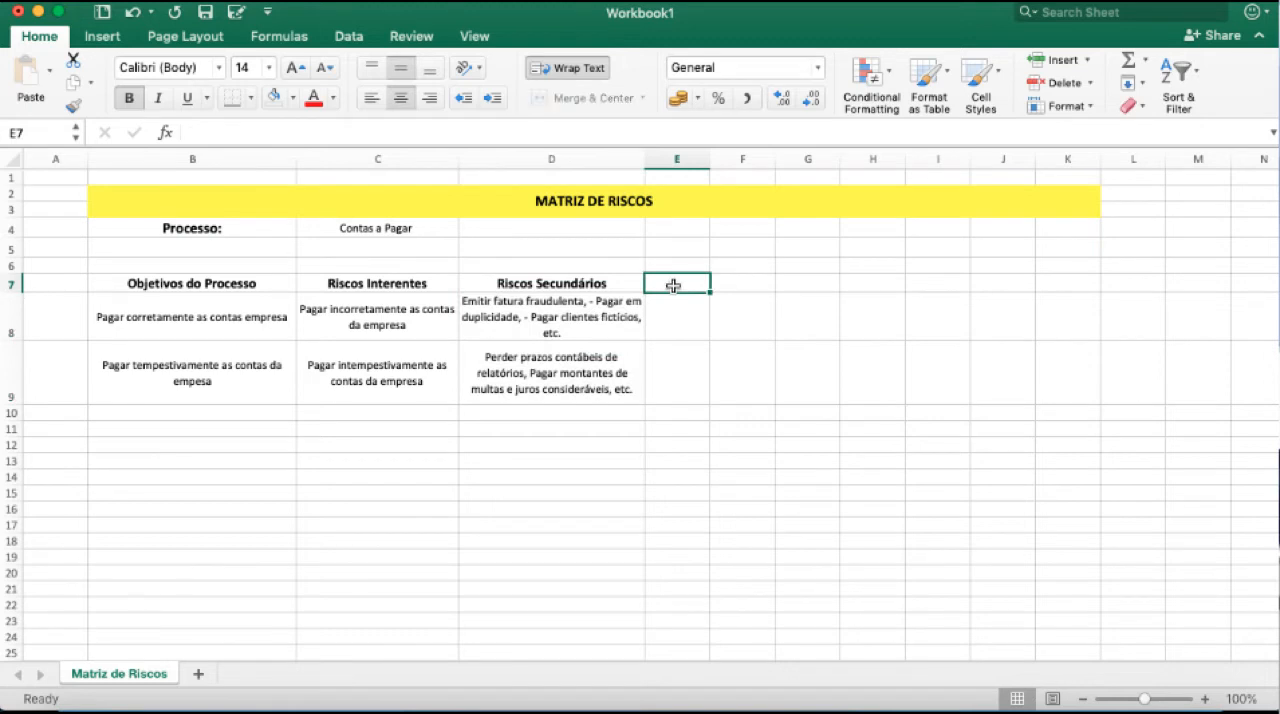
{"action": "type", "text": "Causa"}
{"action": "key", "text": "Return"}
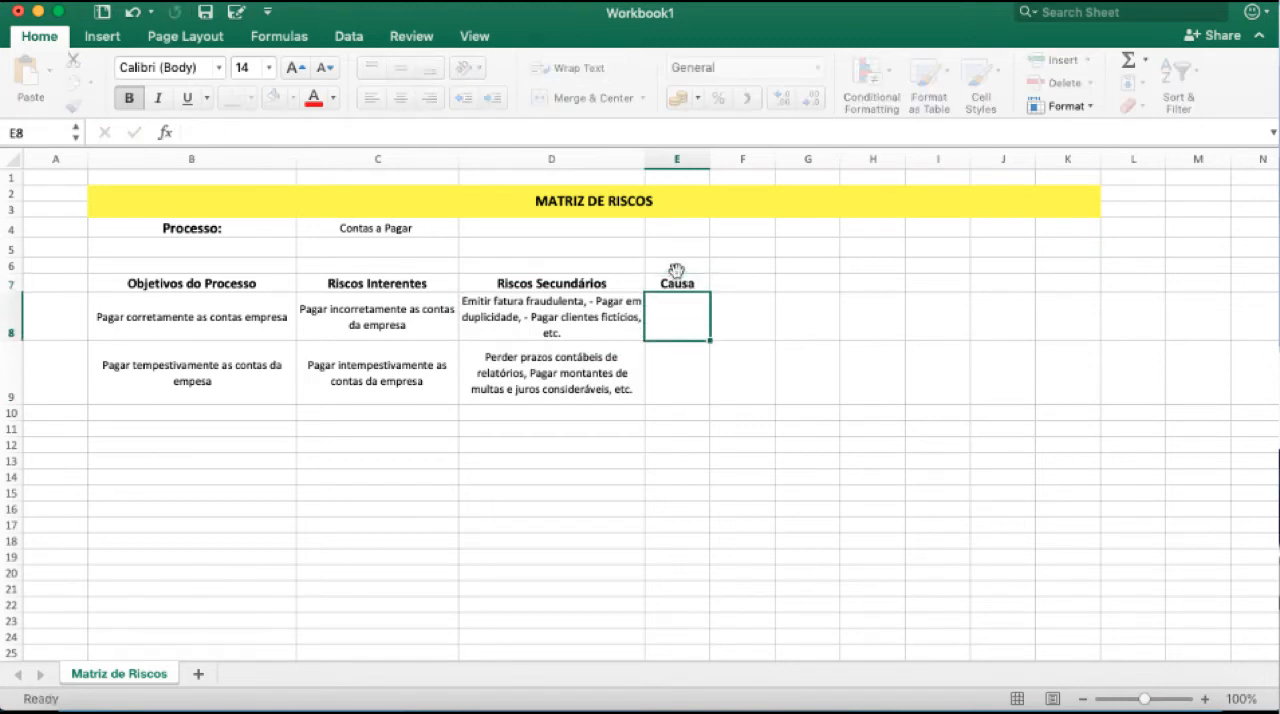
{"action": "left_click_drag", "start_coordinate": [710, 159], "coordinate": [814, 160]}
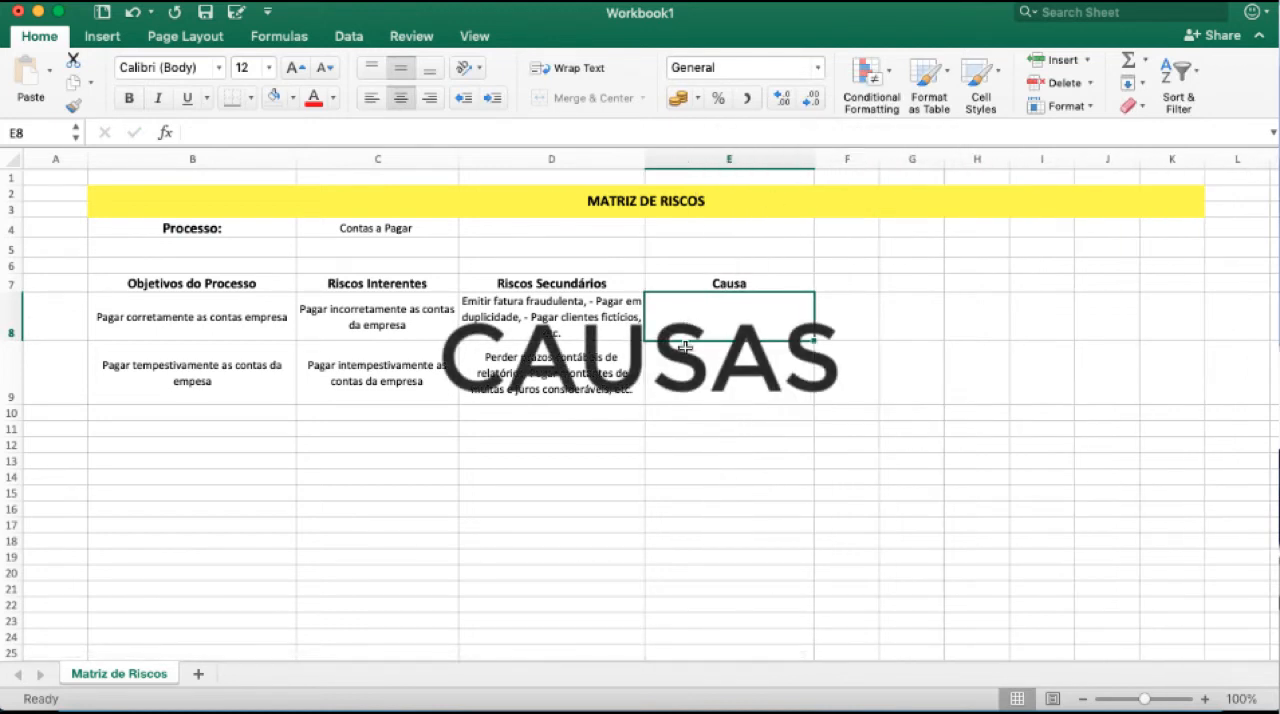
Start the causes in E8 with the text "- Acesso indevido ao sistema, Fraude".
{"action": "left_click", "coordinate": [585, 329]}
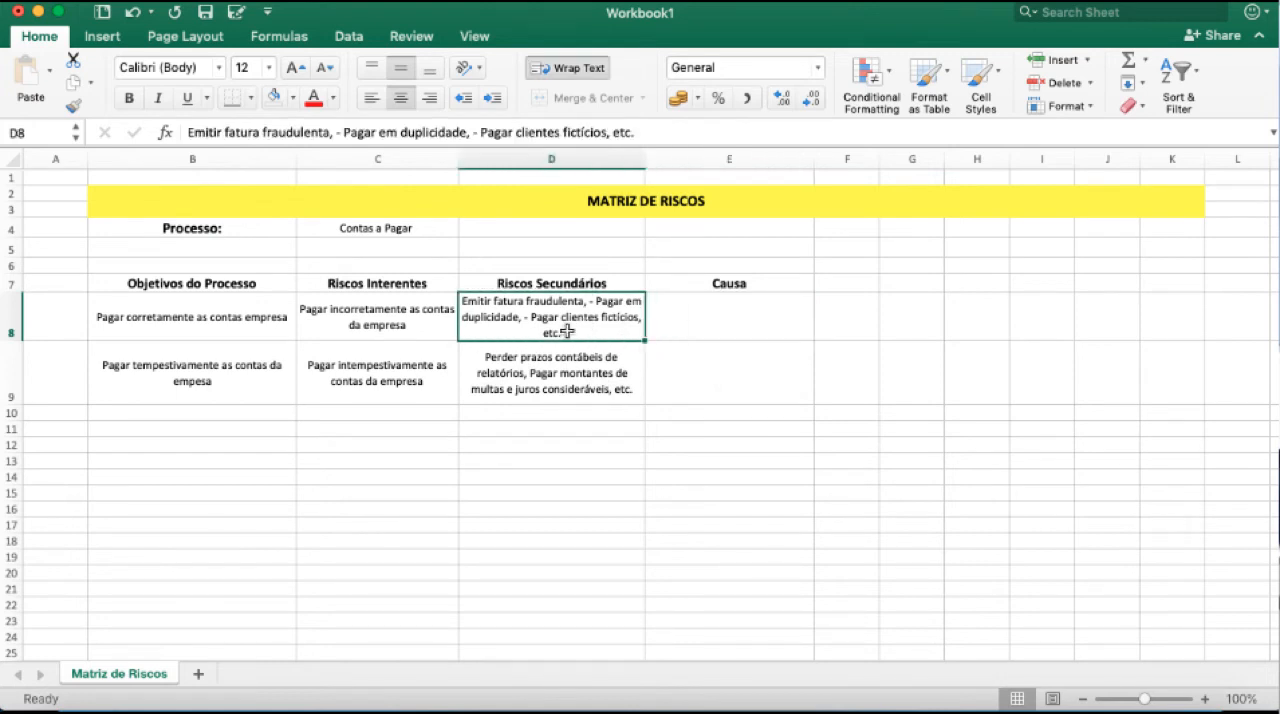
{"action": "left_click", "coordinate": [716, 310]}
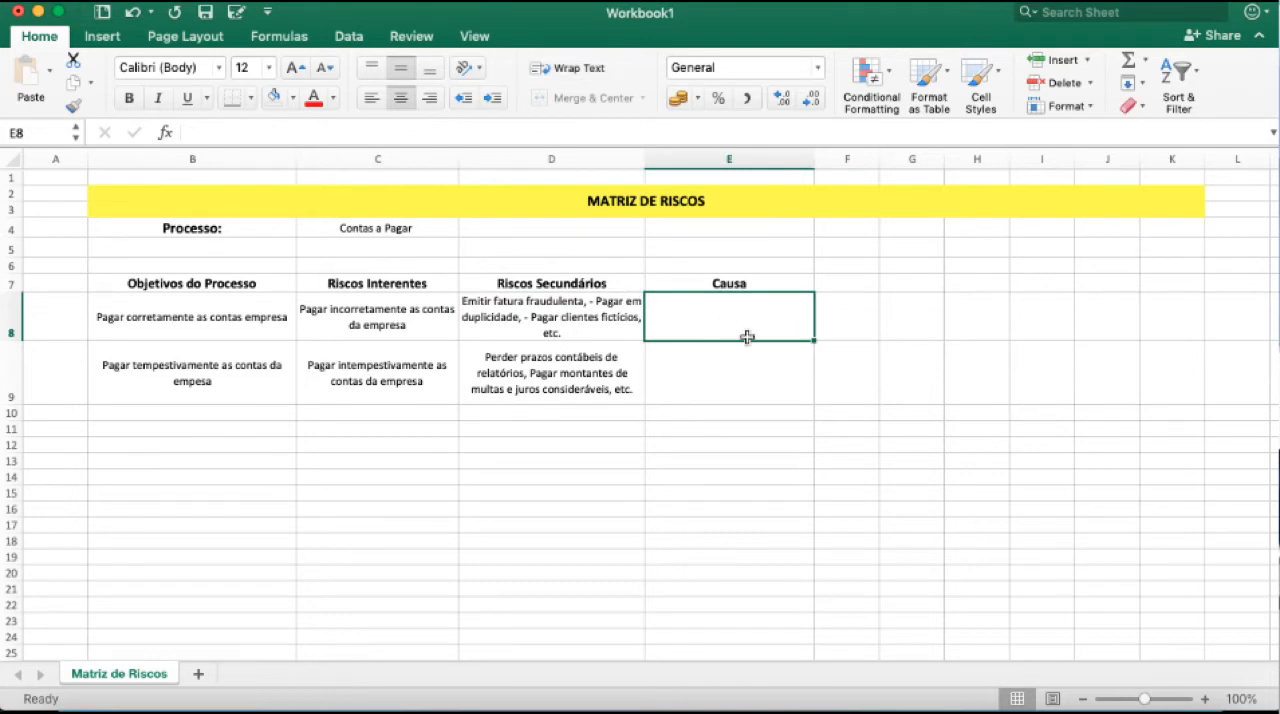
{"action": "left_click", "coordinate": [589, 317]}
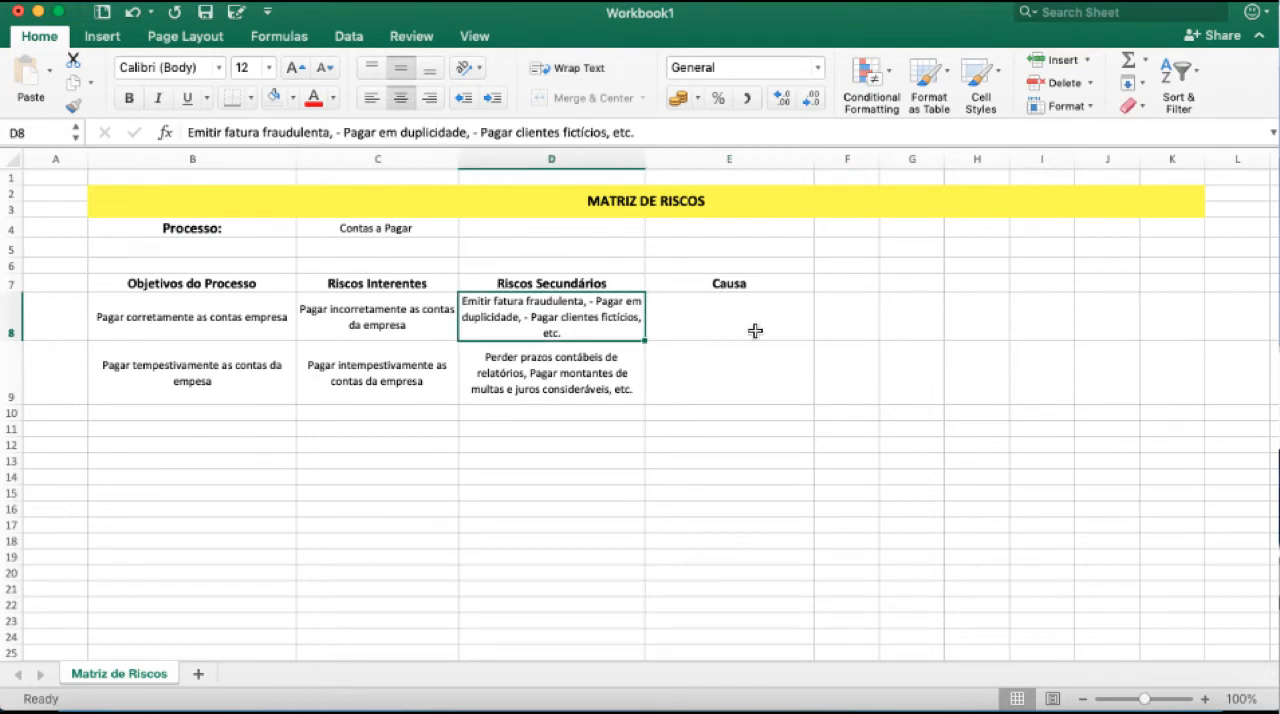
{"action": "left_click", "coordinate": [752, 329]}
{"action": "type", "text": "-"}
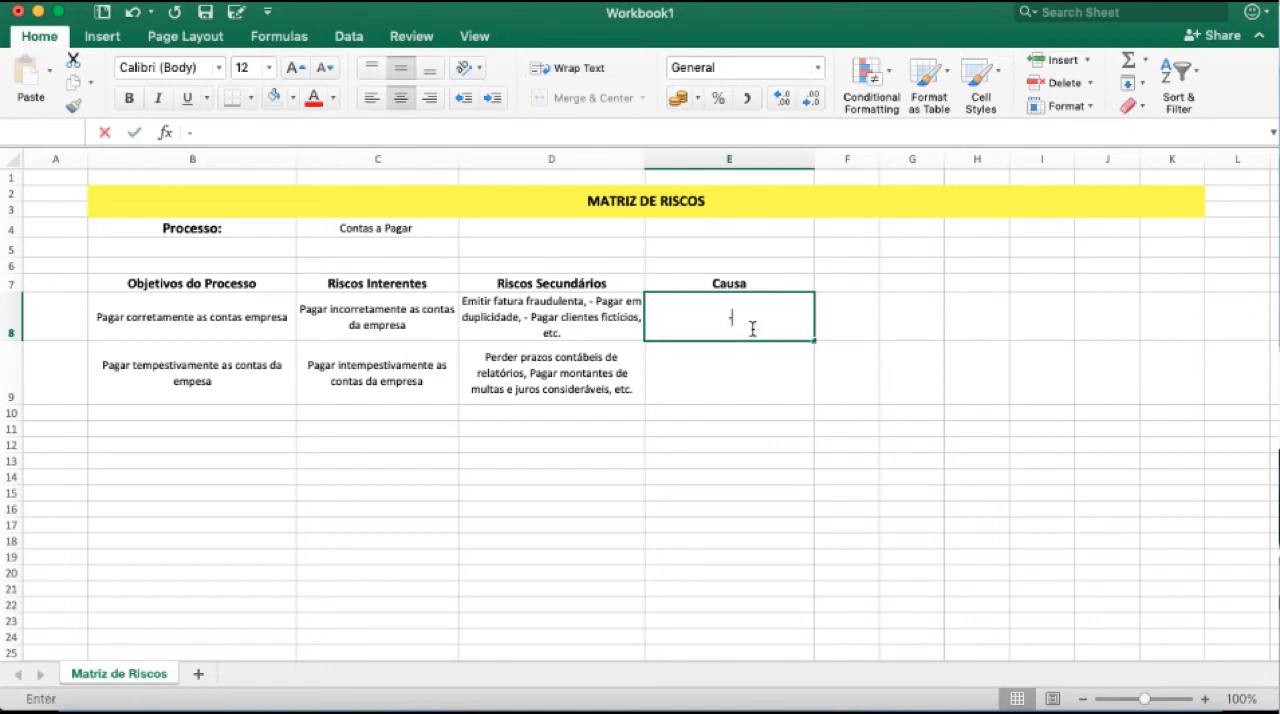
{"action": "type", "text": " Acess"}
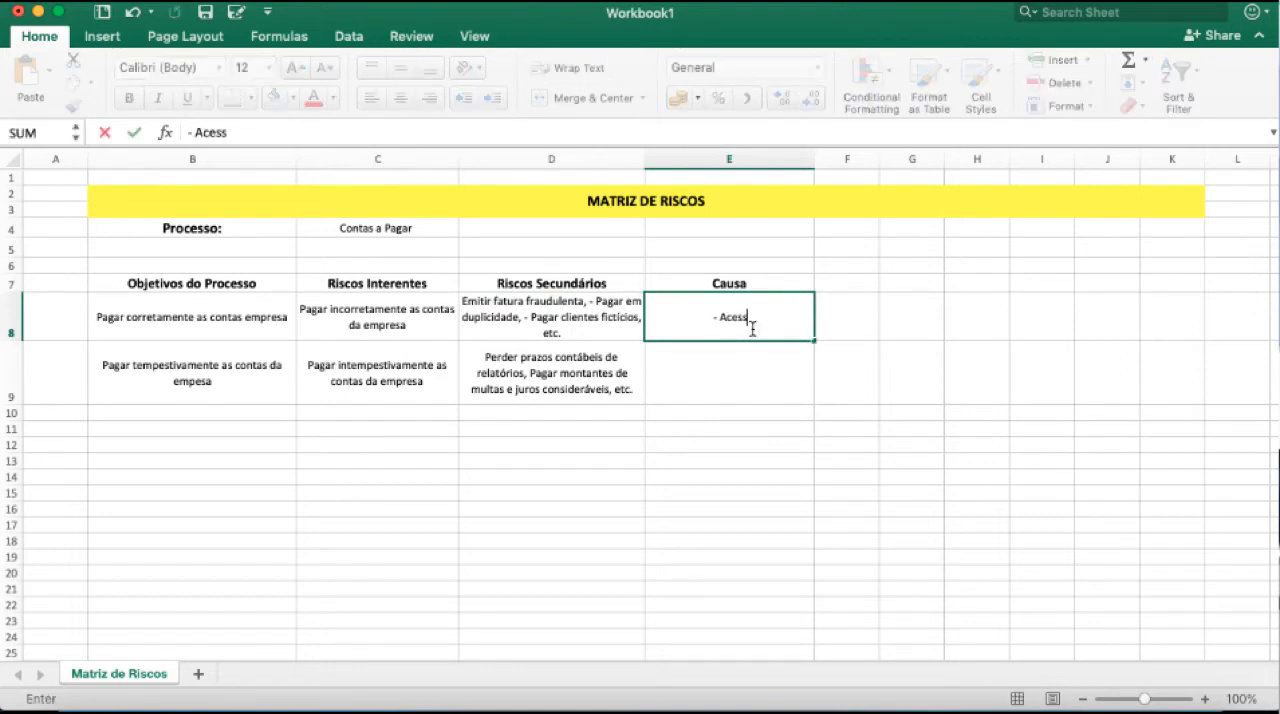
{"action": "type", "text": "o indevido ao sistema"}
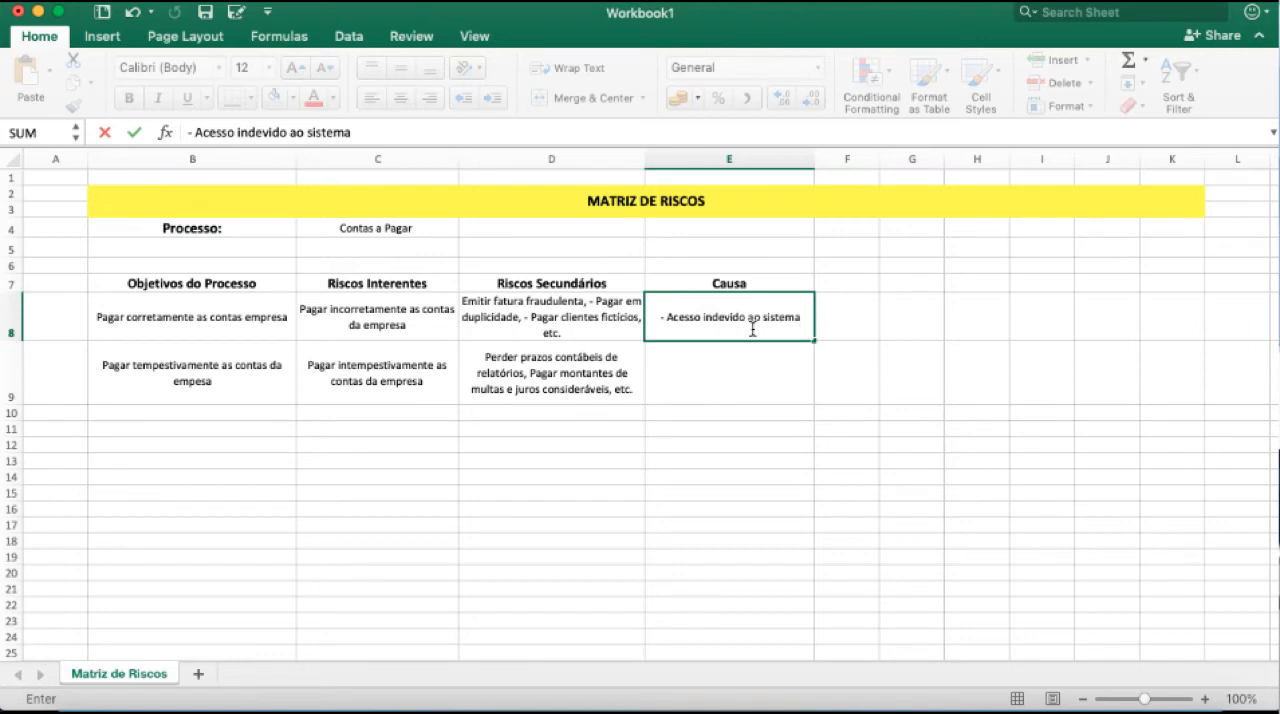
{"action": "type", "text": ", Fraude"}
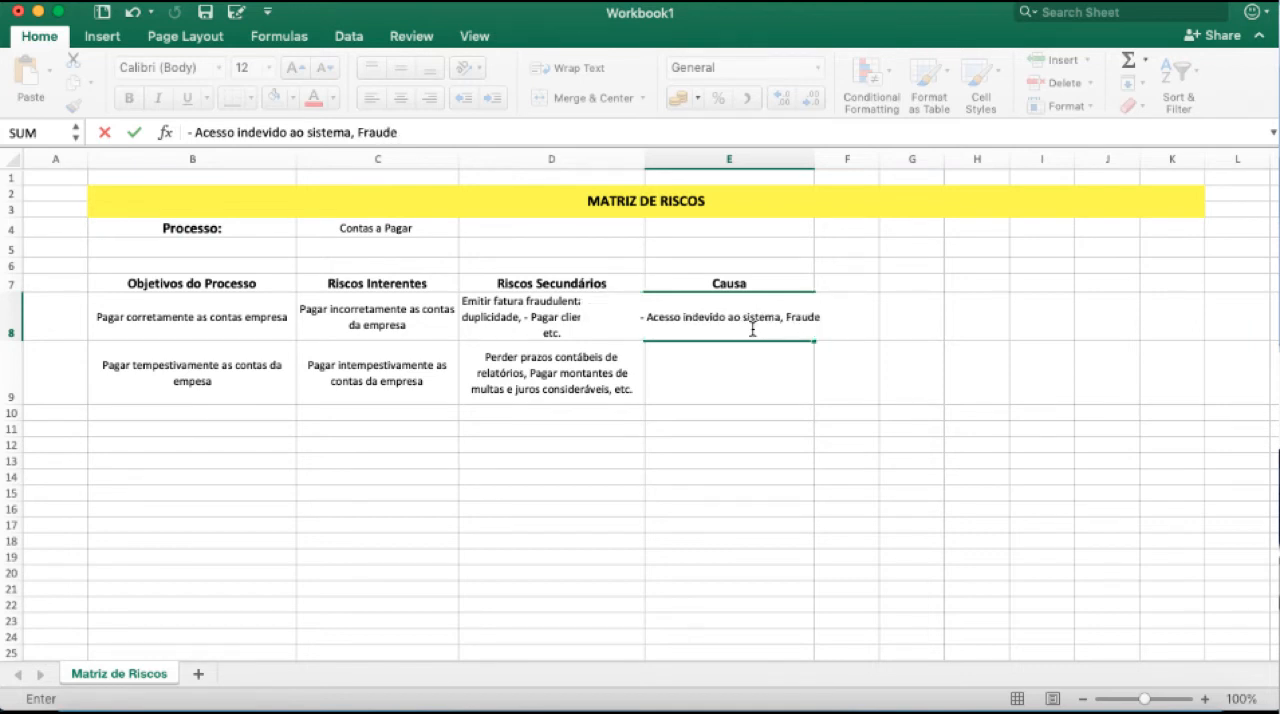
Remove the leading dash from the E8 entry and extend it with ", Falta de conciliações,".
{"action": "left_click", "coordinate": [648, 317]}
{"action": "key", "text": "BackSpace"}
{"action": "key", "text": "BackSpace"}
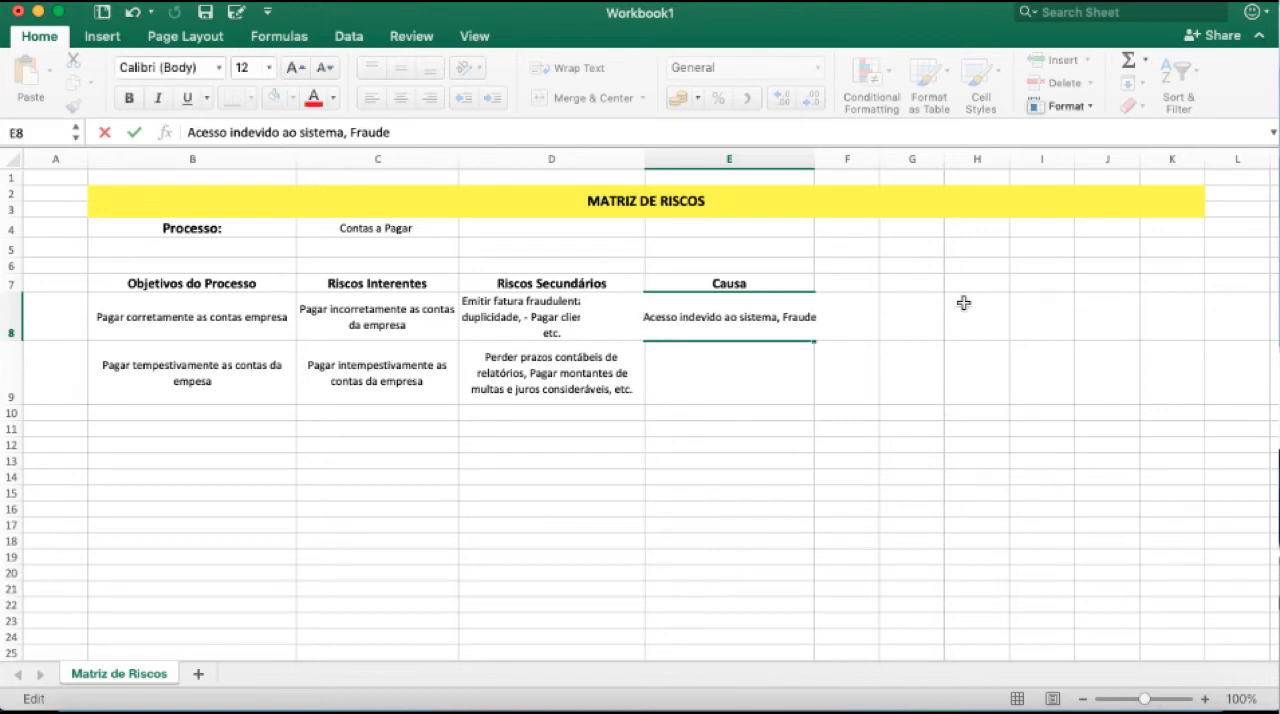
{"action": "type", "text": ","}
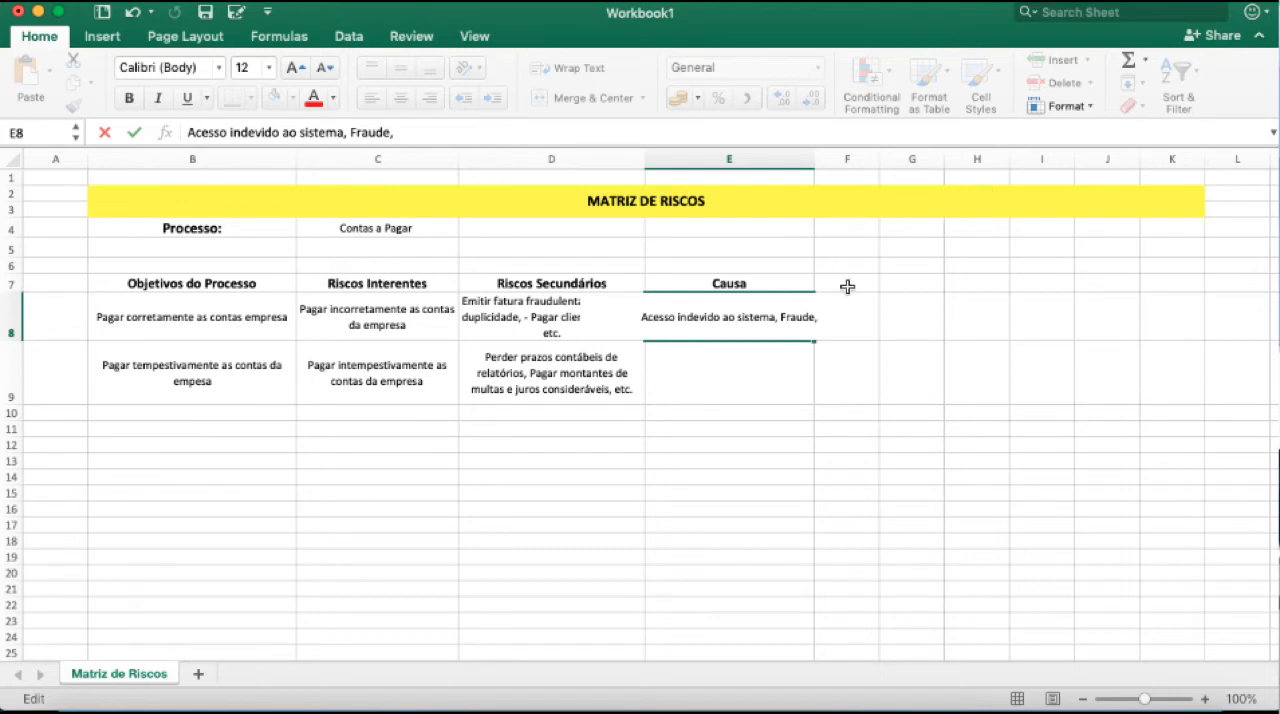
{"action": "type", "text": " Falta de conciliação"}
{"action": "type", "text": "s,"}
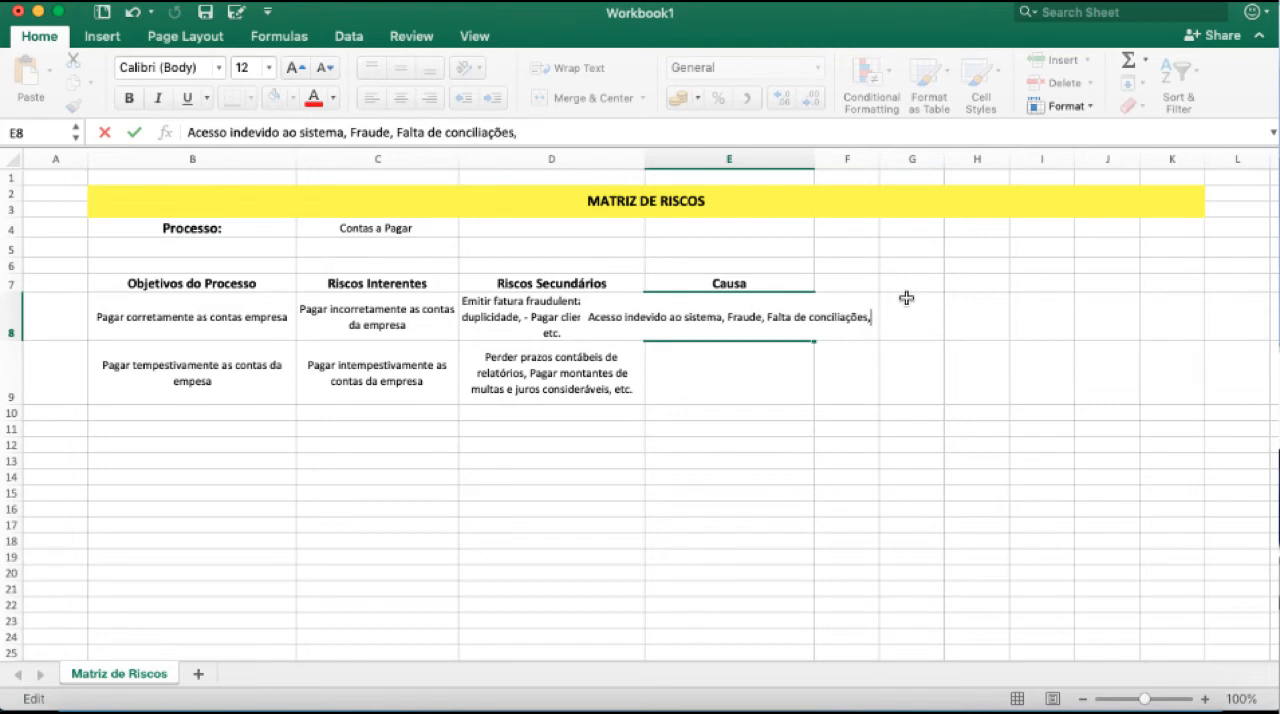
Wrap the text of the causes in E8 and complete the entry with "etc.".
{"action": "left_click", "coordinate": [692, 374]}
{"action": "left_click", "coordinate": [737, 316]}
{"action": "left_click", "coordinate": [573, 69]}
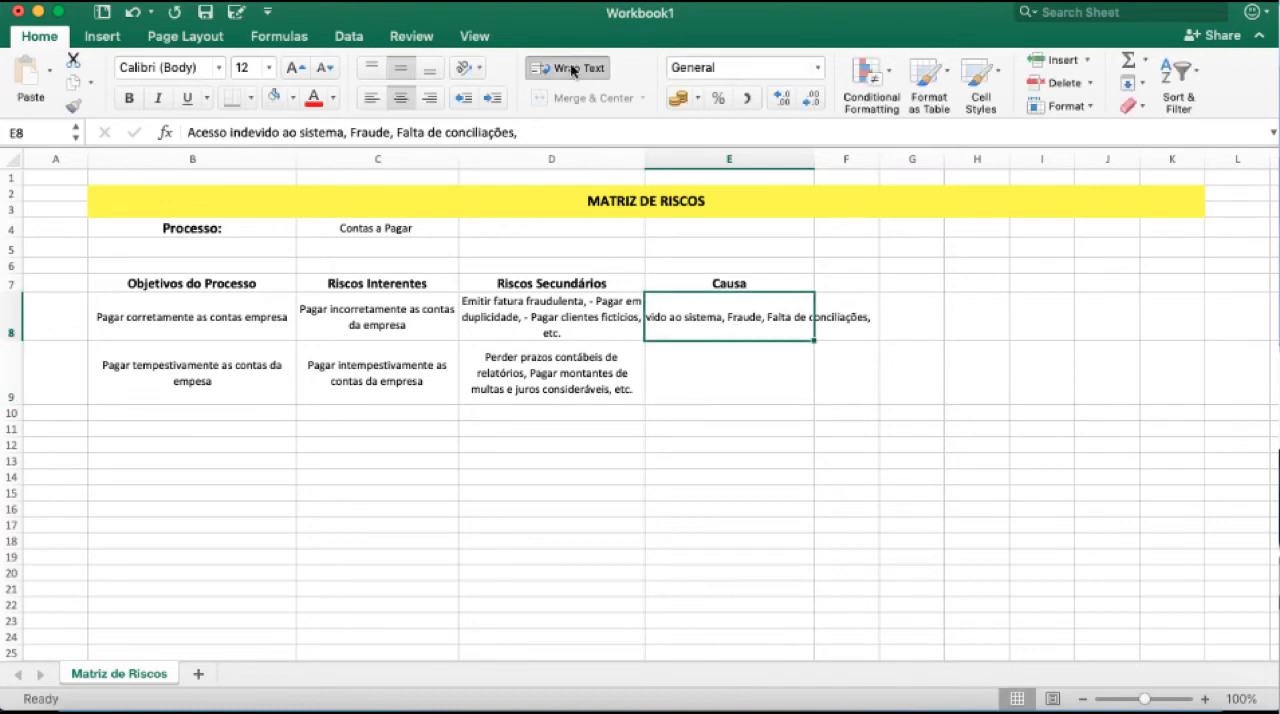
{"action": "left_click", "coordinate": [600, 305]}
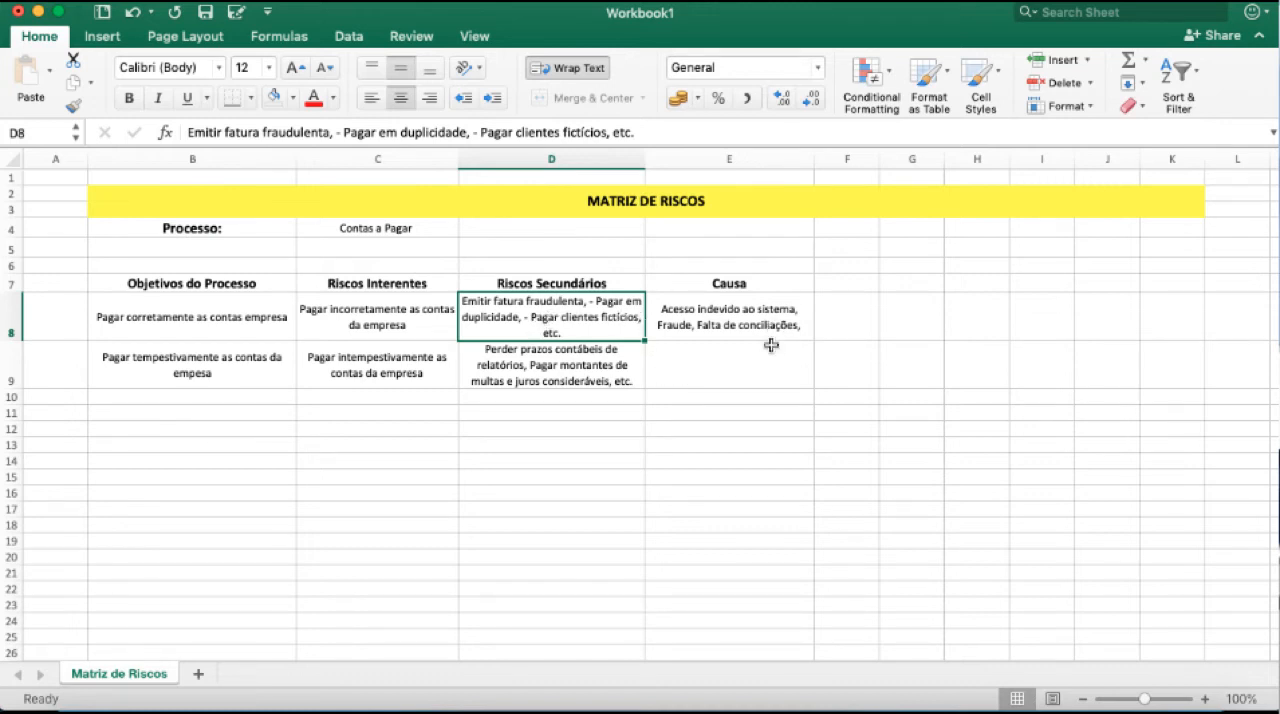
{"action": "double_click", "coordinate": [779, 322]}
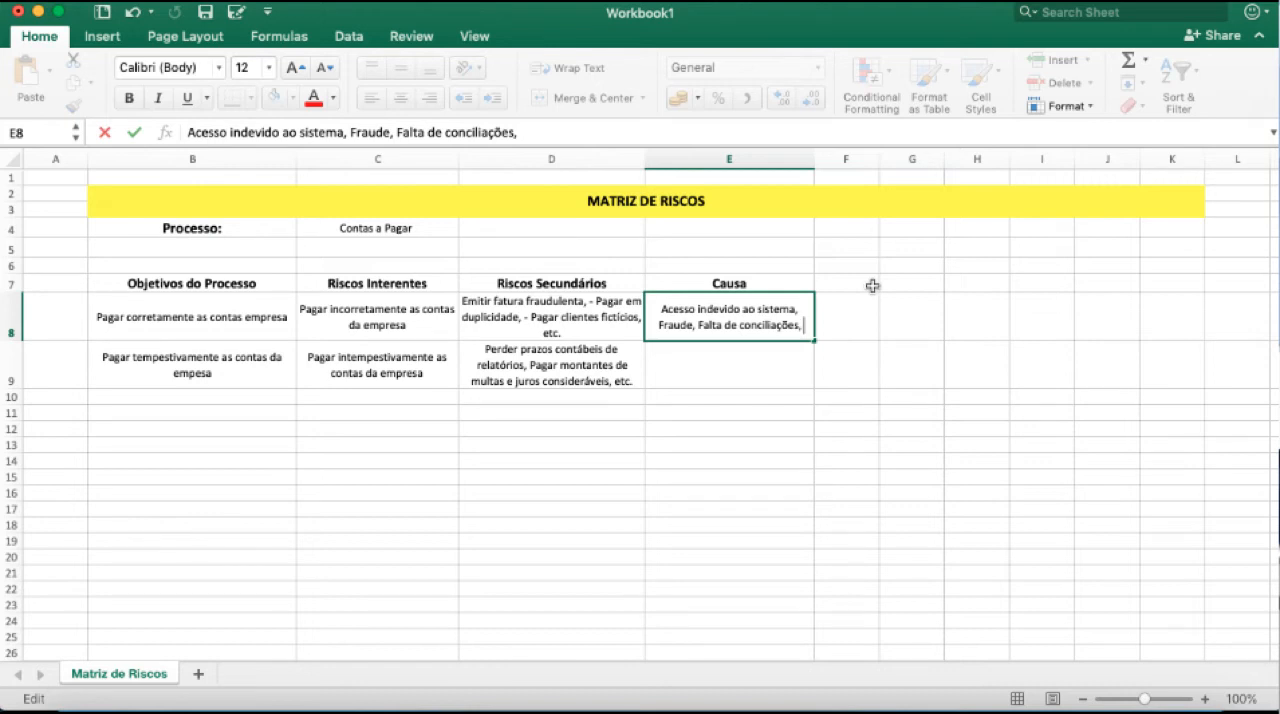
{"action": "type", "text": "etc."}
{"action": "key", "text": "Return"}
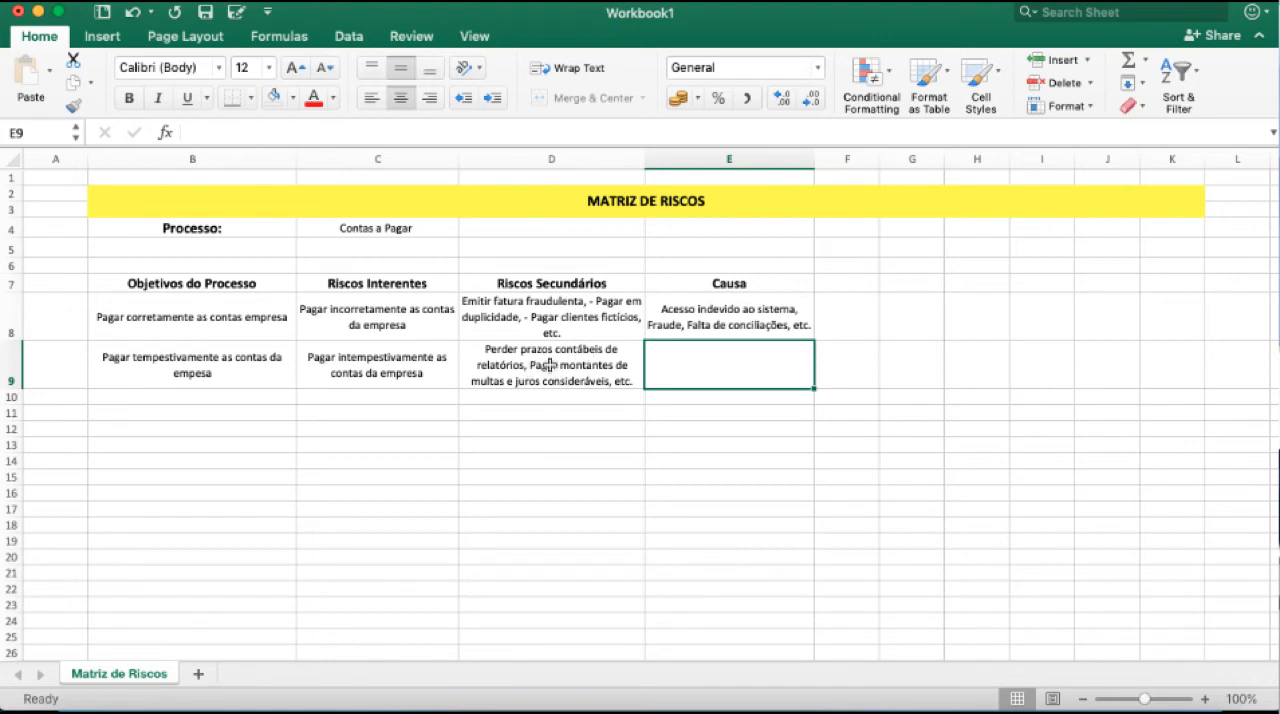
Enter "Falta de controle, Falta de mão de obra, etc." as the causes in E9.
{"action": "double_click", "coordinate": [701, 361]}
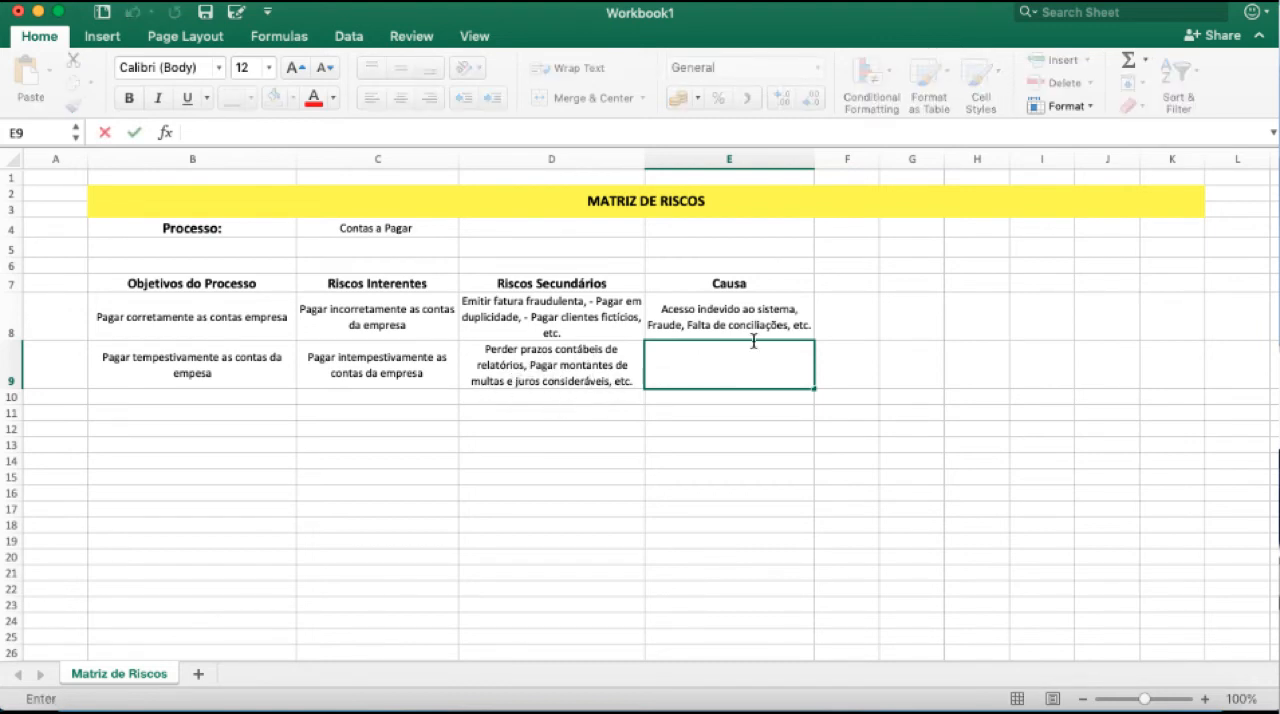
{"action": "type", "text": "Falta de controle, Fa"}
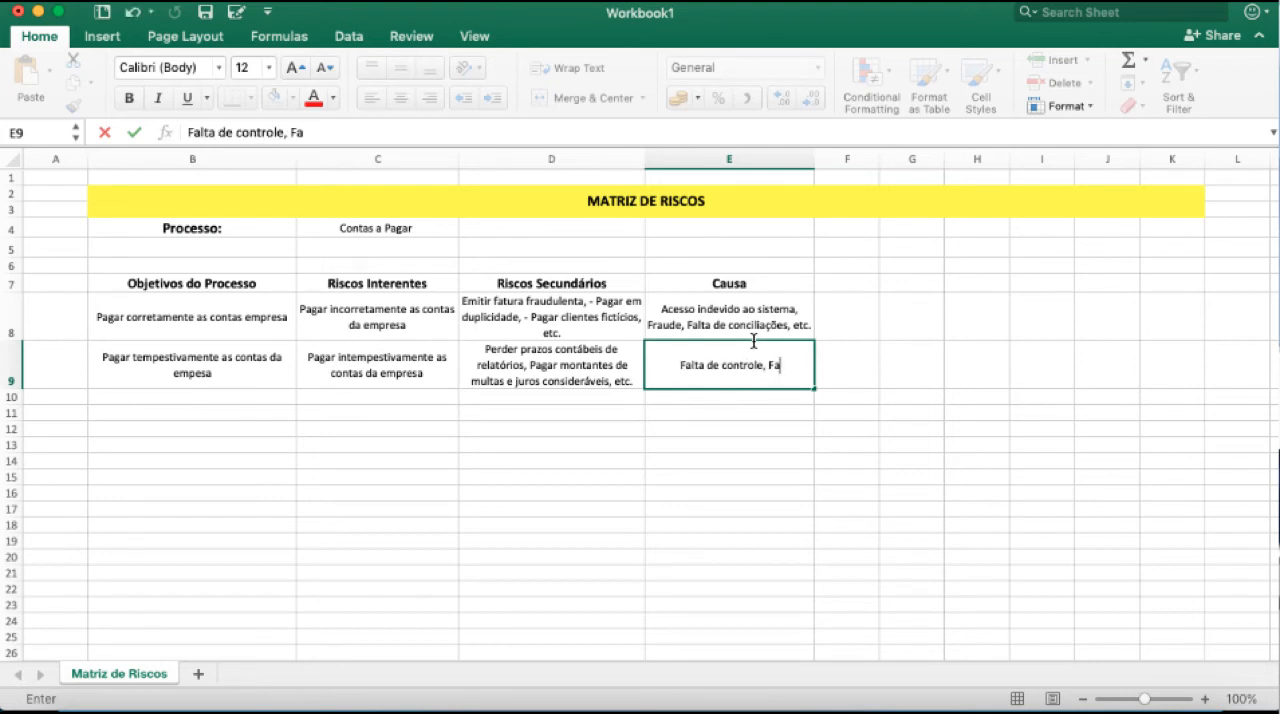
{"action": "type", "text": "lta de mão de obra,"}
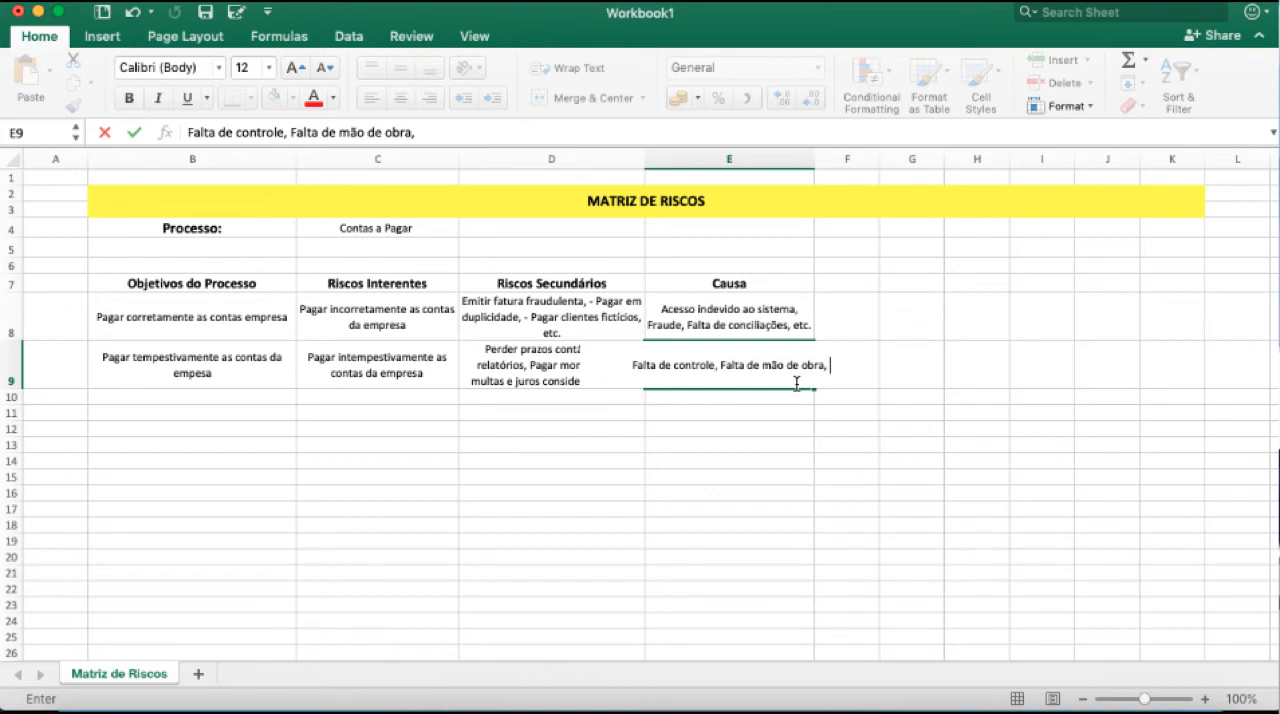
{"action": "type", "text": "etc."}
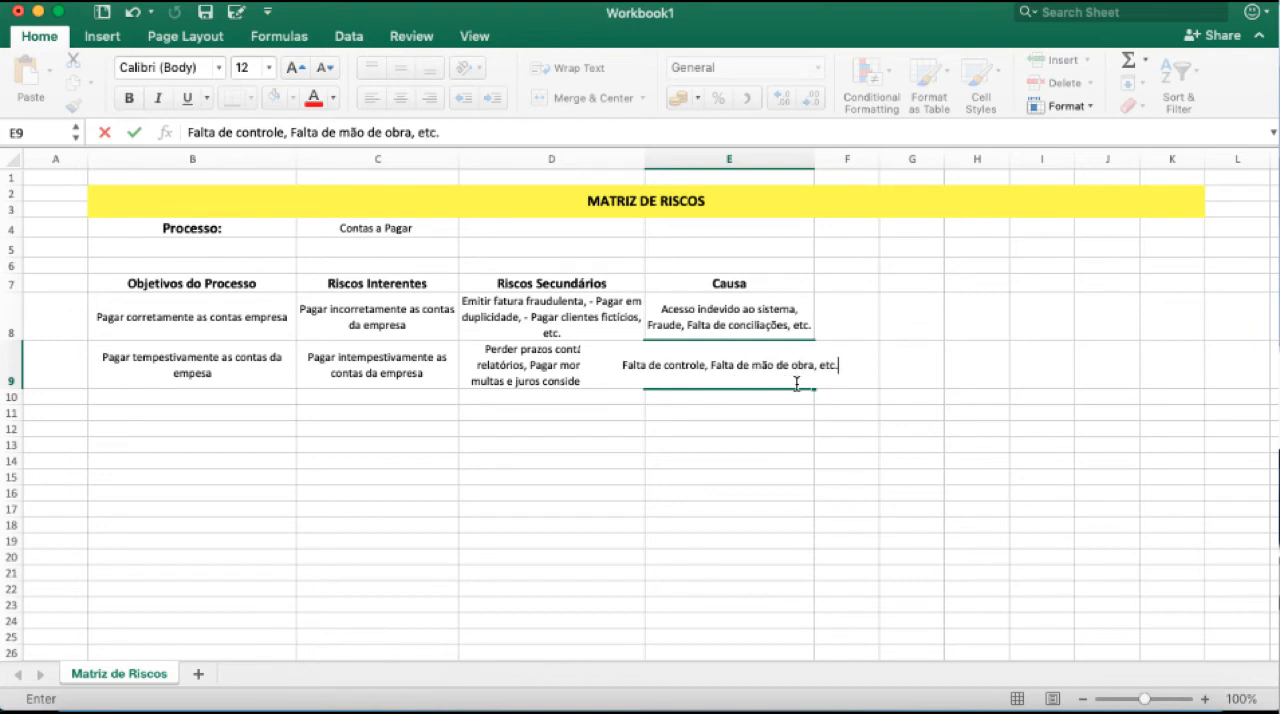
{"action": "key", "text": "Return"}
Wrap the text of the causes in E9.
{"action": "left_click", "coordinate": [774, 366]}
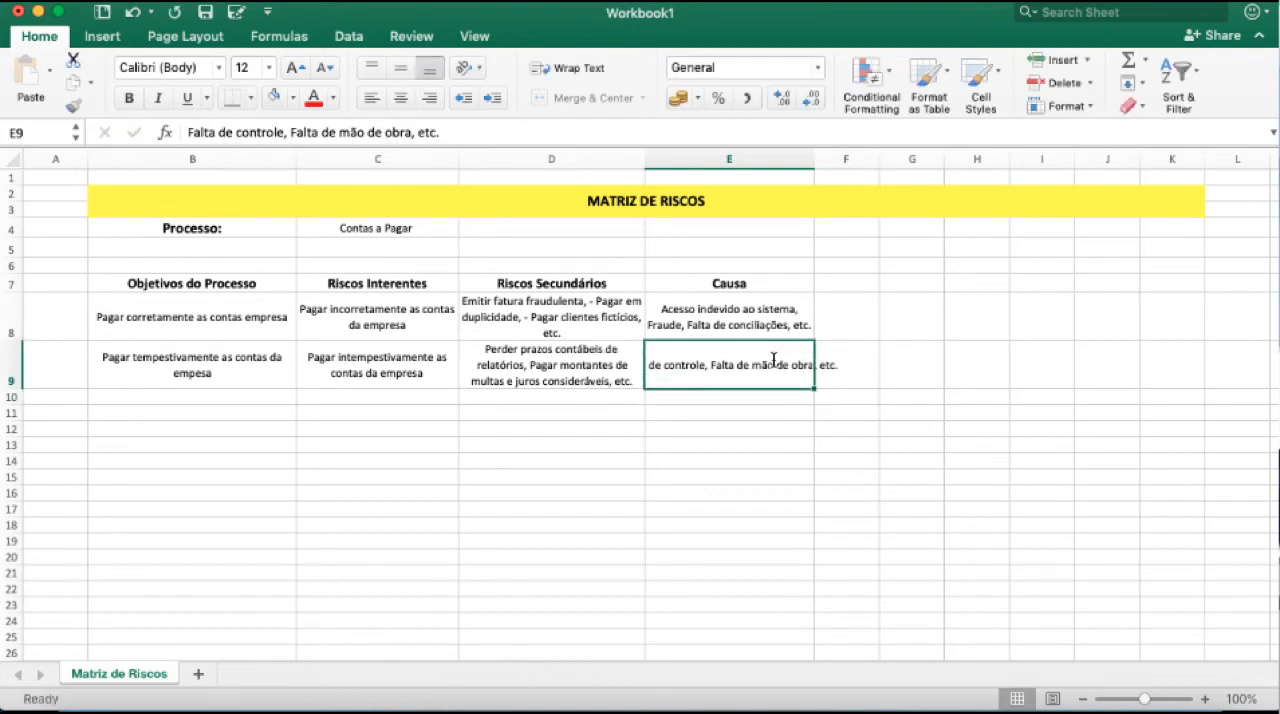
{"action": "left_click", "coordinate": [574, 74]}
{"action": "left_click", "coordinate": [561, 438]}
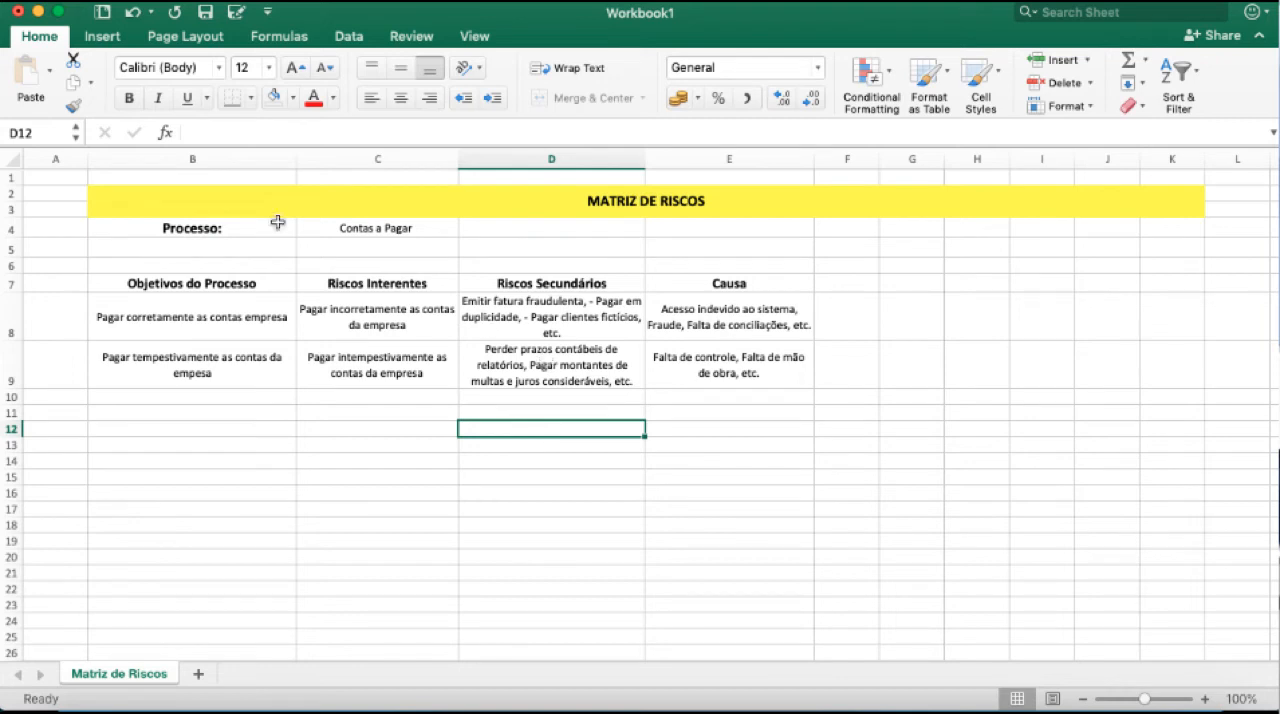
Insert a new column before the Objetivos do Processo column.
{"action": "right_click", "coordinate": [95, 151]}
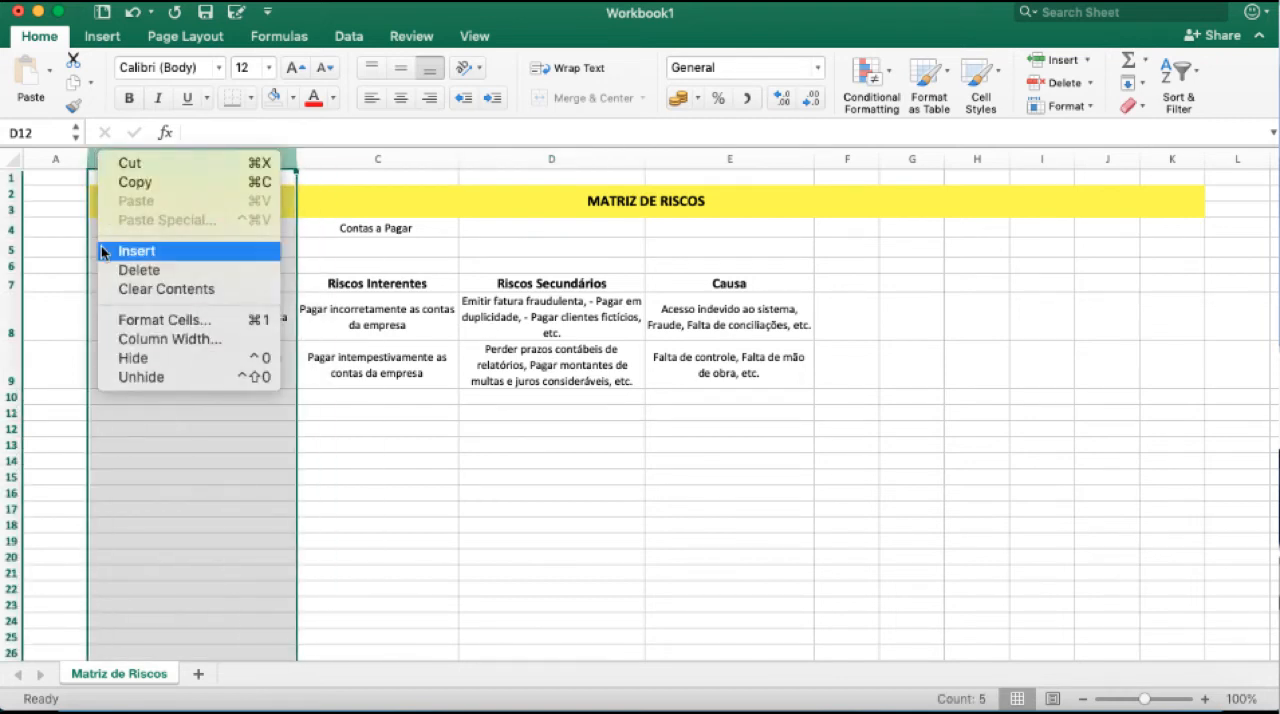
{"action": "left_click", "coordinate": [101, 249]}
{"action": "left_click", "coordinate": [128, 183]}
{"action": "left_click", "coordinate": [128, 183]}
Unmerge the MATRIZ DE RISCOS title and merge and center it again across B2:L3 to include the new column.
{"action": "left_click", "coordinate": [111, 198]}
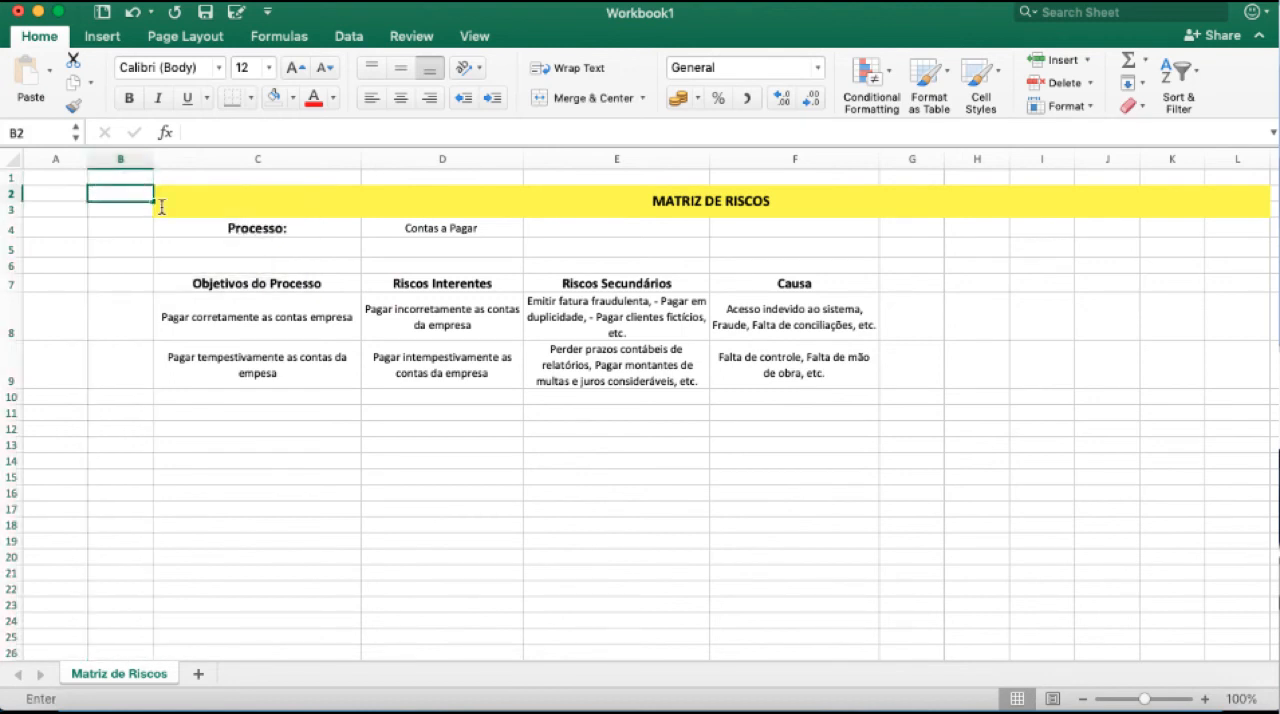
{"action": "left_click", "coordinate": [160, 205]}
{"action": "left_click_drag", "start_coordinate": [155, 208], "coordinate": [200, 197]}
{"action": "left_click", "coordinate": [573, 98]}
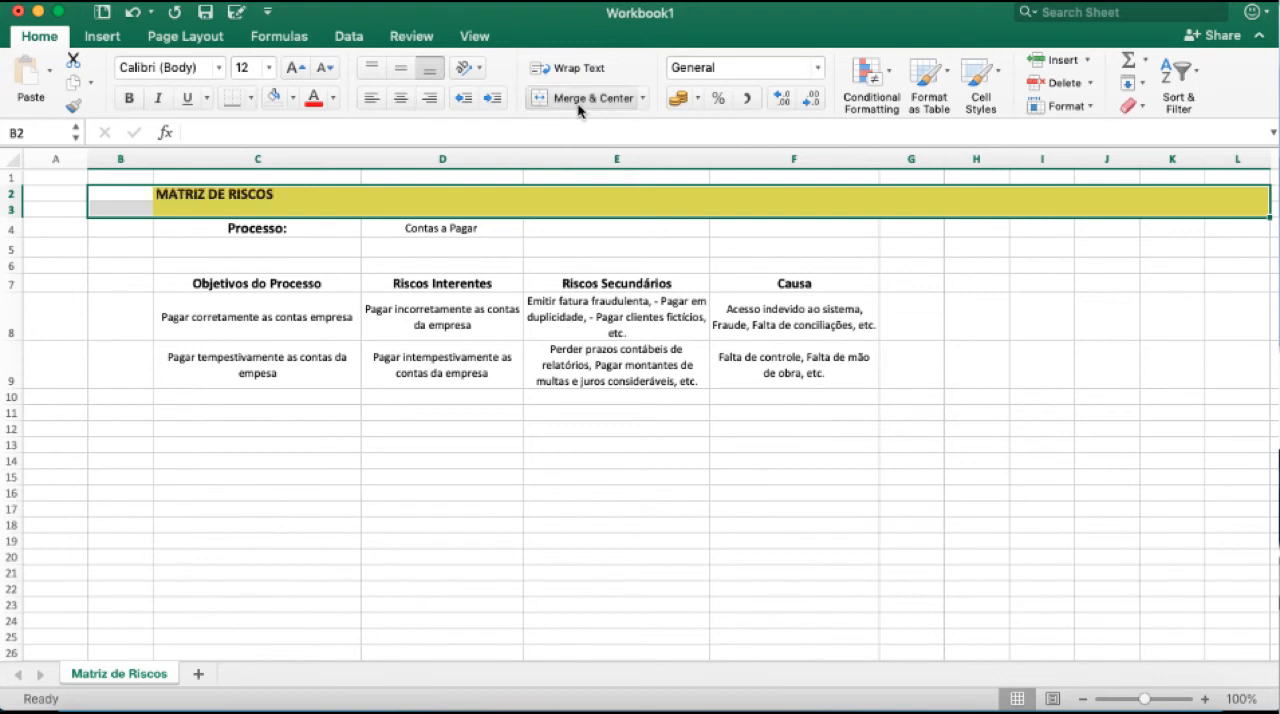
{"action": "left_click", "coordinate": [440, 368]}
{"action": "left_click_drag", "start_coordinate": [177, 214], "coordinate": [1240, 210]}
{"action": "left_click", "coordinate": [580, 98]}
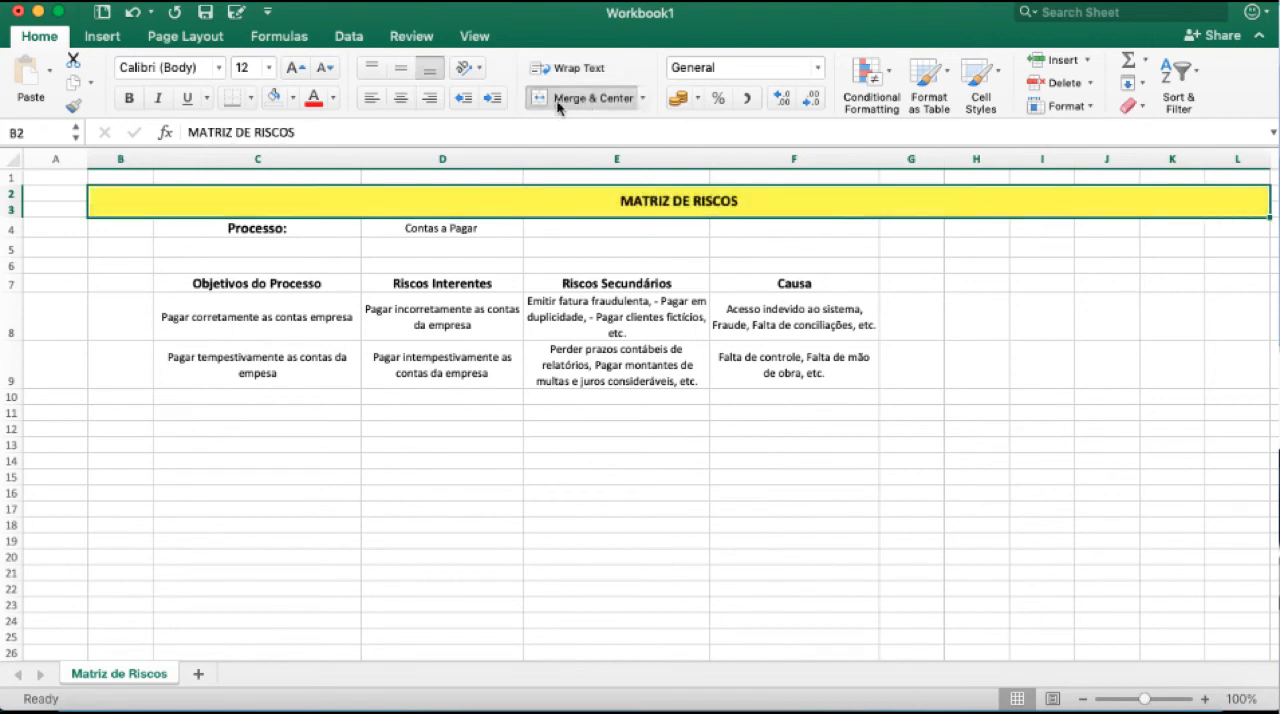
{"action": "left_click", "coordinate": [334, 338]}
Enter the heading "#" in B7 and number the two objective rows 1 and 2 in B8 and B9.
{"action": "left_click", "coordinate": [117, 280]}
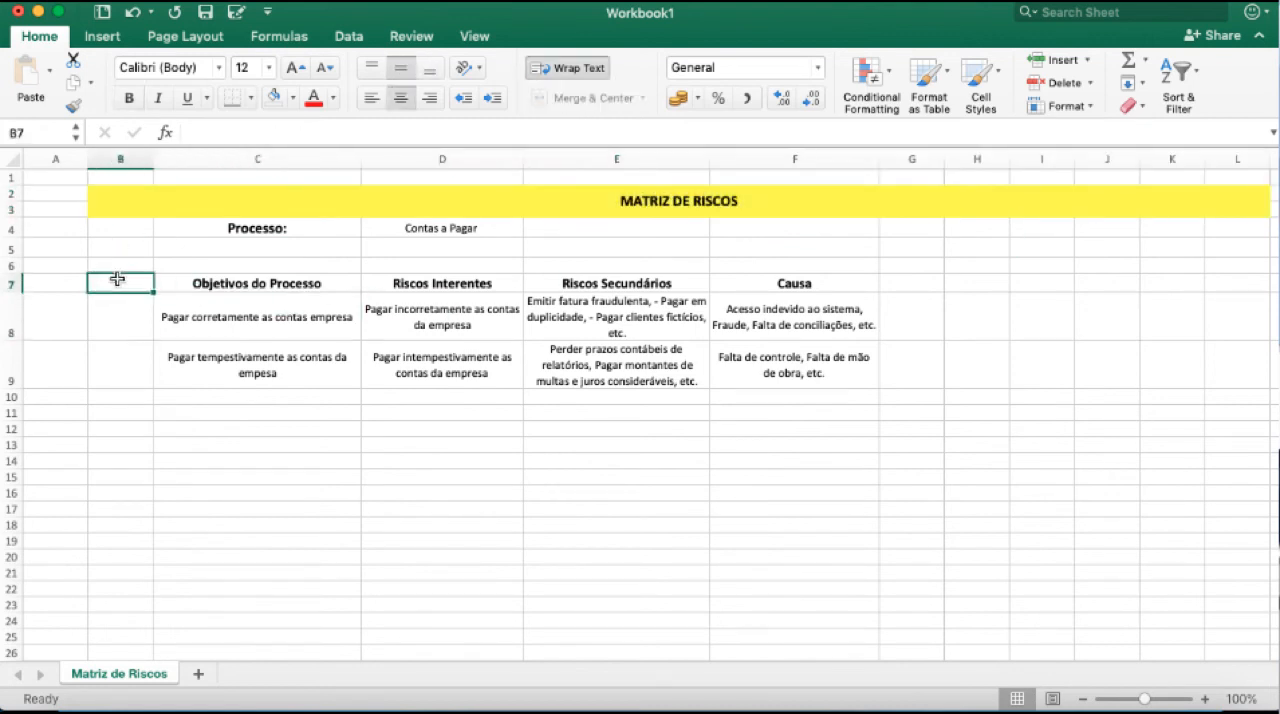
{"action": "type", "text": "#"}
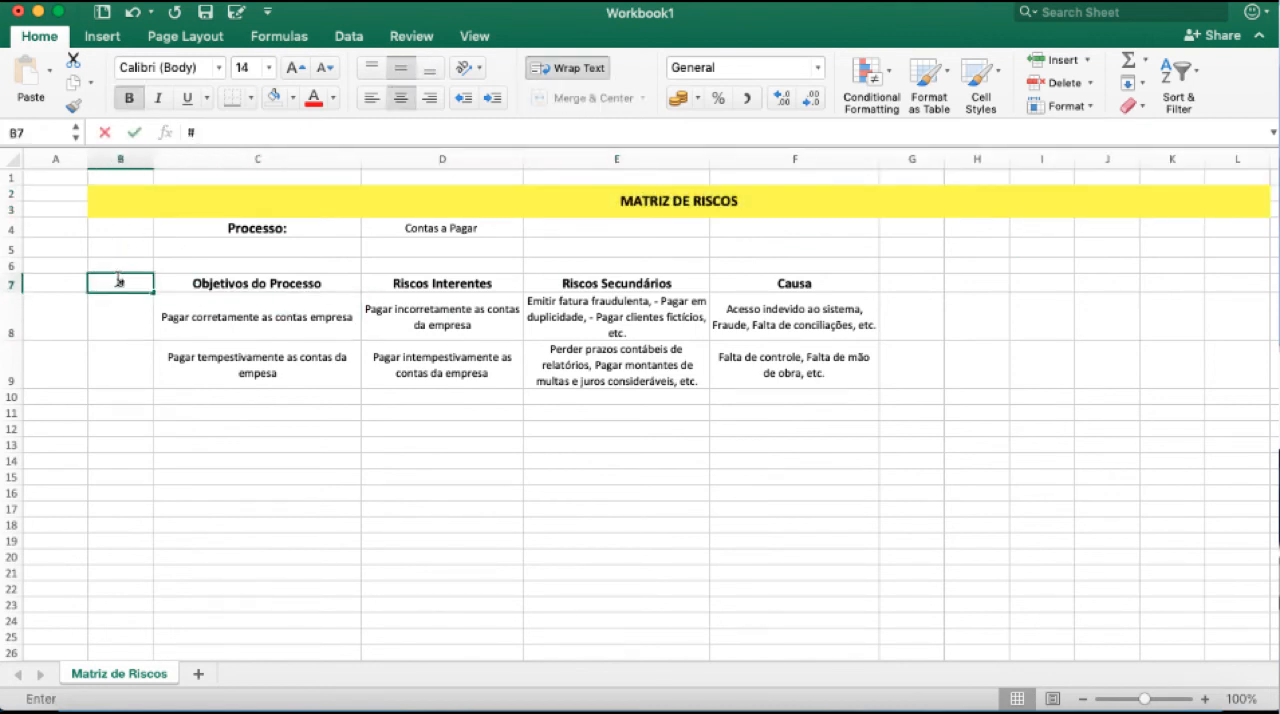
{"action": "key", "text": "Tab"}
{"action": "left_click", "coordinate": [130, 312]}
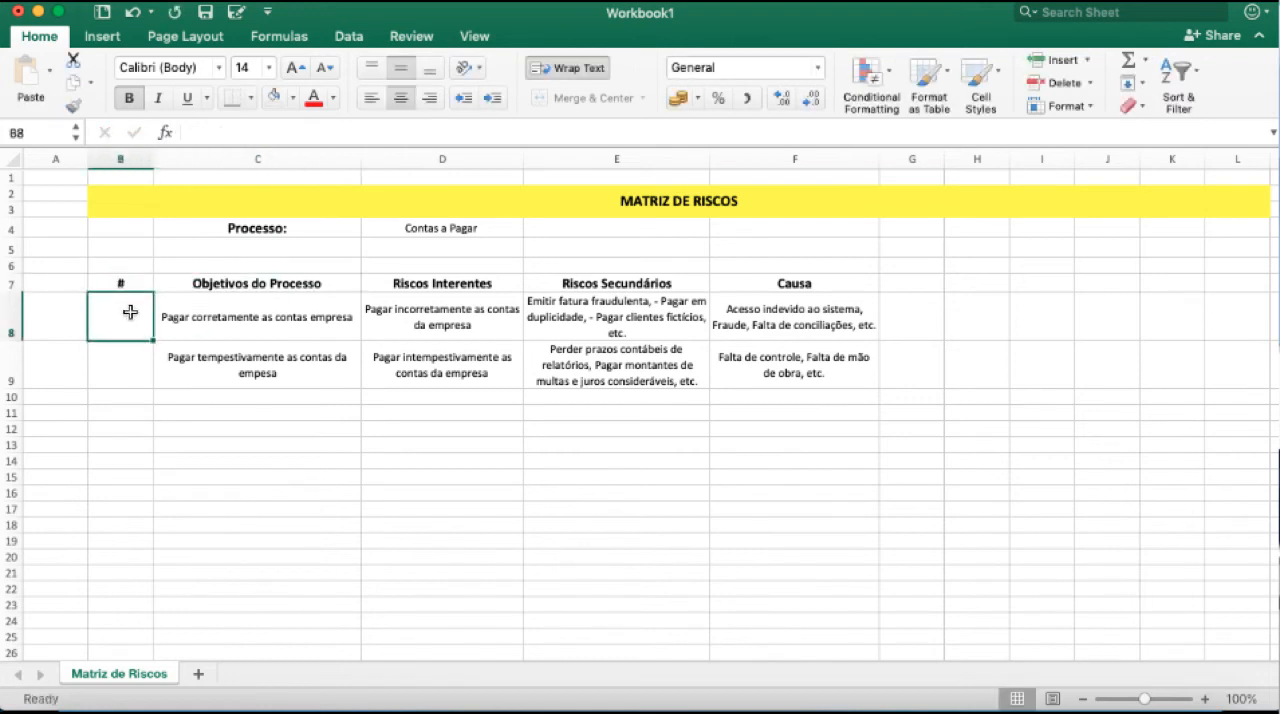
{"action": "type", "text": "1"}
{"action": "key", "text": "Return"}
{"action": "type", "text": "2"}
{"action": "key", "text": "Return"}
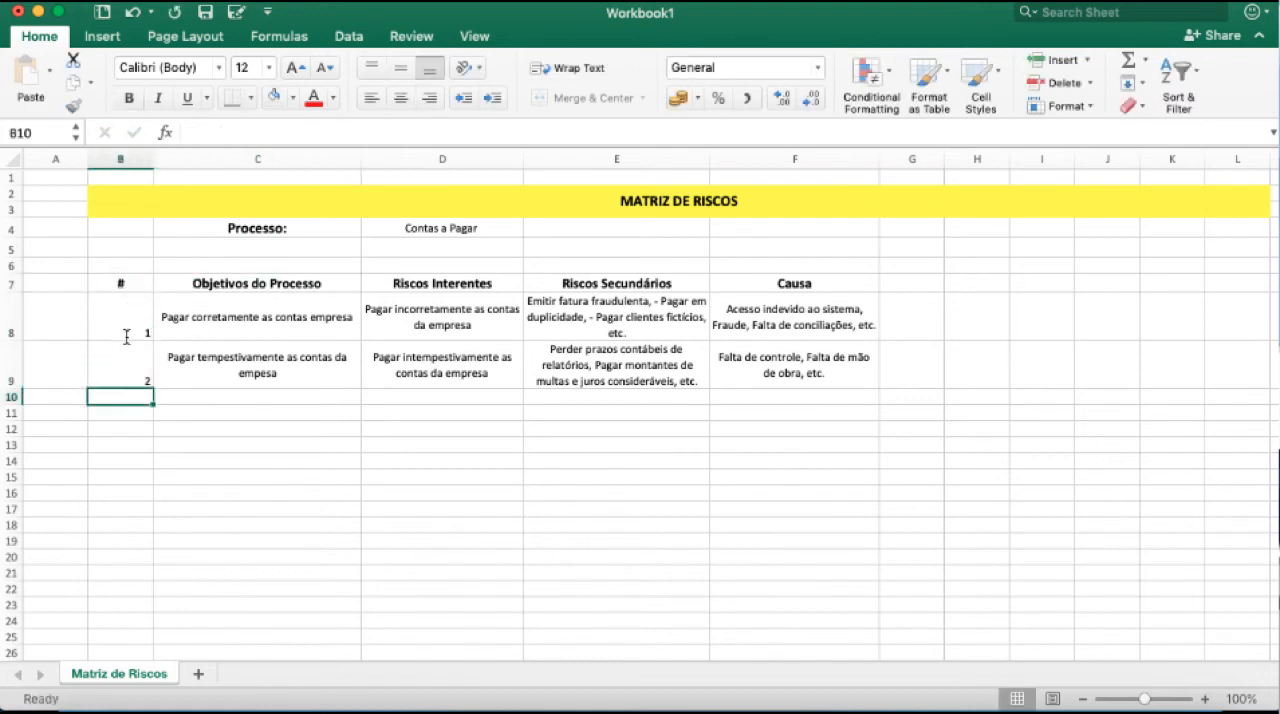
Center the row numbers in B8:B9 vertically and horizontally.
{"action": "left_click_drag", "start_coordinate": [130, 312], "coordinate": [103, 368]}
{"action": "left_click", "coordinate": [400, 68]}
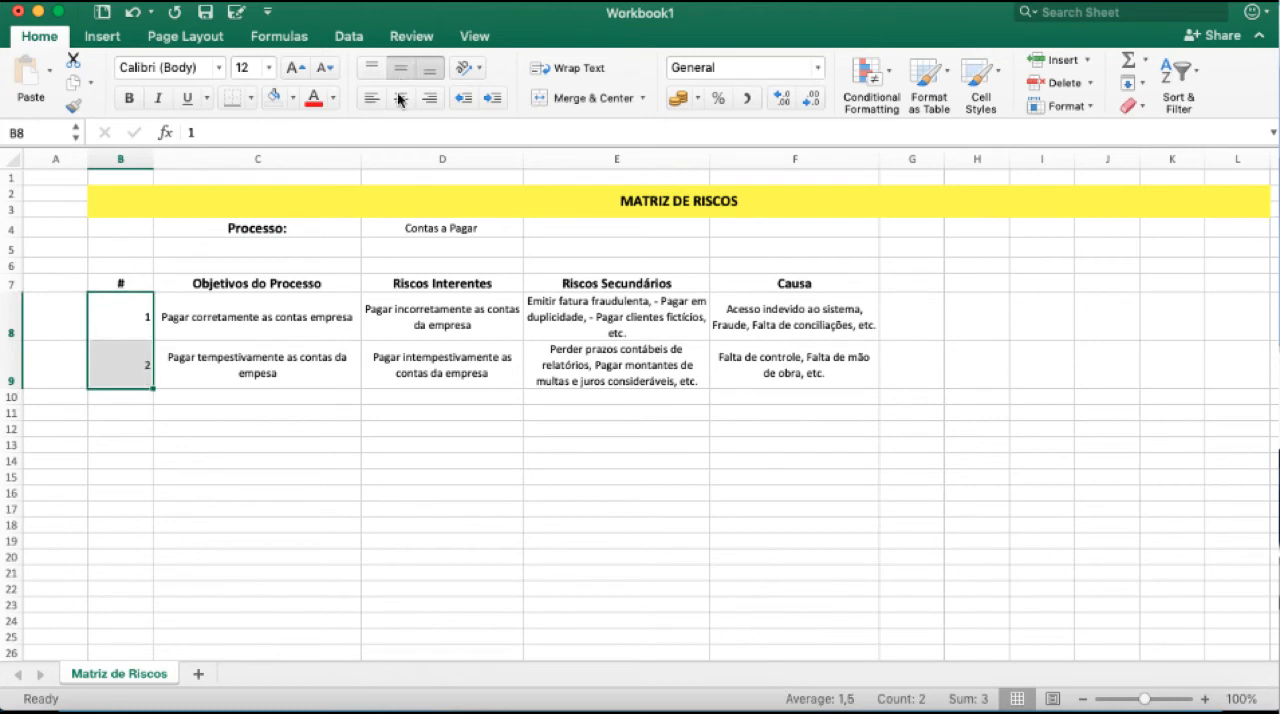
{"action": "left_click", "coordinate": [400, 97]}
{"action": "left_click", "coordinate": [254, 451]}
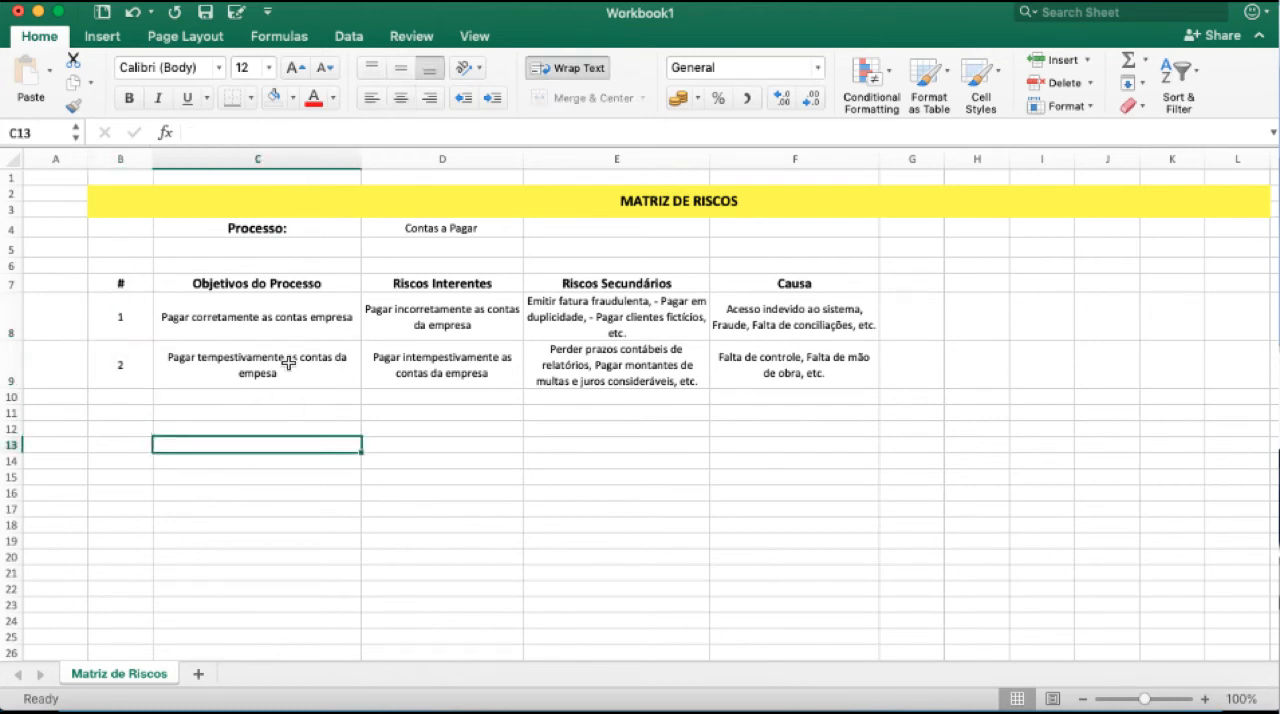
Insert a new column before the Riscos Interentes column and enter the heading "R" in D7.
{"action": "left_click", "coordinate": [390, 160]}
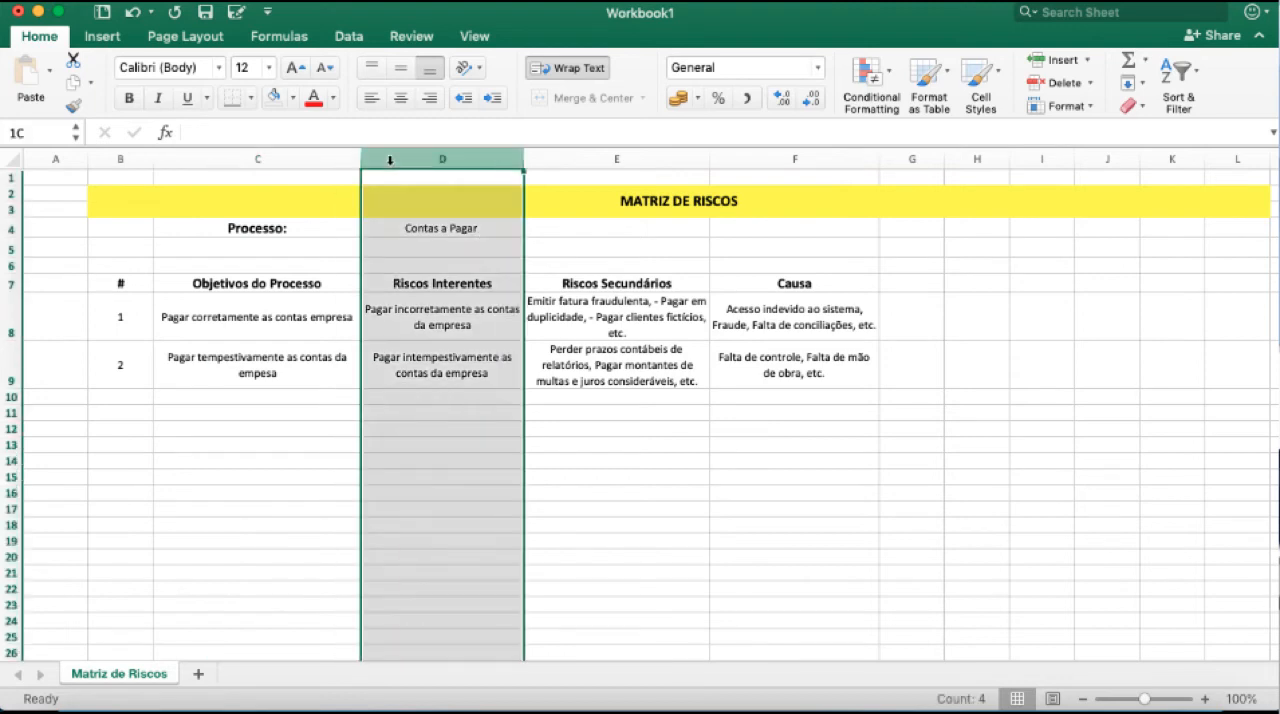
{"action": "right_click", "coordinate": [390, 162]}
{"action": "left_click", "coordinate": [400, 258]}
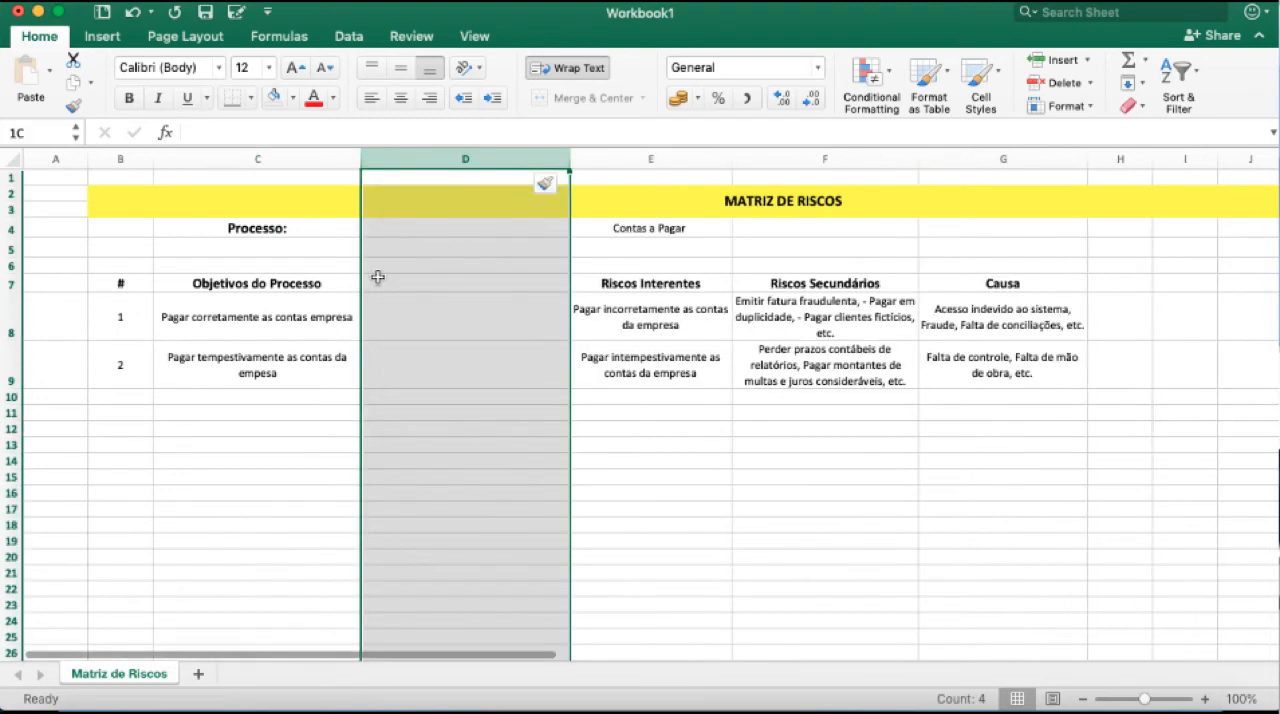
{"action": "left_click", "coordinate": [388, 281]}
{"action": "type", "text": "R"}
{"action": "key", "text": "Return"}
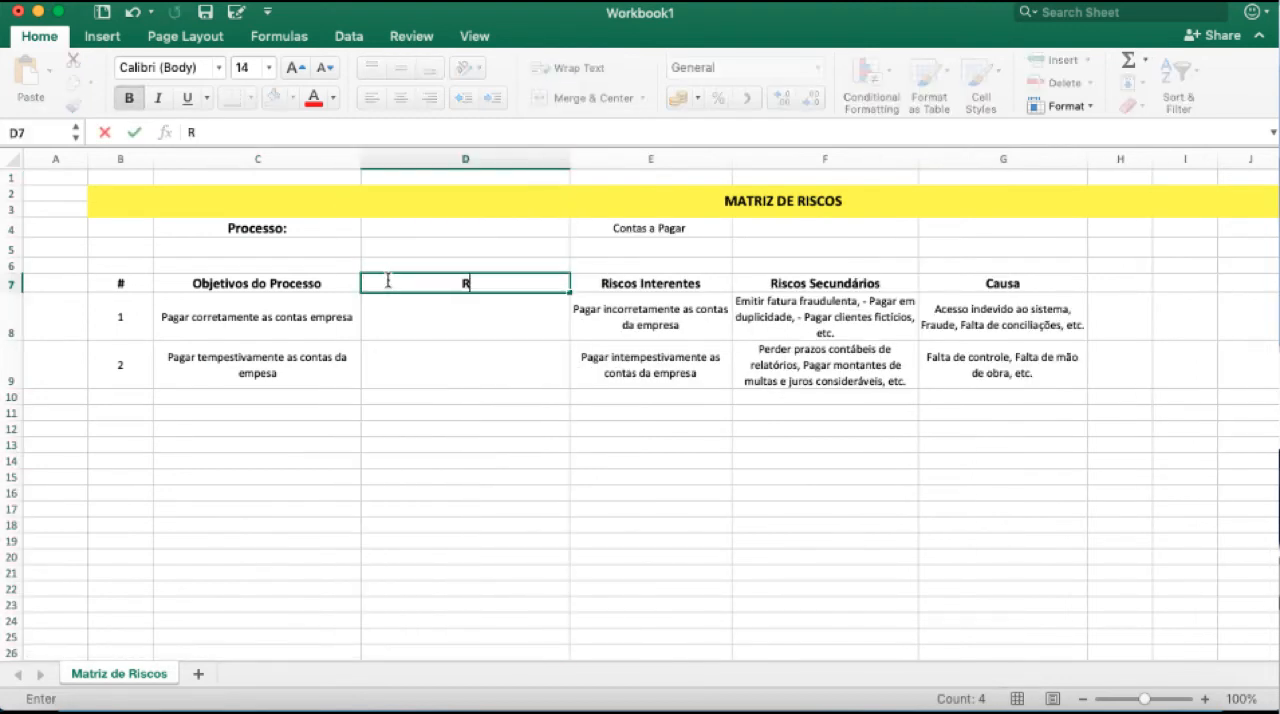
Label the two inherent risks R1 and R2 in D8 and D9 and narrow column D to fit the codes.
{"action": "type", "text": "1"}
{"action": "key", "text": "Return"}
{"action": "type", "text": "2"}
{"action": "key", "text": "Return"}
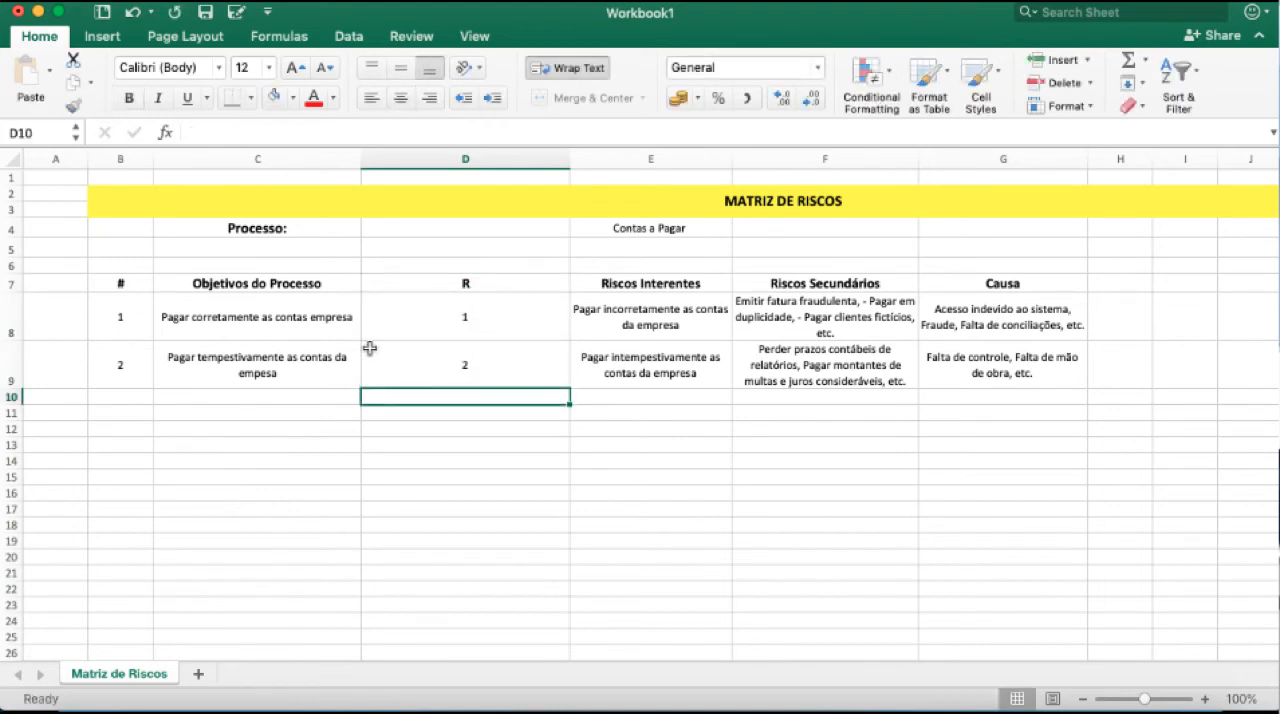
{"action": "double_click", "coordinate": [433, 309]}
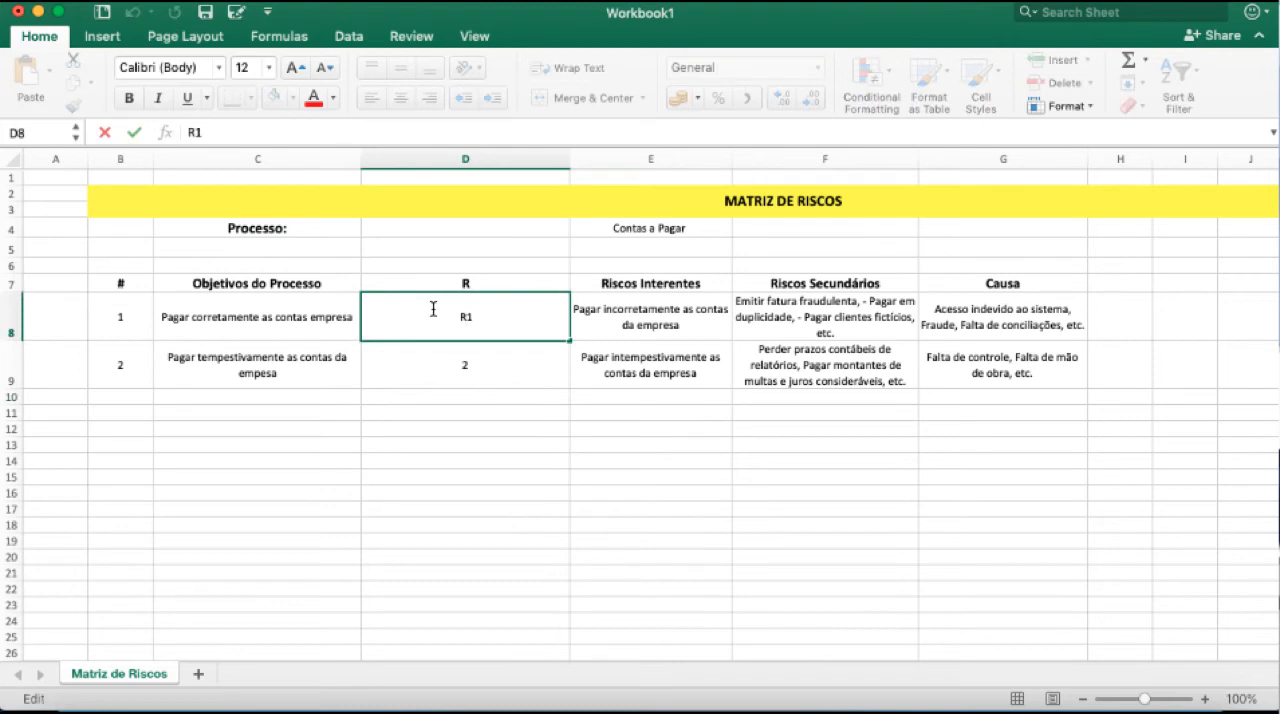
{"action": "key", "text": "Return"}
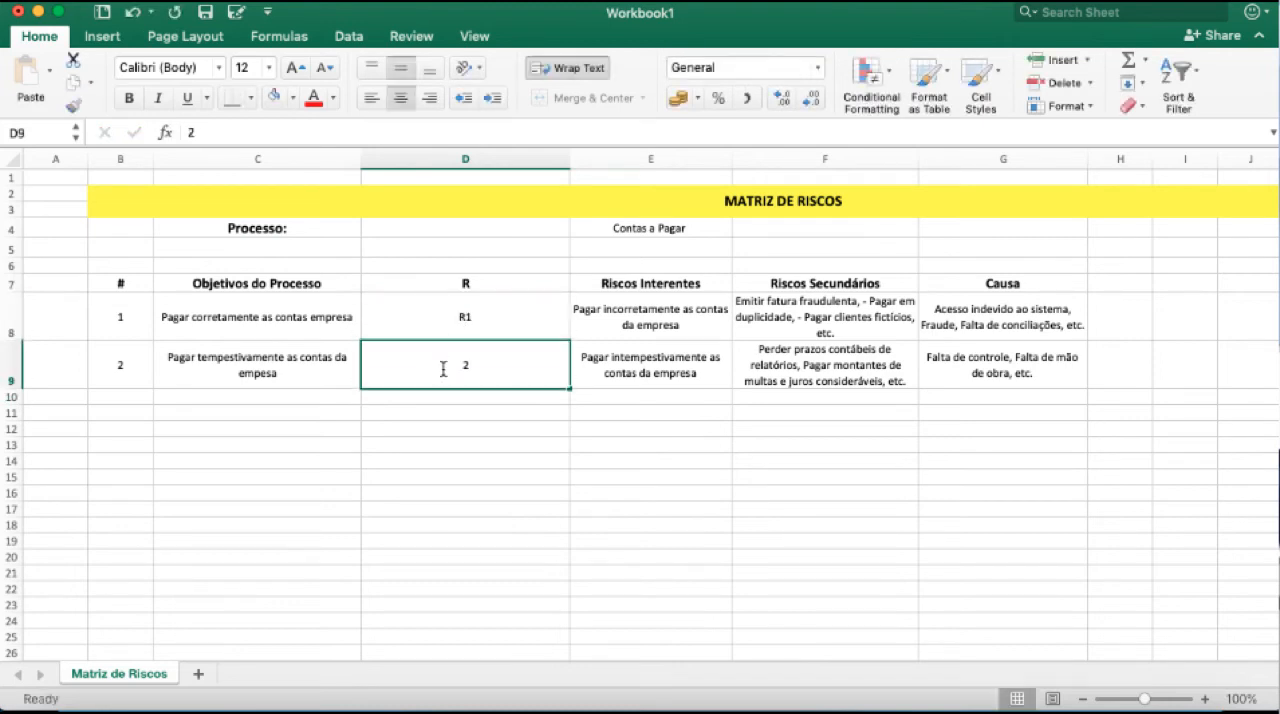
{"action": "double_click", "coordinate": [443, 369]}
{"action": "type", "text": "R2"}
{"action": "key", "text": "Return"}
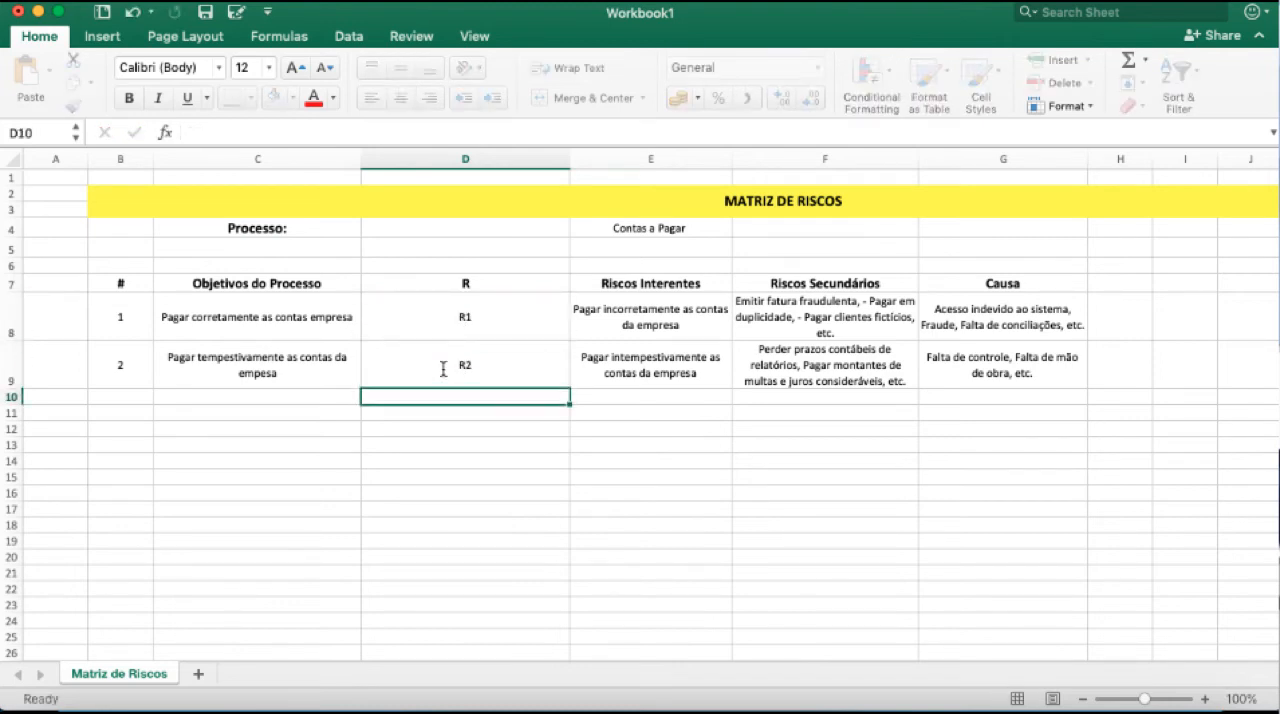
{"action": "left_click_drag", "start_coordinate": [570, 158], "coordinate": [400, 165]}
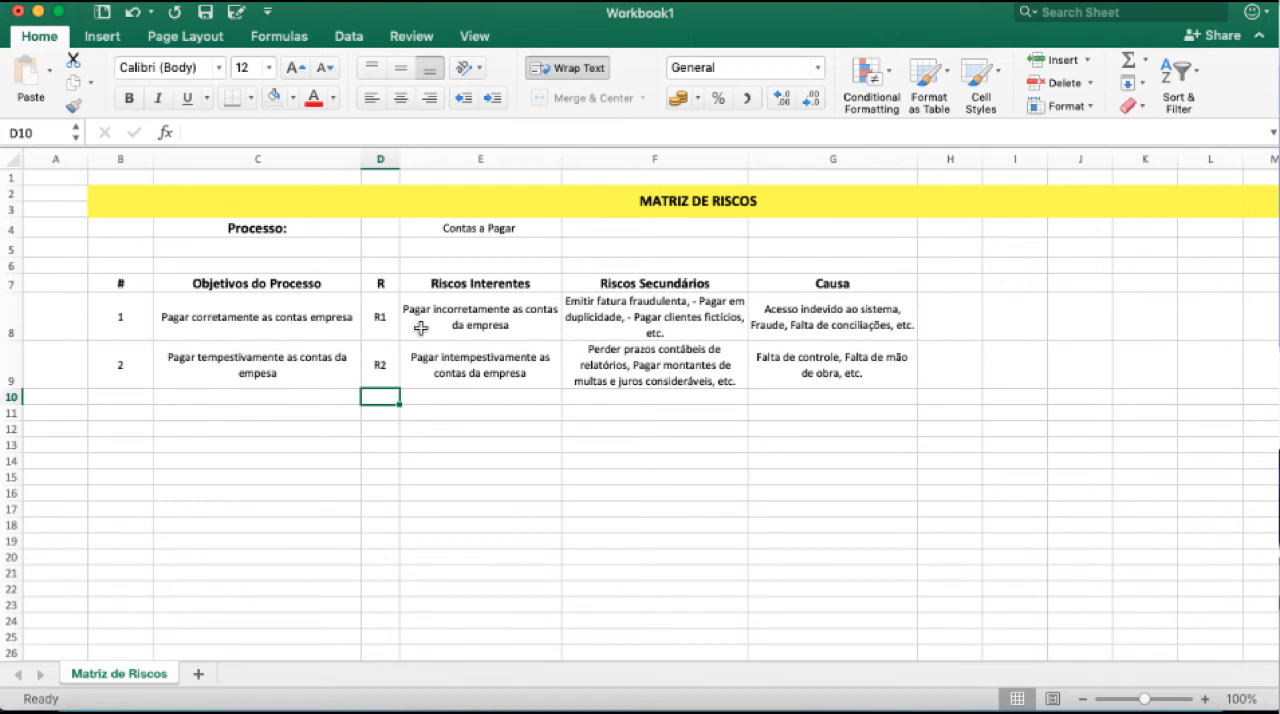
Prefix the first two secondary risks in F8 with the codes "R1 -1" and "R1 - 2".
{"action": "double_click", "coordinate": [572, 303]}
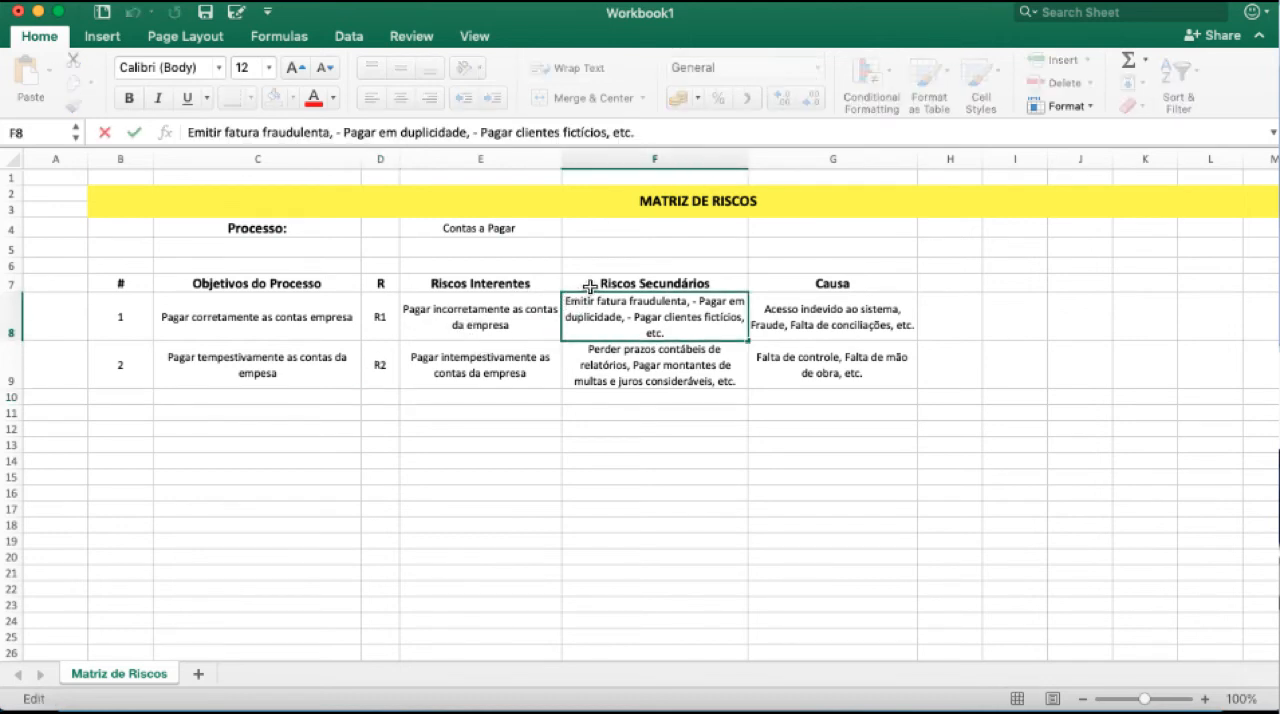
{"action": "type", "text": "R! -1"}
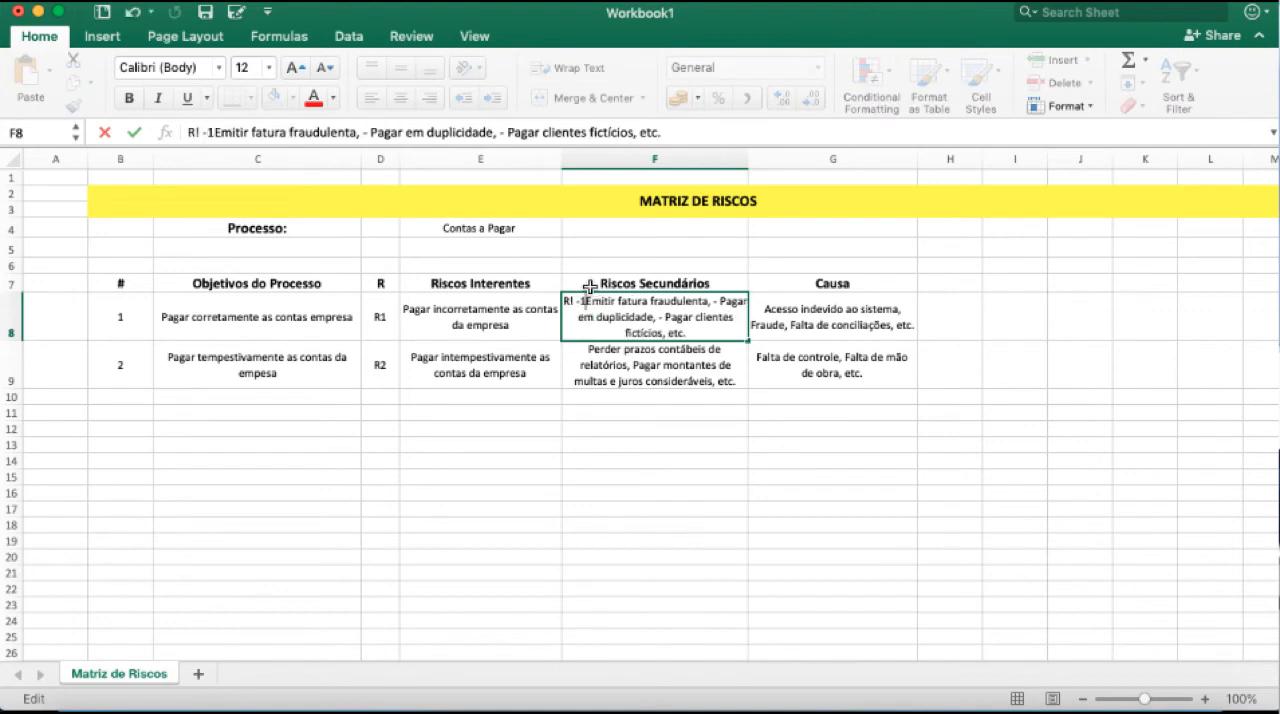
{"action": "key", "text": "Left"}
{"action": "key", "text": "Left"}
{"action": "key", "text": "Left"}
{"action": "key", "text": "BackSpace"}
{"action": "type", "text": "1"}
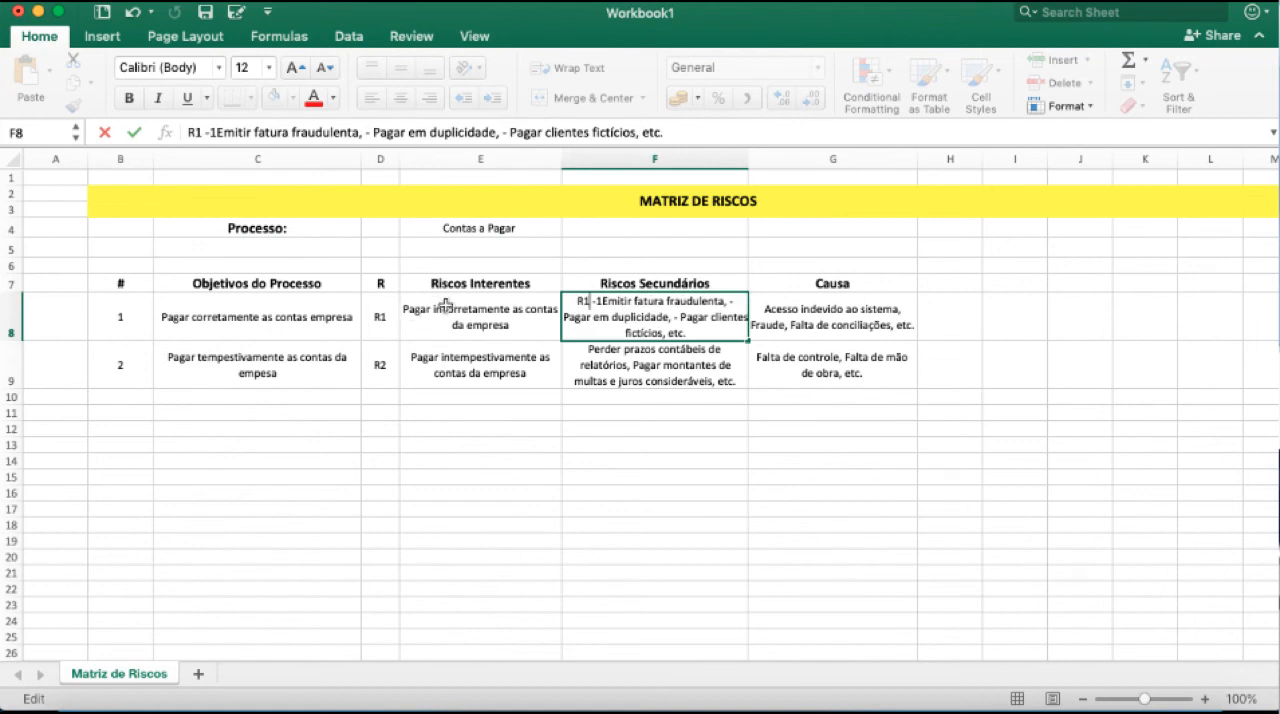
{"action": "left_click", "coordinate": [605, 299]}
{"action": "type", "text": "R2"}
{"action": "key", "text": "BackSpace"}
{"action": "type", "text": "1 - 2"}
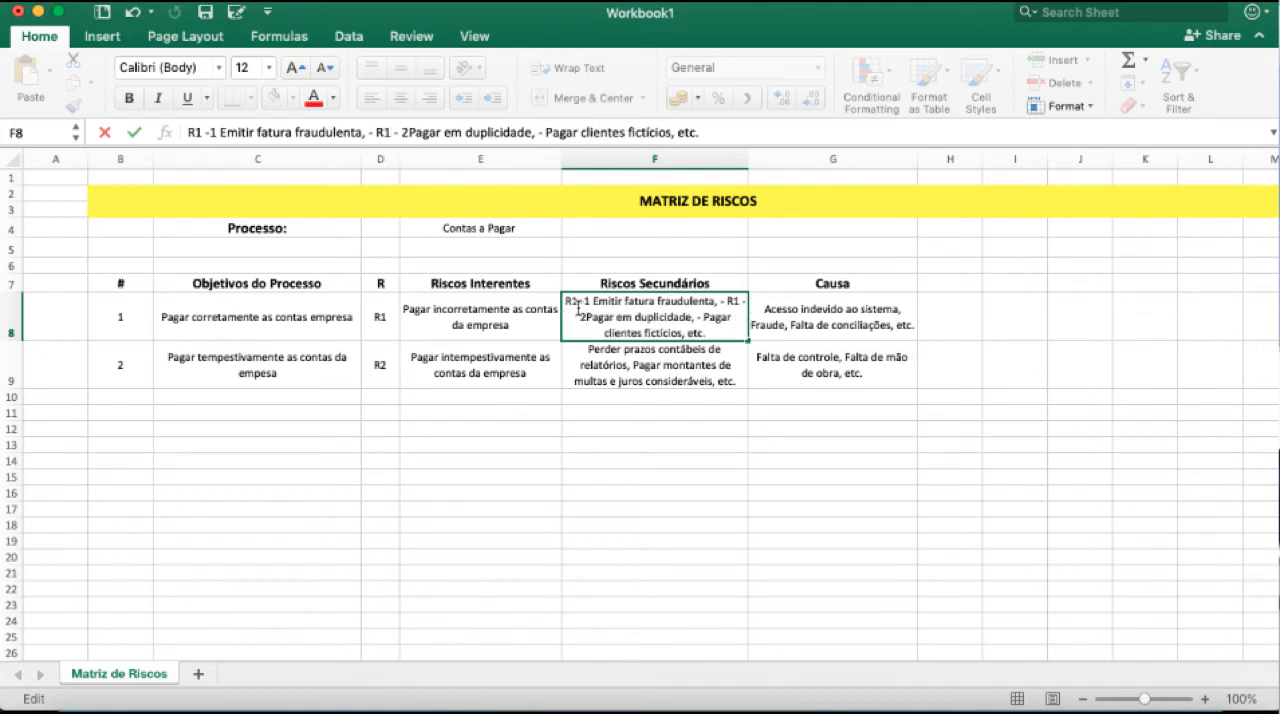
{"action": "key", "text": "Return"}
Prefix the causes Acesso indevido ao sistema and Fraude in G8 with the codes C1 and C2.
{"action": "left_click", "coordinate": [764, 306]}
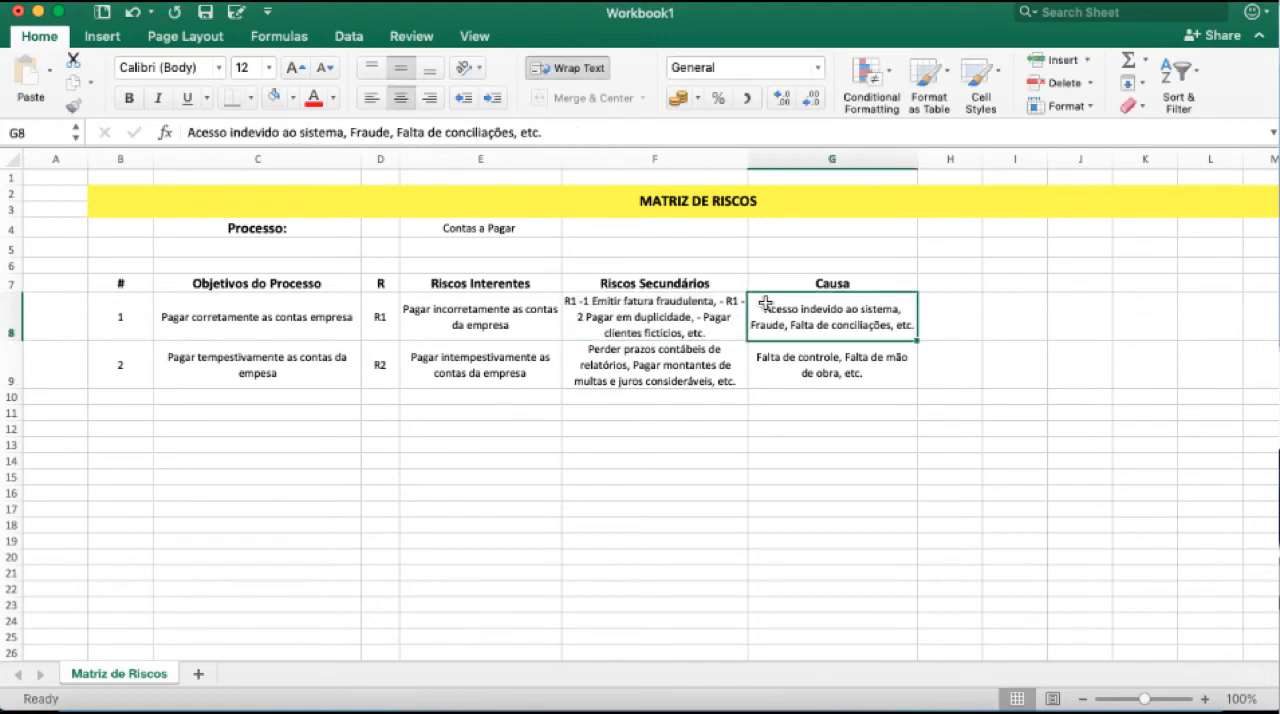
{"action": "double_click", "coordinate": [783, 310]}
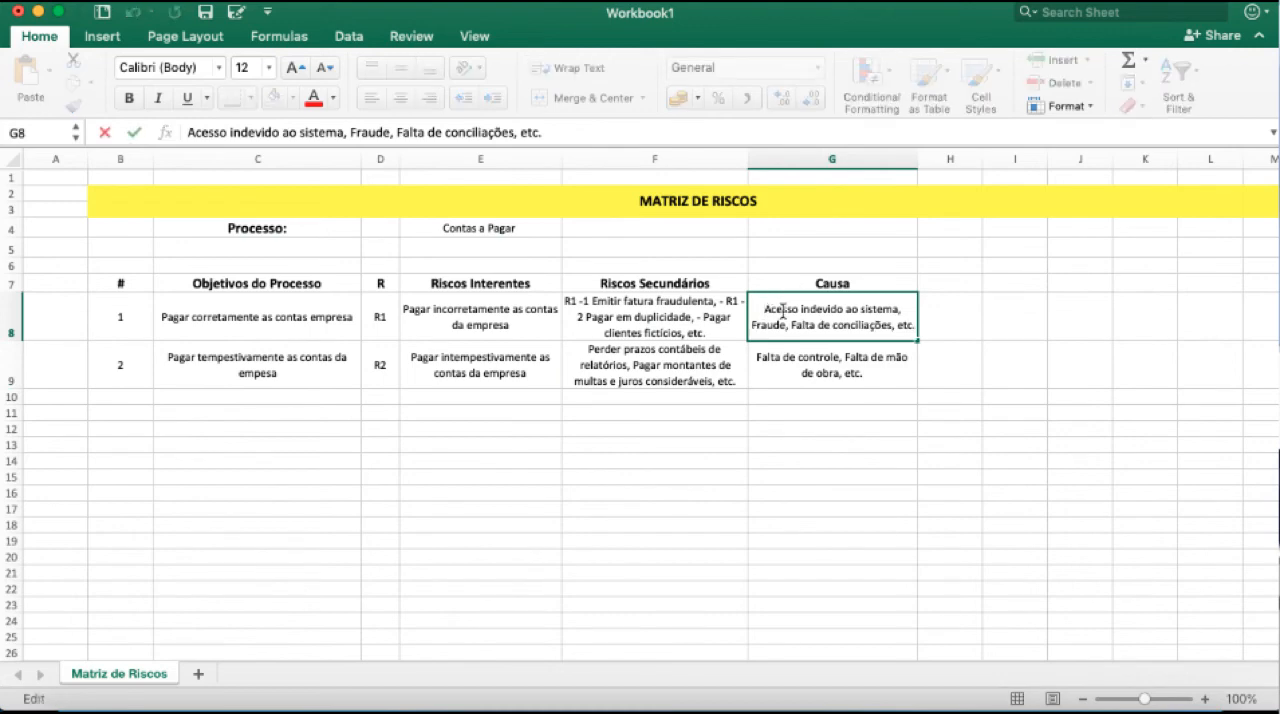
{"action": "type", "text": "C1"}
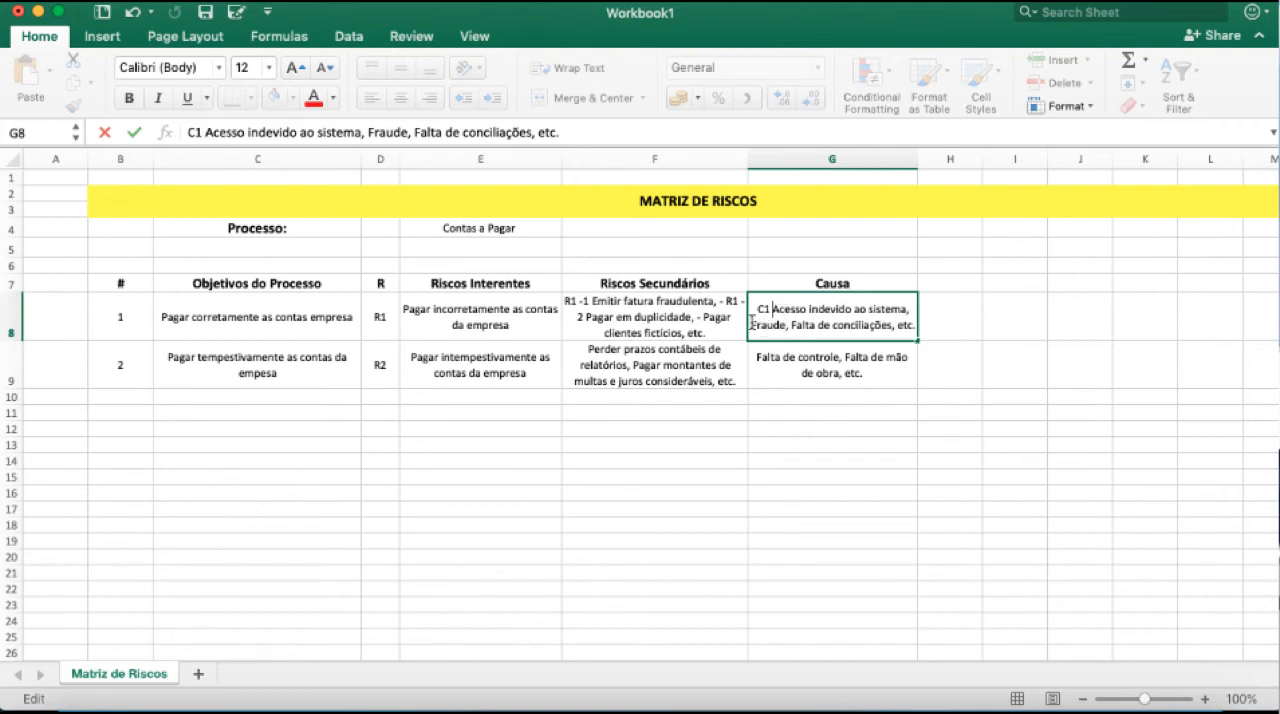
{"action": "left_click", "coordinate": [752, 325]}
{"action": "type", "text": "C2"}
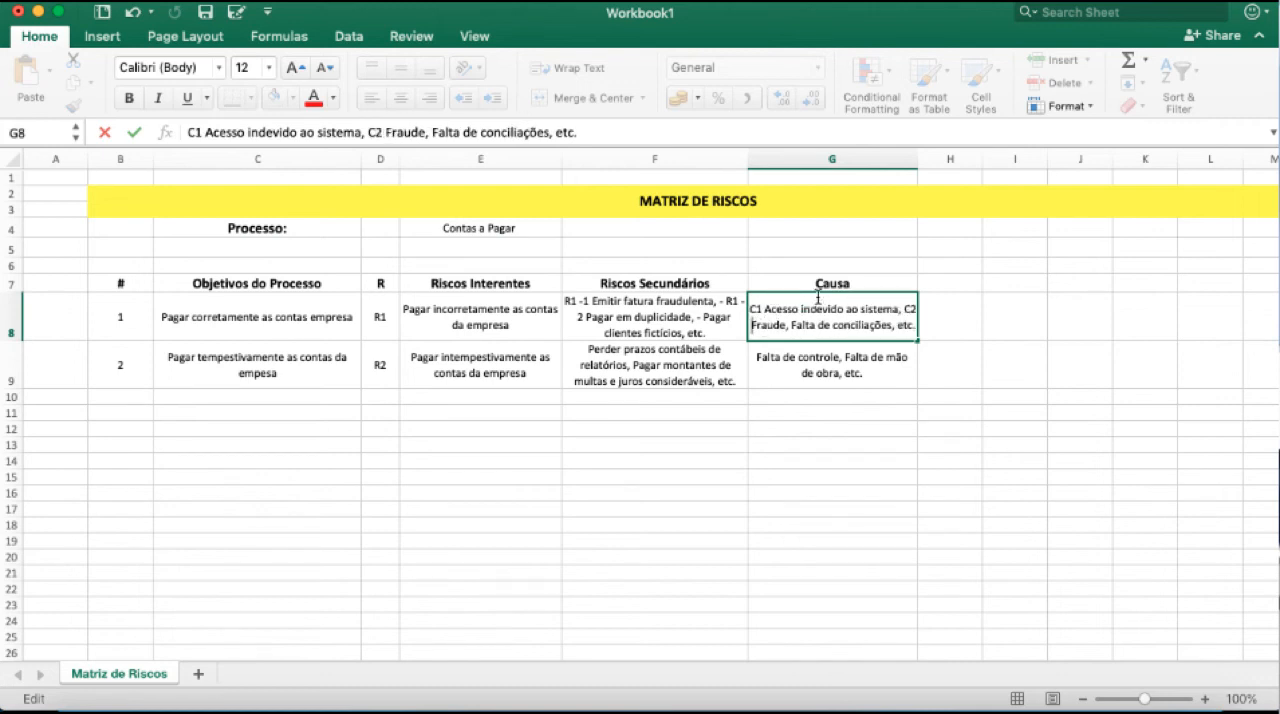
{"action": "left_click", "coordinate": [832, 412]}
{"action": "left_click", "coordinate": [837, 458]}
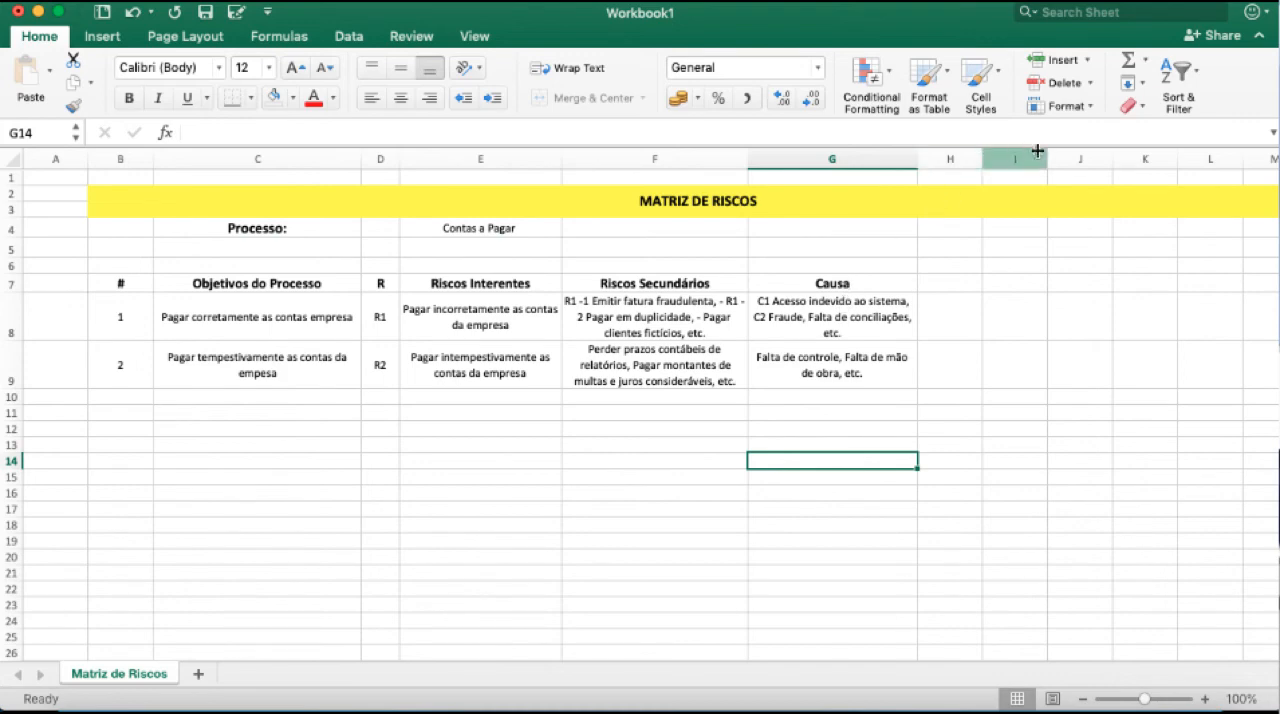
Delete columns J to N and slightly widen the Riscos Secundários column.
{"action": "left_click", "coordinate": [1075, 149]}
{"action": "left_click_drag", "start_coordinate": [1075, 149], "coordinate": [796, 227]}
{"action": "right_click", "coordinate": [680, 279]}
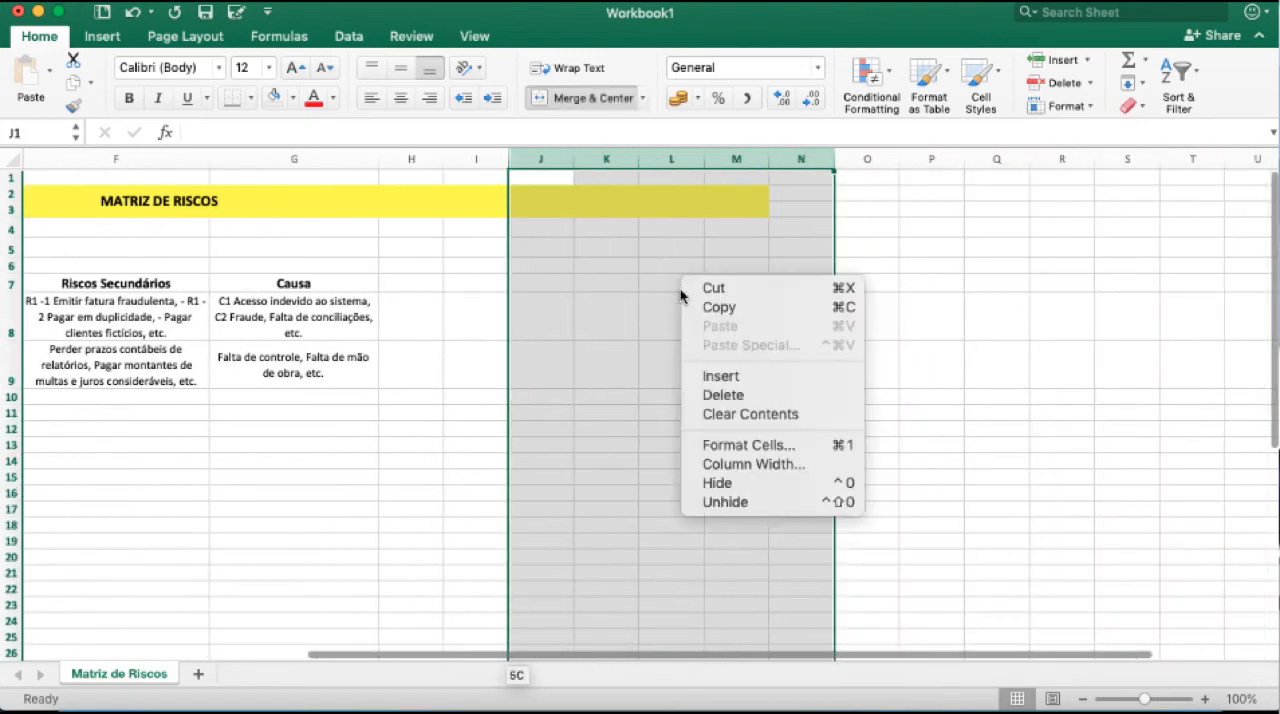
{"action": "left_click", "coordinate": [703, 392]}
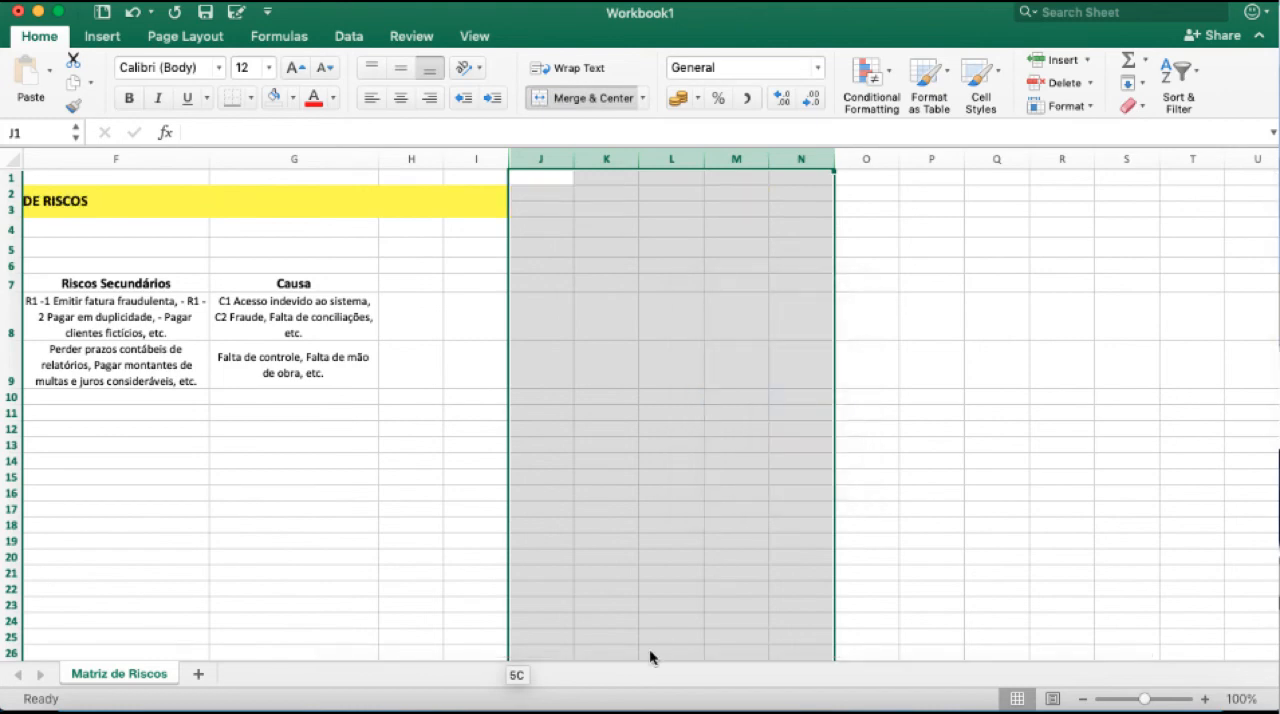
{"action": "left_click_drag", "start_coordinate": [996, 653], "coordinate": [808, 653]}
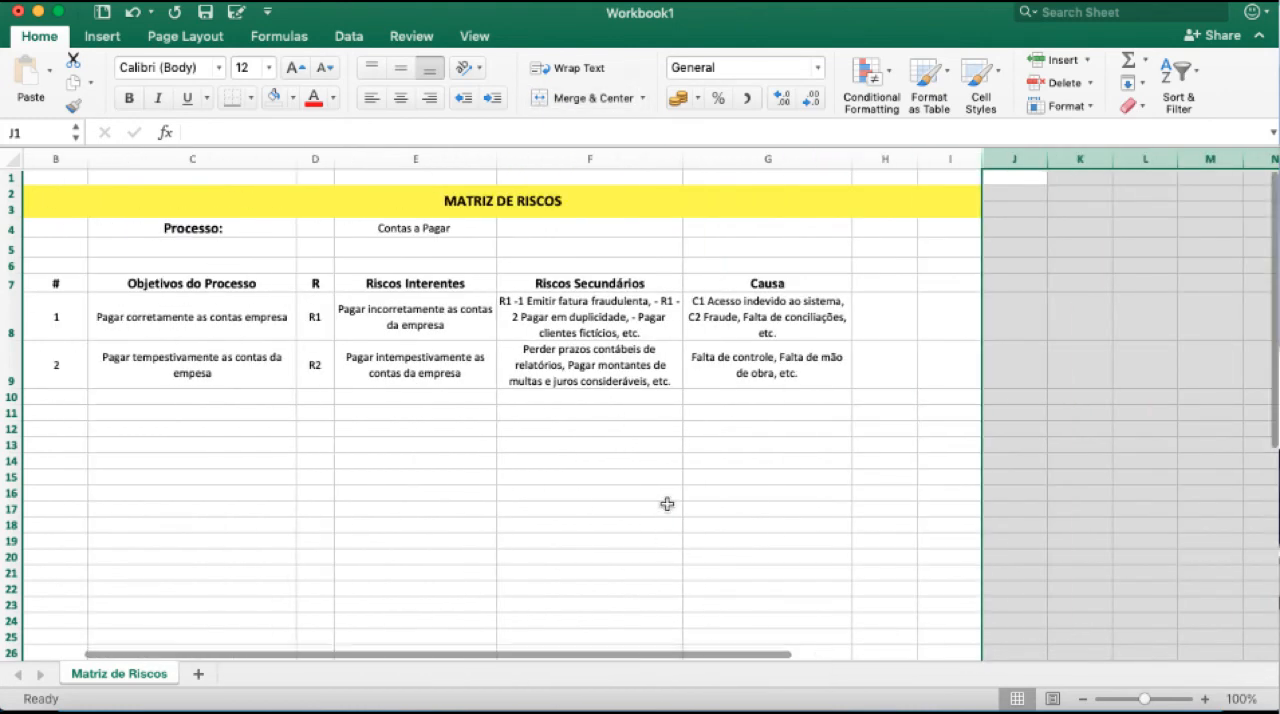
{"action": "left_click_drag", "start_coordinate": [683, 151], "coordinate": [700, 151]}
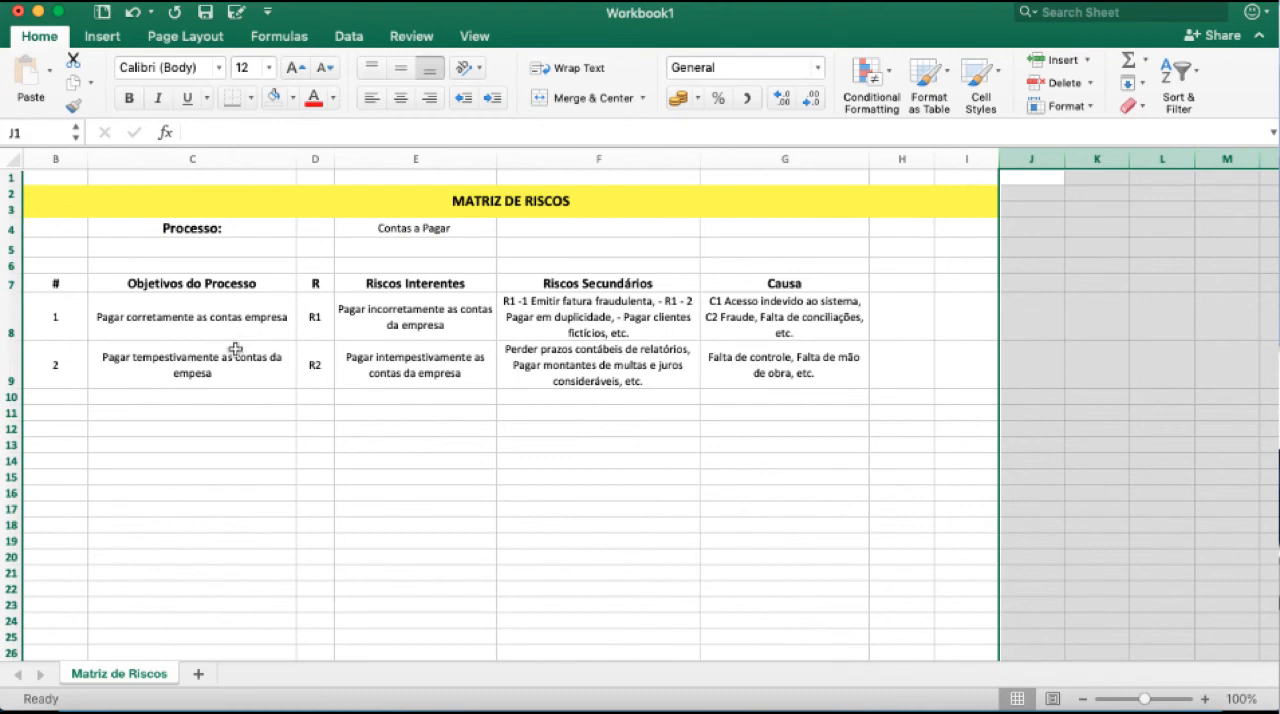
Apply all borders to the whole matrix from the title band down to the second objective row, B2:I9.
{"action": "left_click_drag", "start_coordinate": [62, 283], "coordinate": [810, 376]}
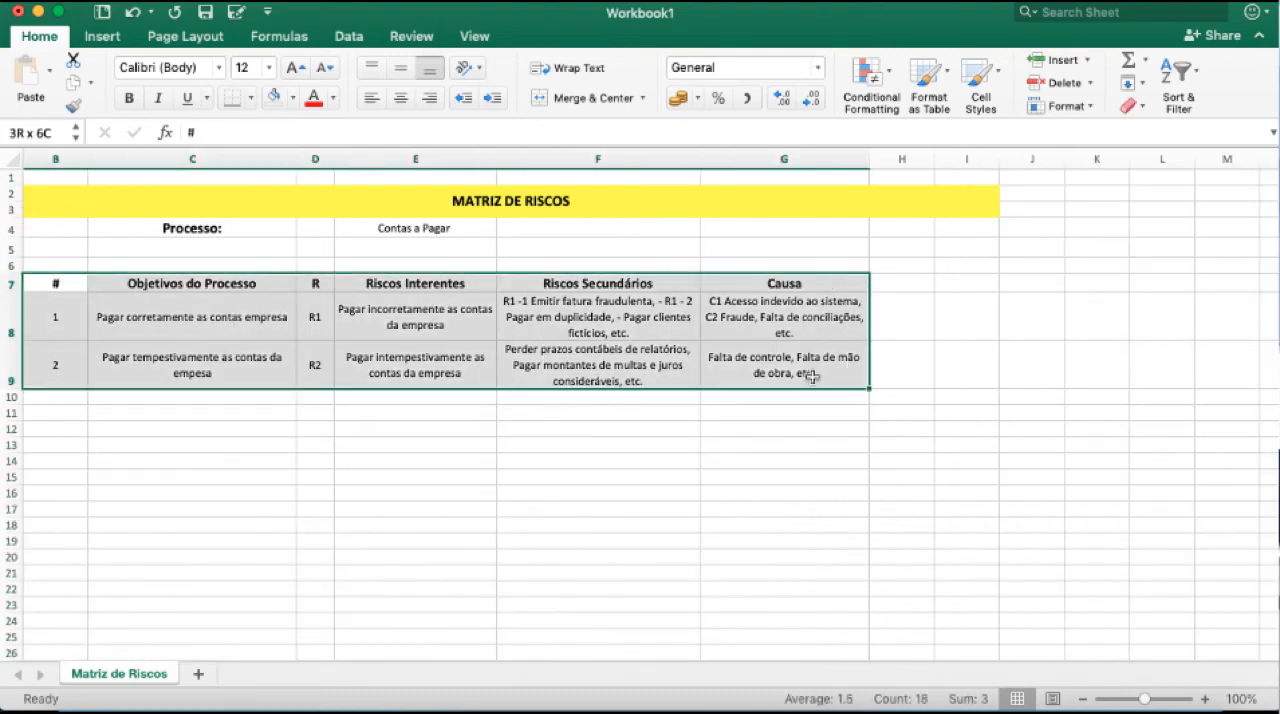
{"action": "left_click_drag", "start_coordinate": [950, 375], "coordinate": [138, 207]}
{"action": "left_click", "coordinate": [250, 98]}
{"action": "left_click", "coordinate": [250, 98]}
{"action": "left_click", "coordinate": [250, 98]}
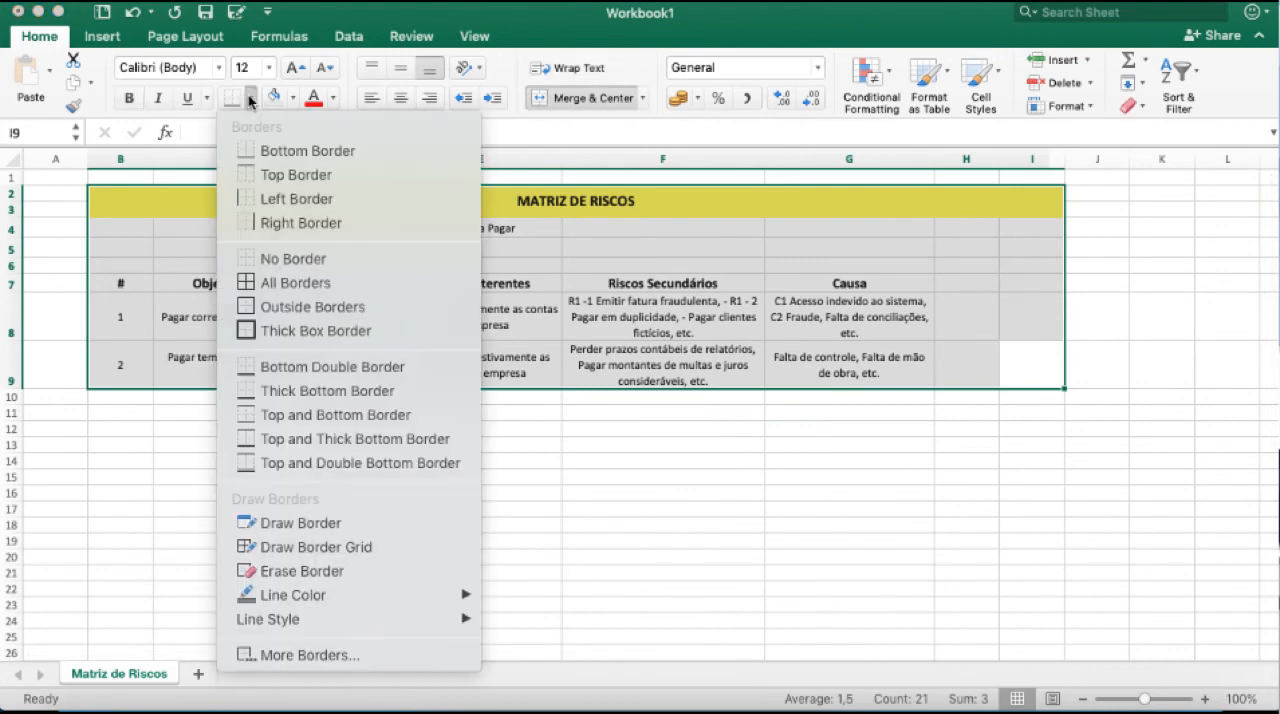
{"action": "left_click", "coordinate": [275, 284]}
{"action": "left_click", "coordinate": [214, 265]}
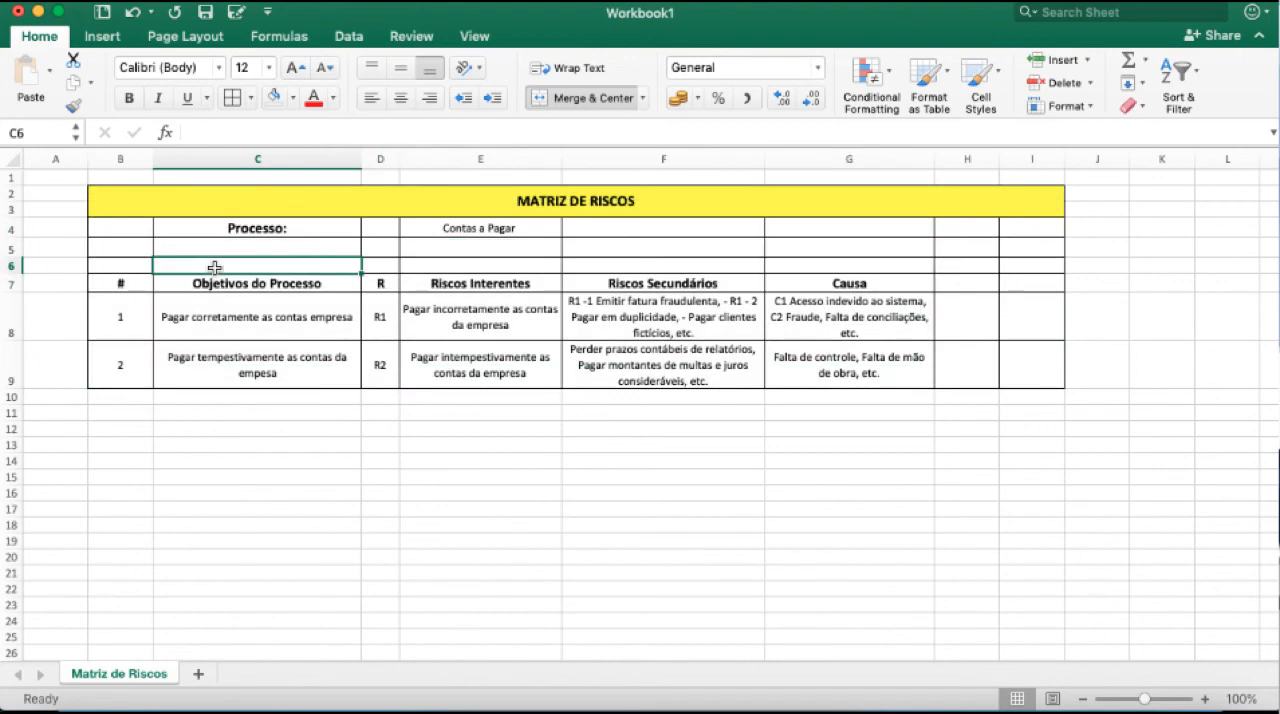
Set the empty rows between the process line and the headings, B5:I6, to no fill.
{"action": "left_click_drag", "start_coordinate": [120, 248], "coordinate": [1006, 265]}
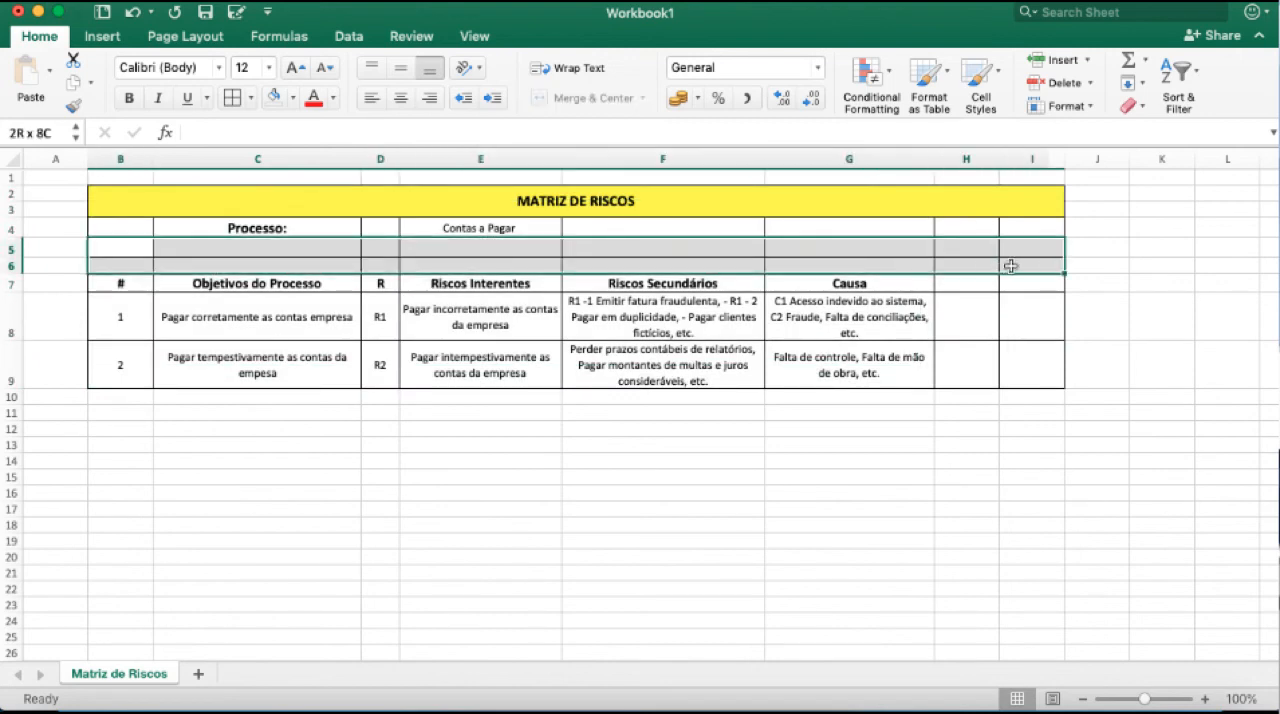
{"action": "left_click", "coordinate": [291, 100]}
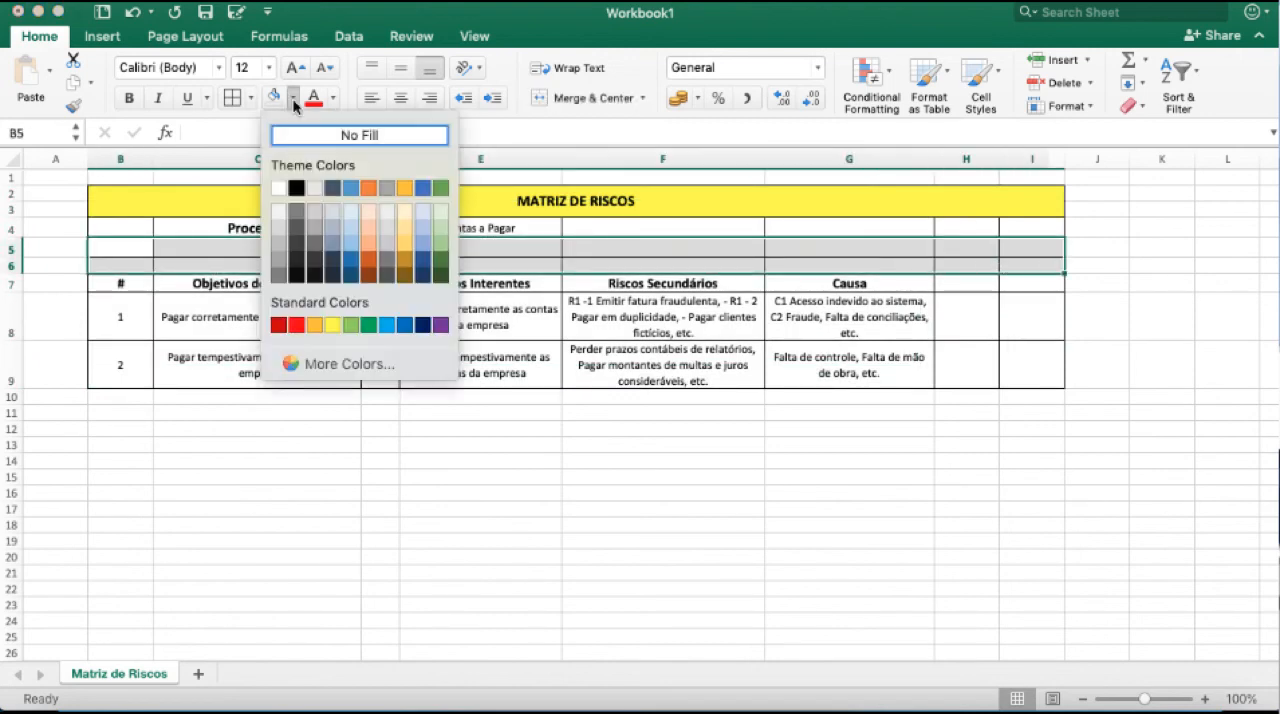
{"action": "left_click", "coordinate": [343, 132]}
Enter the headings "Probabilidade" in H7 and "Impacto" in I7.
{"action": "left_click", "coordinate": [957, 268]}
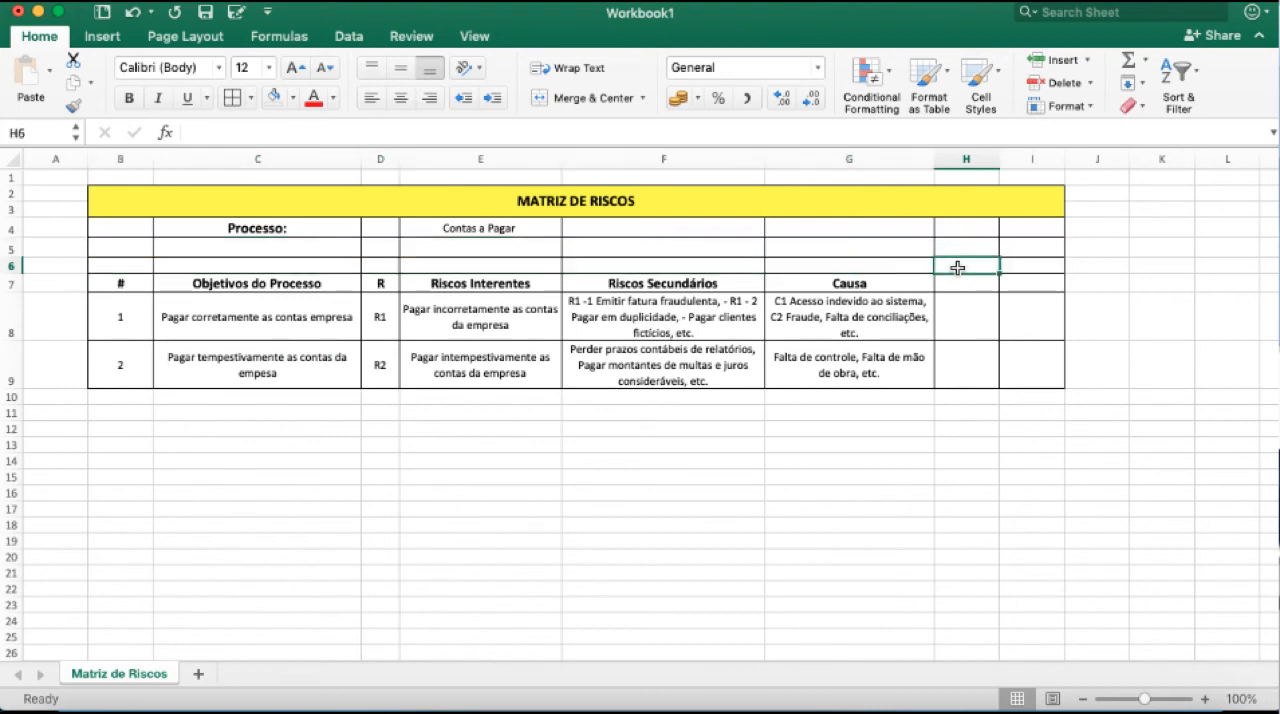
{"action": "key", "text": "Down"}
{"action": "type", "text": "Probabilidade"}
{"action": "key", "text": "Tab"}
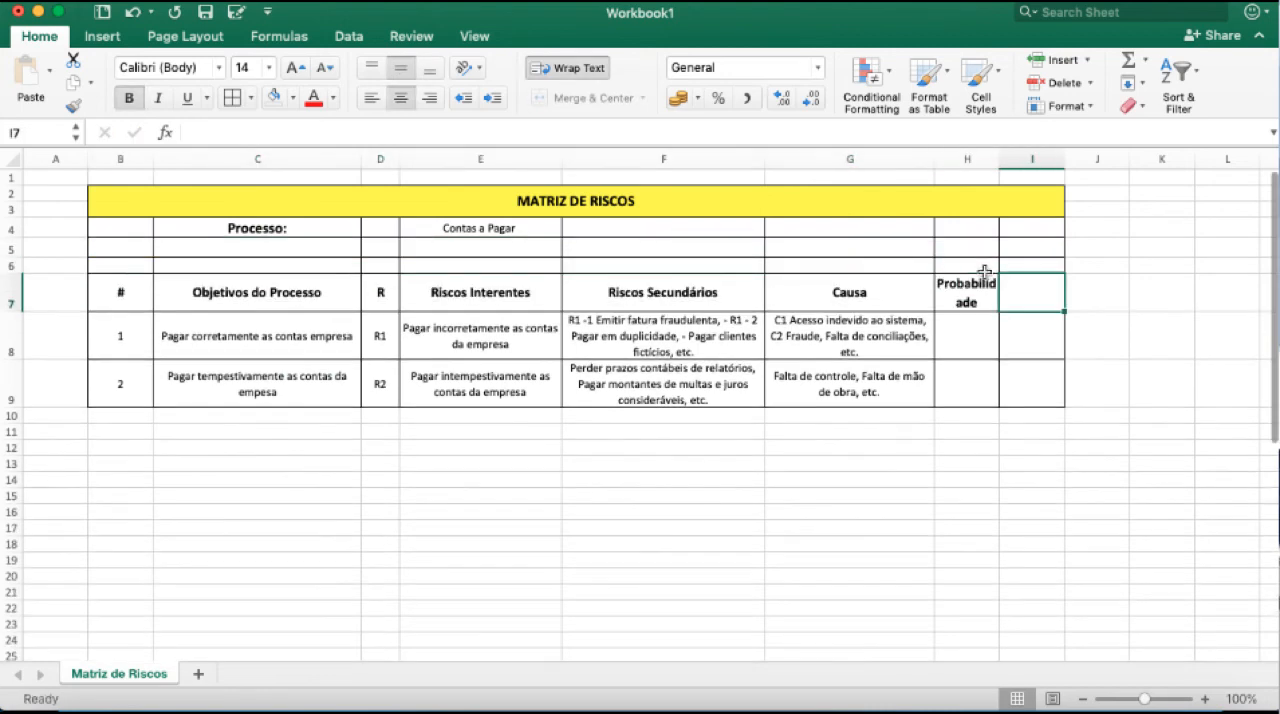
{"action": "type", "text": "Impax"}
{"action": "type", "text": "to"}
{"action": "key", "text": "BackSpace"}
{"action": "key", "text": "BackSpace"}
{"action": "key", "text": "BackSpace"}
{"action": "type", "text": "cto"}
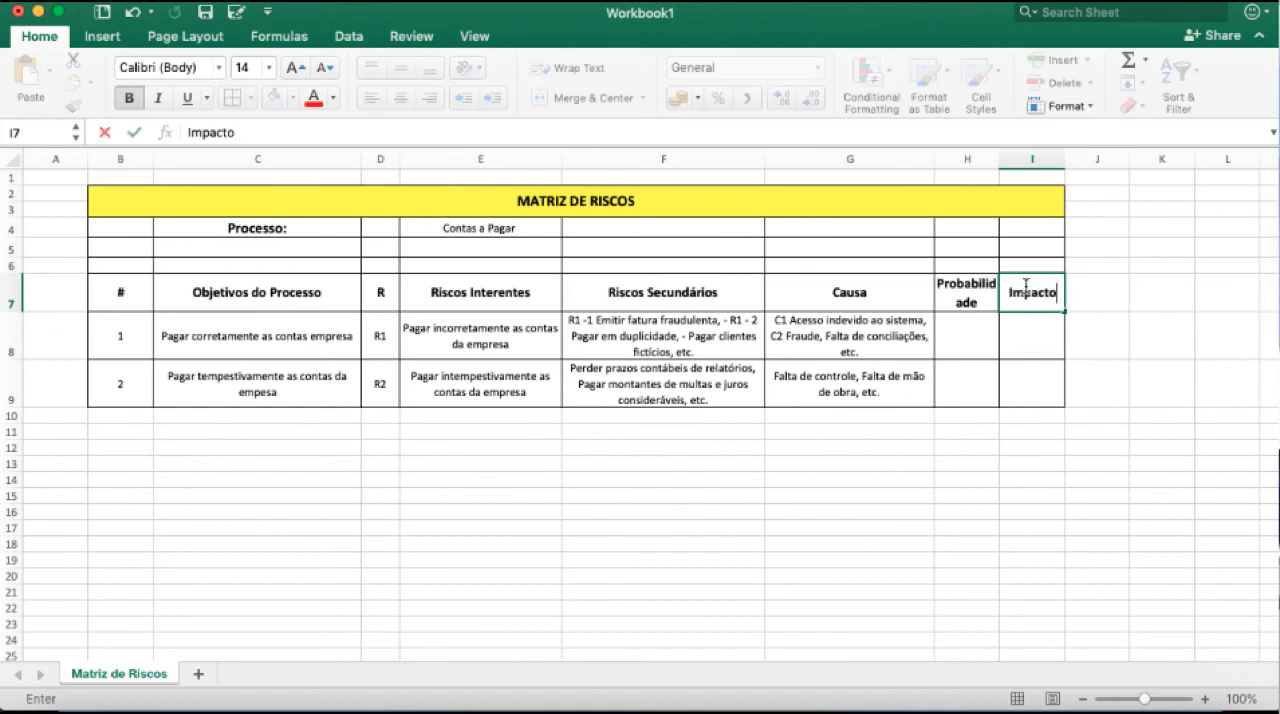
{"action": "key", "text": "Tab"}
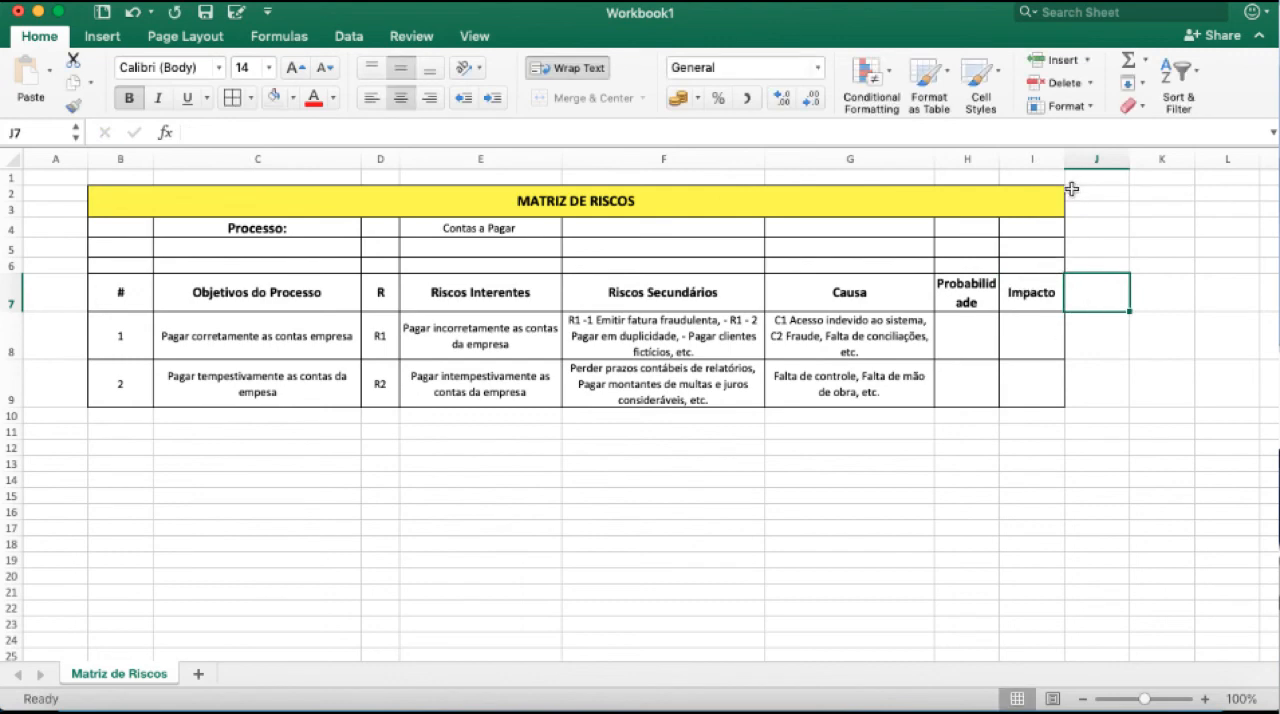
Enter the heading "Magnitude" in J7.
{"action": "type", "text": "Magnitue"}
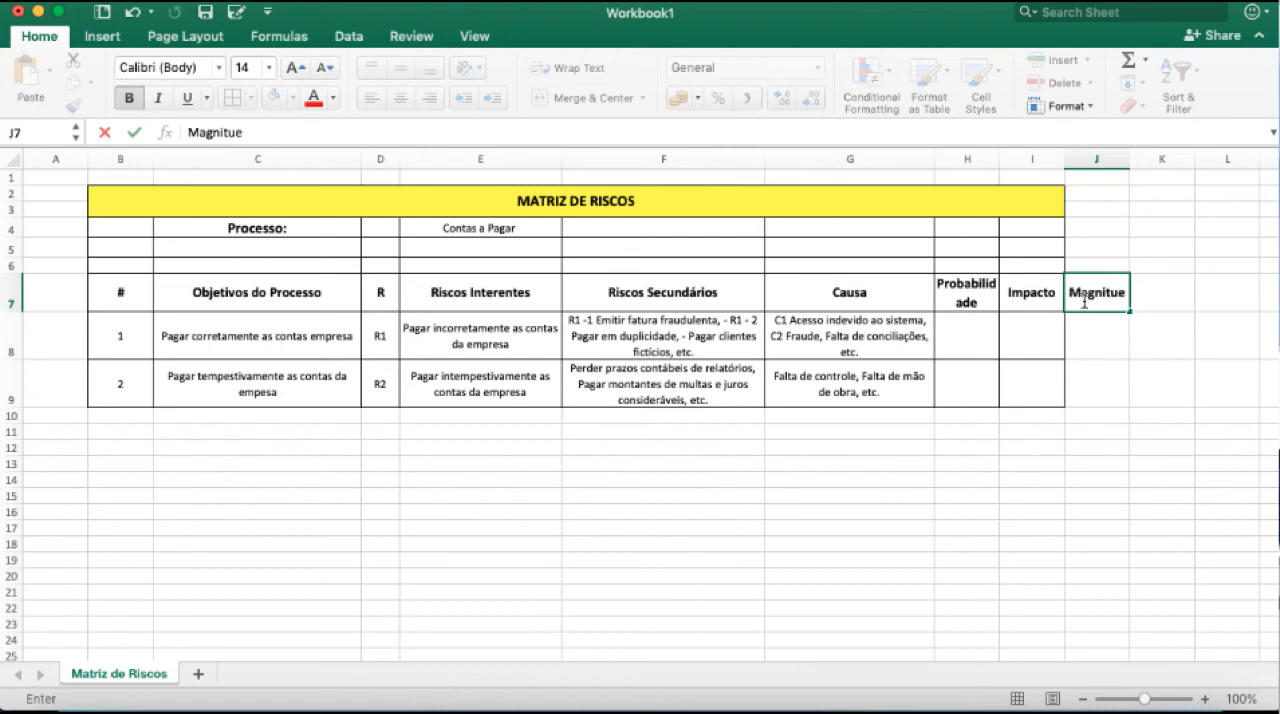
{"action": "key", "text": "BackSpace"}
{"action": "type", "text": "fdre"}
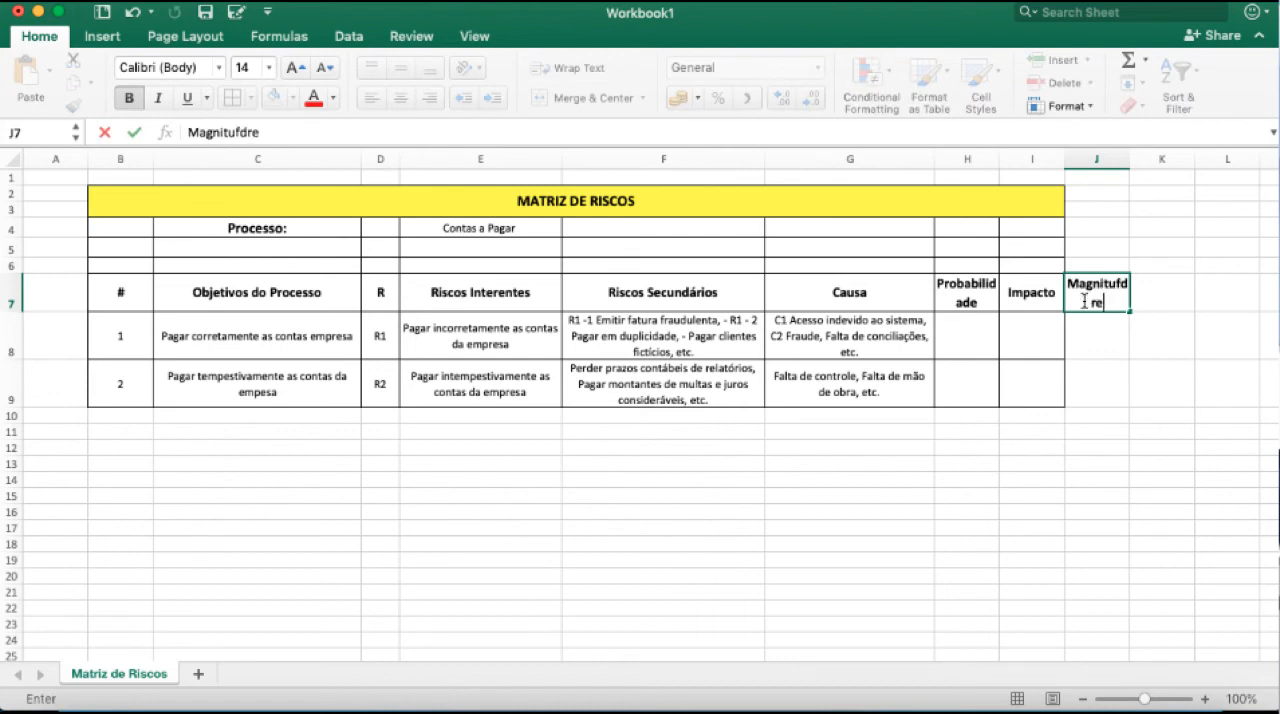
{"action": "key", "text": "BackSpace"}
{"action": "key", "text": "BackSpace"}
{"action": "key", "text": "BackSpace"}
{"action": "key", "text": "BackSpace"}
{"action": "type", "text": "de"}
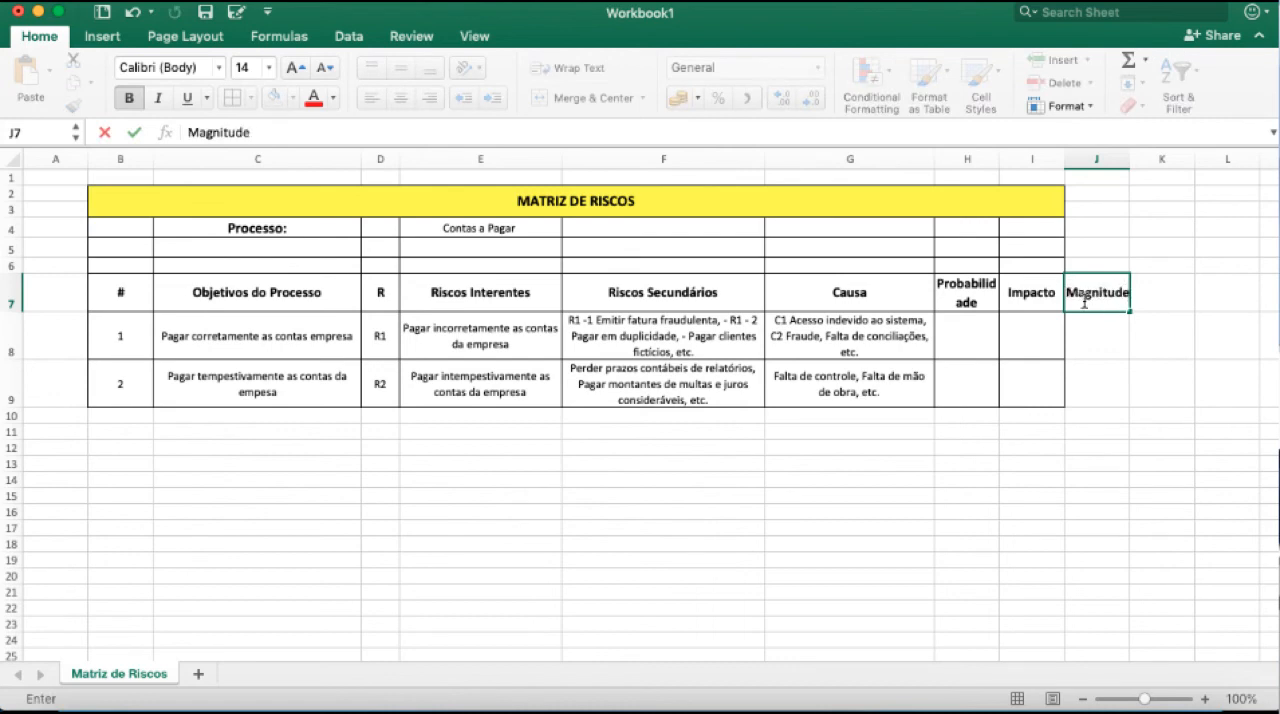
{"action": "key", "text": "Return"}
Widen the Magnitude and Probabilidade columns so each heading fits on one line.
{"action": "key", "text": "Left"}
{"action": "key", "text": "Left"}
{"action": "left_click_drag", "start_coordinate": [1129, 160], "coordinate": [1143, 160]}
{"action": "left_click_drag", "start_coordinate": [999, 162], "coordinate": [1053, 172]}
Add all borders to J4:J9 under and around the Magnitude heading and extend the merged title across B2:J3.
{"action": "left_click_drag", "start_coordinate": [1157, 394], "coordinate": [1106, 228]}
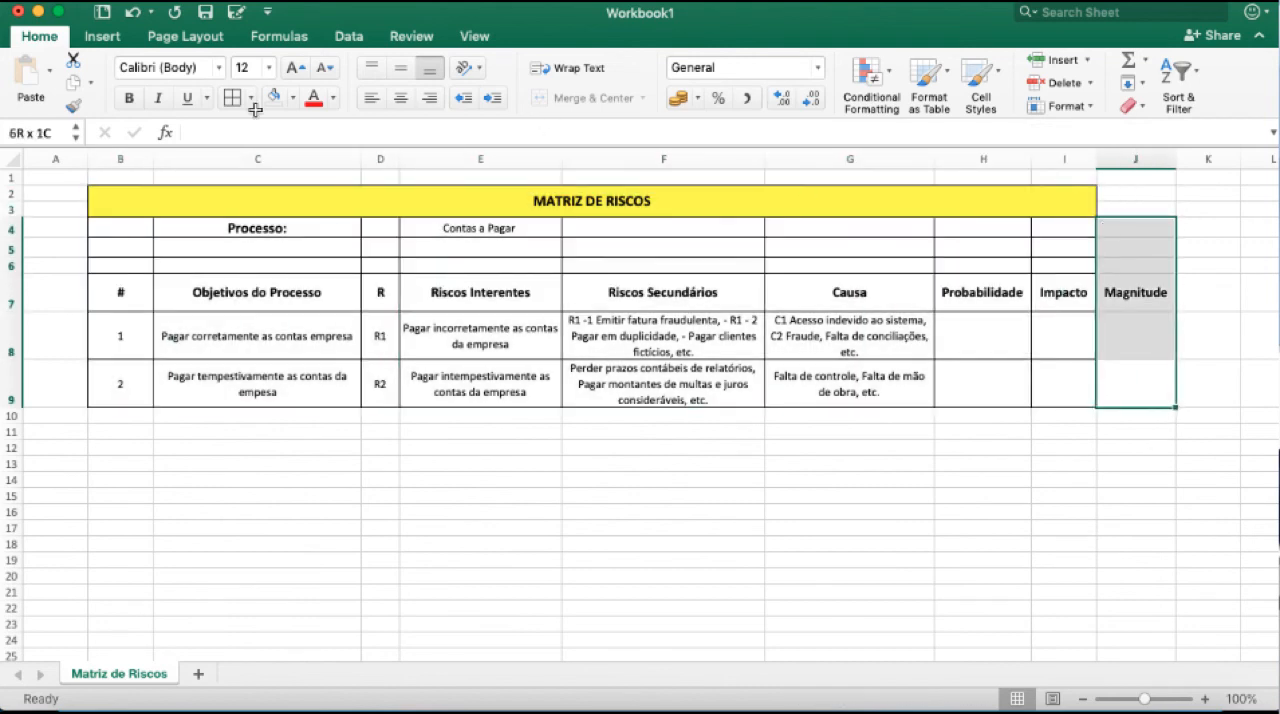
{"action": "left_click_drag", "start_coordinate": [1137, 208], "coordinate": [645, 189]}
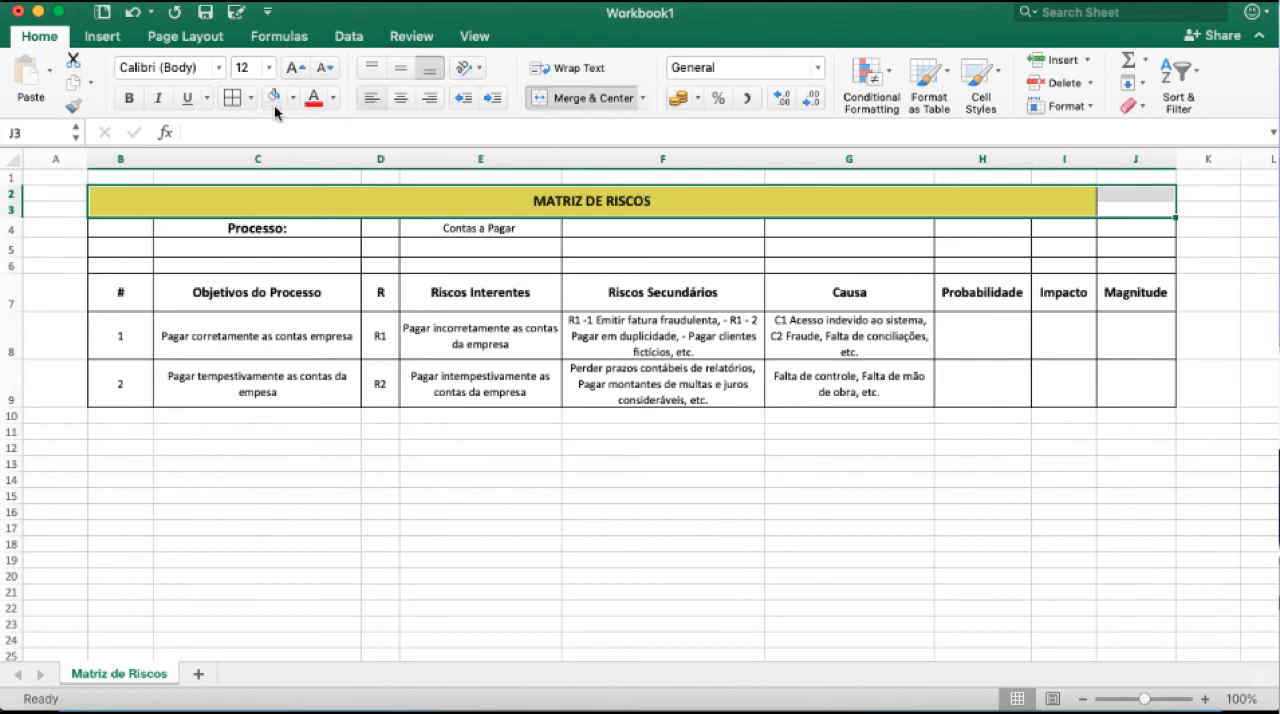
{"action": "left_click", "coordinate": [556, 100]}
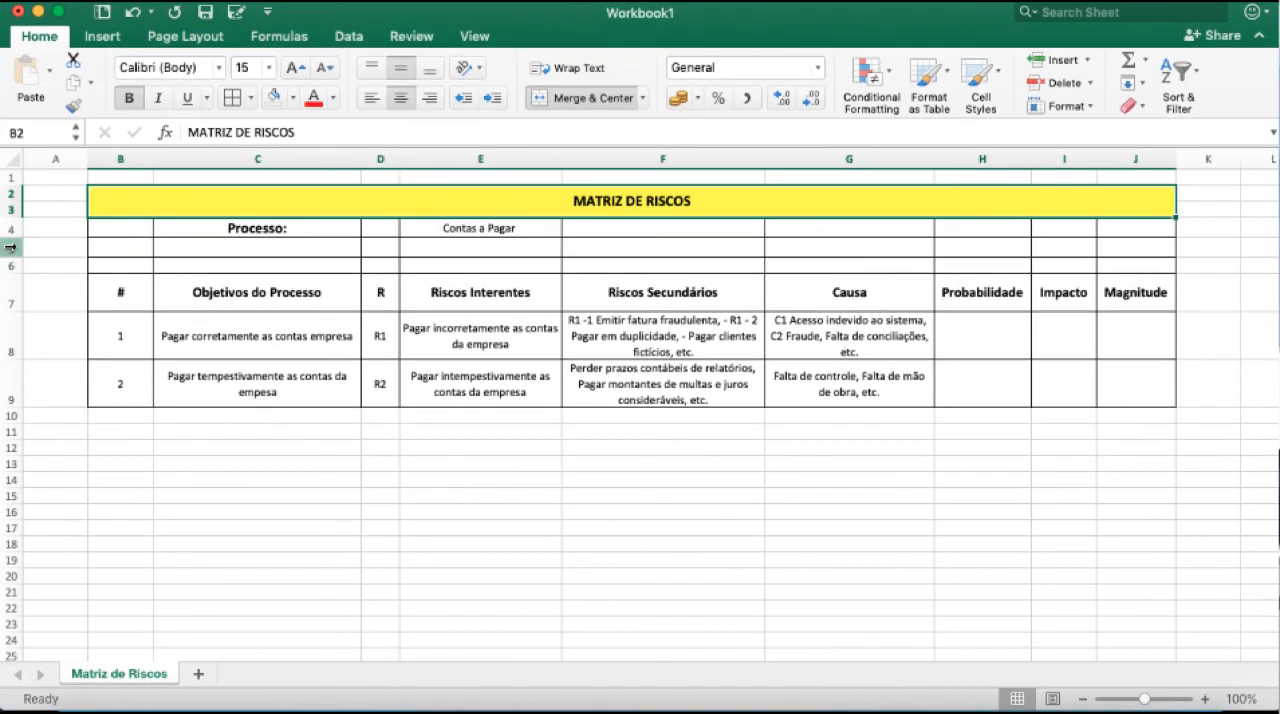
Fill the blank separator rows B5:J6 with white and remove all their borders.
{"action": "left_click_drag", "start_coordinate": [8, 241], "coordinate": [5, 258]}
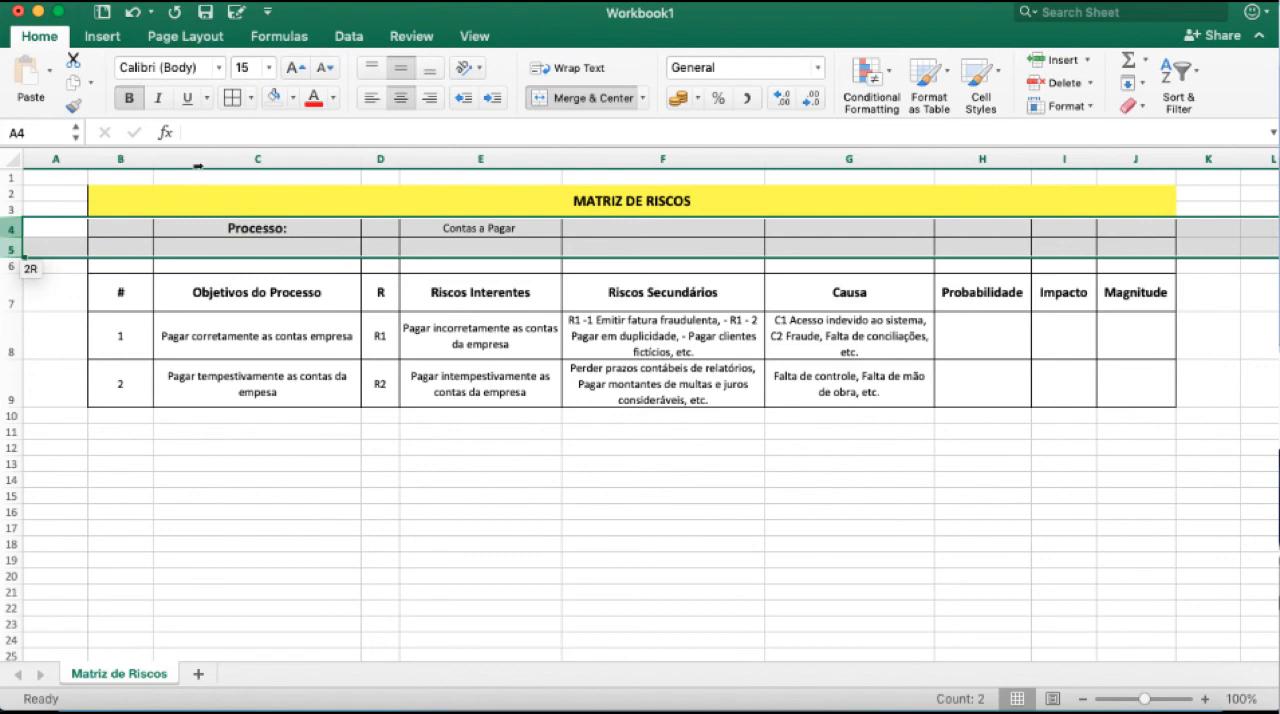
{"action": "left_click_drag", "start_coordinate": [114, 249], "coordinate": [1140, 268]}
{"action": "left_click", "coordinate": [296, 100]}
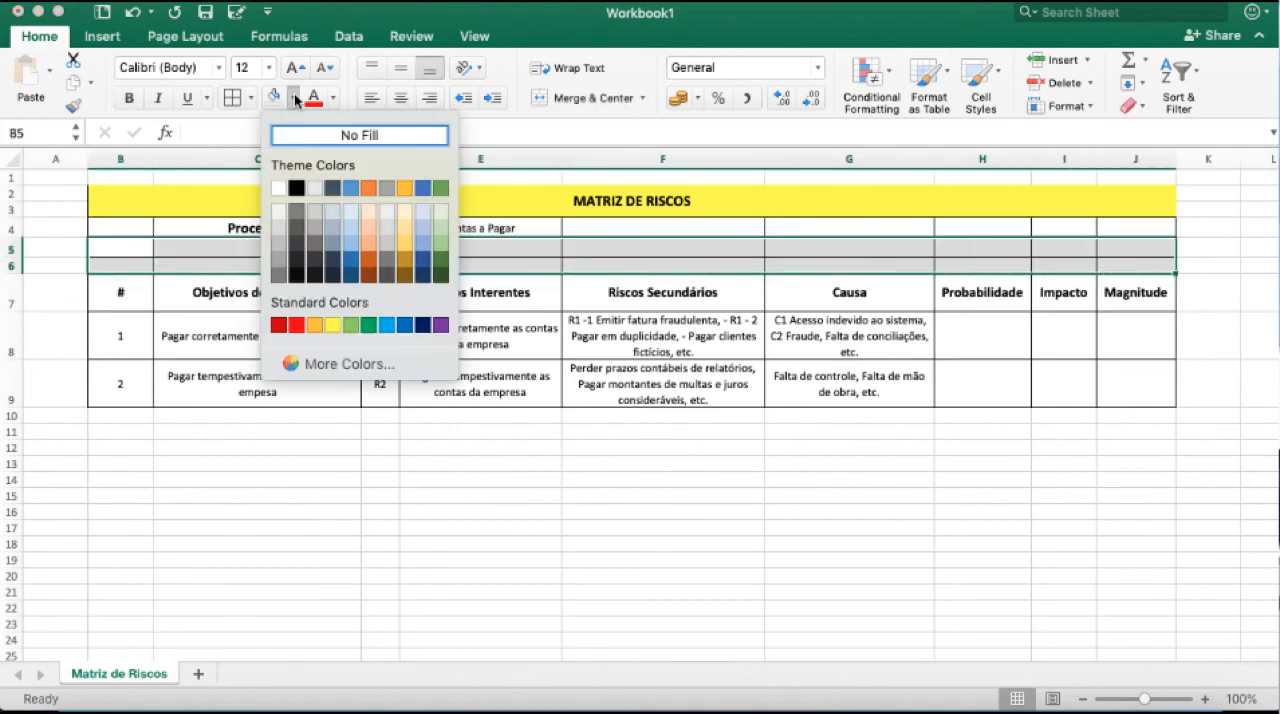
{"action": "left_click", "coordinate": [278, 182]}
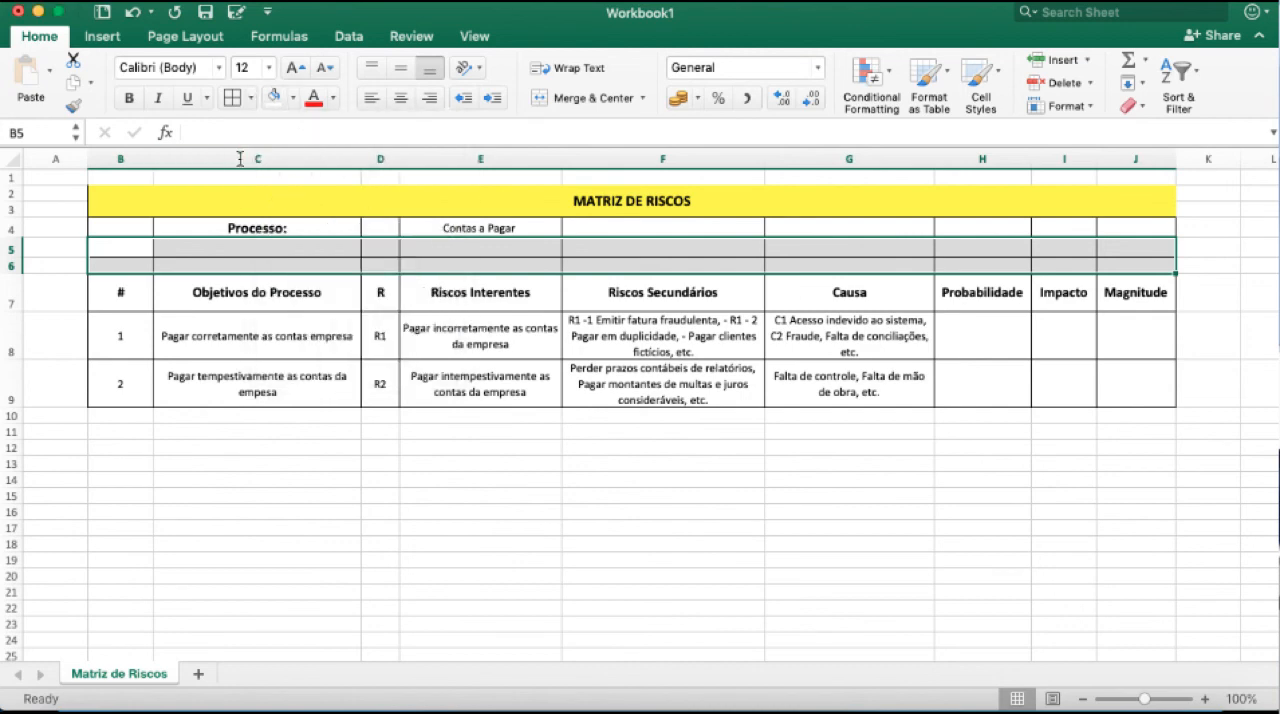
{"action": "left_click", "coordinate": [250, 97]}
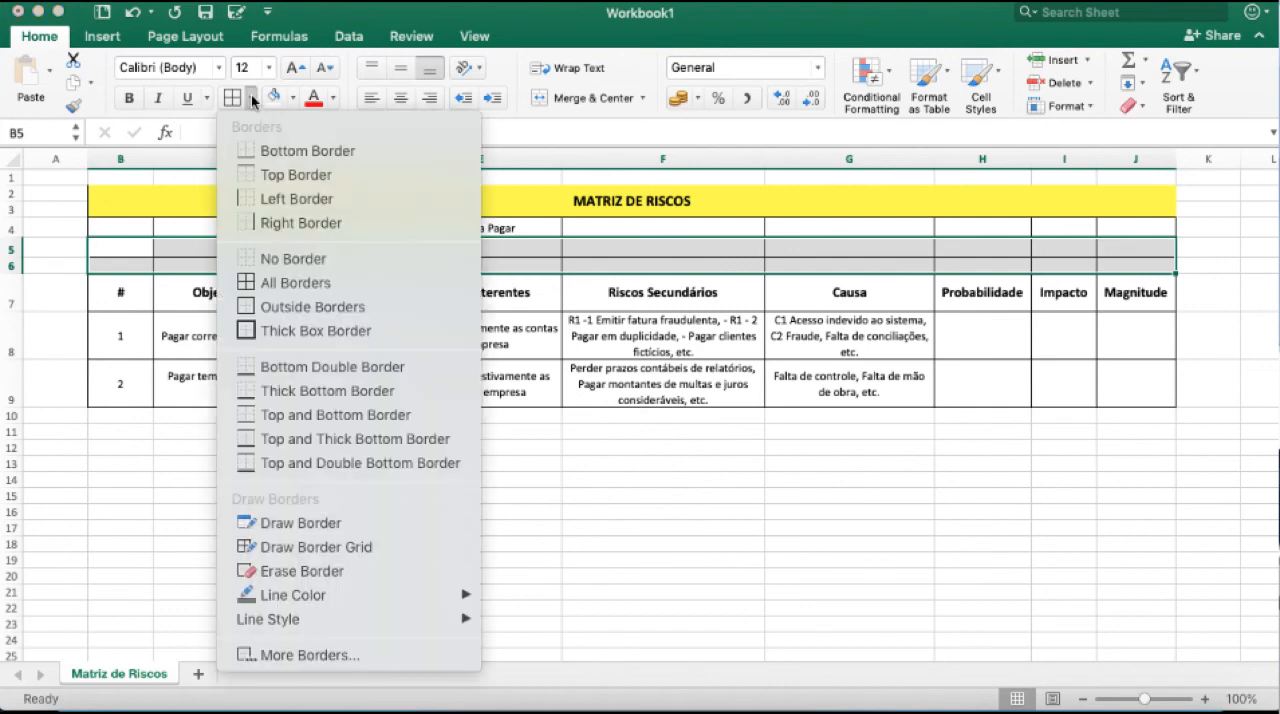
{"action": "left_click", "coordinate": [263, 259]}
{"action": "left_click", "coordinate": [330, 335]}
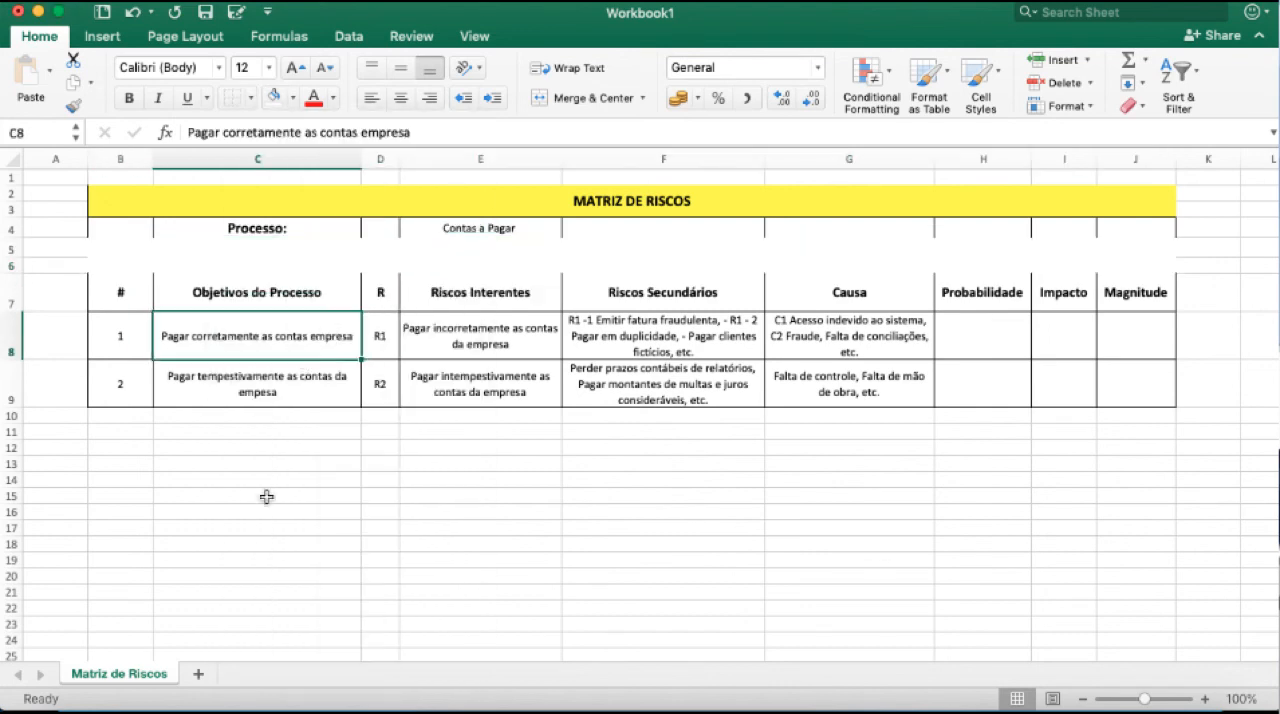
Apply all borders to the risk table B7:J9 and to the title and process block B2:J4.
{"action": "left_click_drag", "start_coordinate": [128, 290], "coordinate": [1166, 389]}
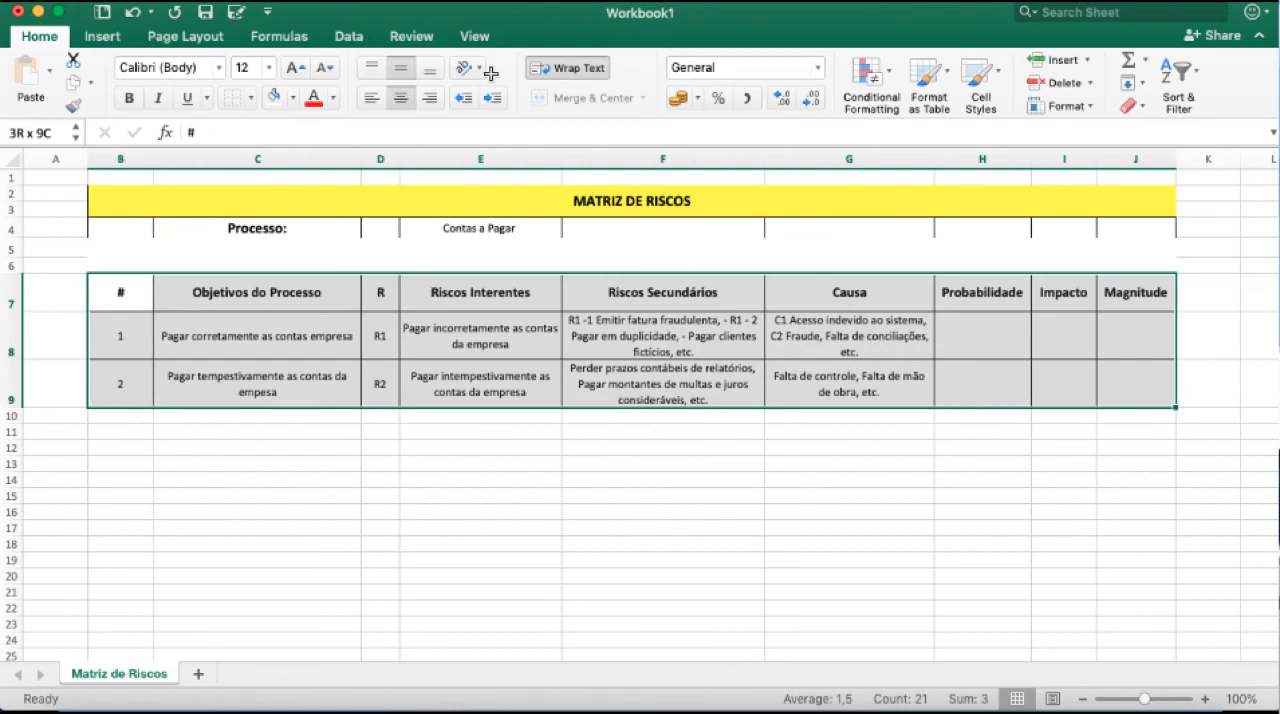
{"action": "left_click", "coordinate": [252, 103]}
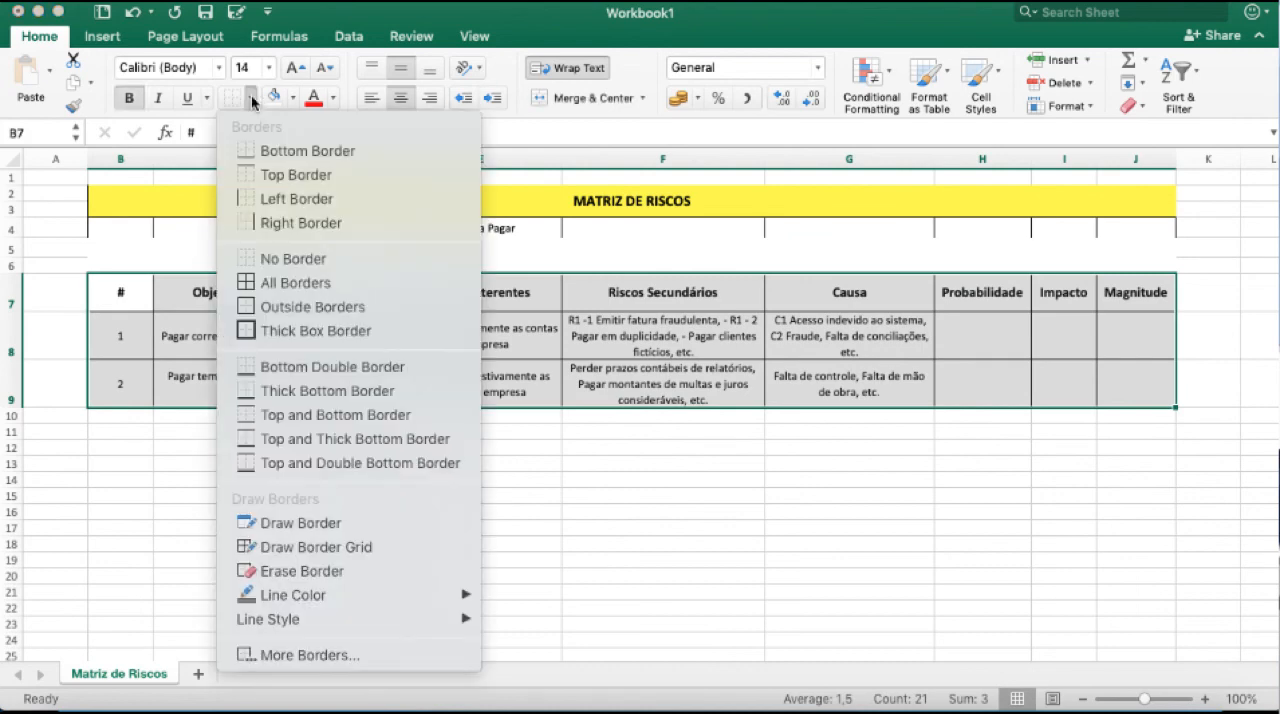
{"action": "left_click", "coordinate": [283, 281]}
{"action": "left_click_drag", "start_coordinate": [124, 230], "coordinate": [1131, 206]}
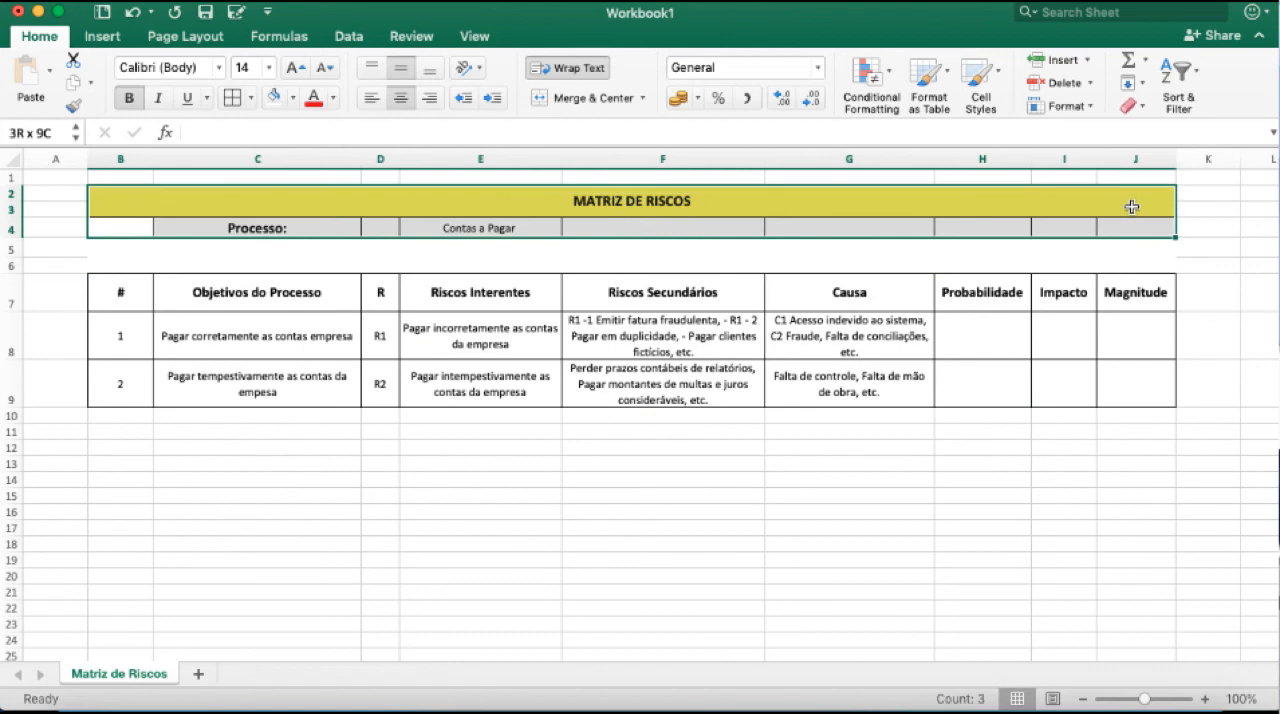
{"action": "left_click", "coordinate": [235, 101]}
{"action": "left_click", "coordinate": [285, 283]}
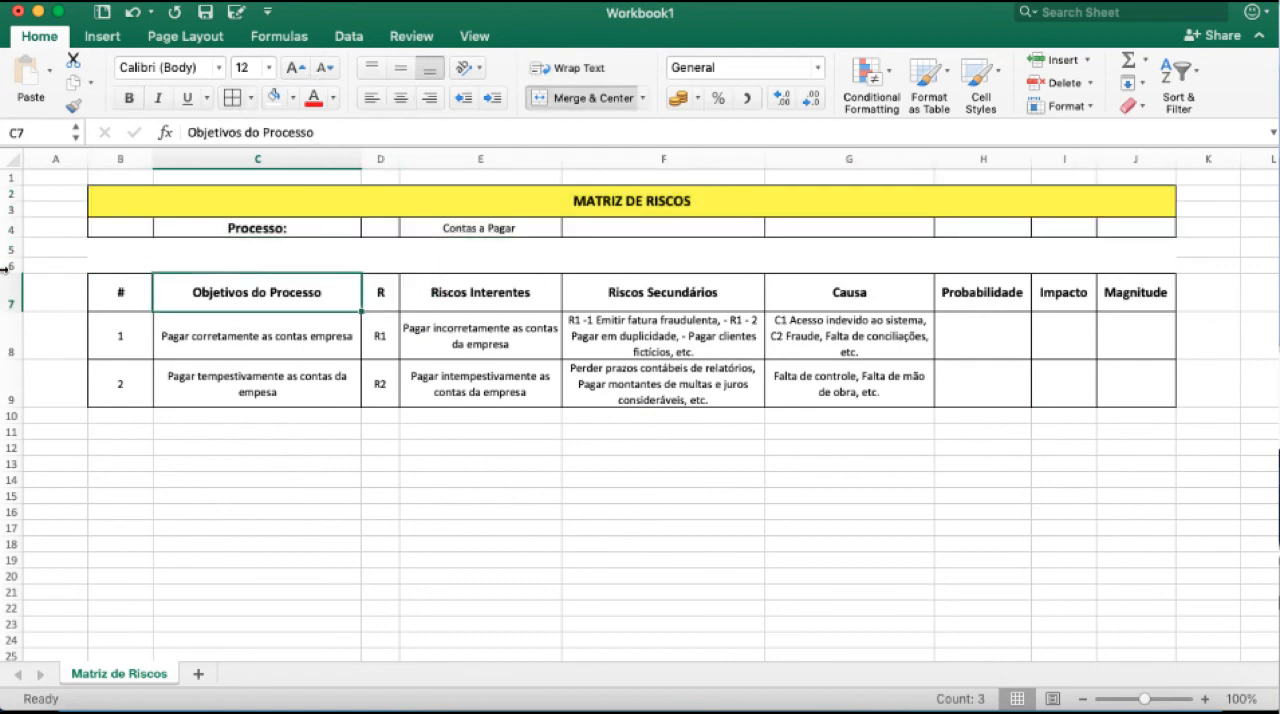
Shrink the blank gap above the headings by narrowing row 5 and collapsing row 6, and reduce the heading row's height.
{"action": "left_click_drag", "start_coordinate": [8, 273], "coordinate": [9, 248]}
{"action": "left_click", "coordinate": [370, 485]}
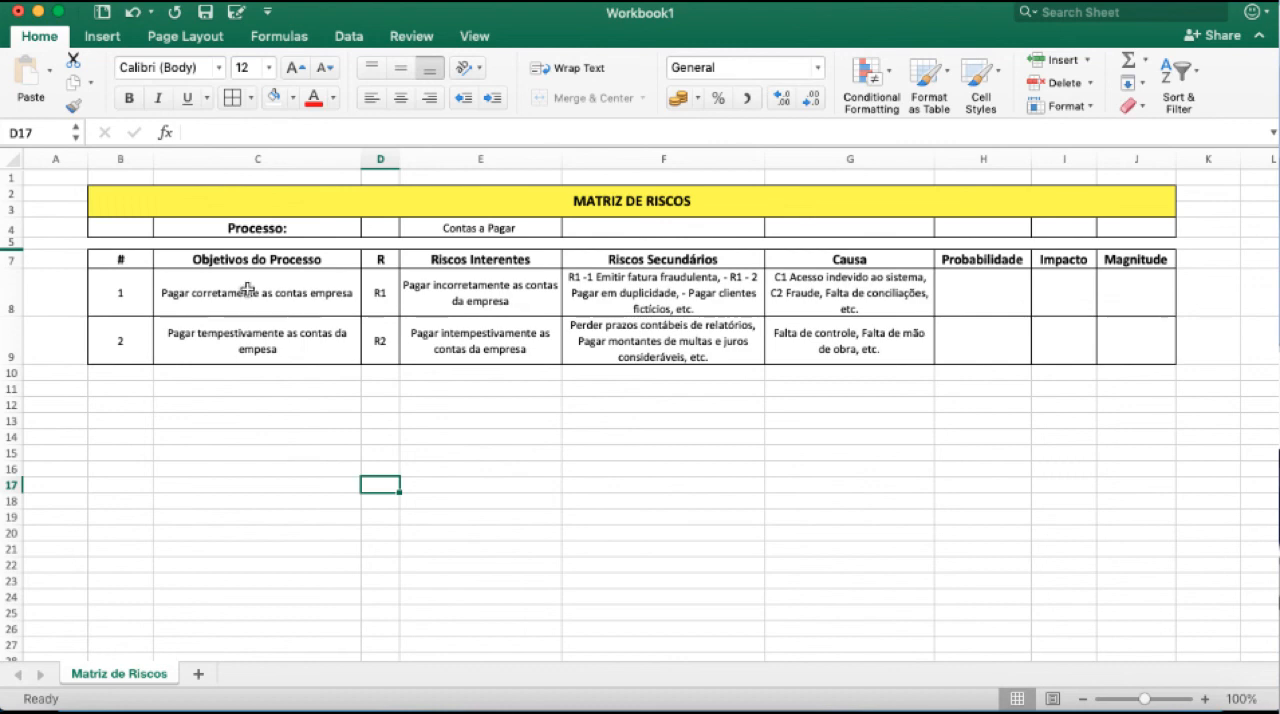
{"action": "left_click", "coordinate": [231, 259]}
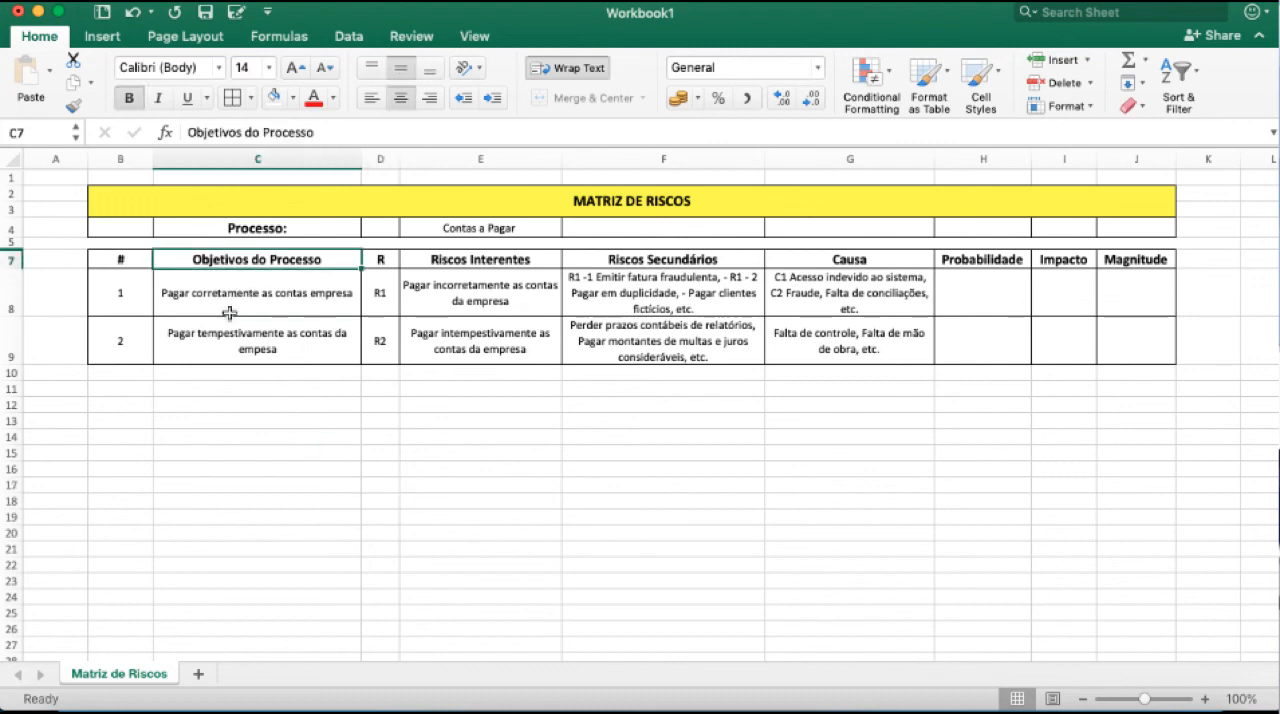
Correct the misspelled inherent risks heading in E7 to "Riscos Inerentes".
{"action": "left_click", "coordinate": [495, 225]}
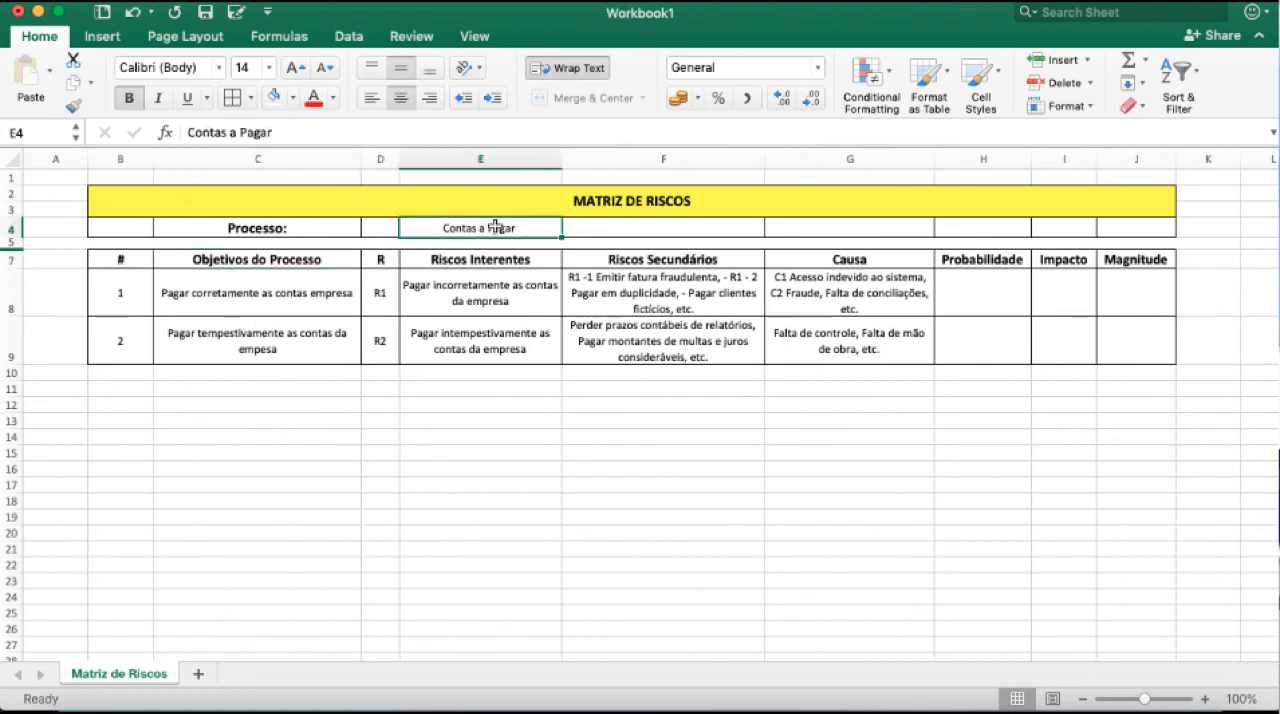
{"action": "left_click_drag", "start_coordinate": [483, 282], "coordinate": [471, 346]}
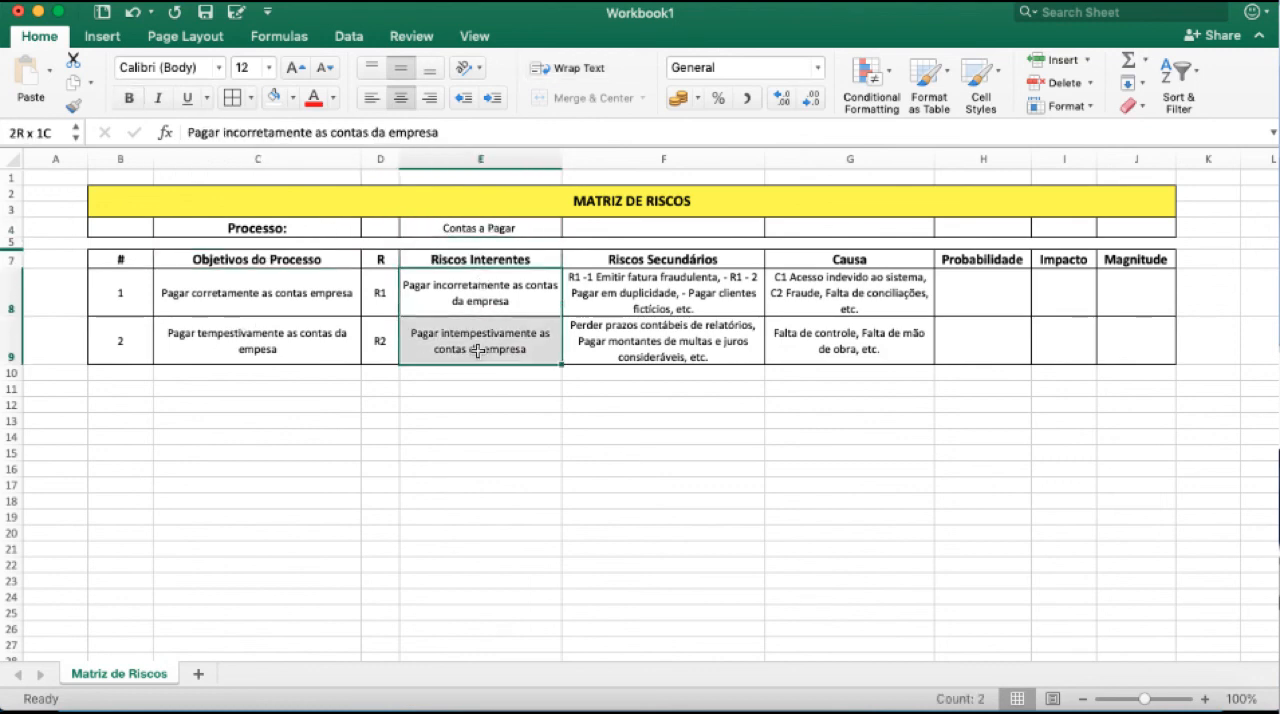
{"action": "double_click", "coordinate": [487, 261]}
{"action": "key", "text": "BackSpace"}
{"action": "key", "text": "BackSpace"}
{"action": "type", "text": "n"}
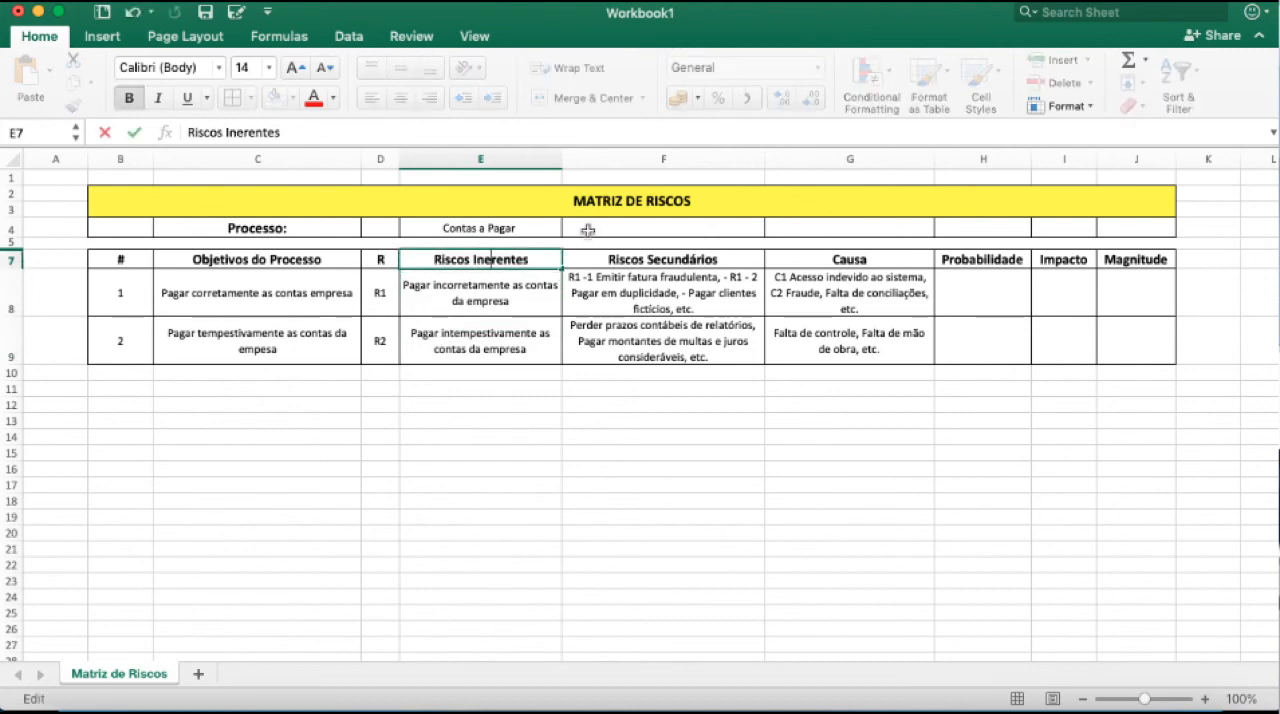
{"action": "key", "text": "Return"}
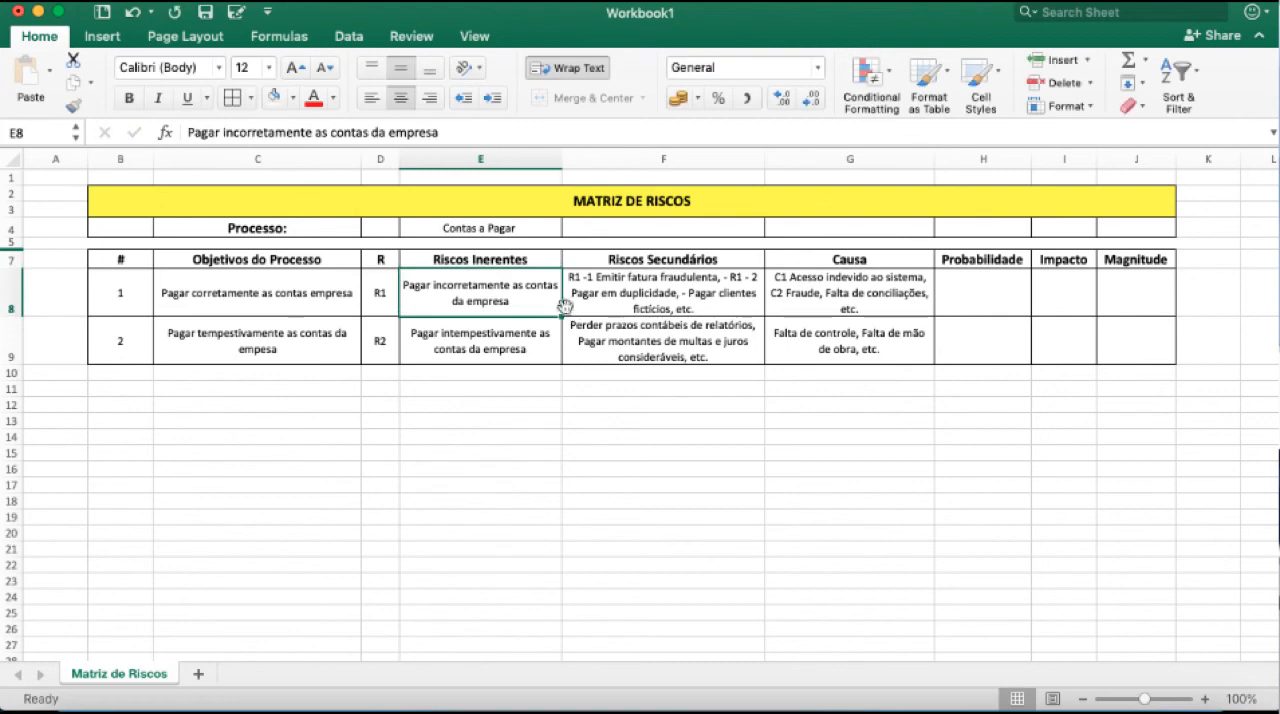
Review the Riscos Secundários and Causa entries and the empty Probabilidade, Impacto and Magnitude cells for both risks.
{"action": "left_click", "coordinate": [652, 264]}
{"action": "left_click_drag", "start_coordinate": [645, 280], "coordinate": [636, 338]}
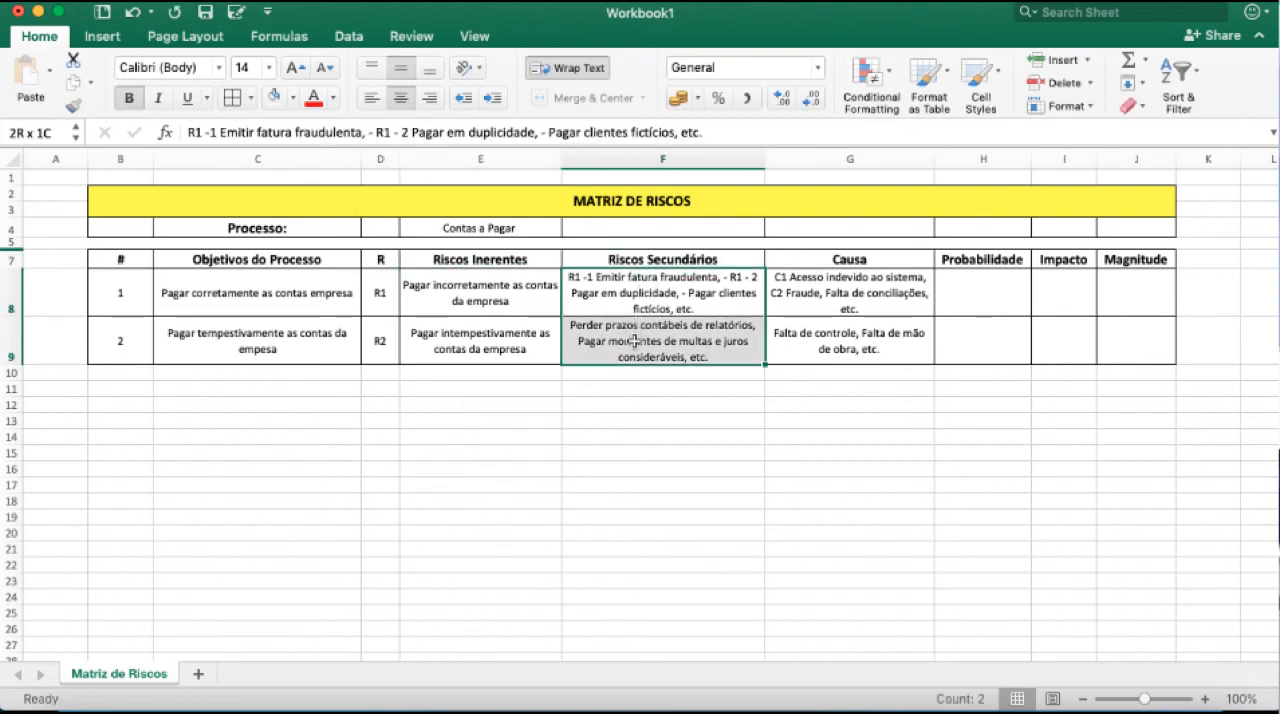
{"action": "left_click_drag", "start_coordinate": [855, 258], "coordinate": [823, 338]}
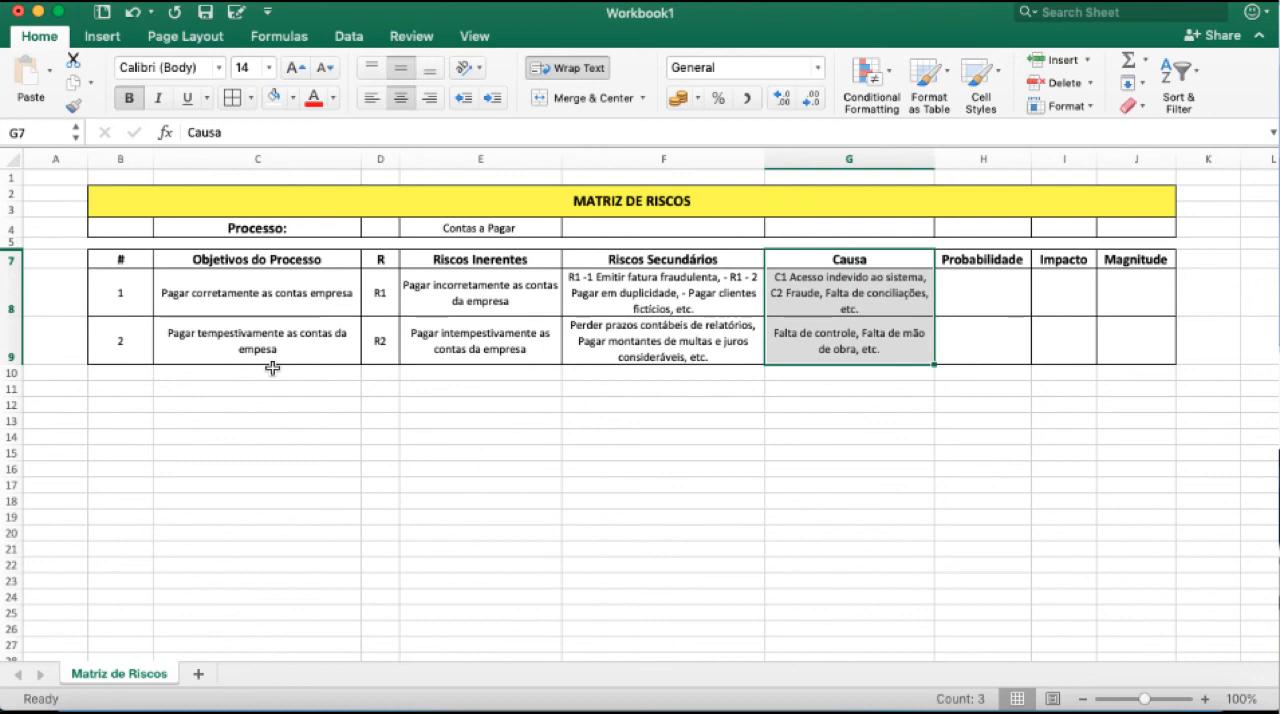
{"action": "left_click_drag", "start_coordinate": [997, 258], "coordinate": [1076, 334]}
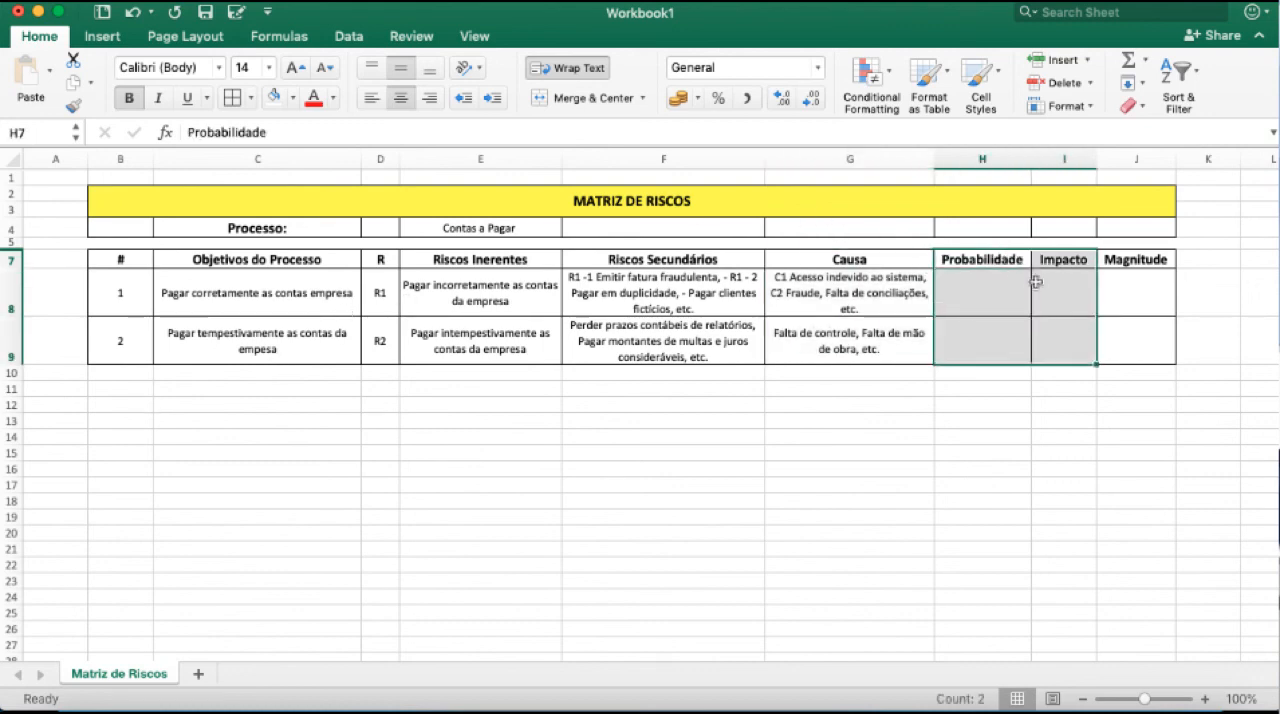
{"action": "left_click_drag", "start_coordinate": [999, 256], "coordinate": [1002, 330]}
{"action": "left_click_drag", "start_coordinate": [1066, 260], "coordinate": [1077, 343]}
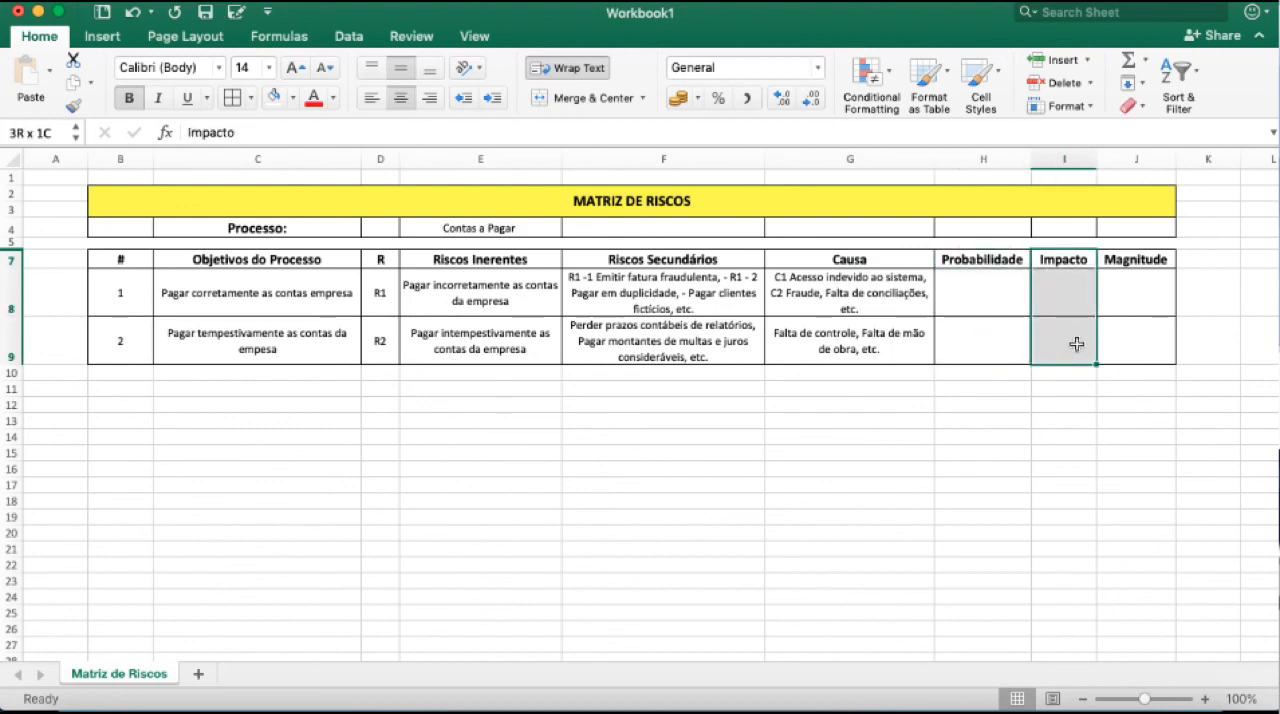
{"action": "left_click_drag", "start_coordinate": [1014, 288], "coordinate": [1095, 330]}
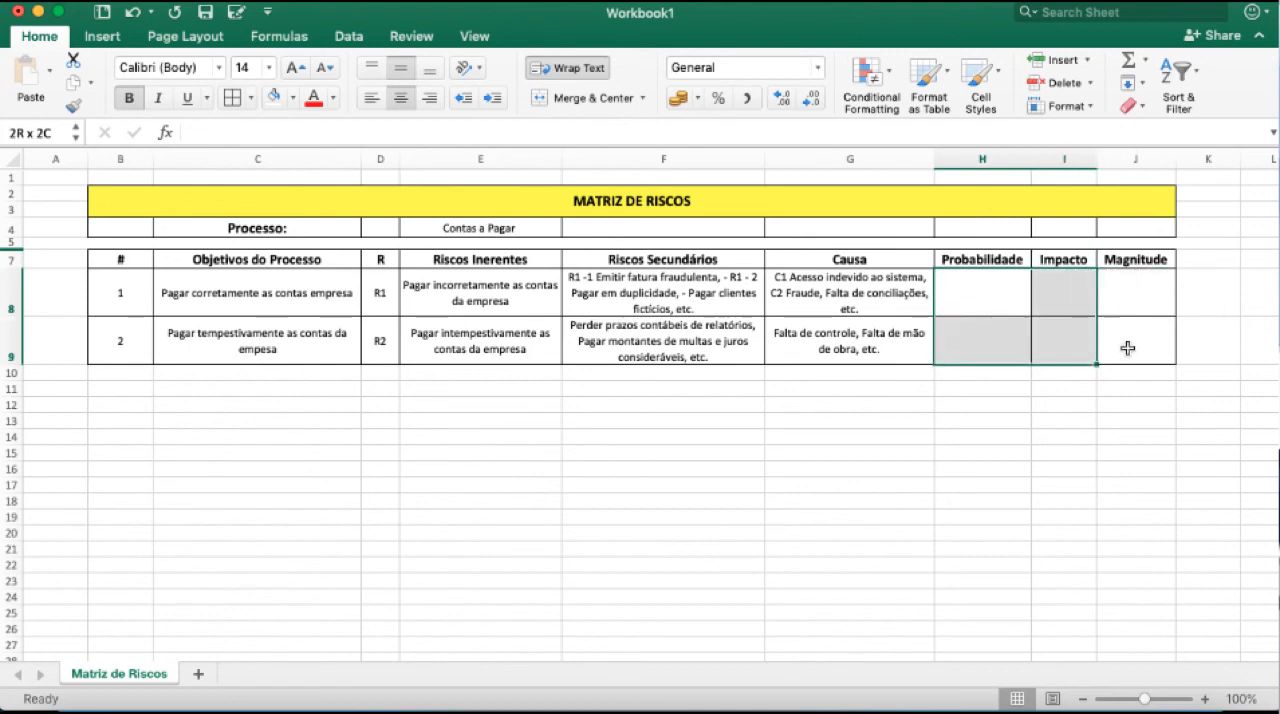
{"action": "left_click", "coordinate": [1134, 288]}
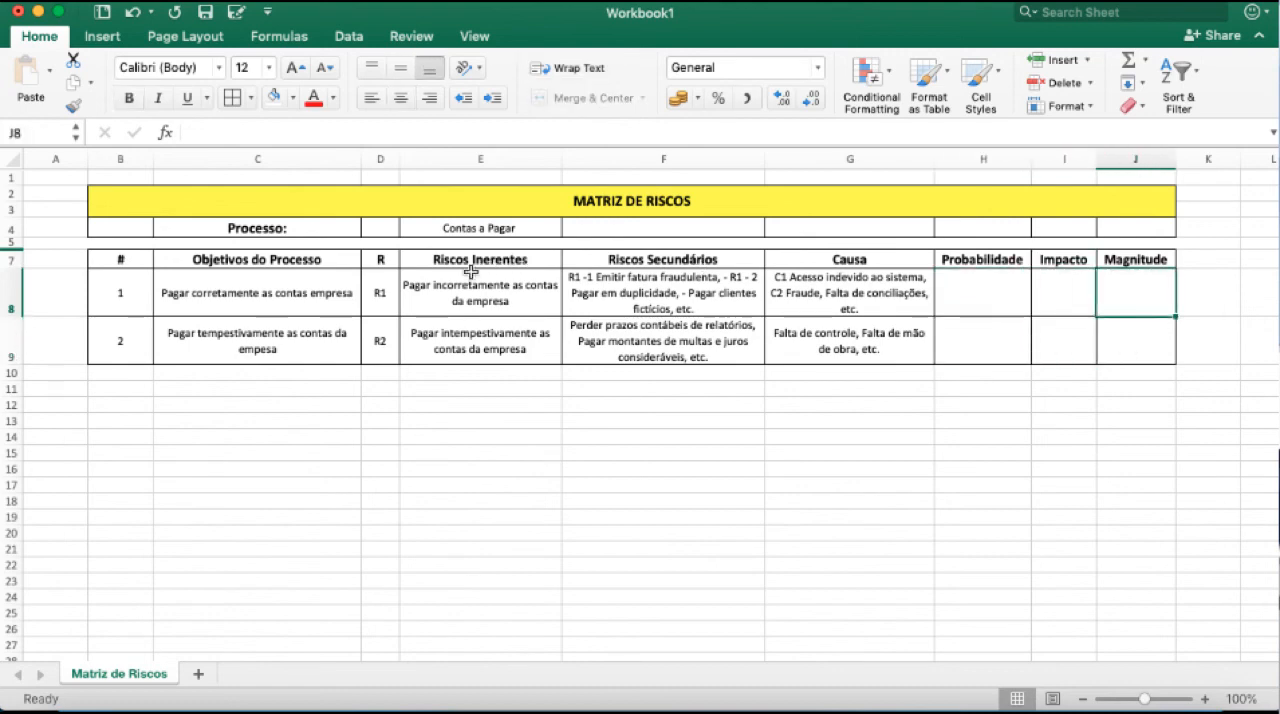